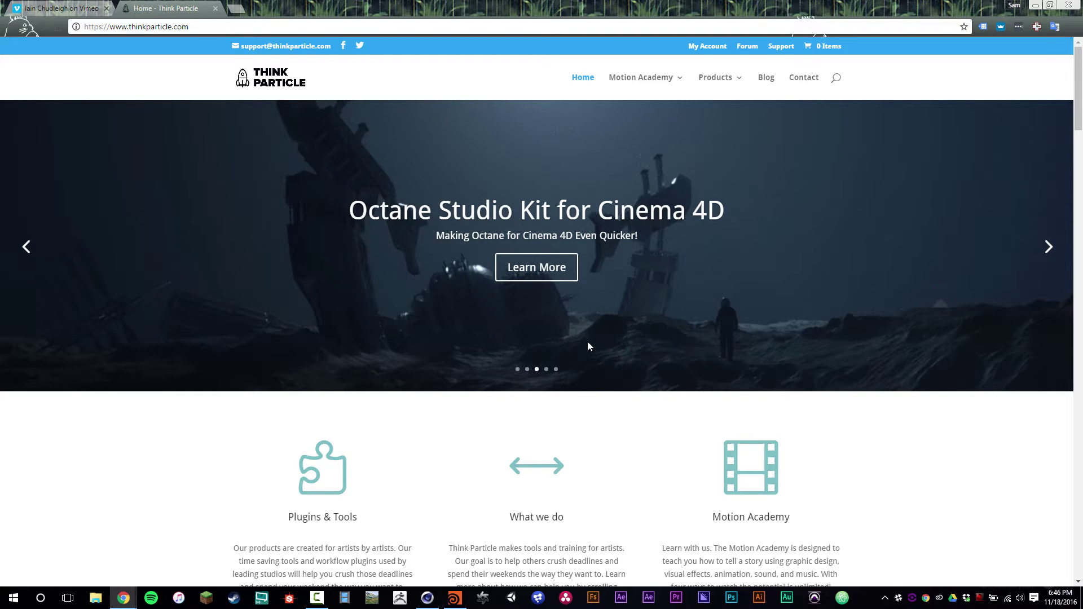
Scroll the Think Particle homepage to bring the Our Customers logos into view
scroll(650, 211, down, 20)
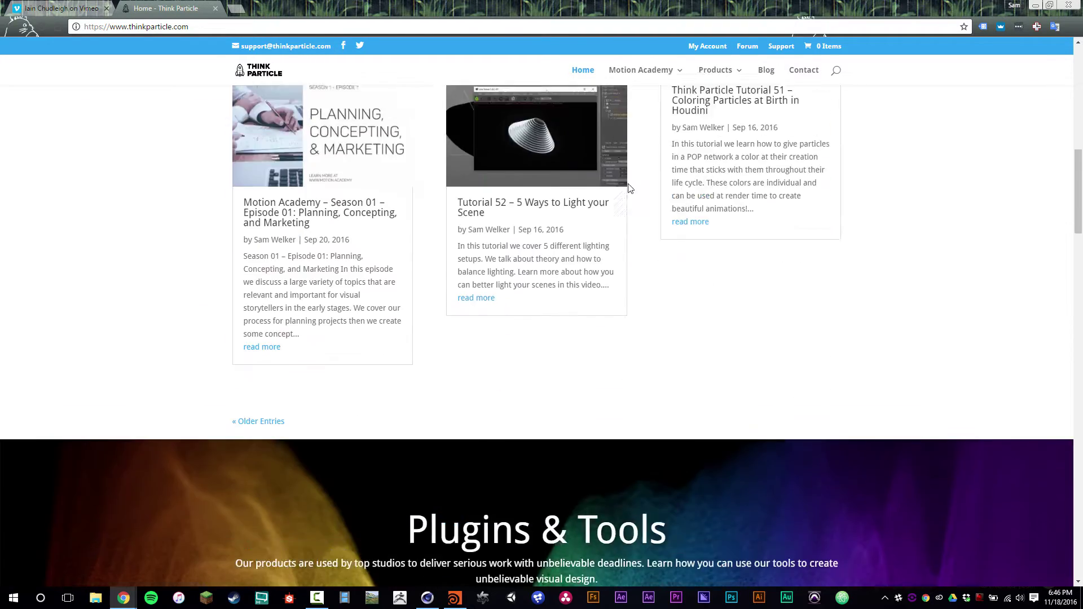
scroll(621, 181, down, 8)
scroll(602, 295, up, 3)
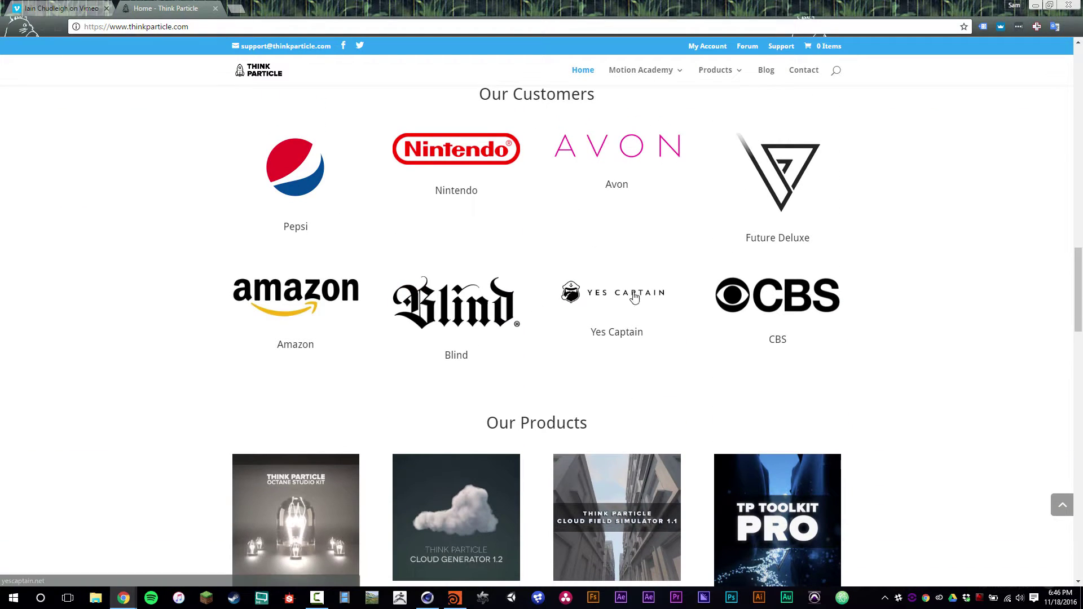
click(427, 597)
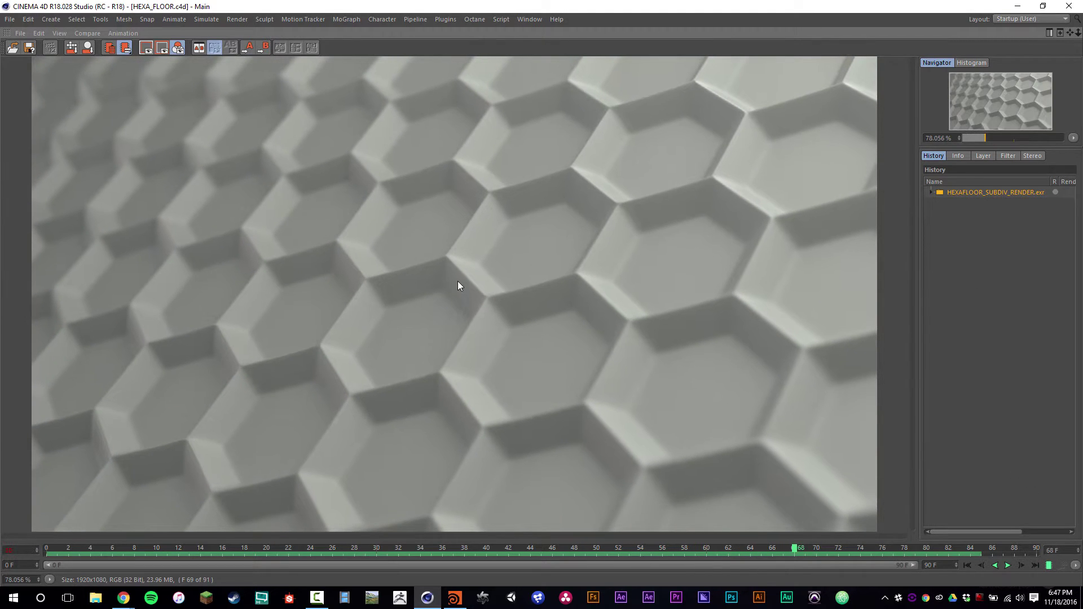
Restore the full layout and stop viewing through the OctaneCamera in the perspective viewport
key(ctrl+Tab)
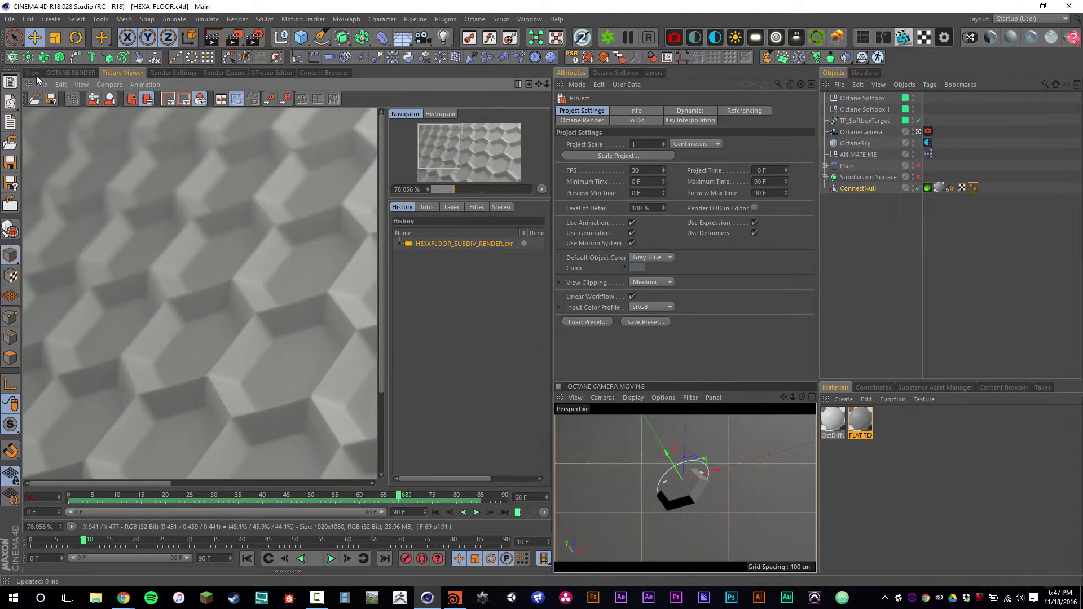
click(34, 73)
click(880, 188)
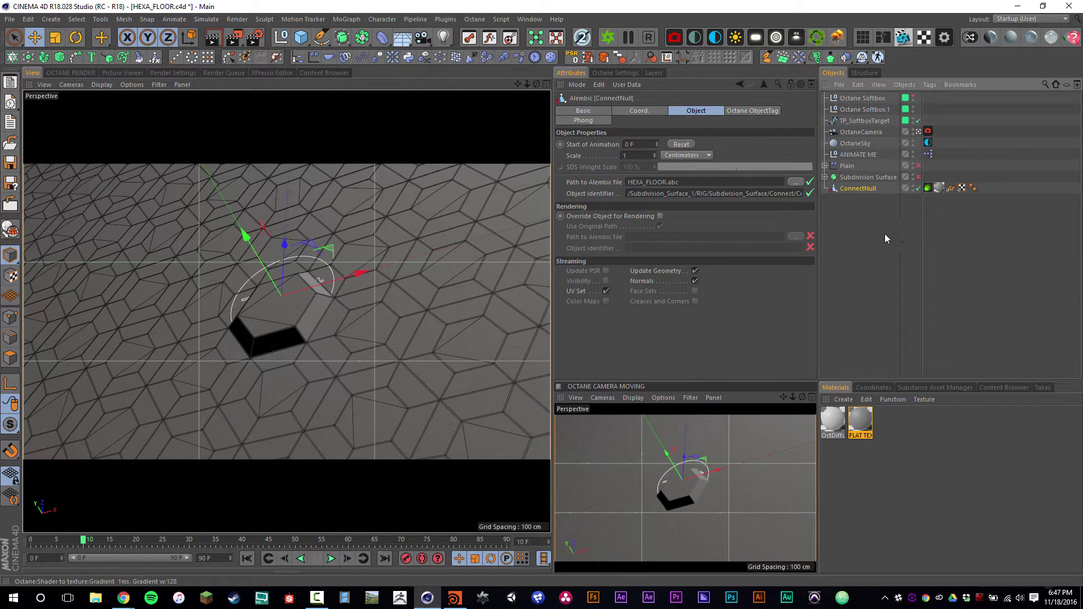
click(918, 132)
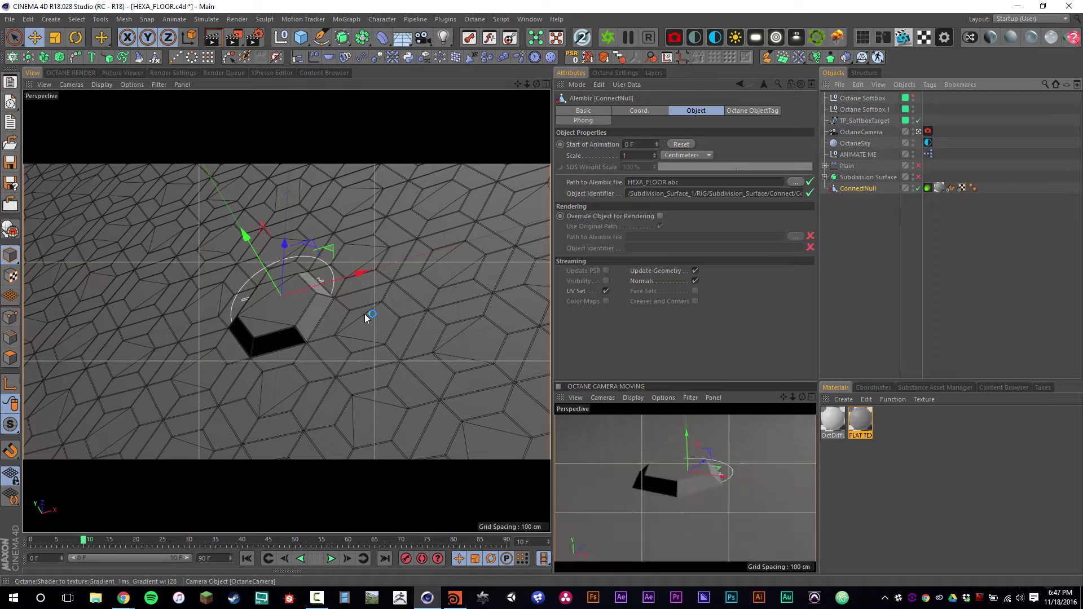
click(44, 84)
click(63, 101)
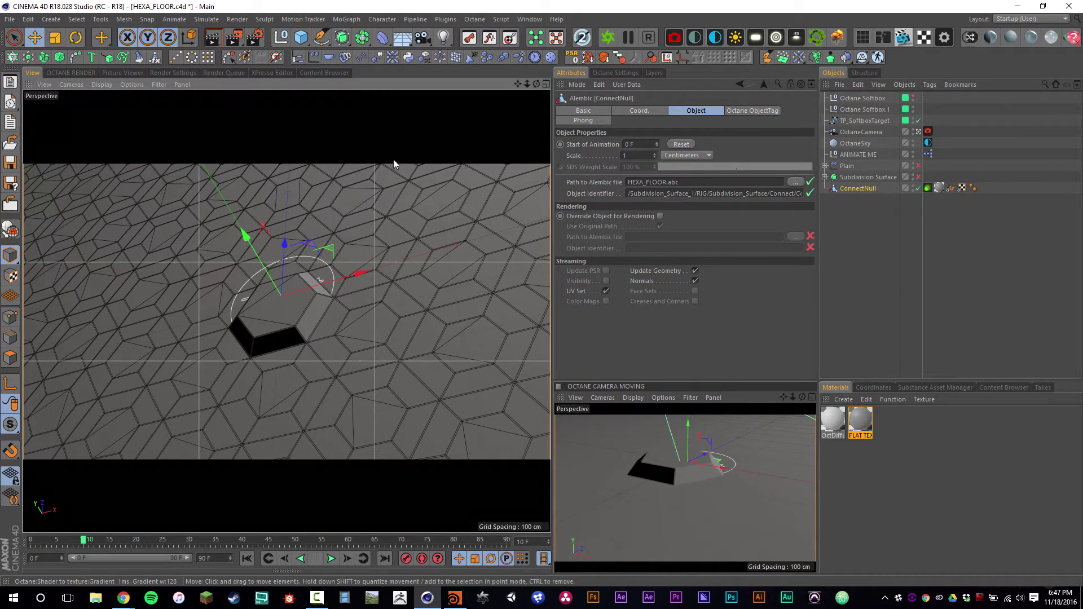
click(918, 132)
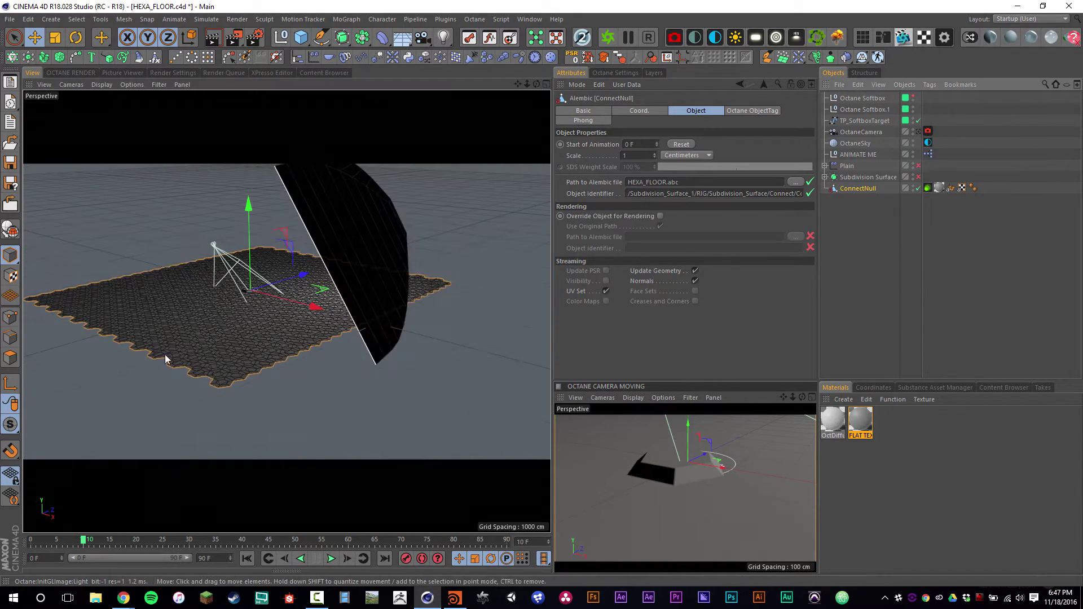
Disable ConnectNull to hide the imported floor, then select all objects except Plain
alt+drag(223, 319, 293, 392)
scroll(237, 275, up, 10)
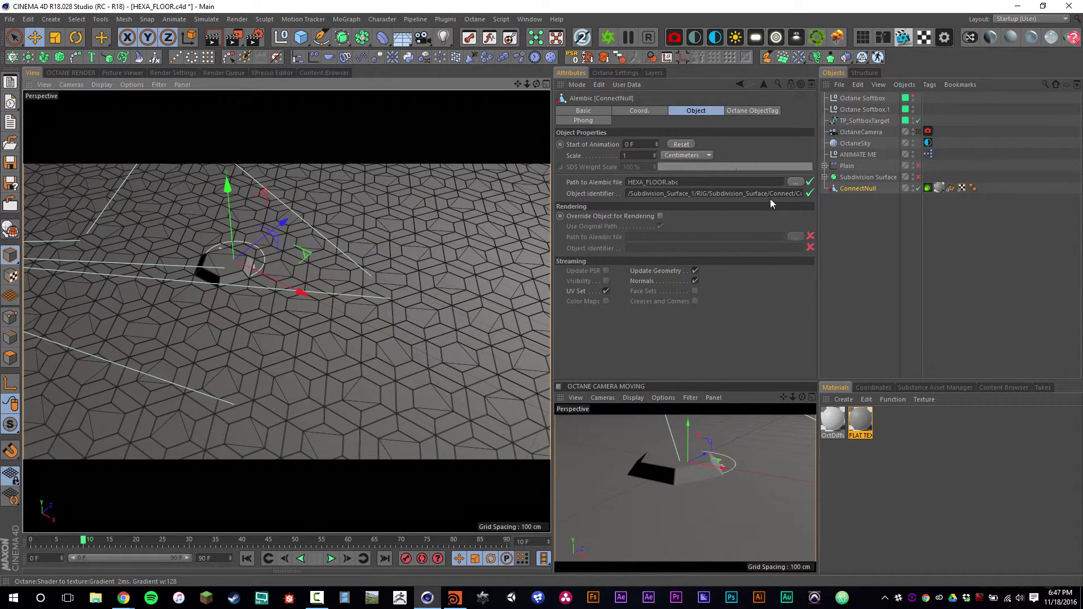
click(918, 188)
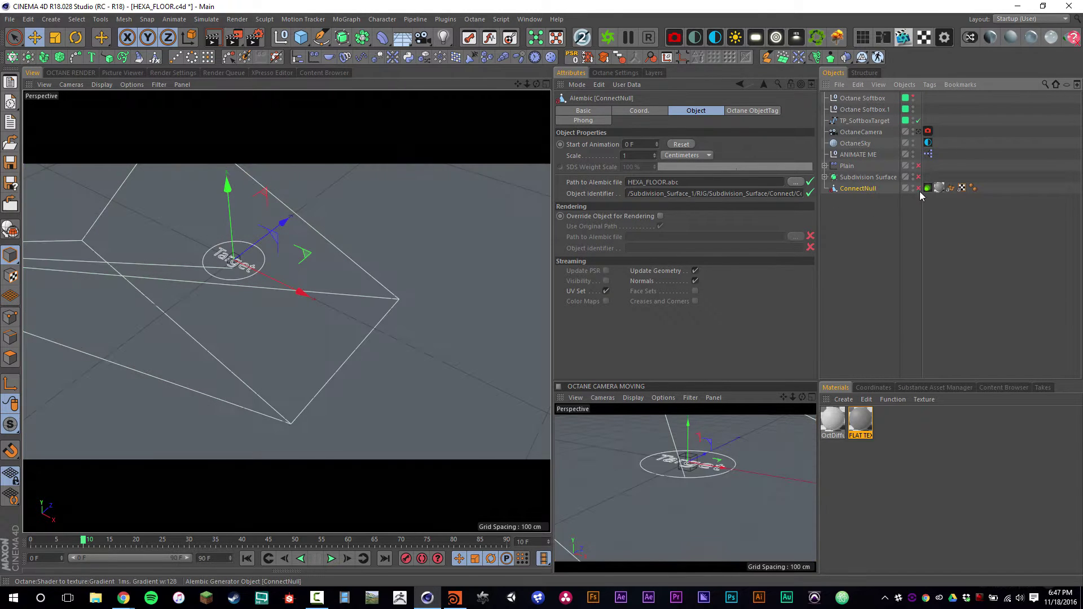
click(825, 177)
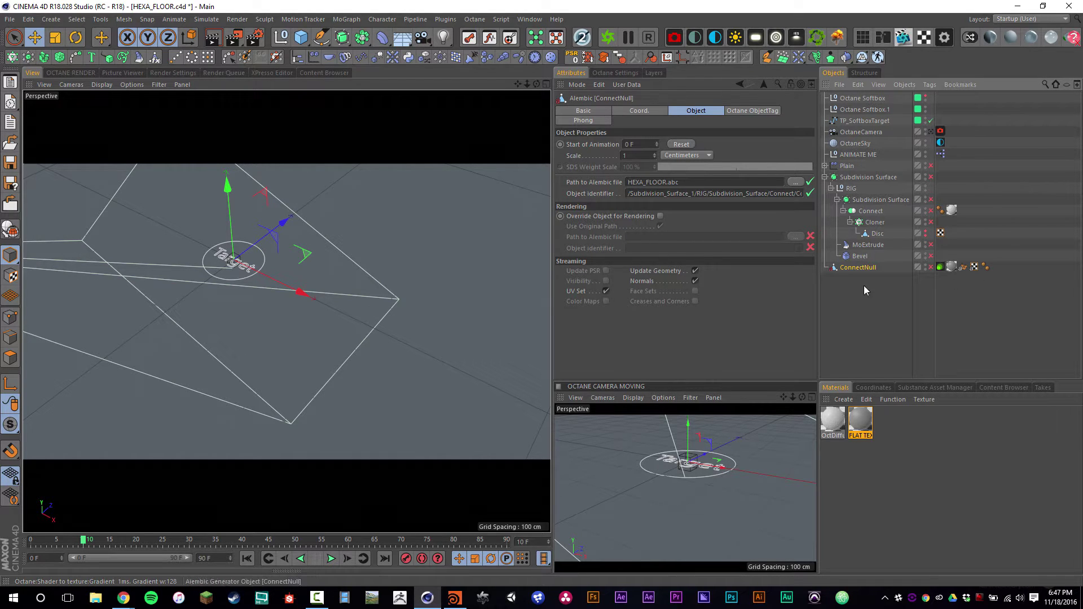
drag(855, 243, 869, 135)
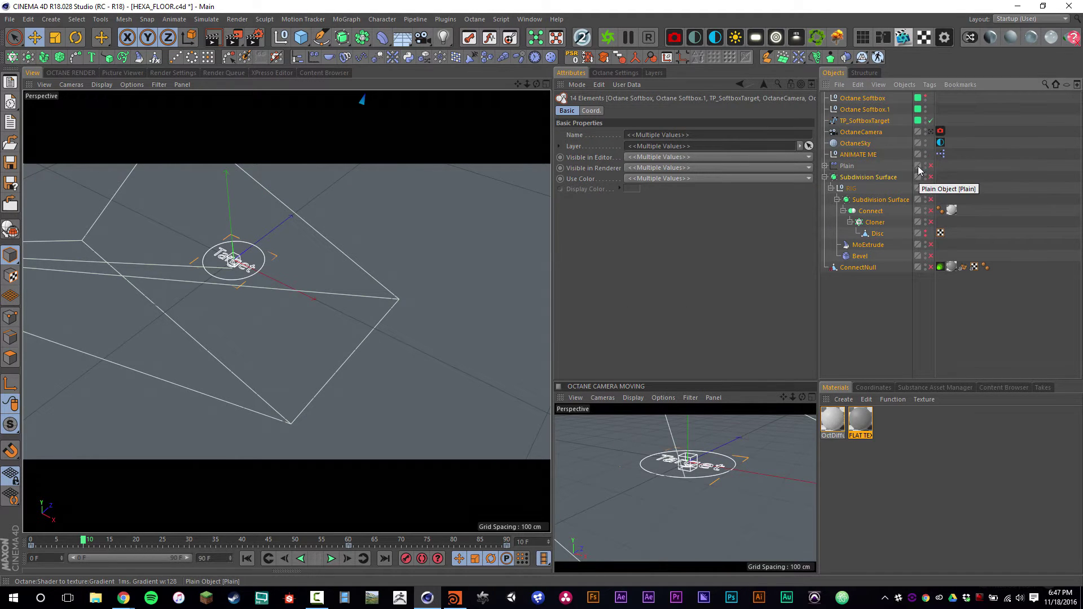
Group the selected objects under a new null named ORIGINAL
key(alt+g)
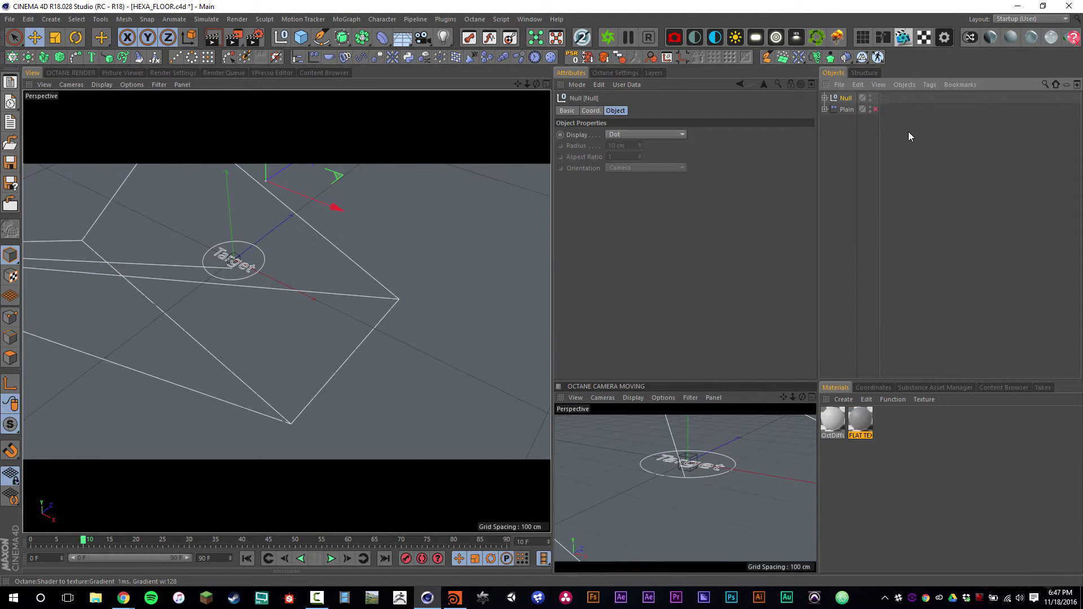
click(825, 98)
double_click(846, 98)
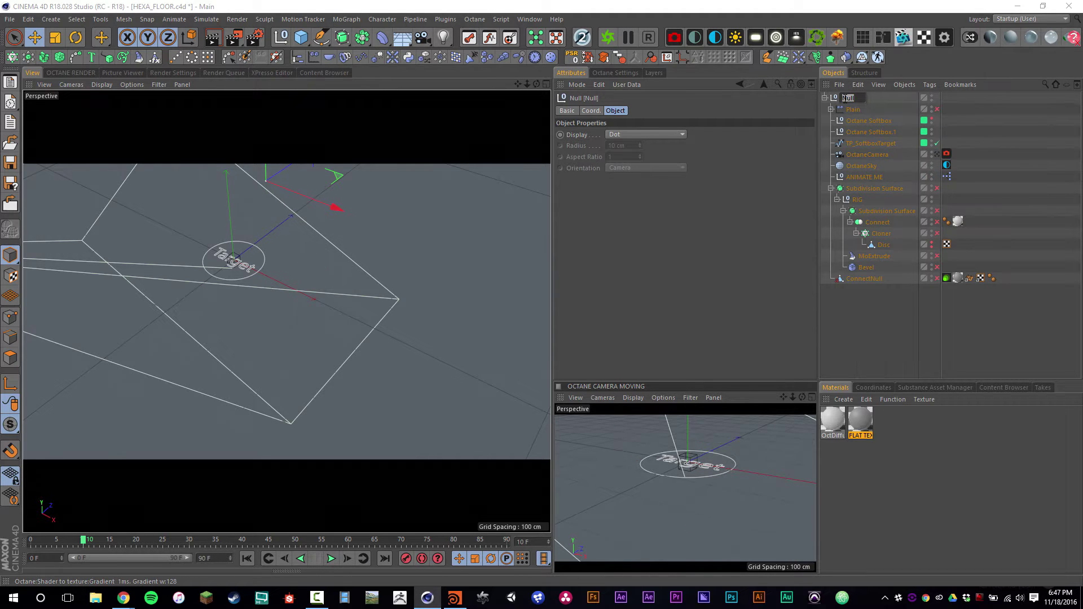
key(Return)
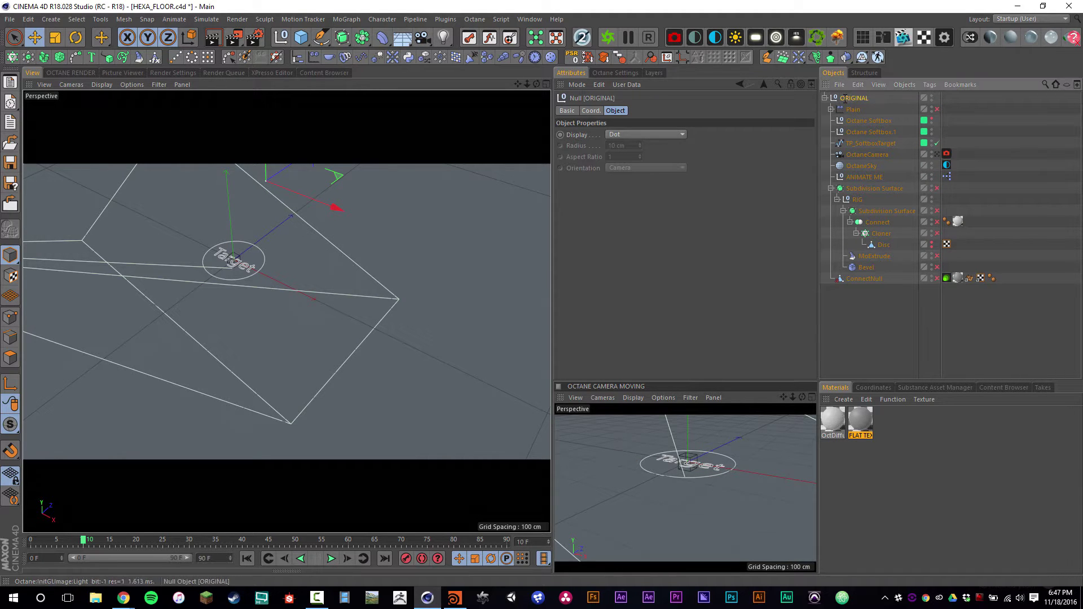
Save the scene as 'Tutorial 59 HEXAFLOOR' in the 59 Hexa Floor folder
key(ctrl+shift+s)
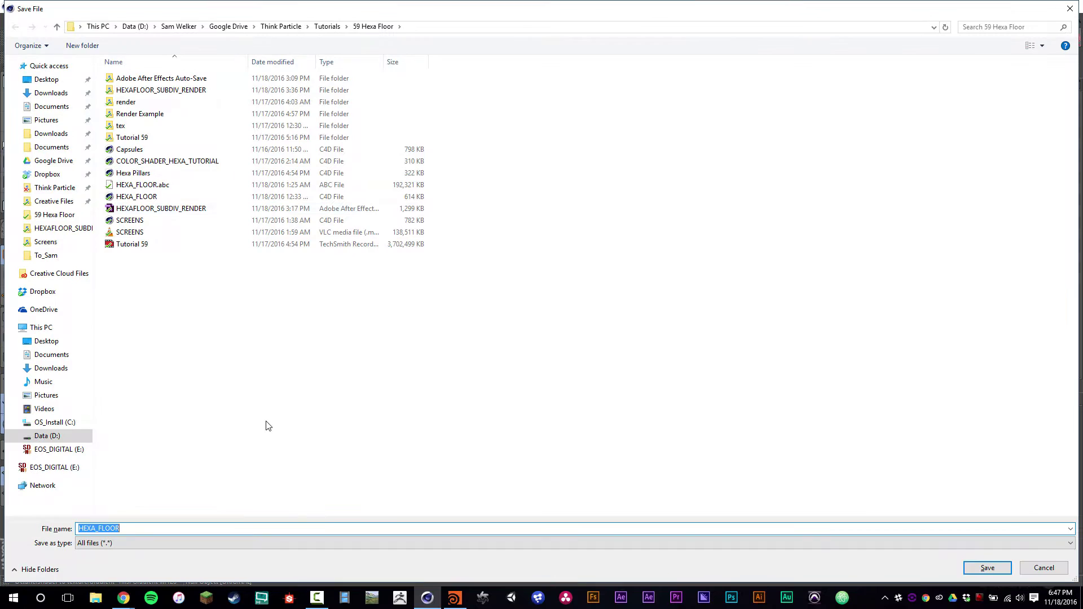
text(Tu)
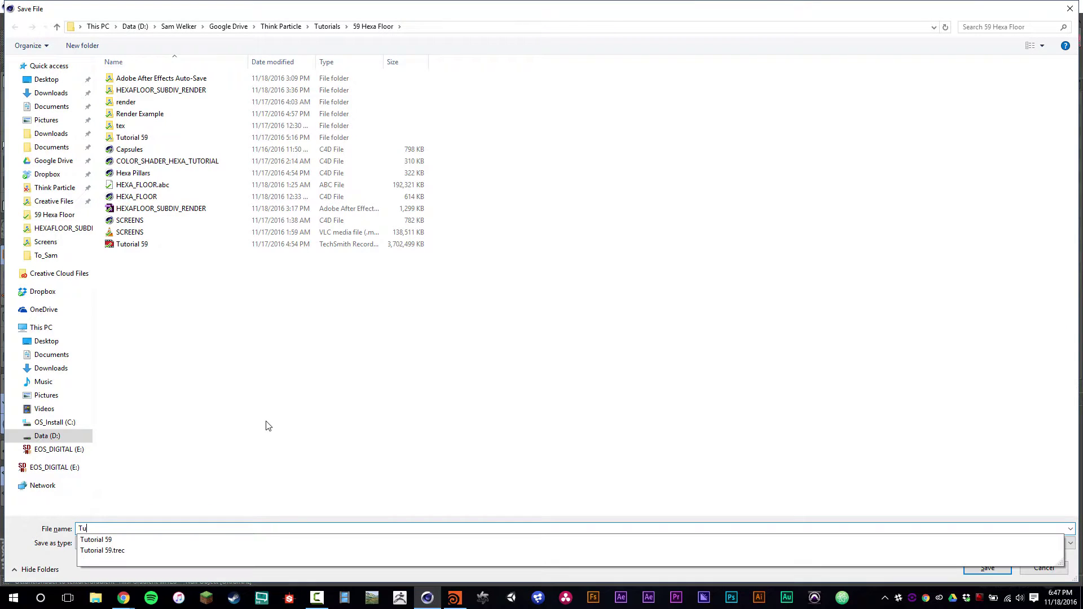
text(torial 59)
key(Return)
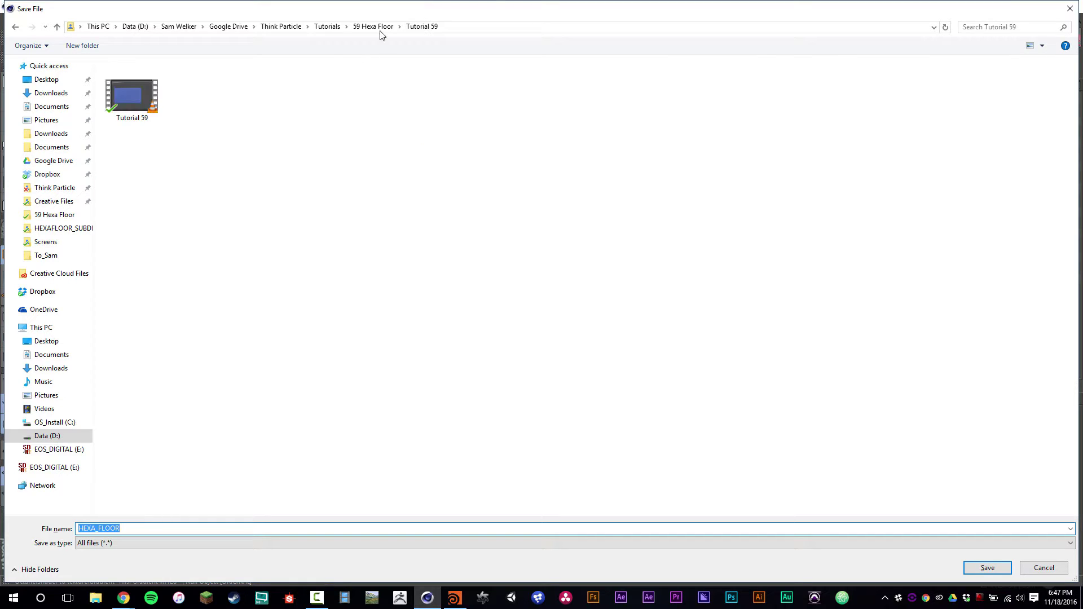
click(374, 27)
text(T)
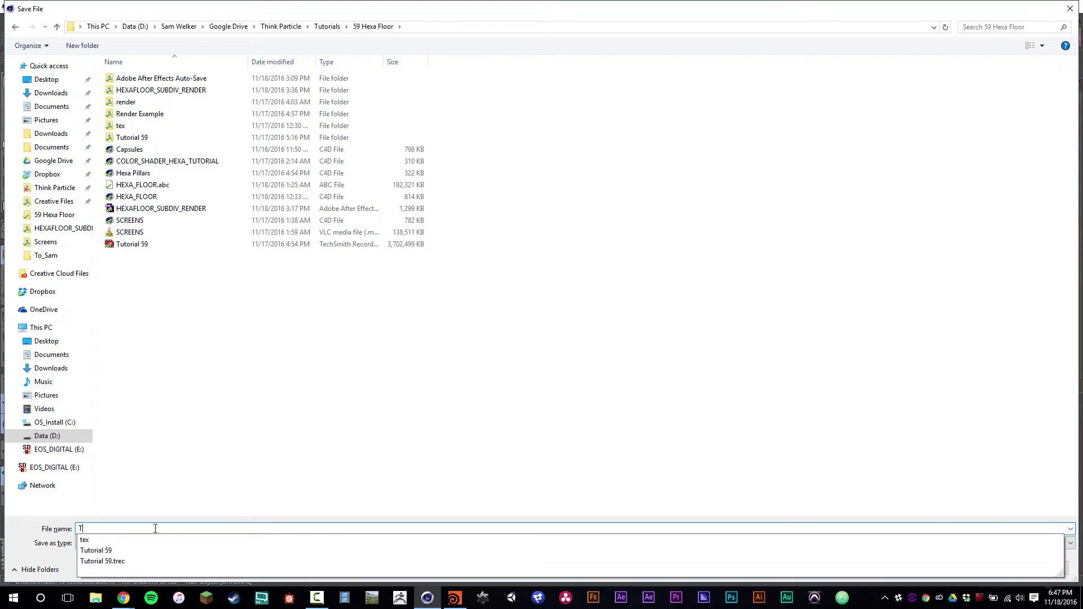
text(utorial 59 )
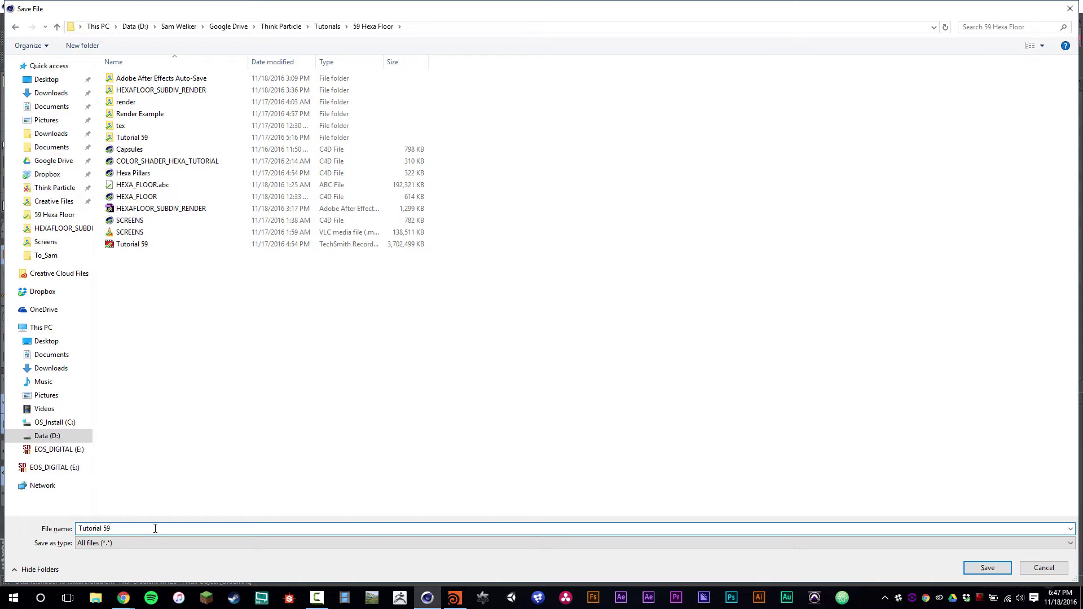
text(HEXAFLOOR)
key(Return)
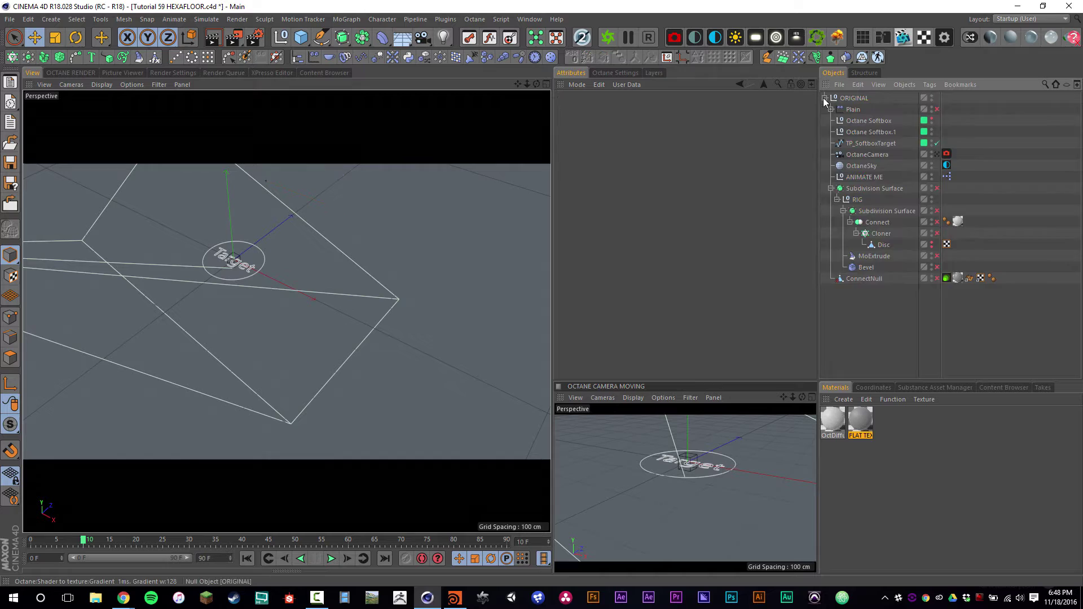
Collapse the ORIGINAL group and hide it from the viewports
click(824, 97)
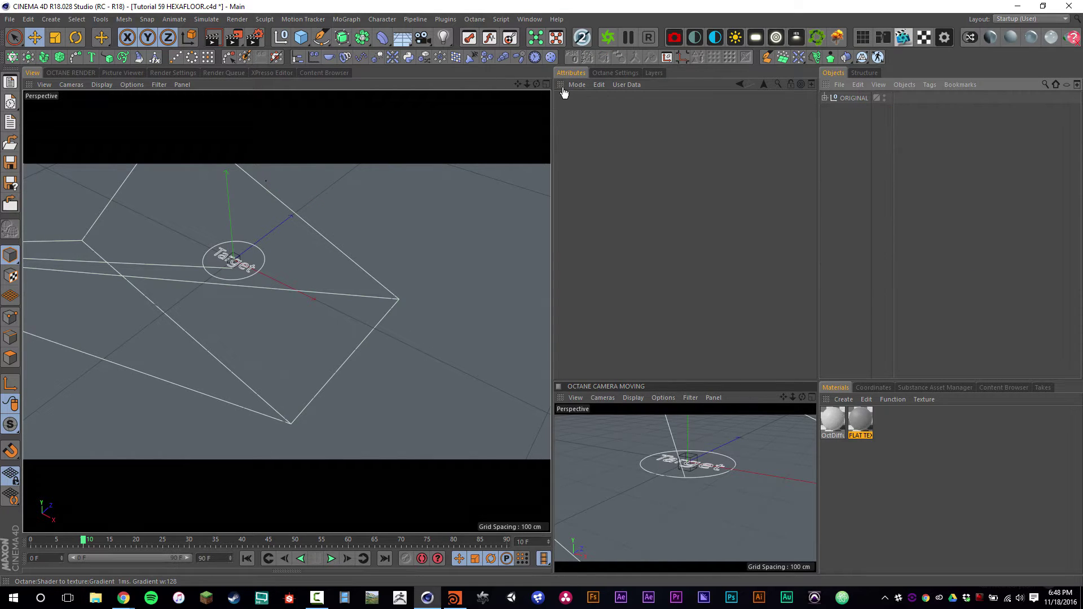
click(884, 97)
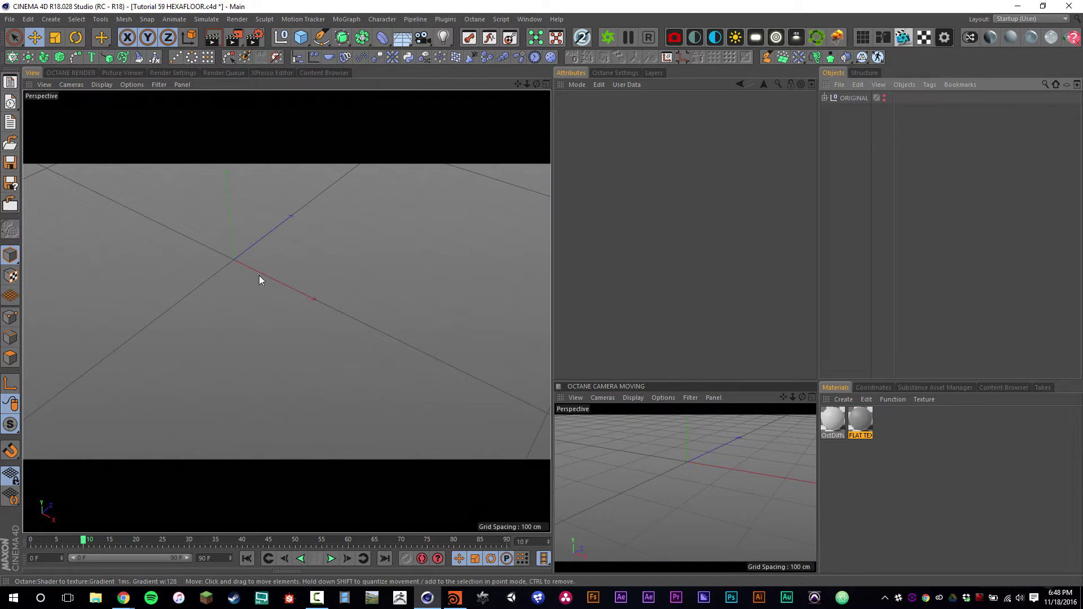
alt+middle_drag(224, 259, 294, 308)
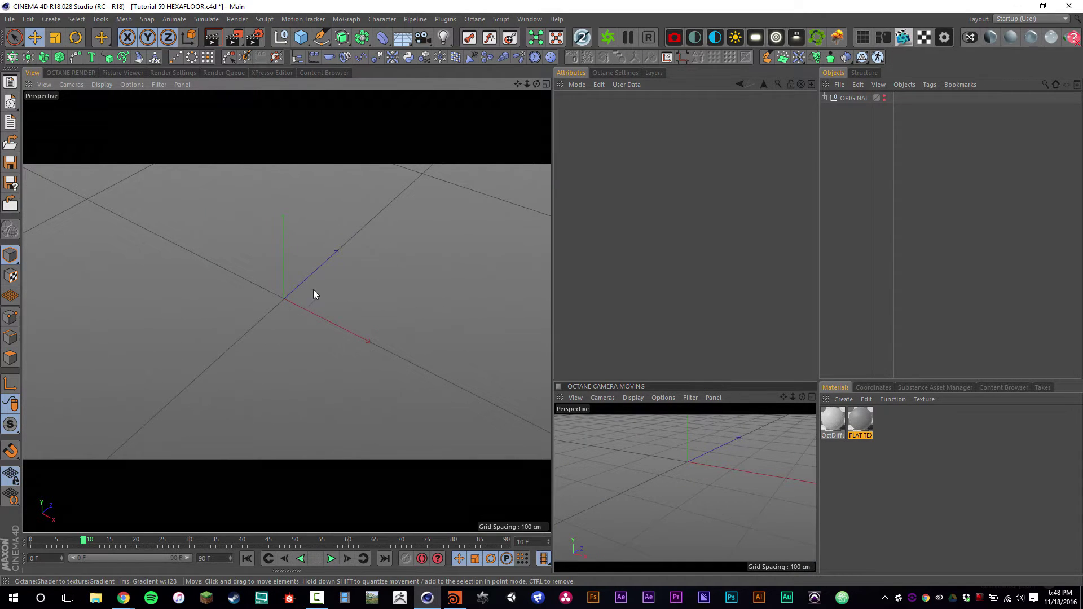
Add a Disc with 6 rotation segments to form a flat hexagon
drag(299, 39, 326, 78)
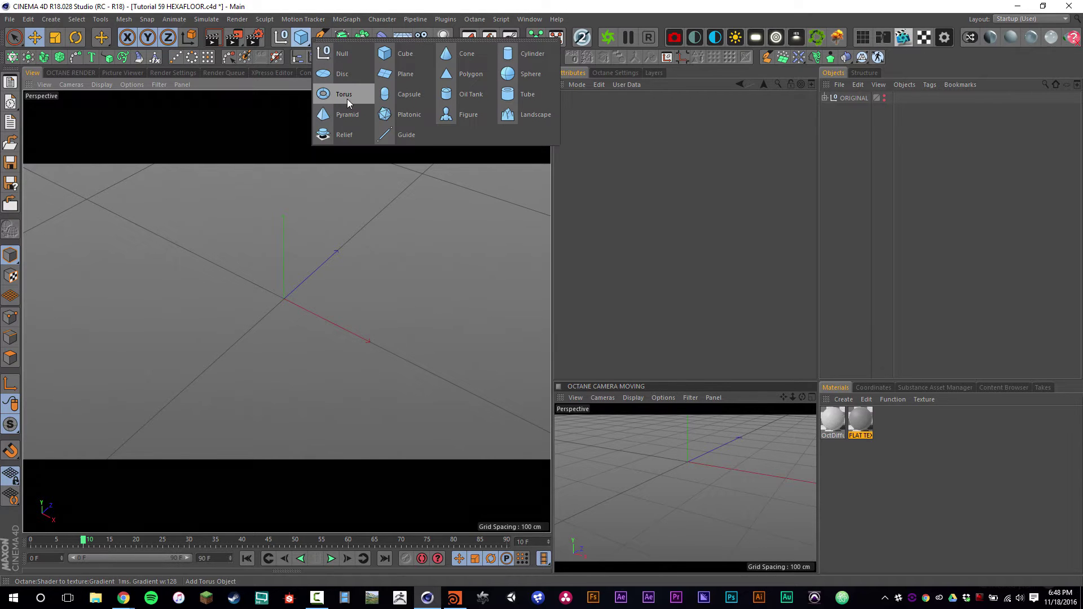
click(339, 77)
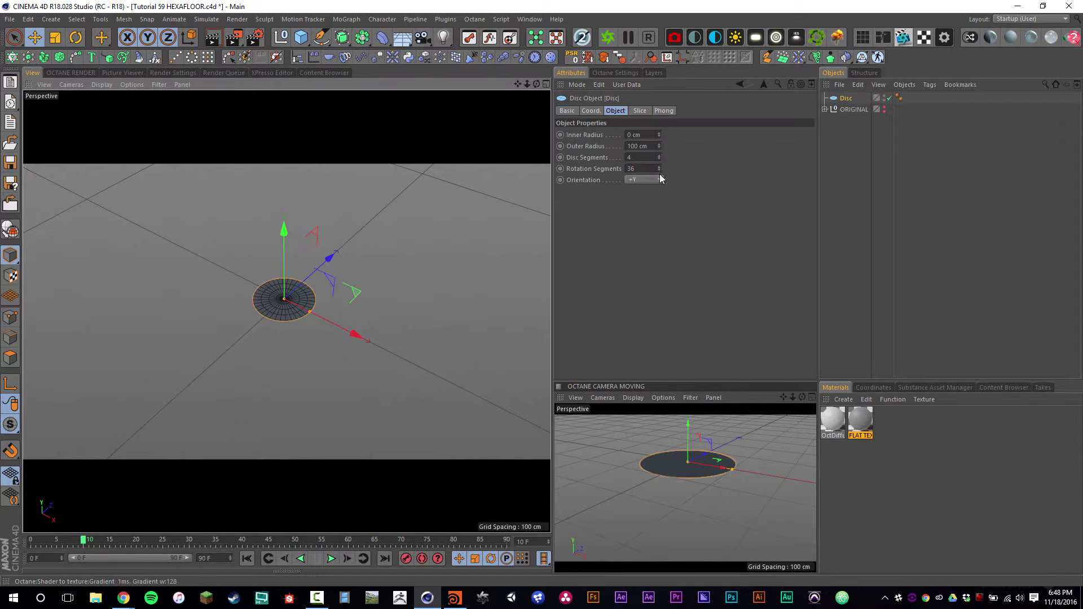
click(646, 167)
key(BackSpace)
key(Return)
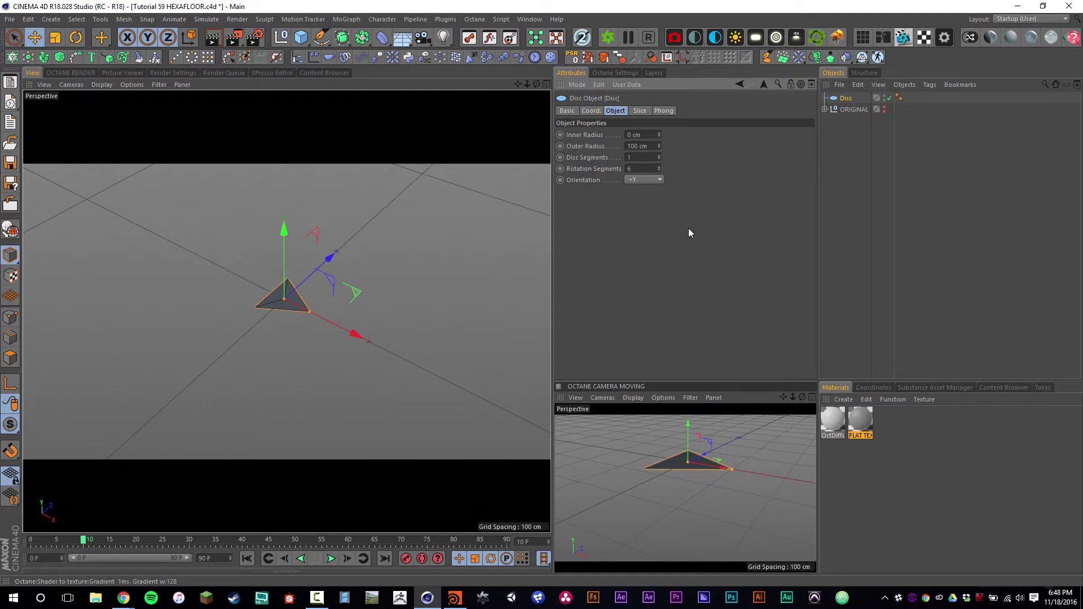
text(6)
key(Return)
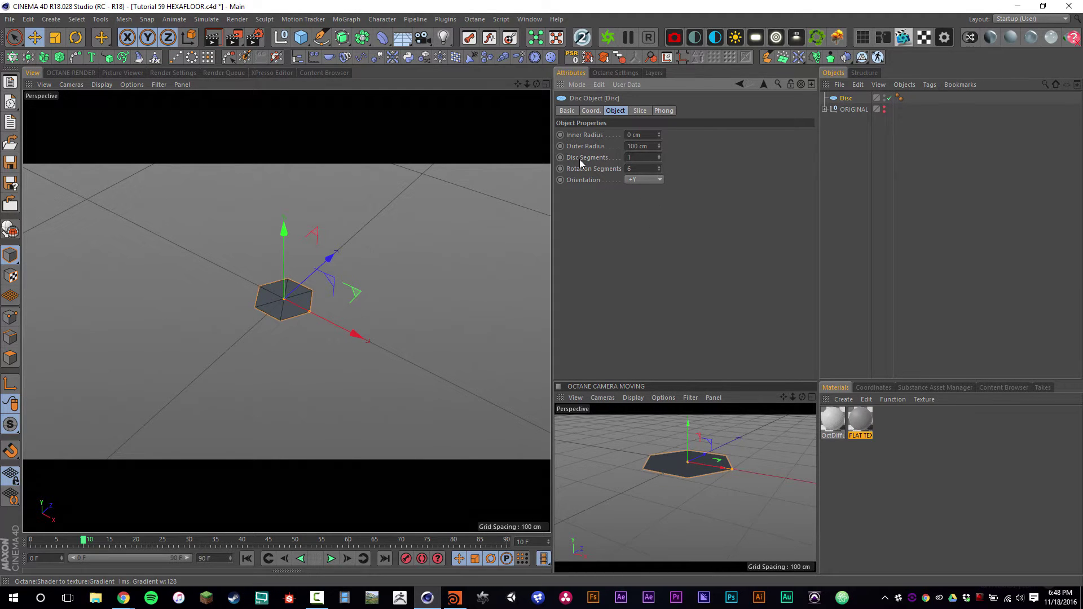
Replace the hexagonal disc with a six-sided n-Side spline on the XZ plane
click(845, 99)
key(Delete)
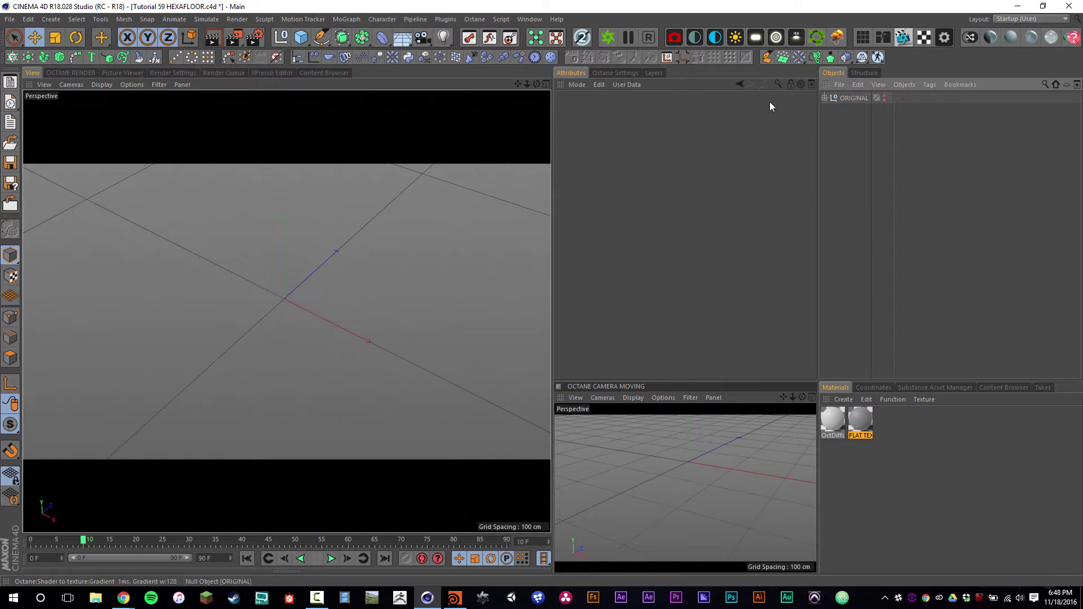
click(321, 40)
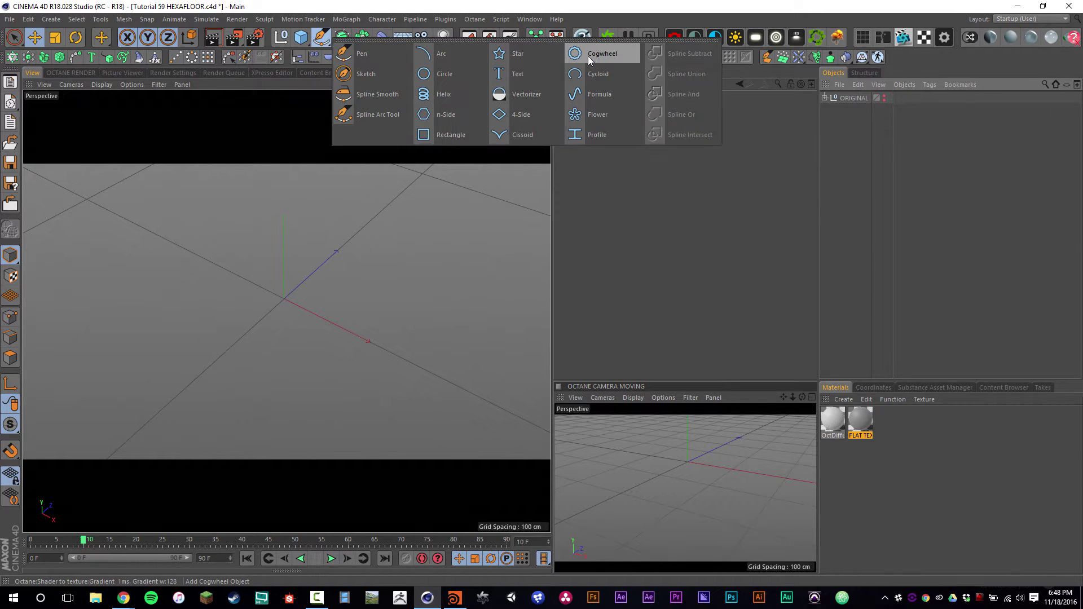
click(446, 113)
click(665, 178)
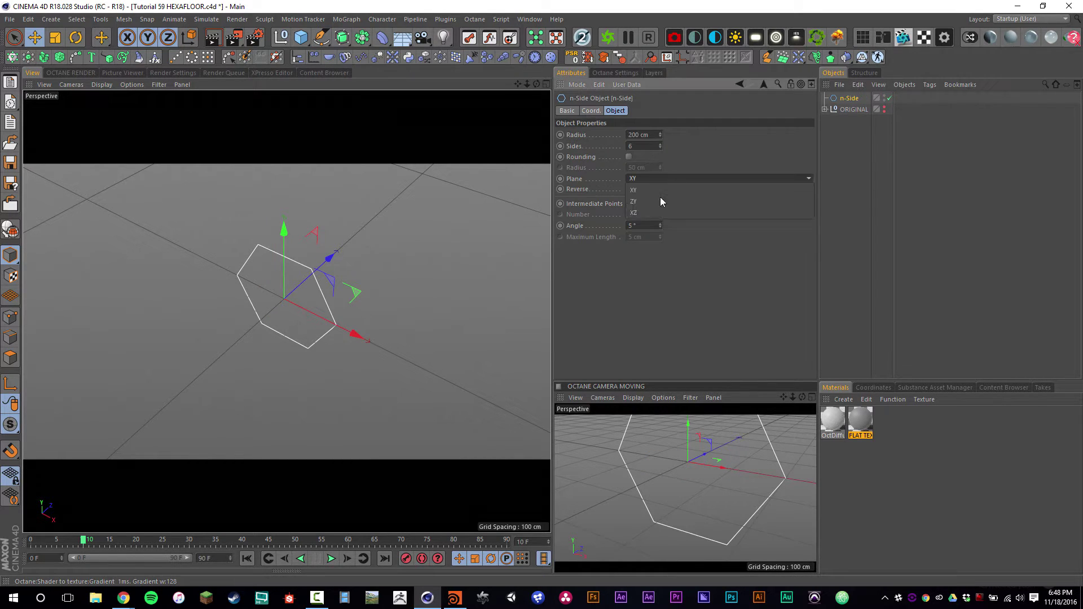
click(659, 215)
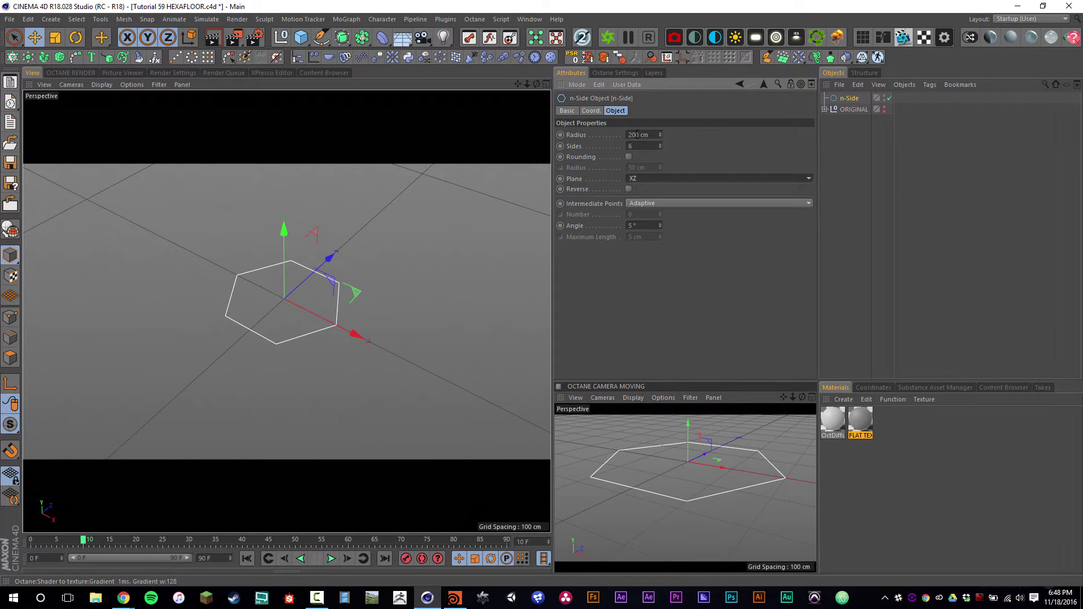
Wrap the n-Side spline in an Extrude with 0 cm movement
click(343, 40)
alt+click(461, 57)
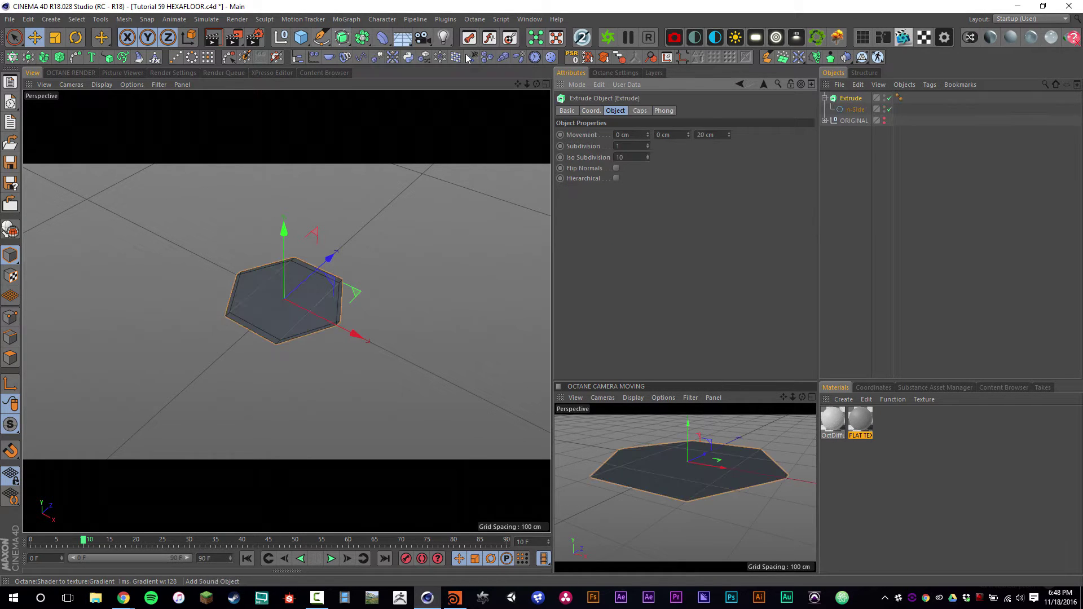
click(705, 134)
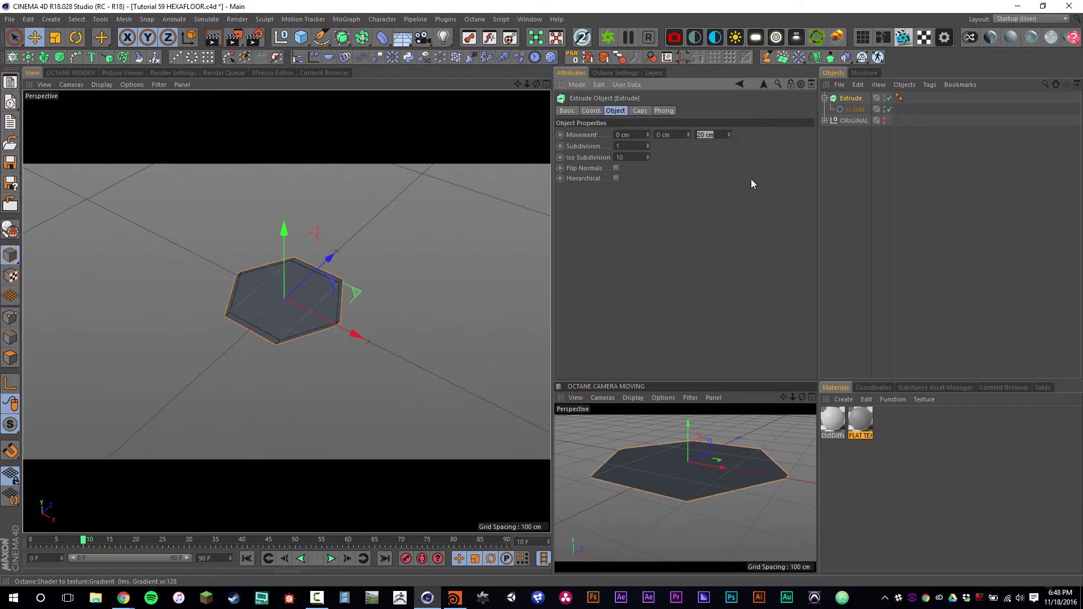
text(0)
key(Return)
click(102, 85)
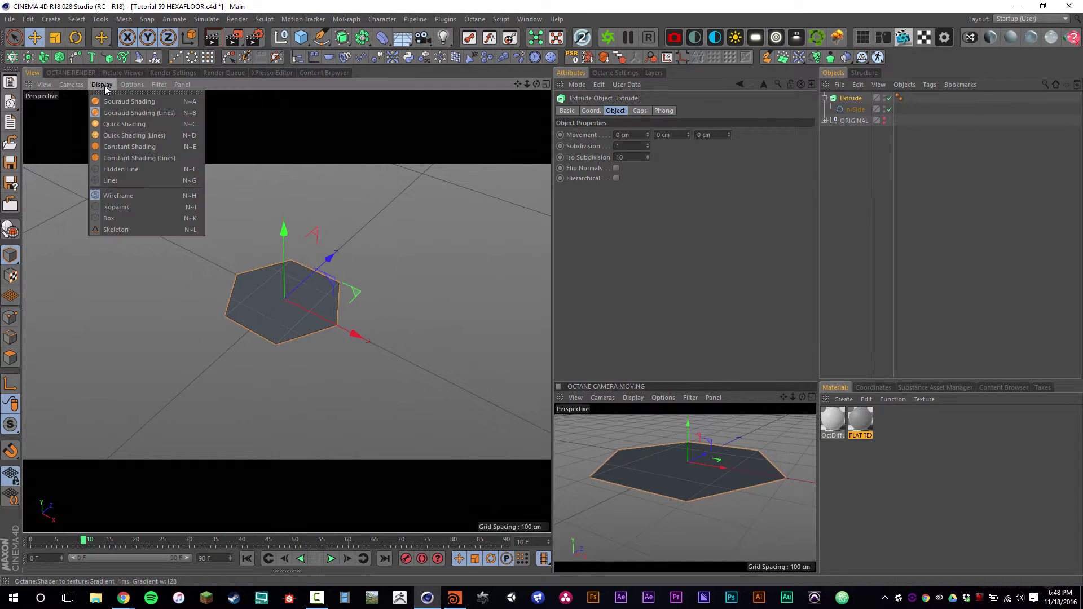
click(116, 113)
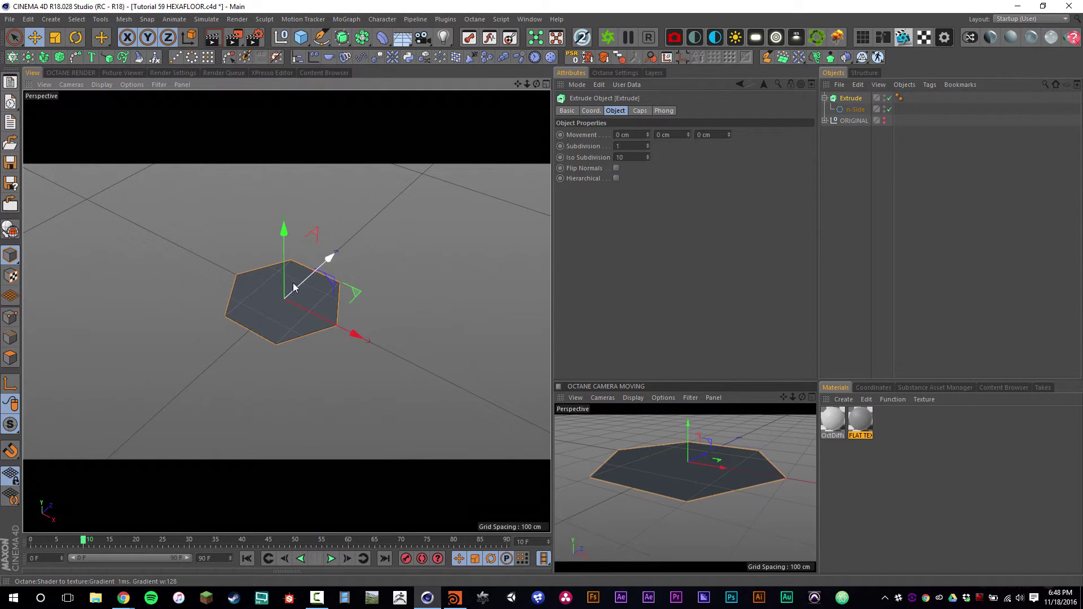
scroll(350, 291, up, 4)
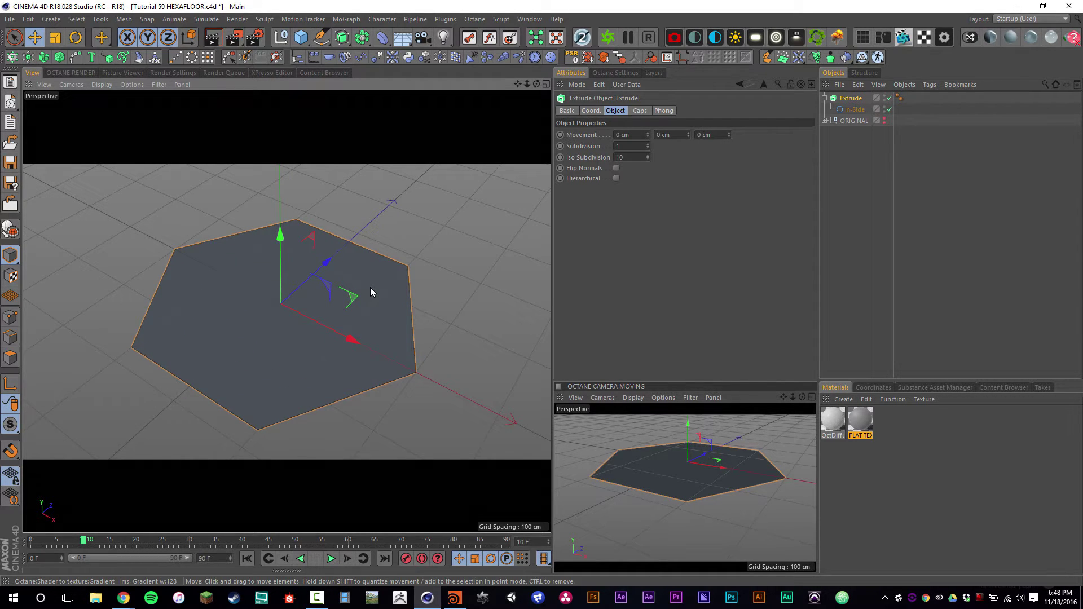
Bring the Think Particle Chrome window forward and close its newsletter popup
mouse_move(123, 598)
click(96, 568)
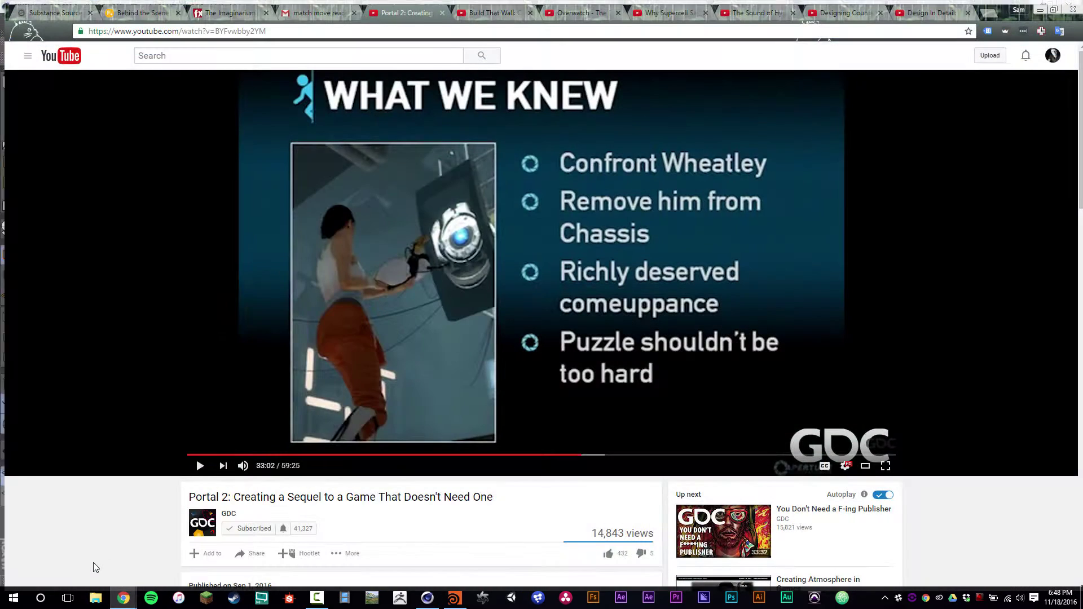
click(159, 558)
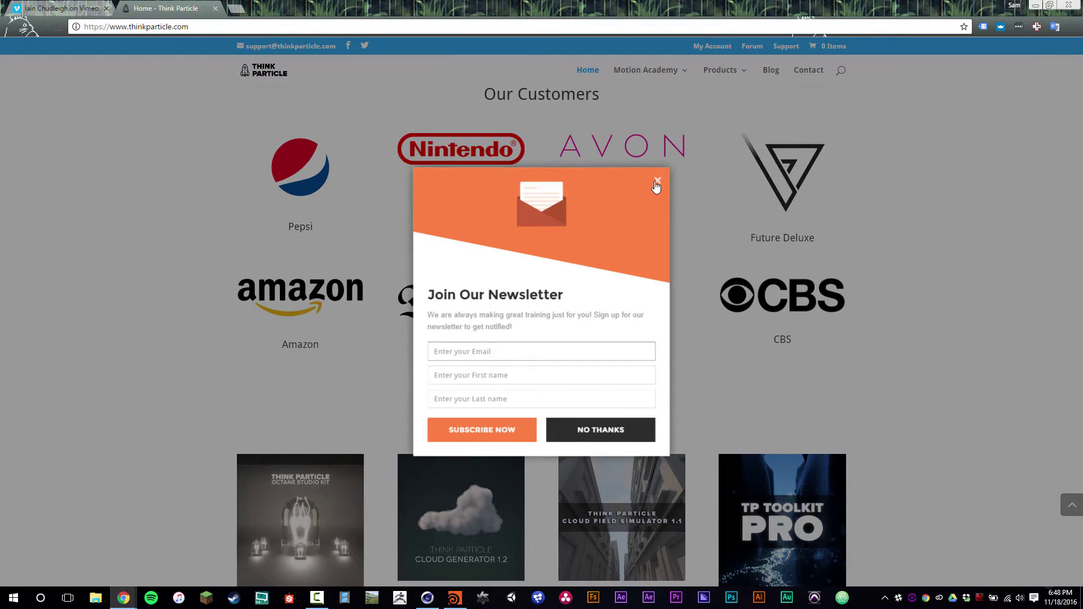
click(657, 180)
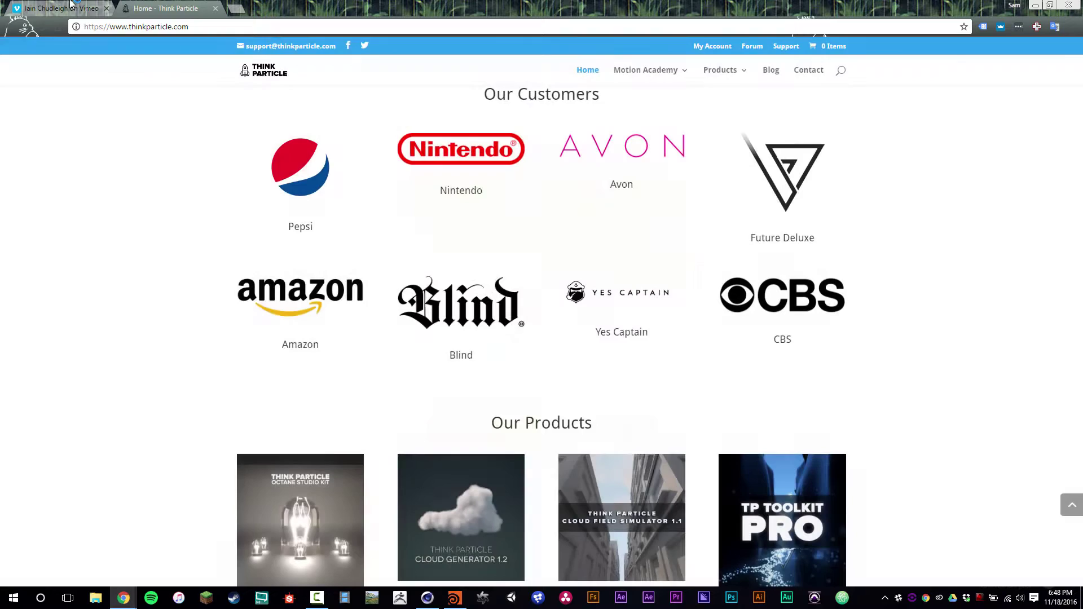
Switch to the Vimeo profile tab and scroll to the Motion Graphics Reel 2015 video
click(59, 8)
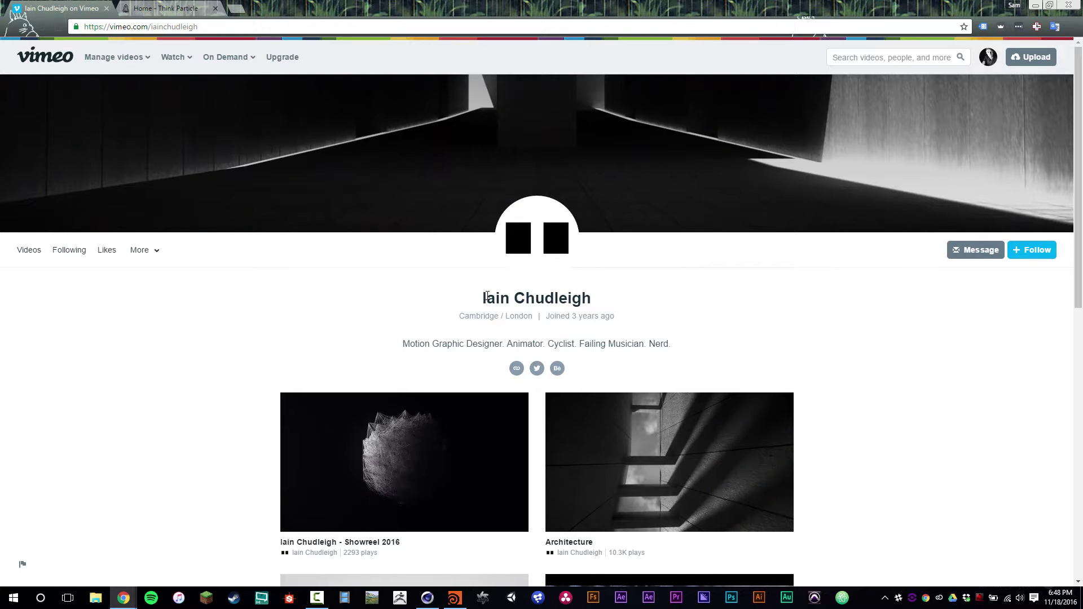
scroll(474, 271, down, 1)
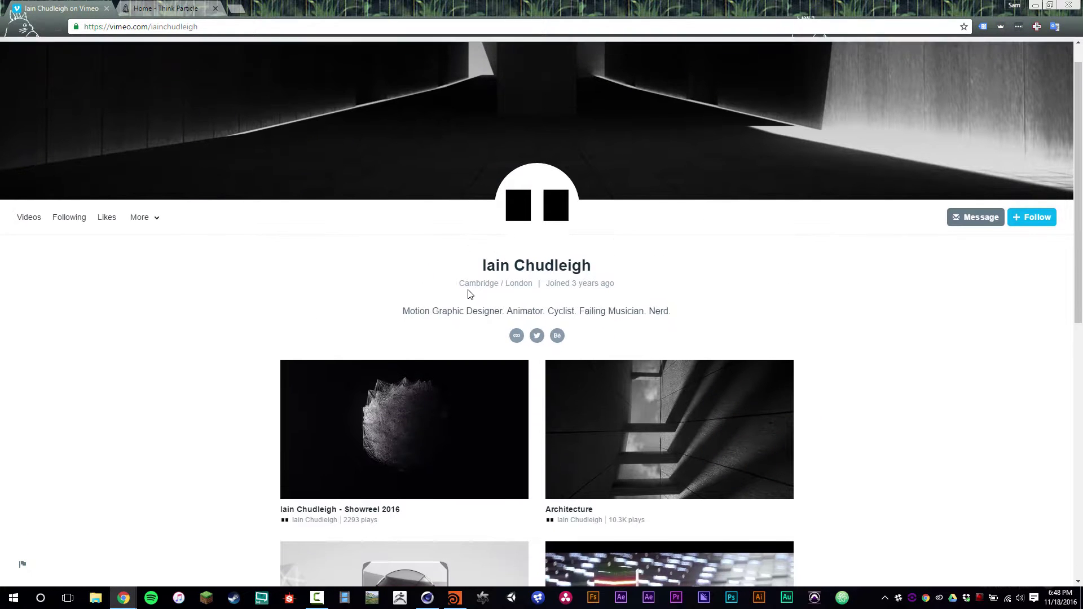
scroll(508, 237, up, 1)
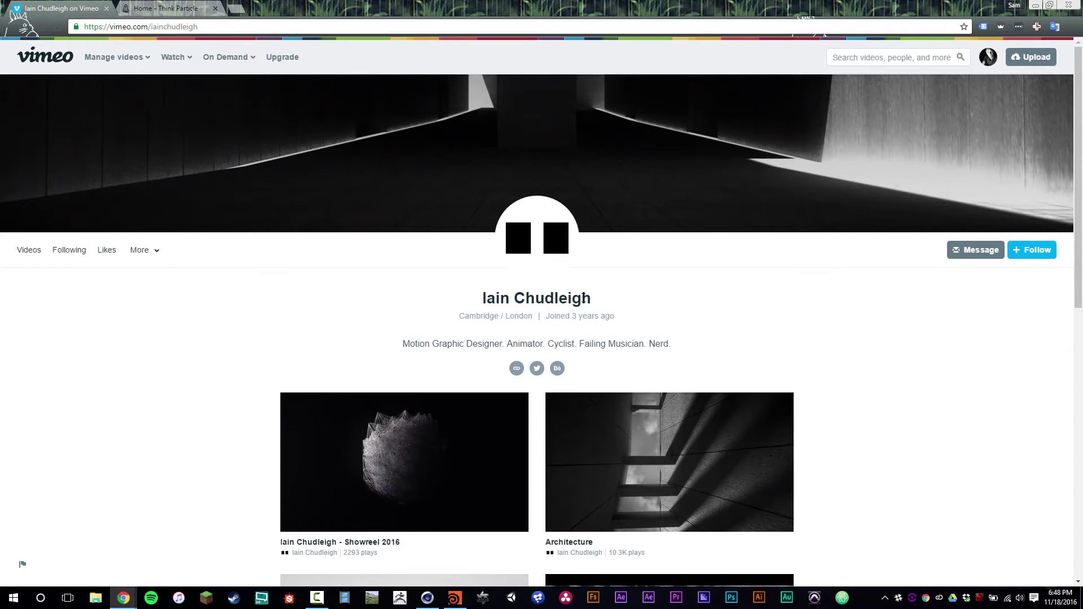
scroll(623, 404, down, 5)
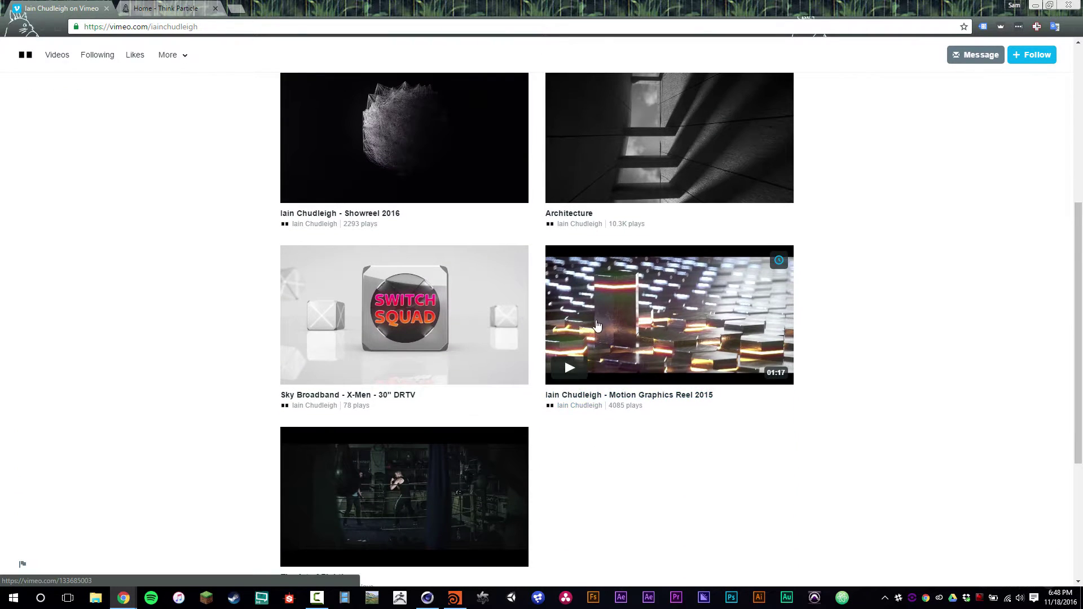
scroll(597, 326, up, 5)
Move the Extrude below ORIGINAL and clone it in a Honeycomb Array on the XZ plane
click(427, 598)
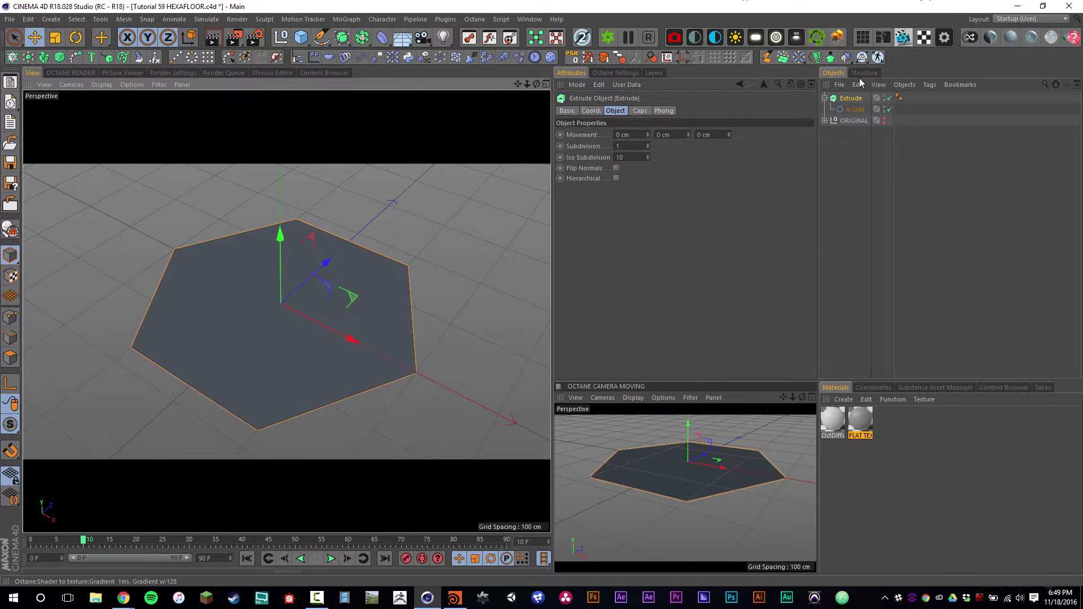
drag(849, 99, 862, 239)
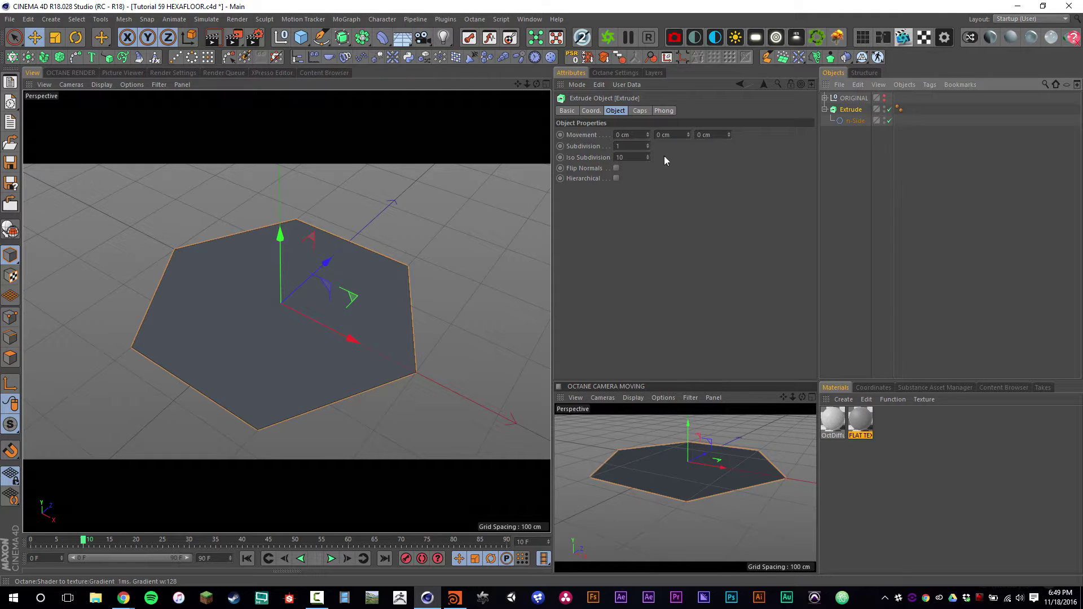
alt+click(13, 58)
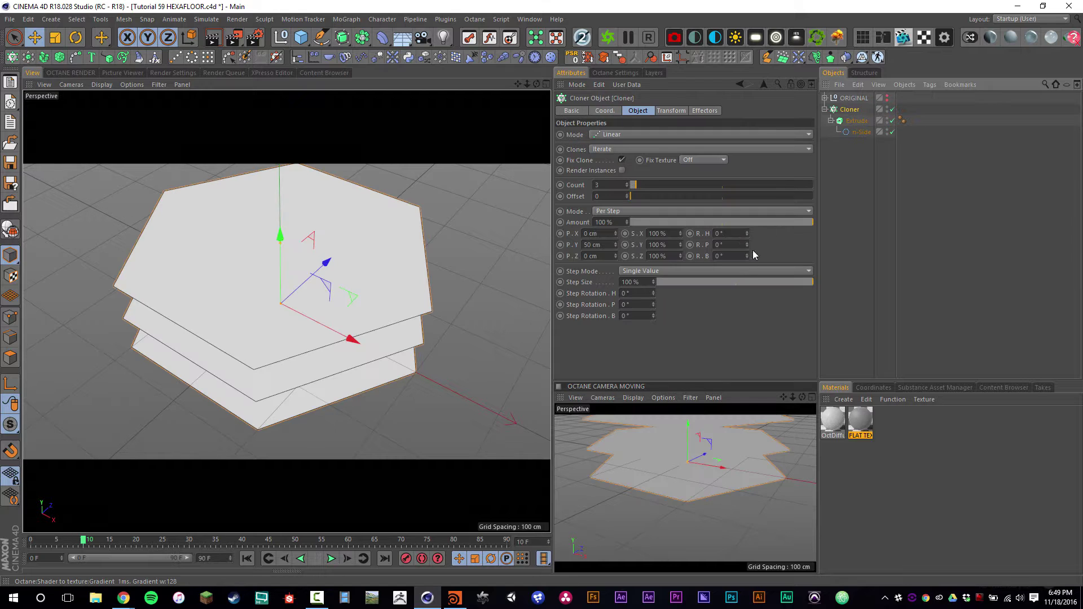
click(616, 134)
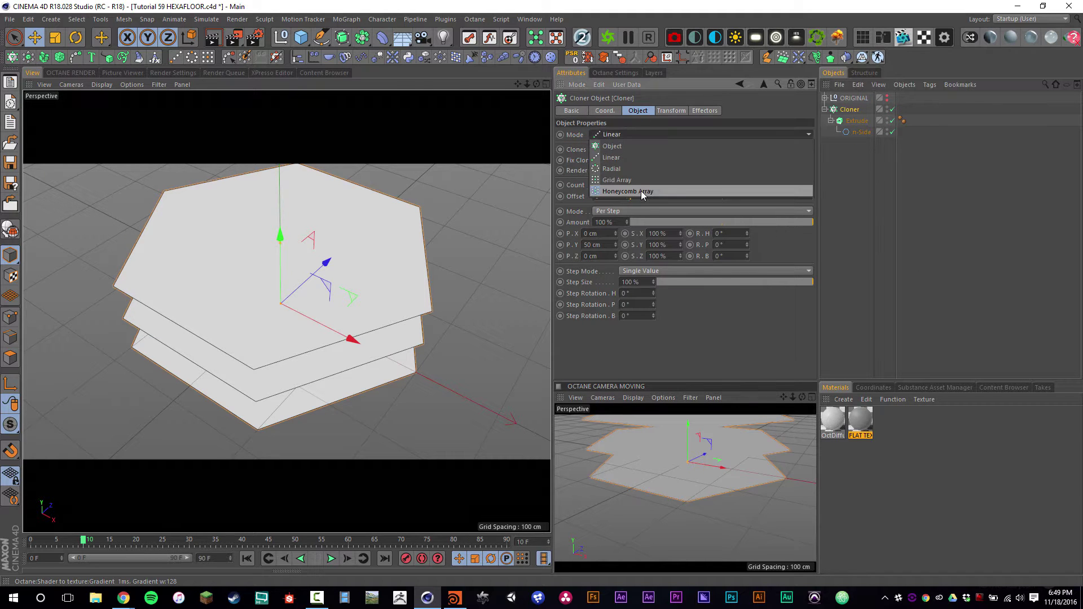
click(640, 190)
click(627, 184)
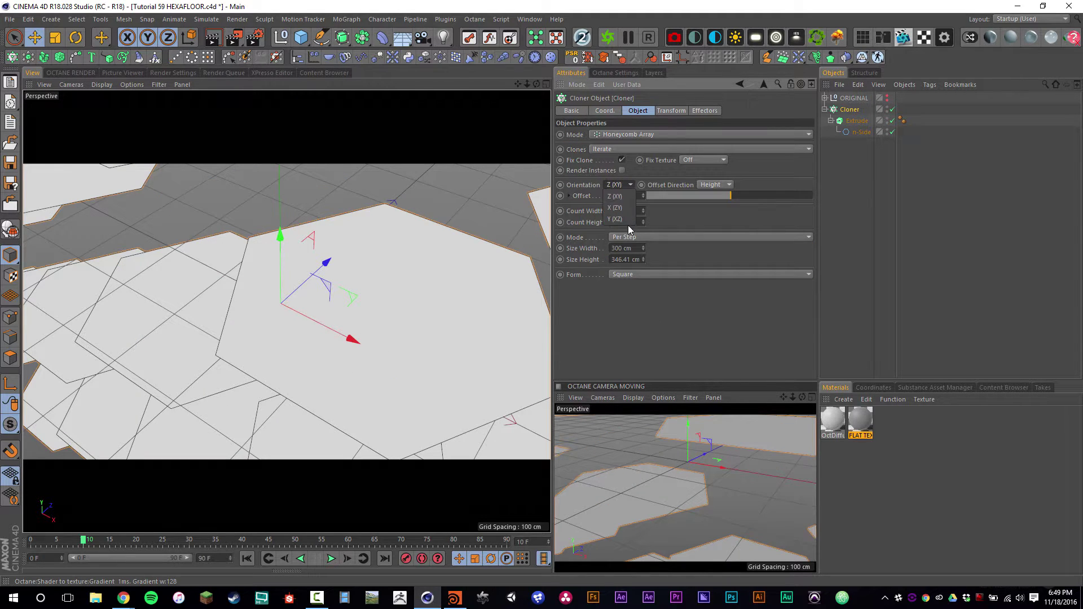
click(628, 225)
Set the Cloner's Count Height to 20 and orbit around the hexagon floor
scroll(366, 281, down, 3)
alt+drag(233, 301, 346, 307)
click(622, 221)
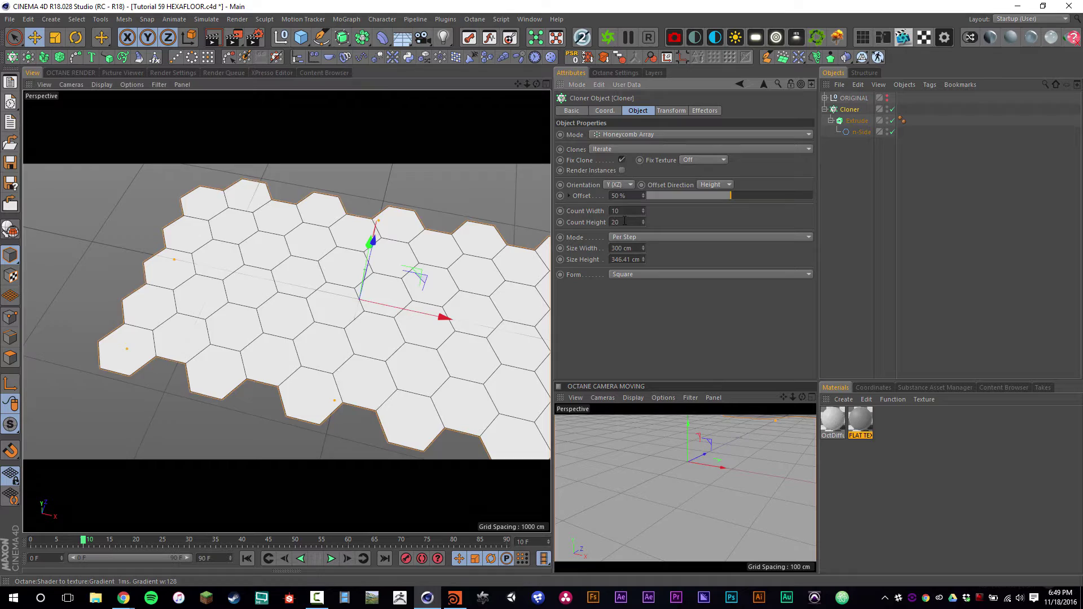
key(Return)
alt+drag(388, 305, 345, 291)
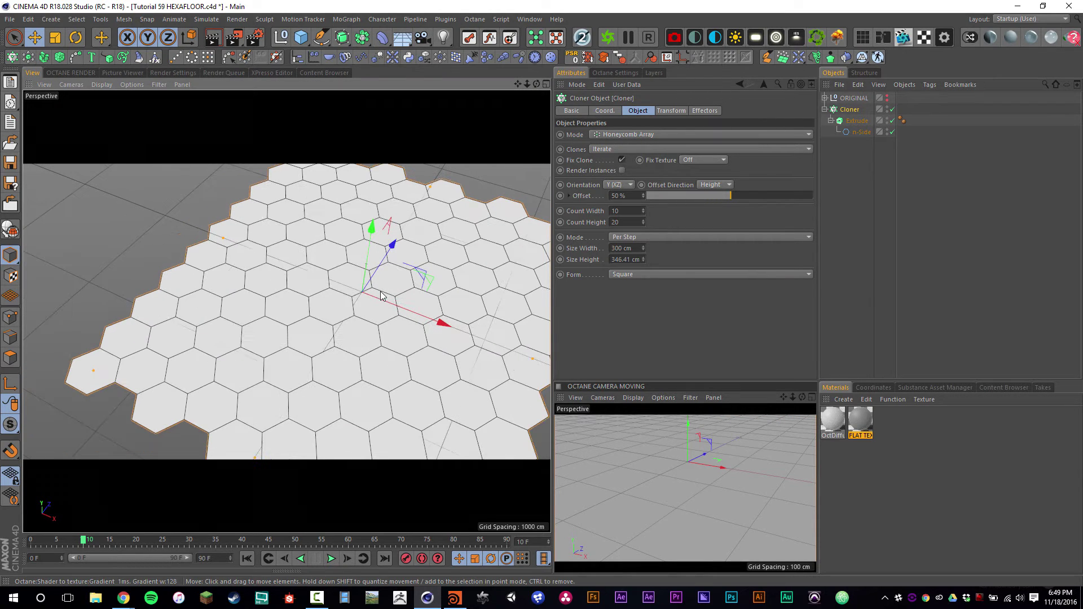
alt+middle_drag(395, 334, 341, 310)
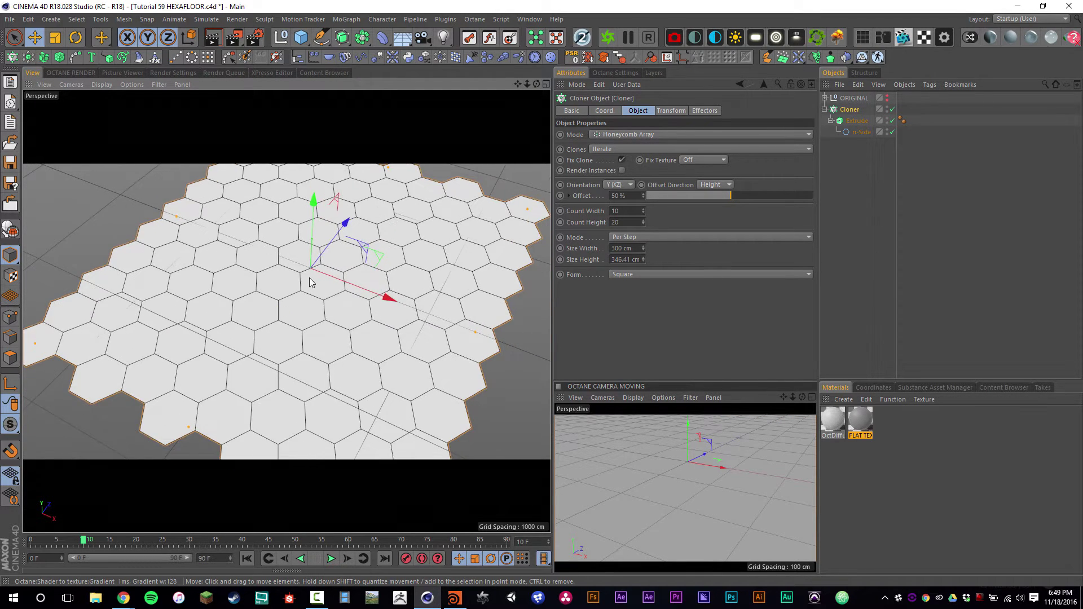
alt+drag(309, 282, 268, 237)
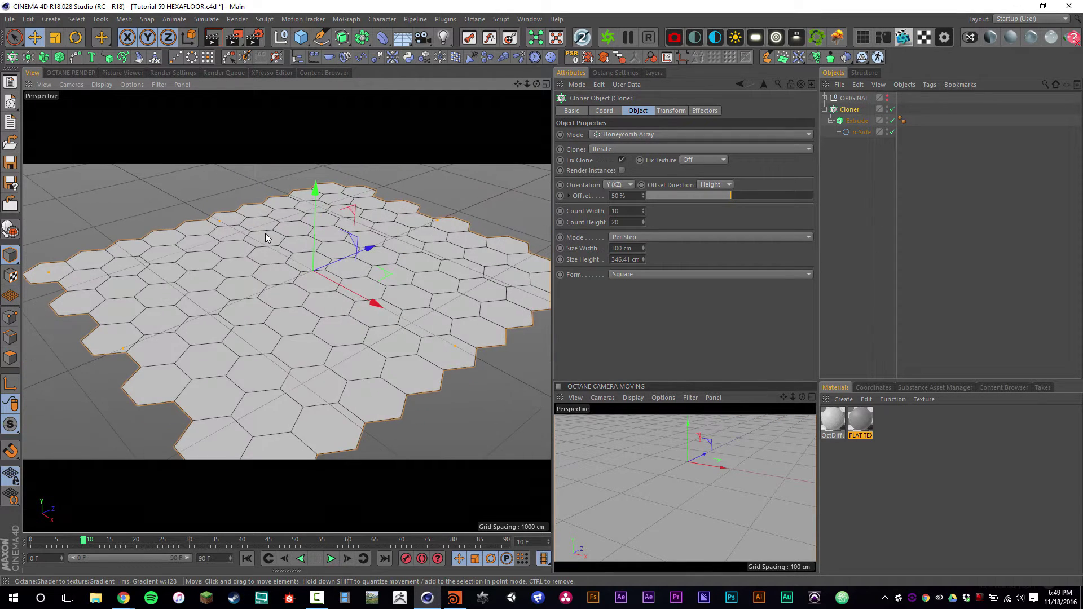
click(887, 174)
alt+right_drag(316, 272, 374, 270)
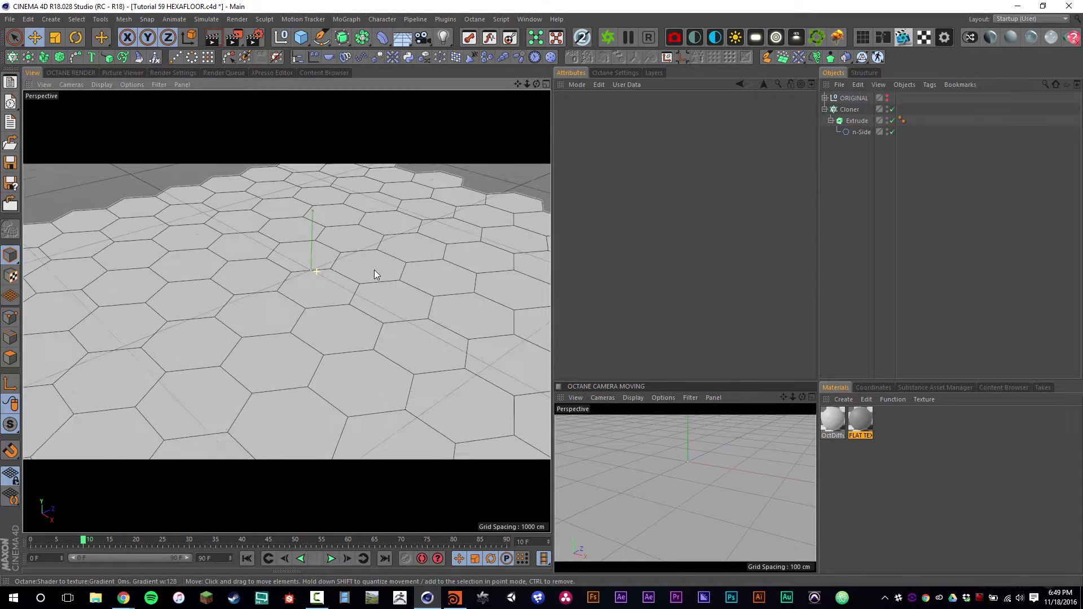
alt+drag(311, 271, 345, 308)
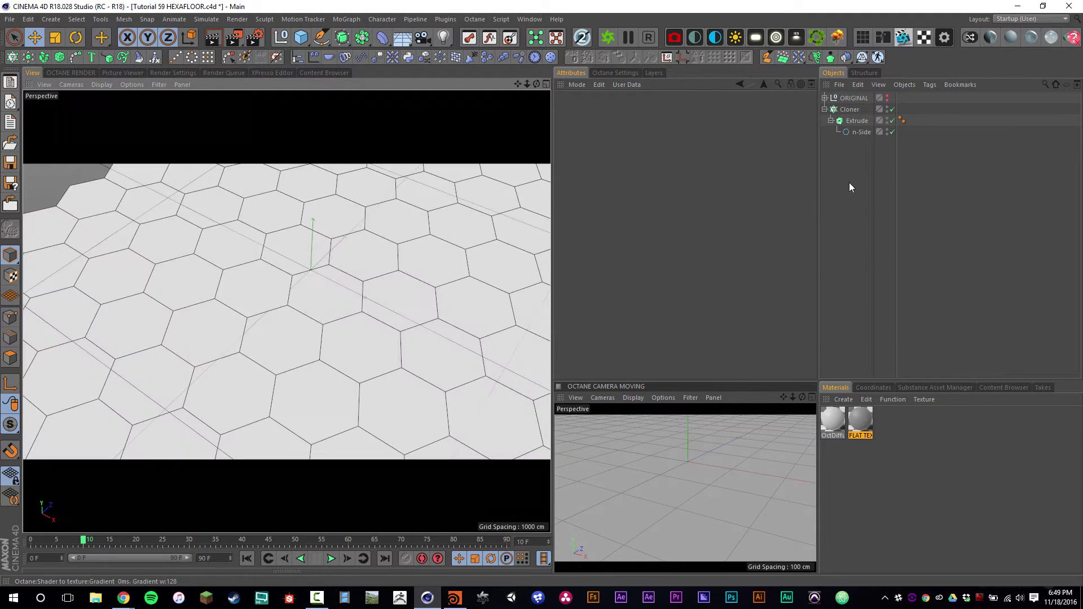
click(848, 183)
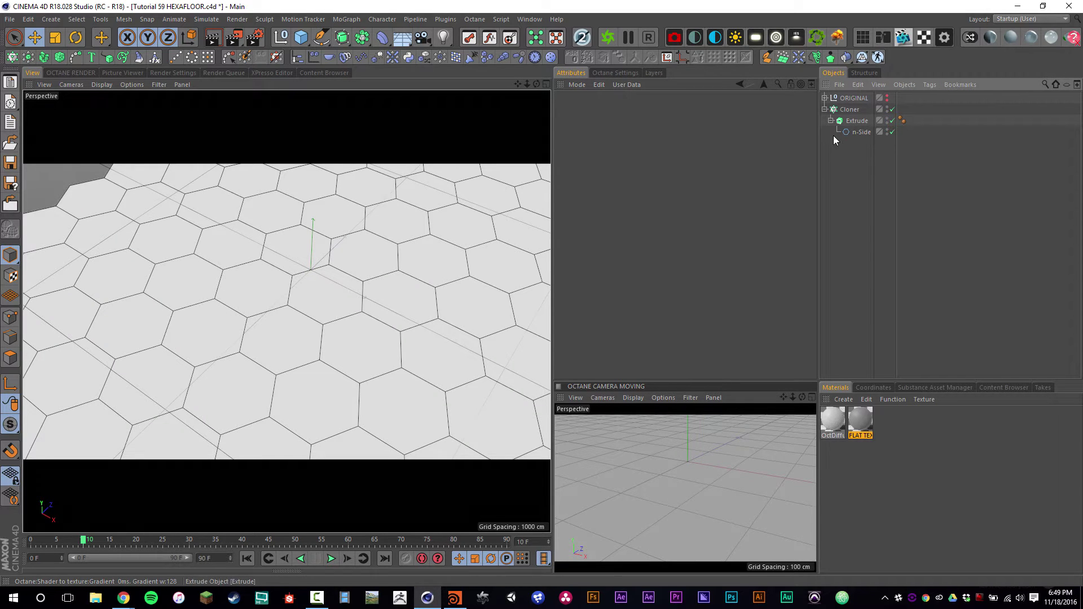
Set the Cloner's Count Width to 15 and Count Height to 30
click(849, 110)
double_click(631, 210)
text(15)
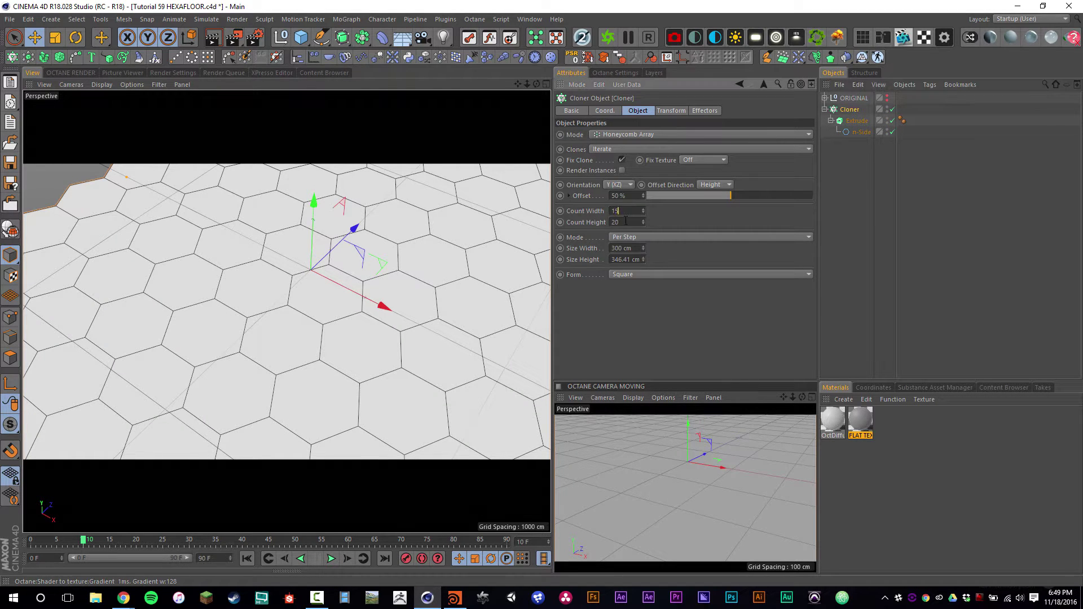
double_click(625, 221)
text(30)
key(Return)
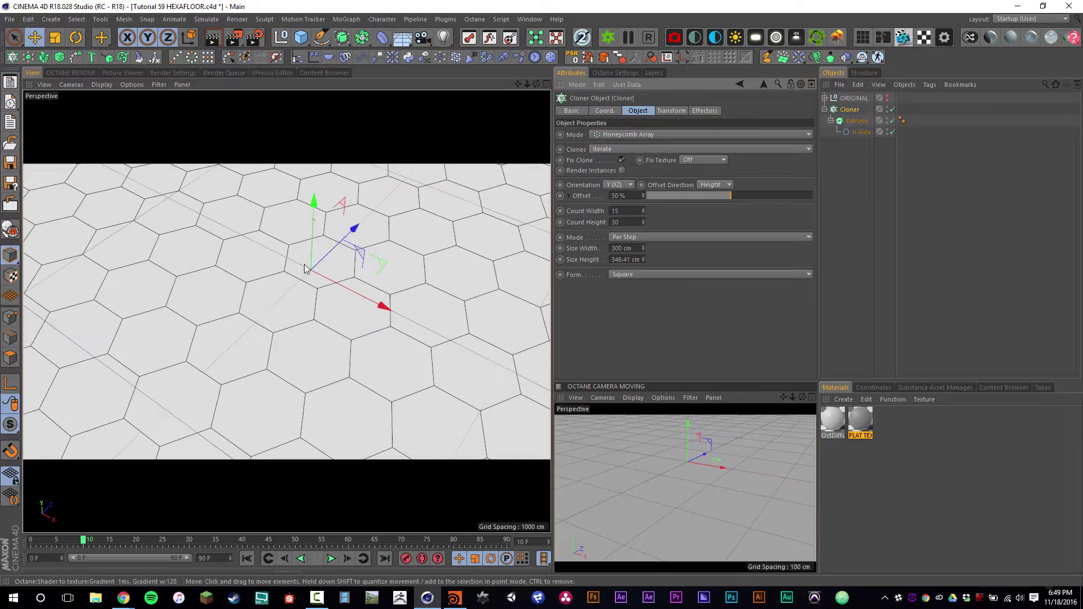
scroll(265, 271, down, 5)
scroll(220, 270, up, 5)
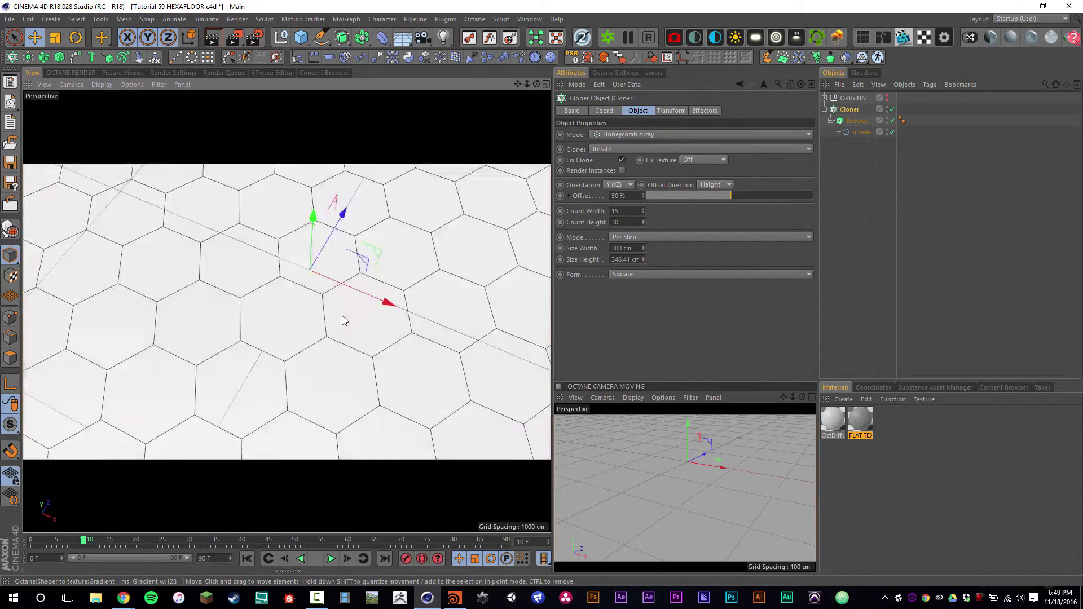
alt+drag(225, 273, 329, 277)
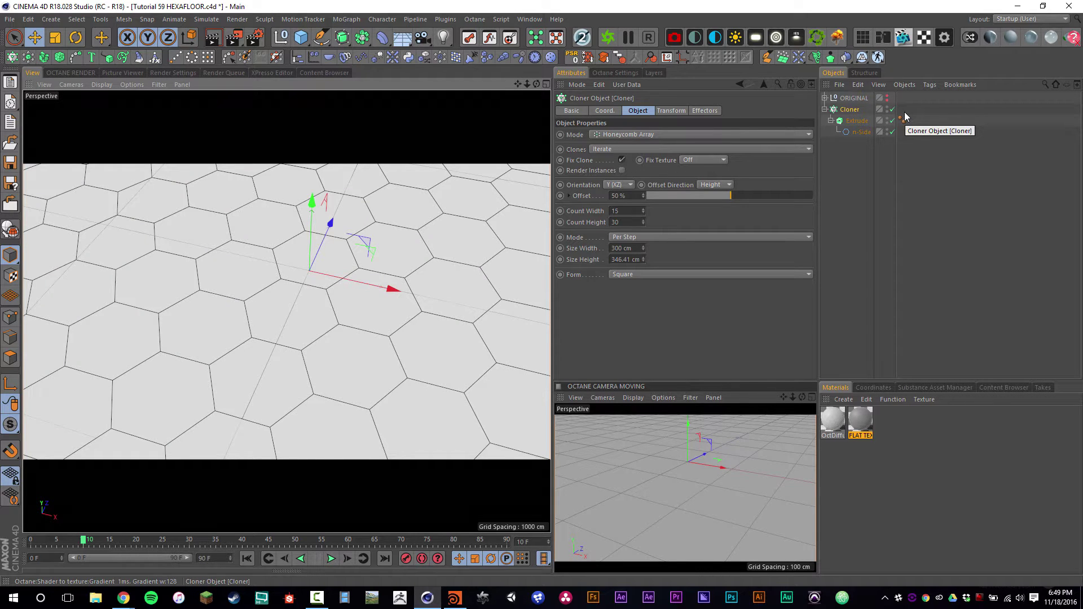
Group the Cloner under a new null named RIG
click(849, 100)
click(852, 112)
key(alt+g)
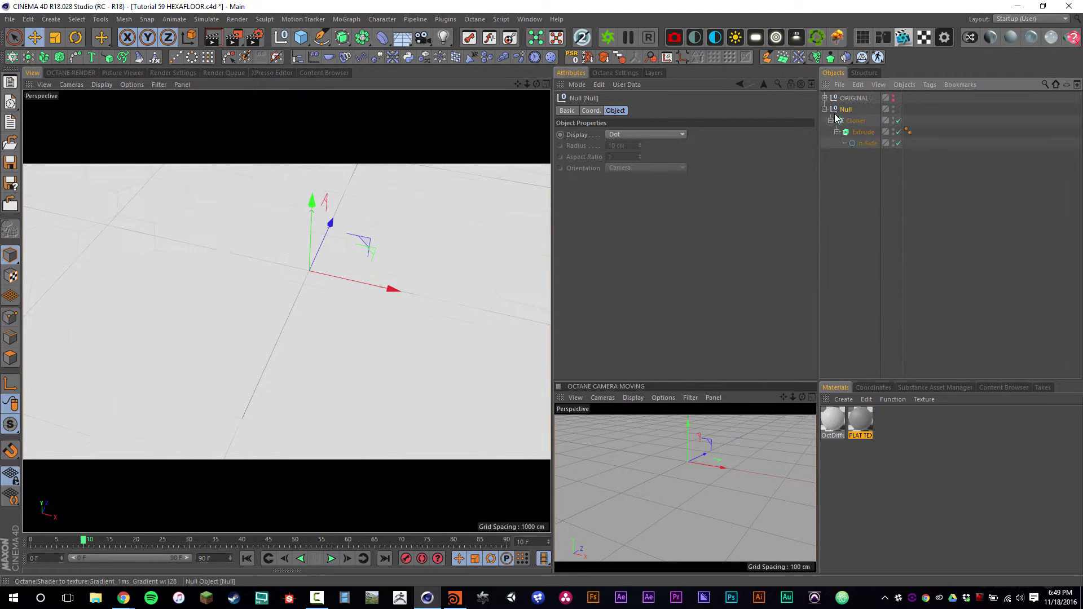
click(830, 120)
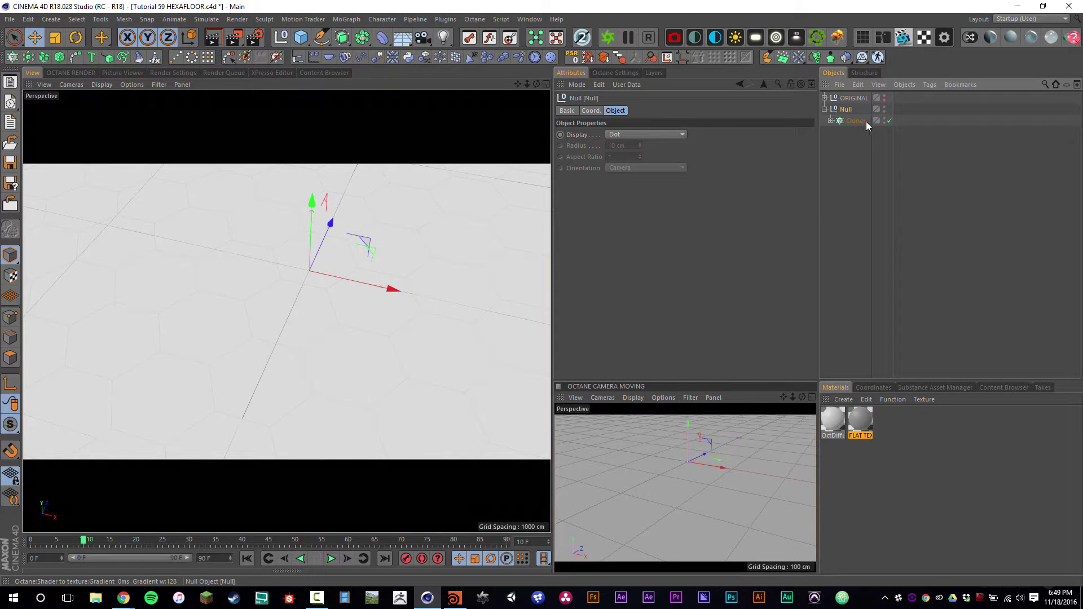
double_click(852, 109)
text(RIG)
key(Return)
click(382, 37)
Switch to the Standard layout and add a MoExtrude under the Cloner
click(1029, 19)
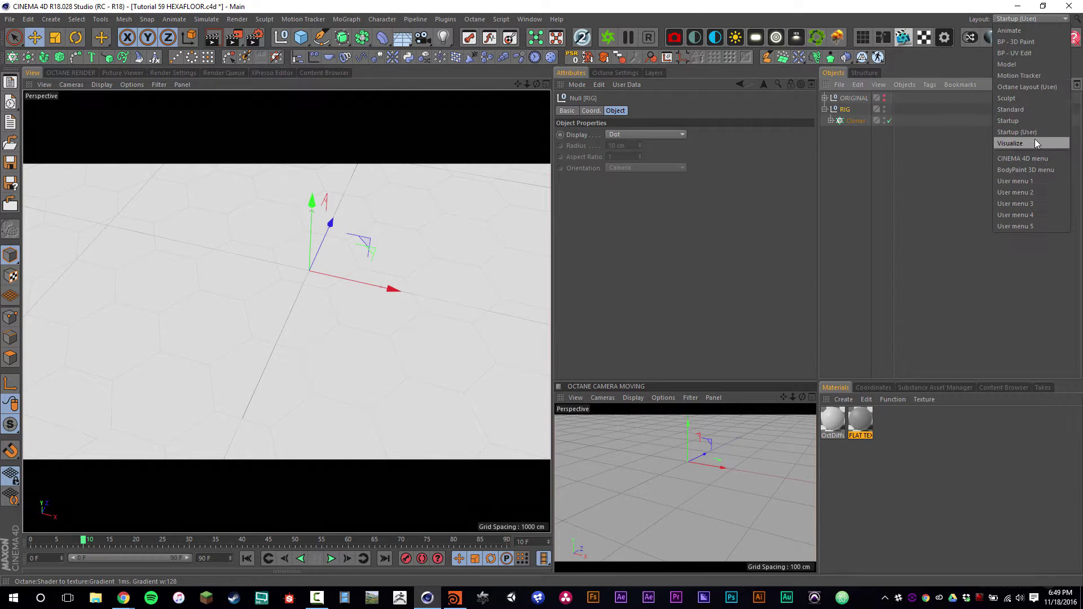
click(1027, 112)
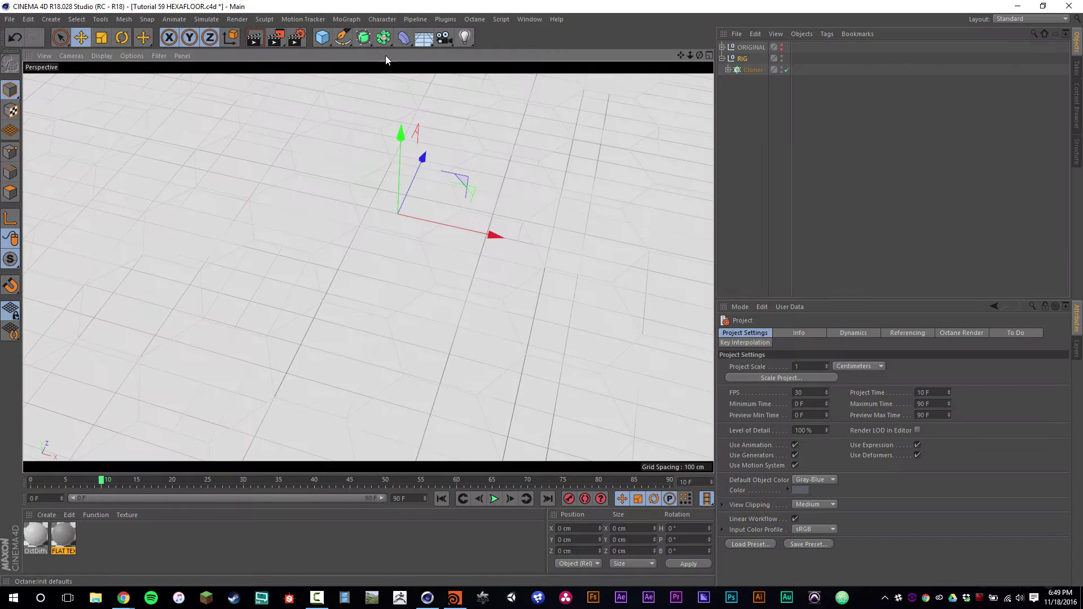
click(346, 18)
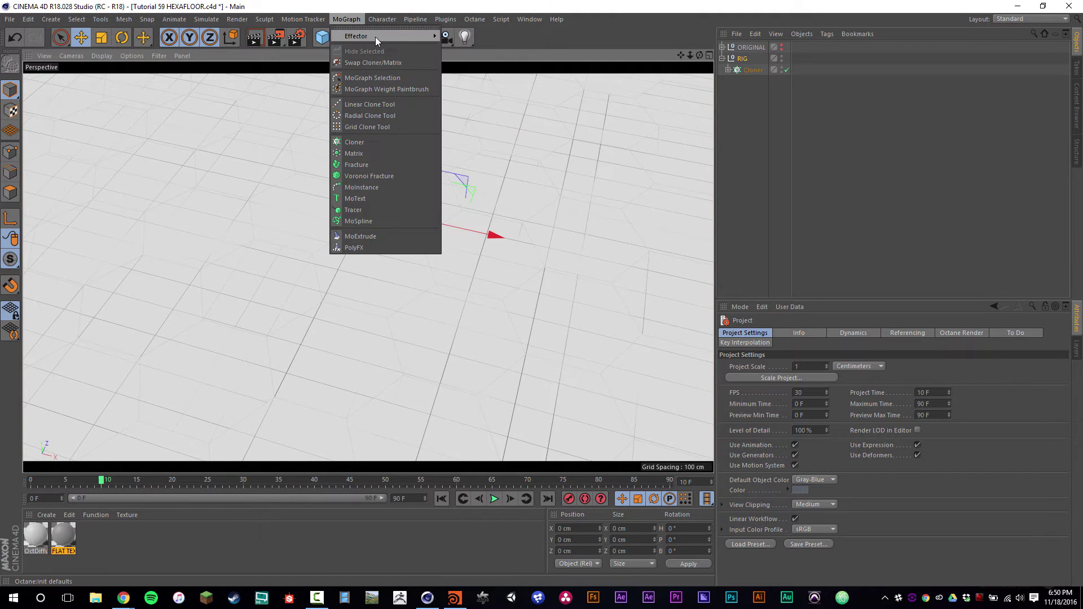
mouse_move(374, 36)
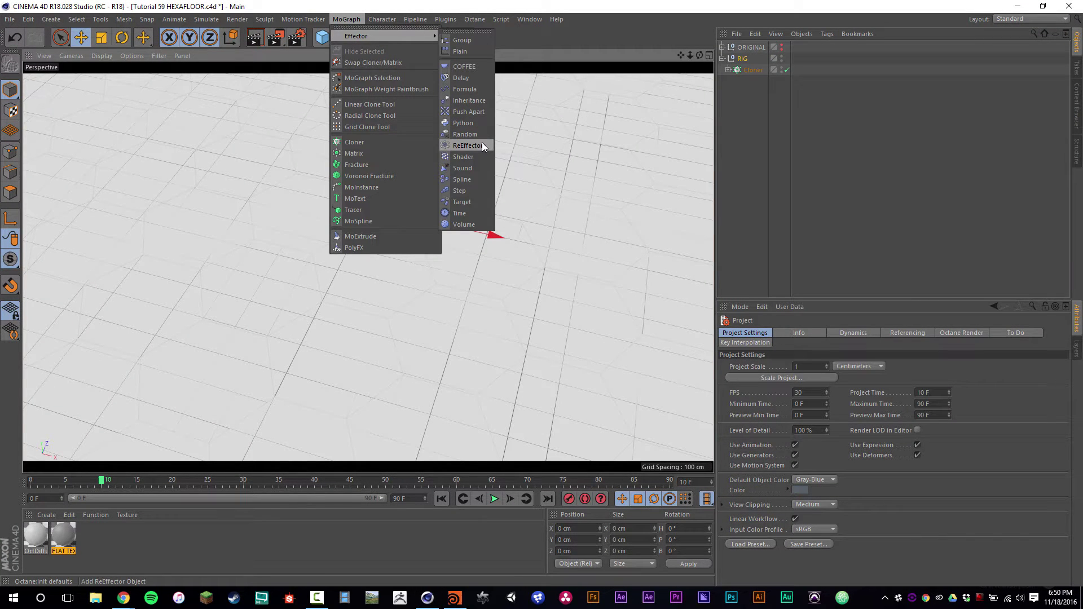
click(406, 236)
drag(751, 47, 750, 80)
Set the MoExtrude's scale to 0.78 on all axes and P.Z to -48 cm
click(752, 70)
click(756, 82)
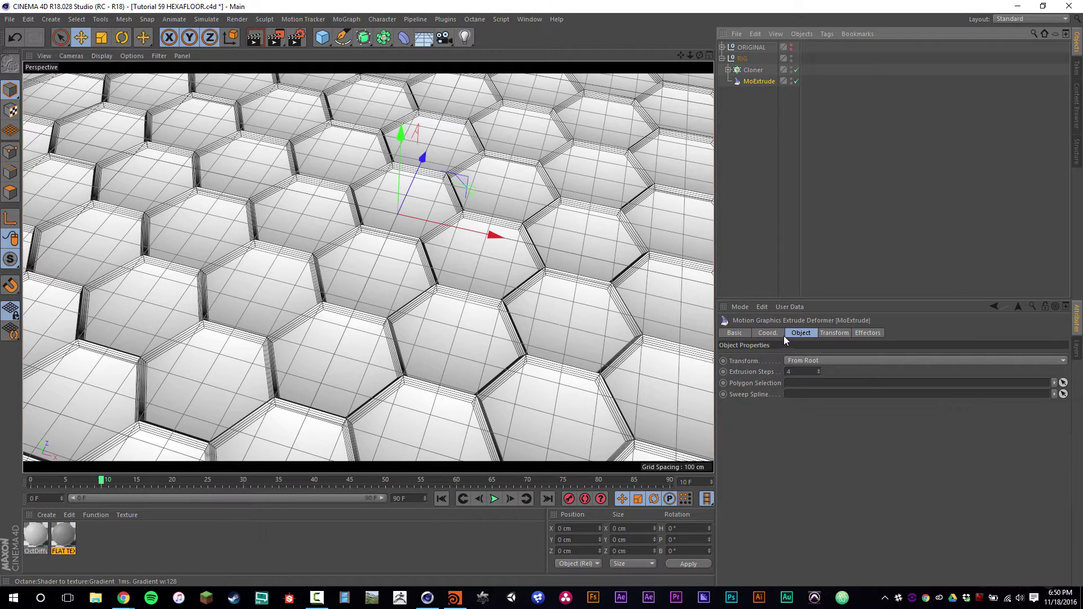
click(832, 332)
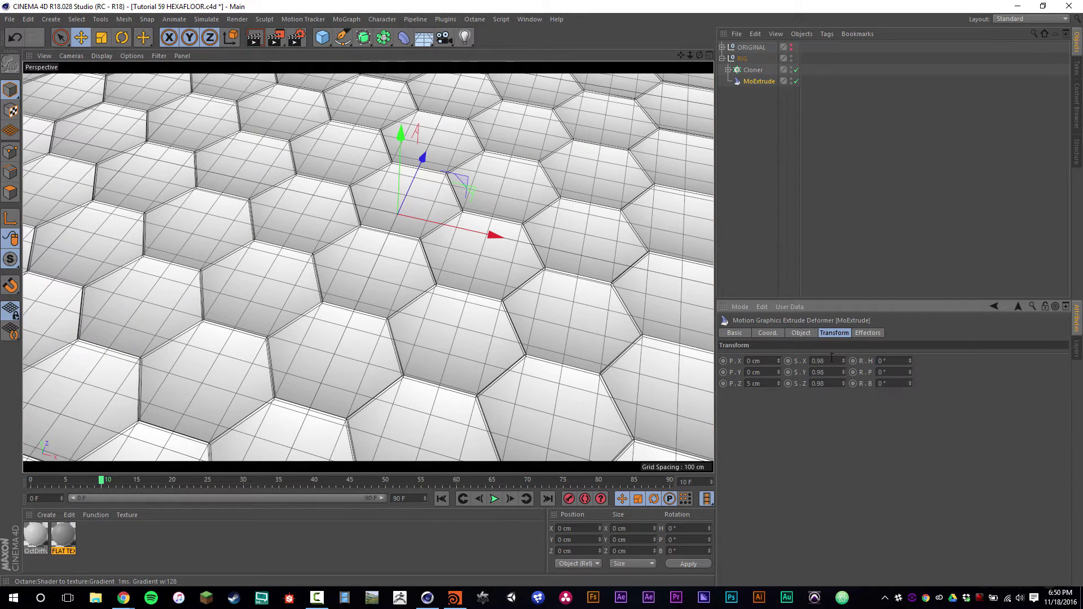
key(ctrl+z)
click(796, 362)
mouse_move(844, 361)
mouse_down()
mouse_move(843, 372)
mouse_move(840, 353)
mouse_up()
drag(778, 384, 778, 407)
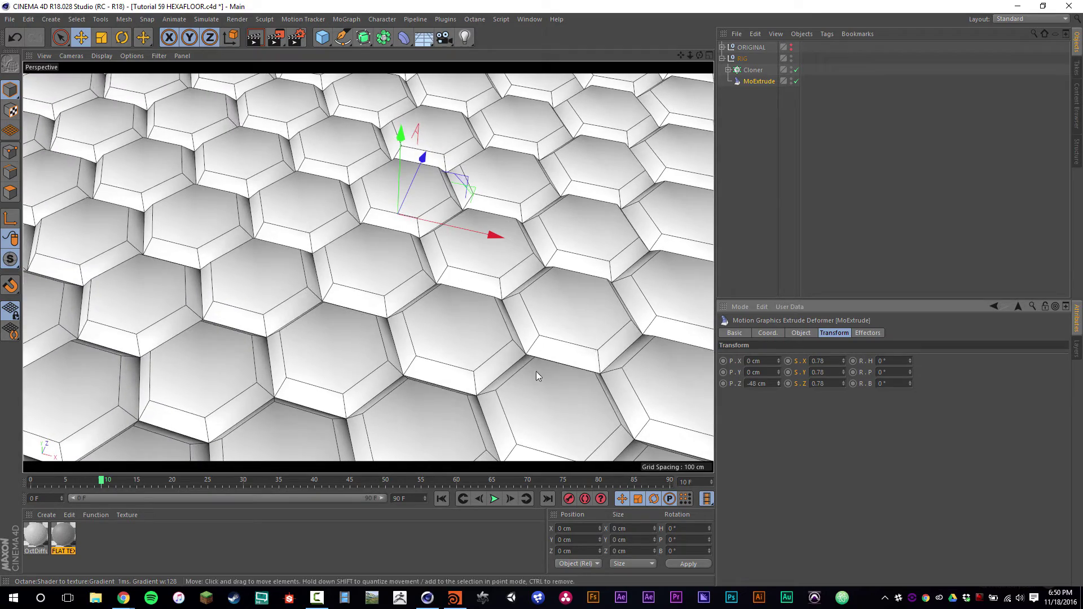
alt+drag(478, 269, 472, 210)
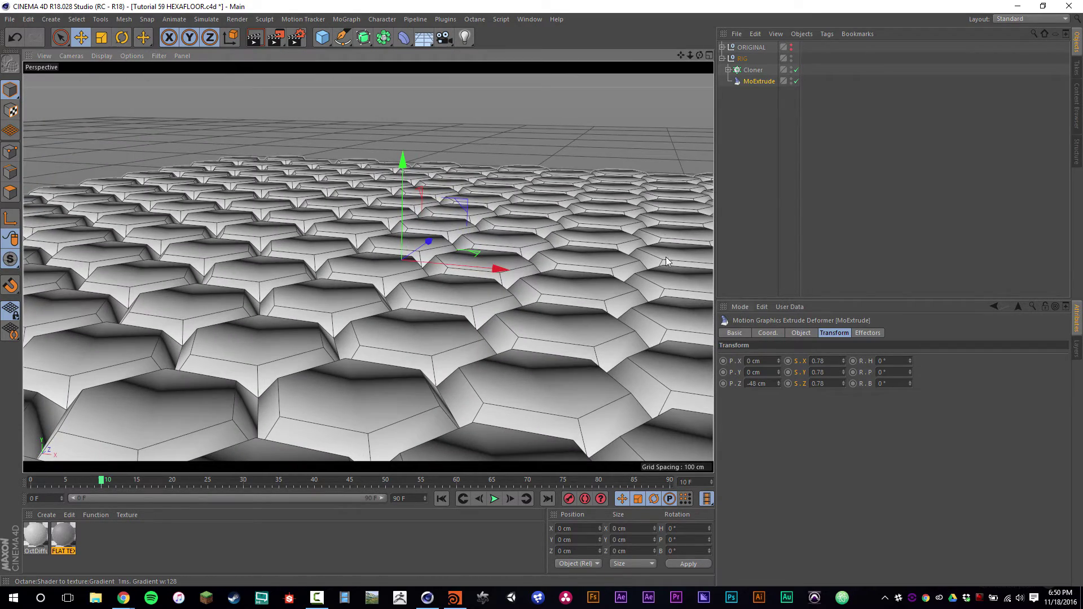
Test Flip Normals on the Extrude and disable the Cloner to isolate one hexagon tile
click(727, 69)
click(734, 81)
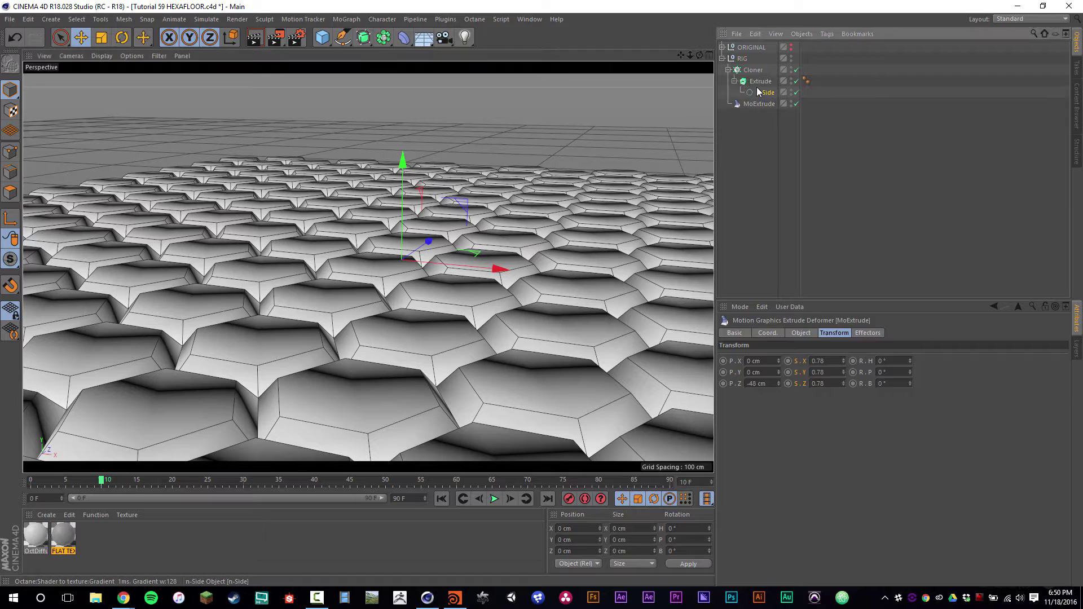
click(761, 81)
click(779, 391)
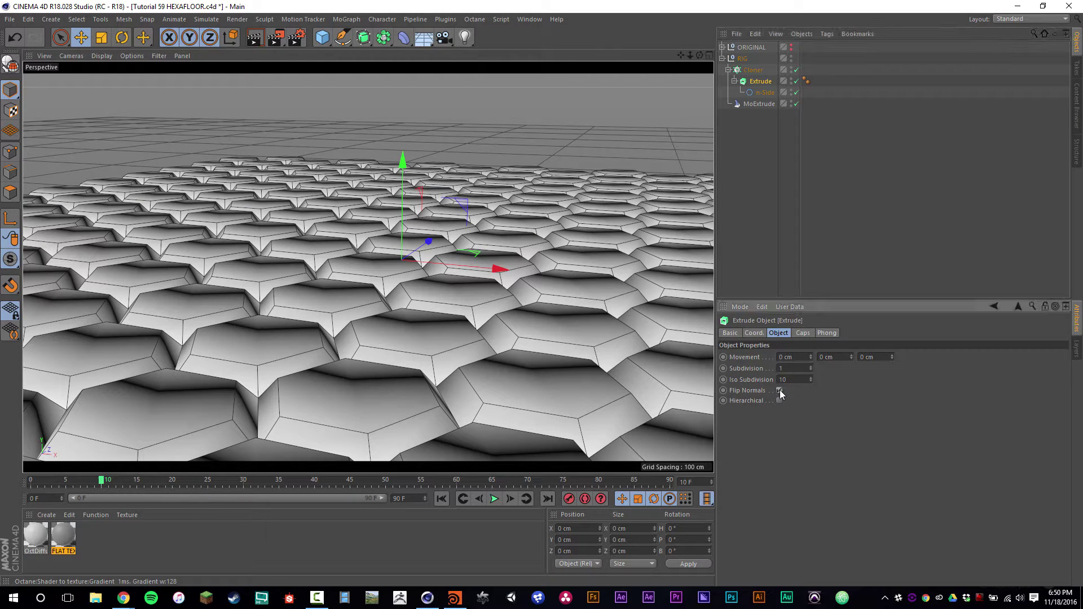
click(786, 261)
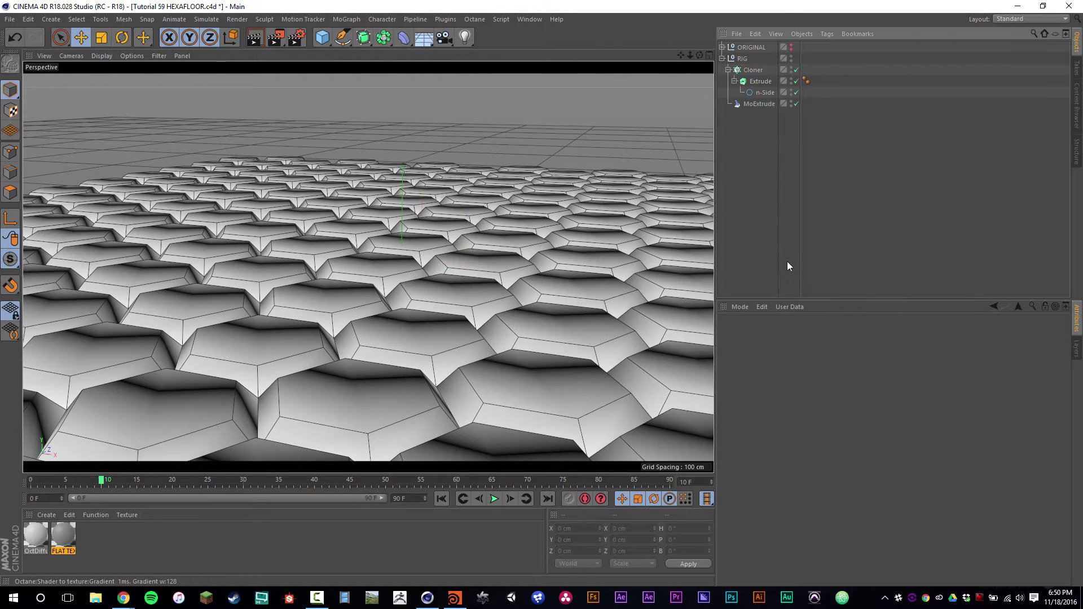
click(796, 69)
click(796, 69)
click(795, 70)
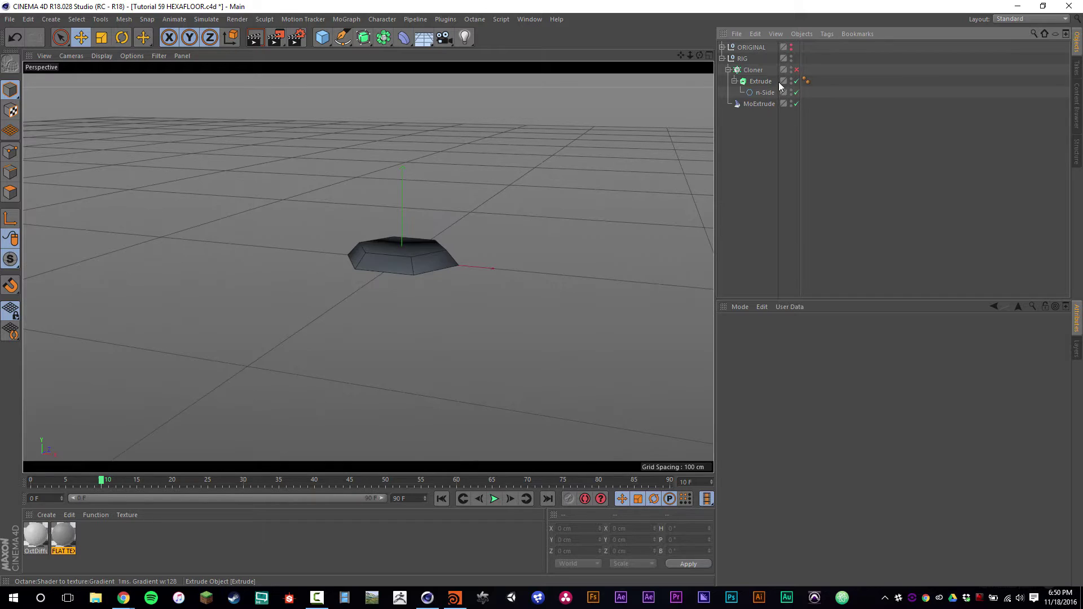
click(778, 82)
click(779, 391)
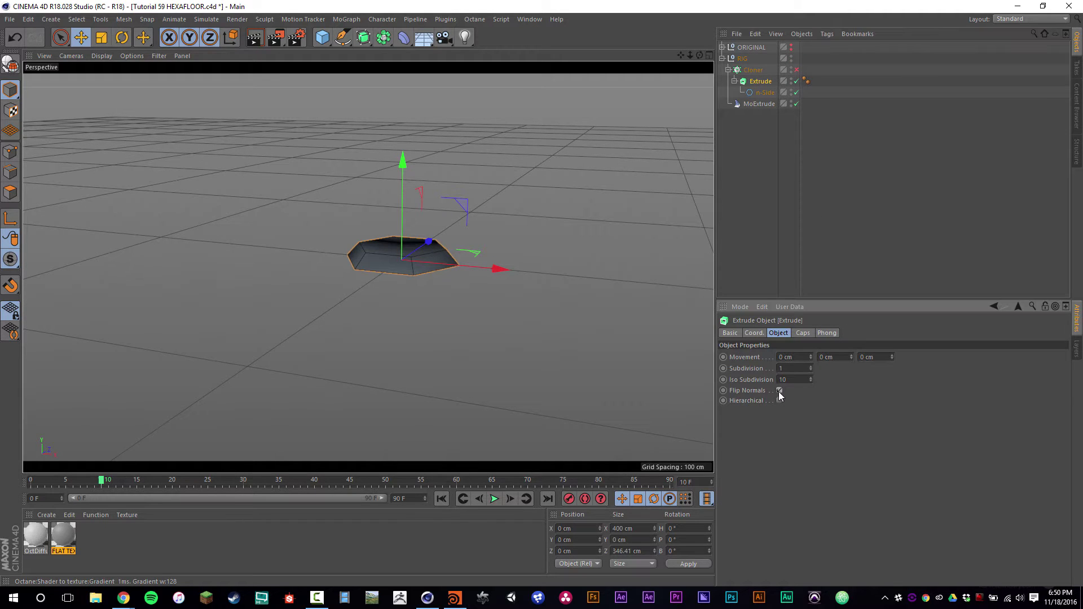
Toggle the n-Side spline's Reverse option and review the MoExtrude's transform values
click(765, 92)
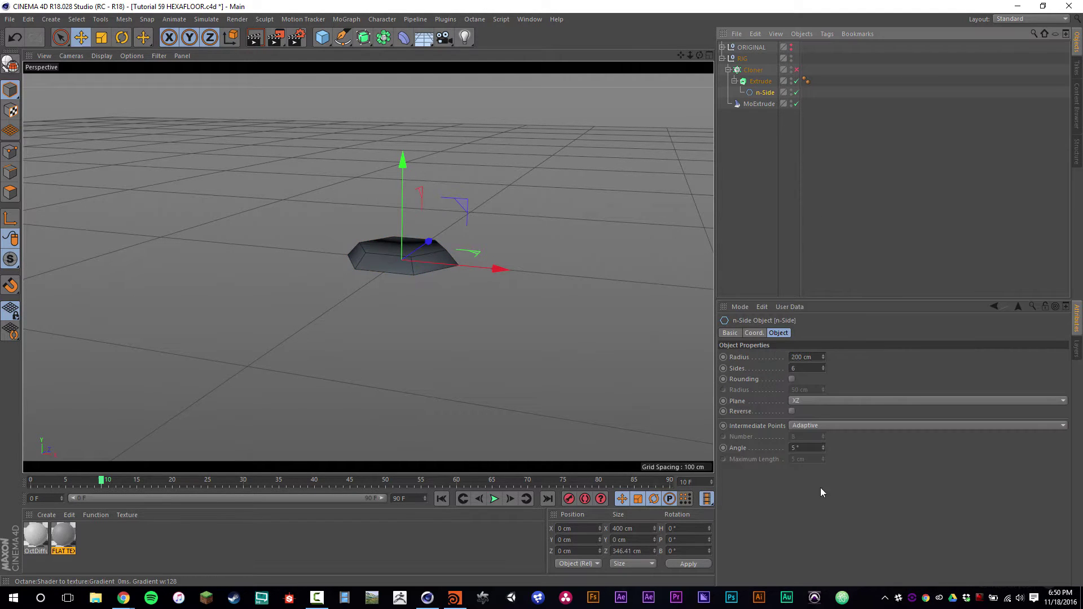
click(792, 411)
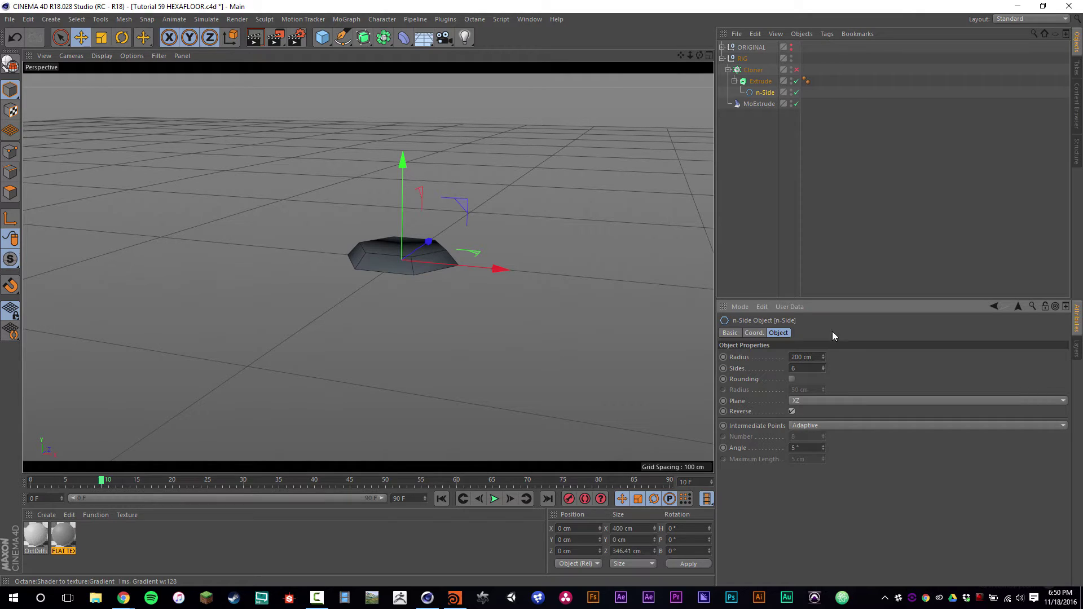
click(791, 412)
click(760, 82)
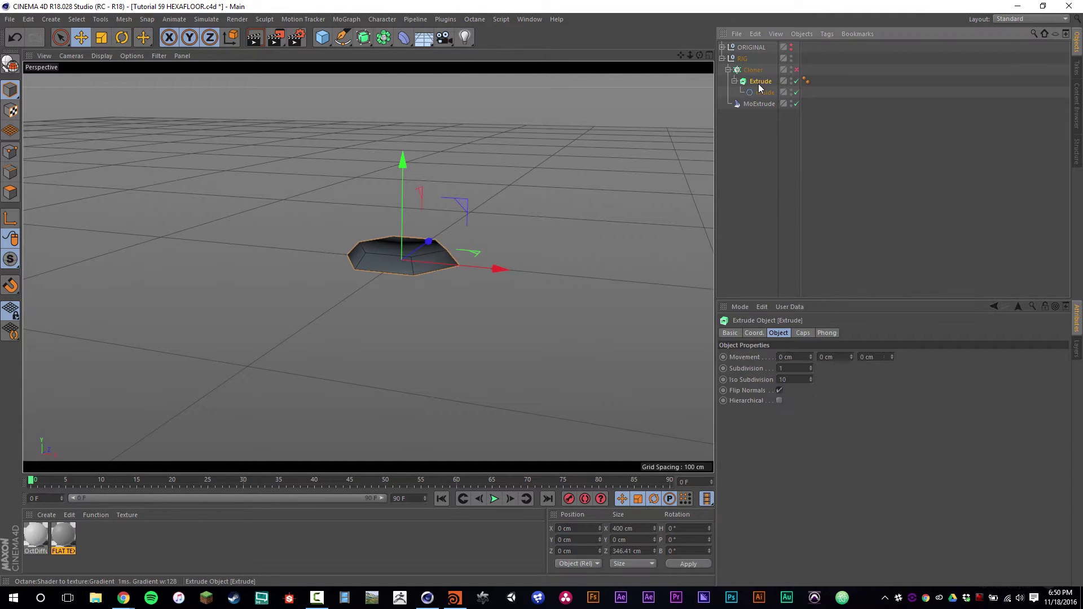
click(759, 104)
click(812, 335)
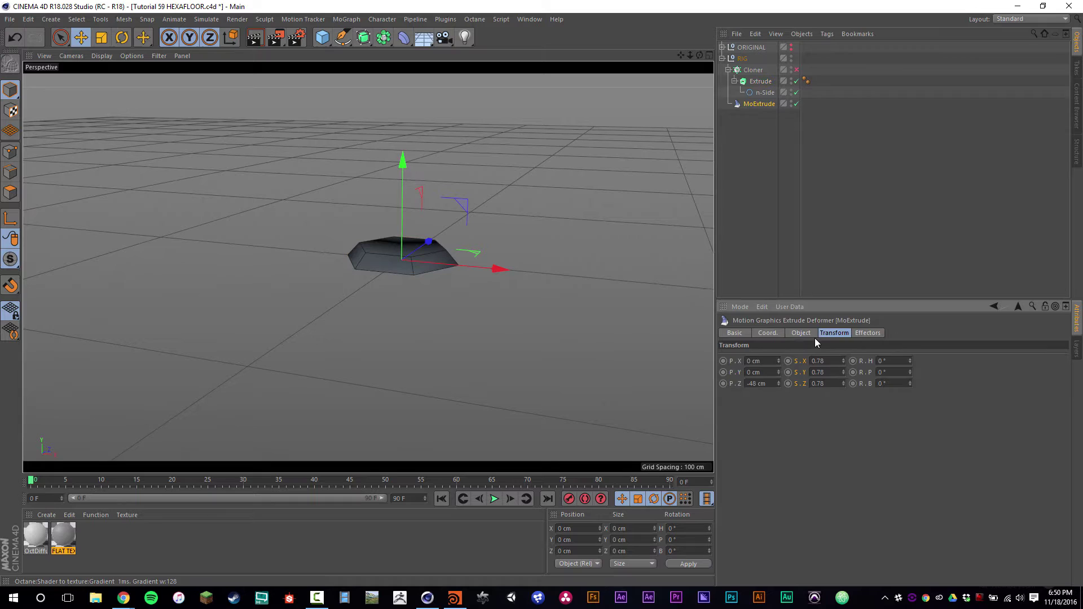
click(824, 332)
Turn off Reverse on the n-Side spline and reset the Extrude's Movement Y to 0 cm
click(765, 93)
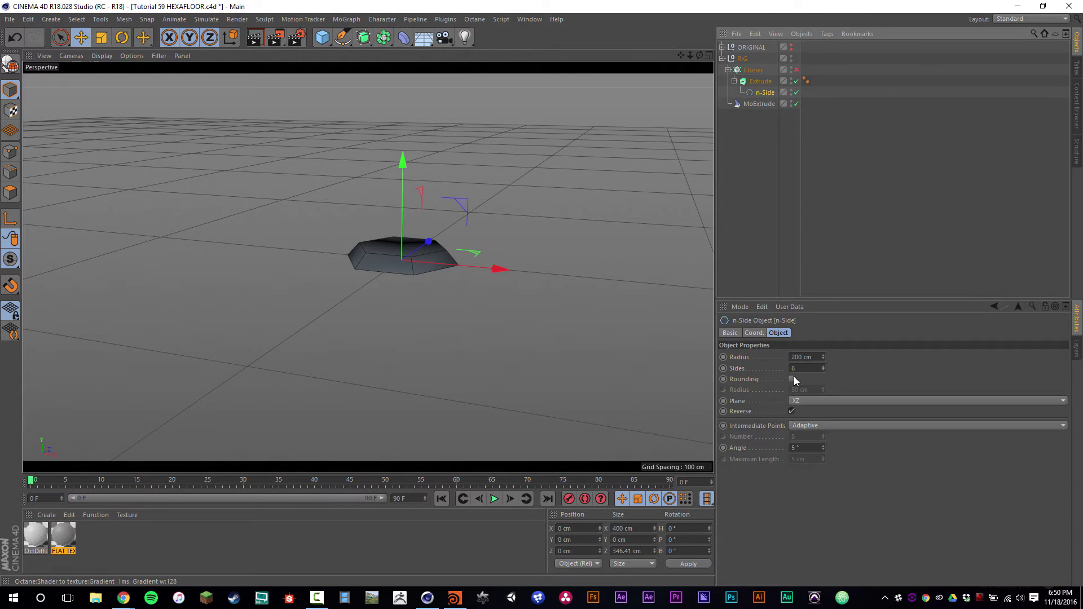
click(792, 411)
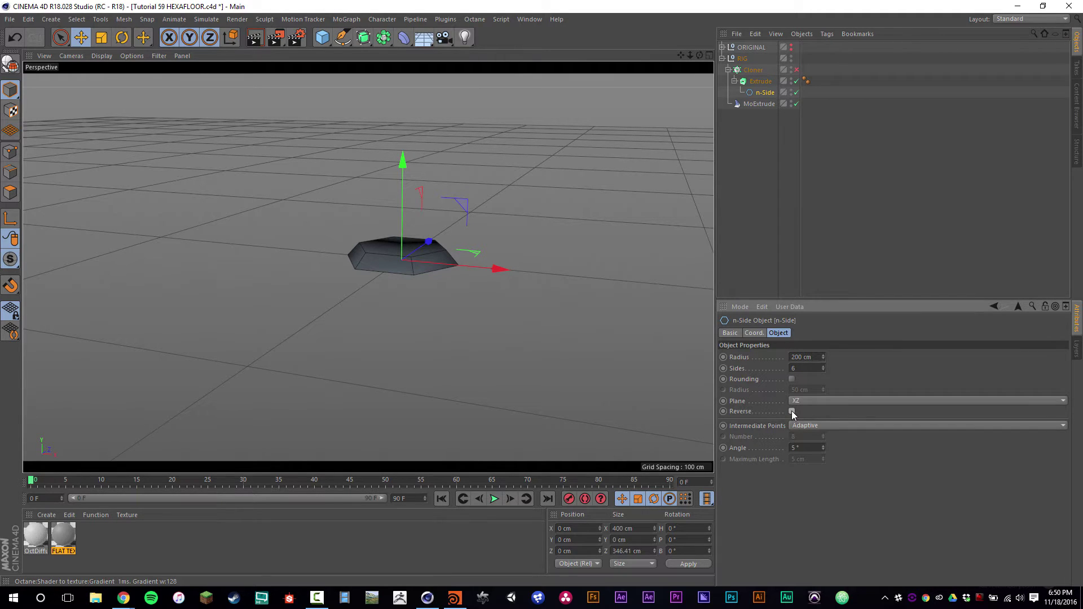
click(756, 82)
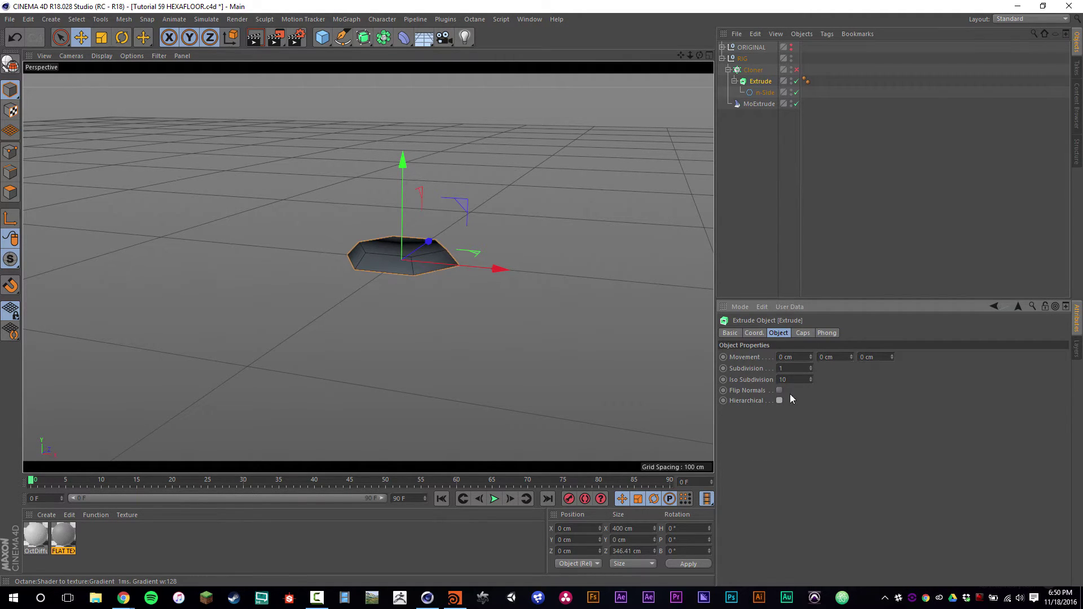
mouse_move(851, 357)
mouse_down()
mouse_move(851, 325)
mouse_move(851, 361)
mouse_move(843, 354)
mouse_up()
double_click(842, 356)
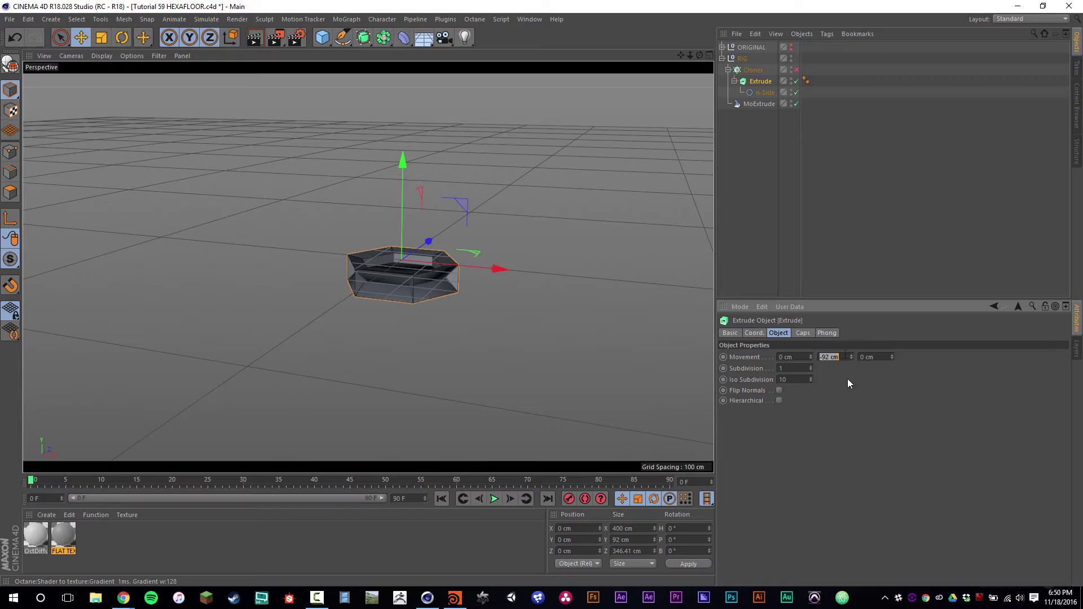
text(0)
key(Return)
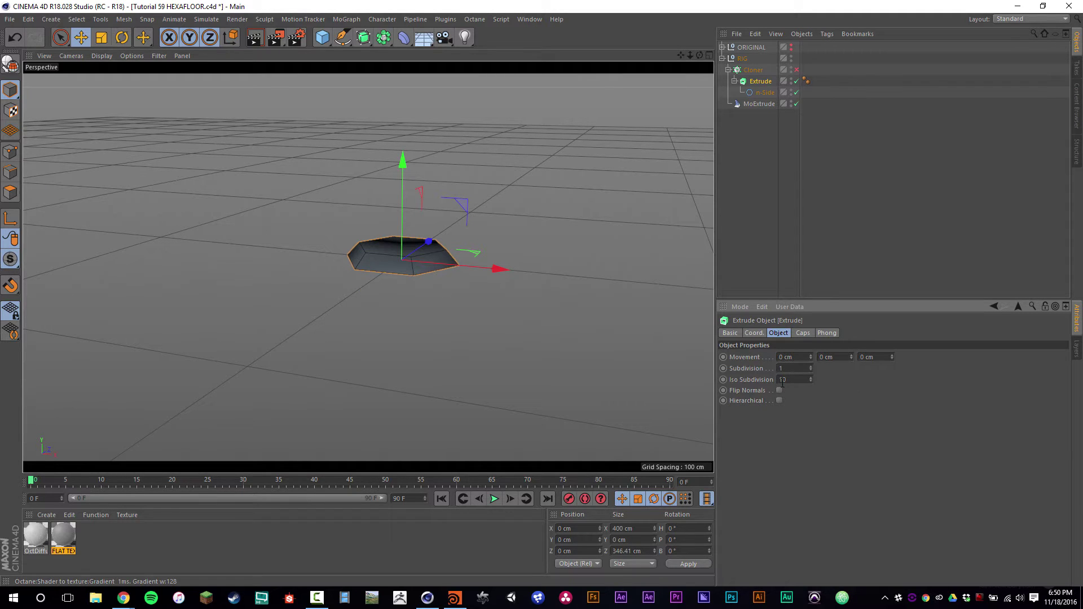
Convert the Extrude to an editable polygon object and delete its extra tag
click(317, 598)
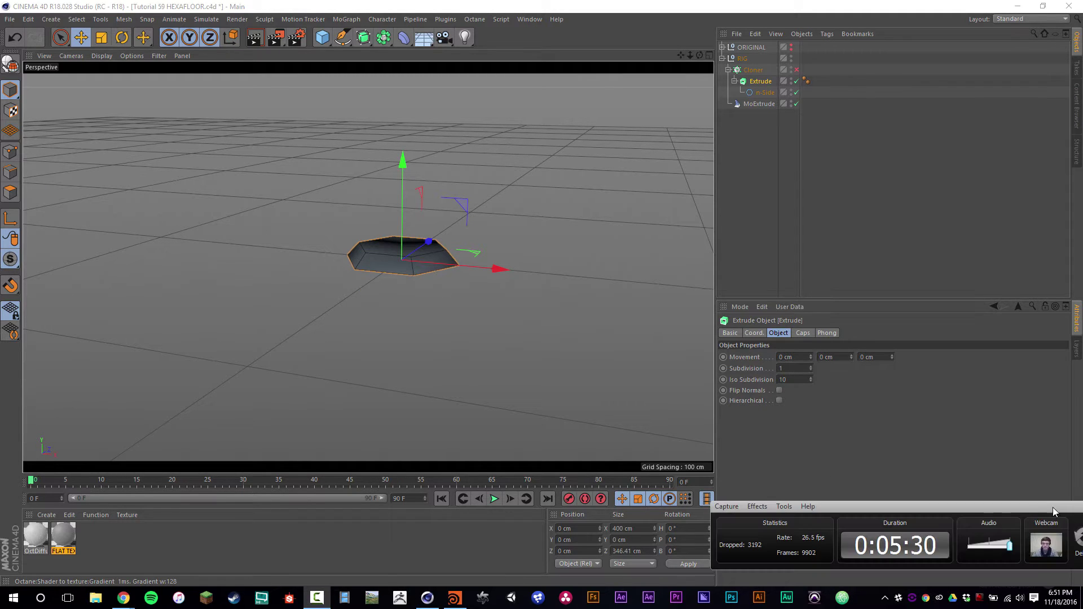
drag(1052, 506, 883, 502)
click(951, 540)
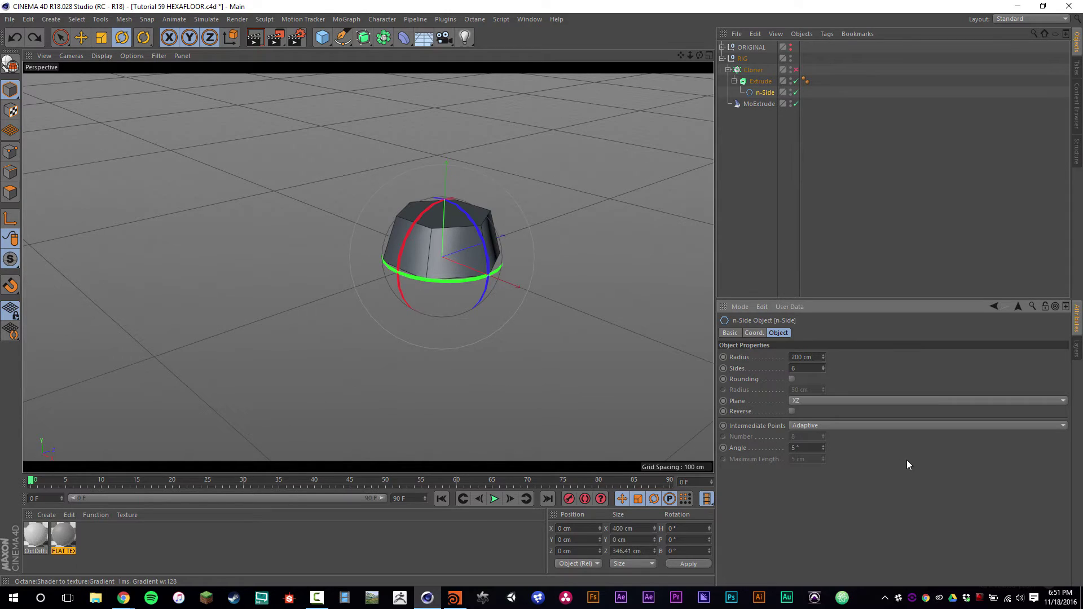
click(757, 83)
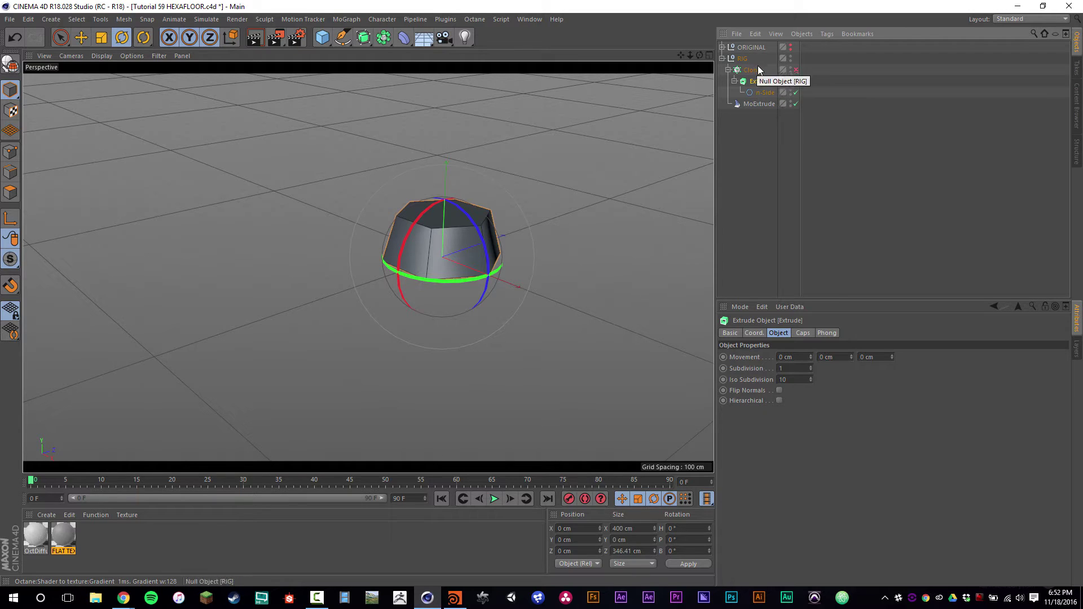
key(c)
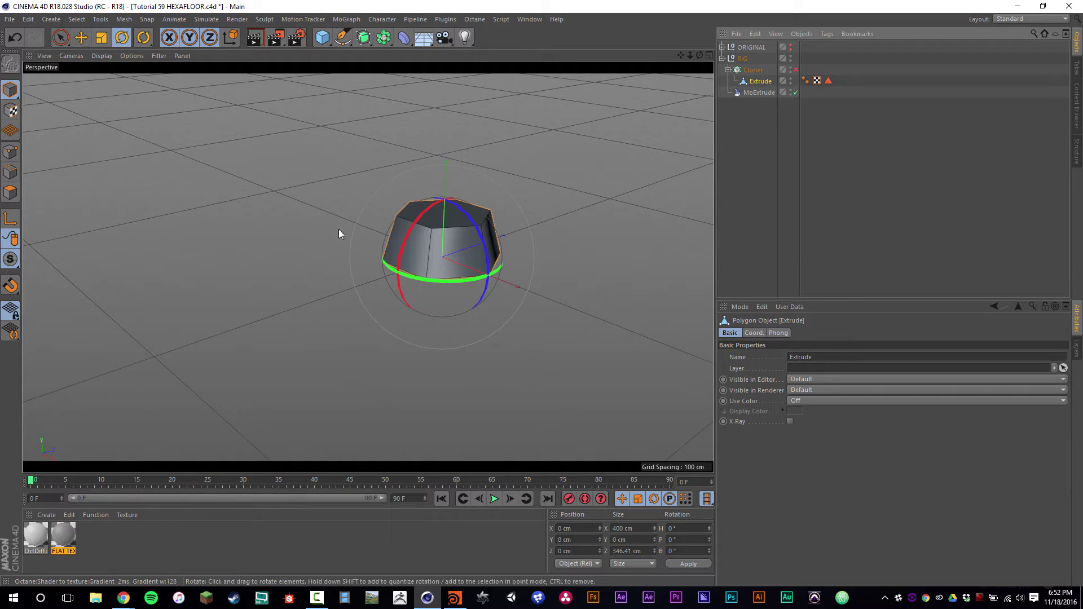
click(828, 81)
key(Delete)
Reverse the normals of the hexagon's polygons, then return to Model mode
click(767, 85)
click(10, 192)
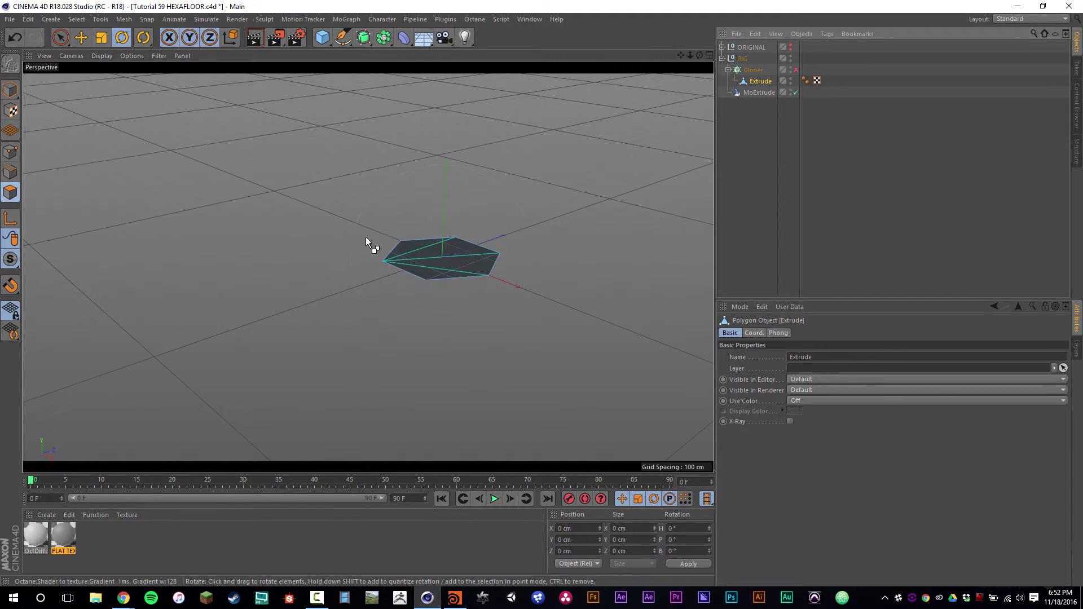
right_click(442, 263)
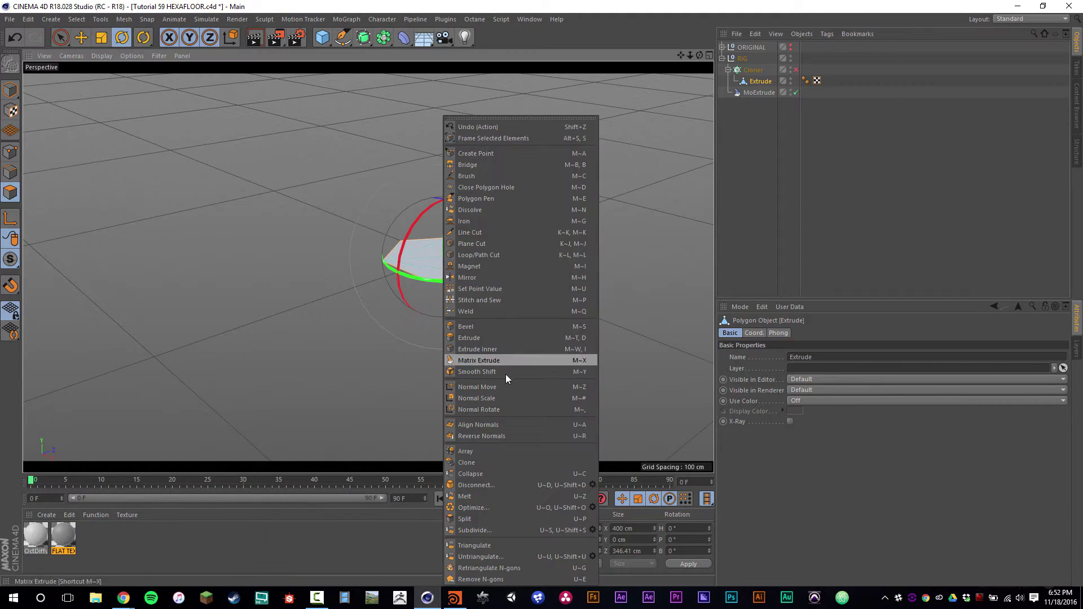
click(511, 434)
click(11, 91)
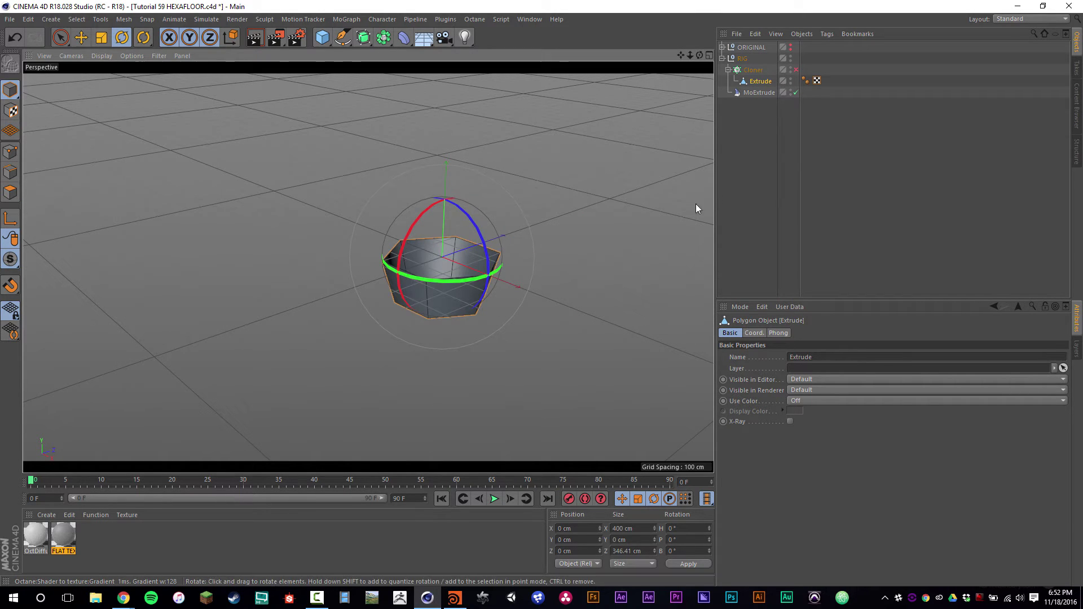
click(773, 102)
click(761, 93)
click(753, 70)
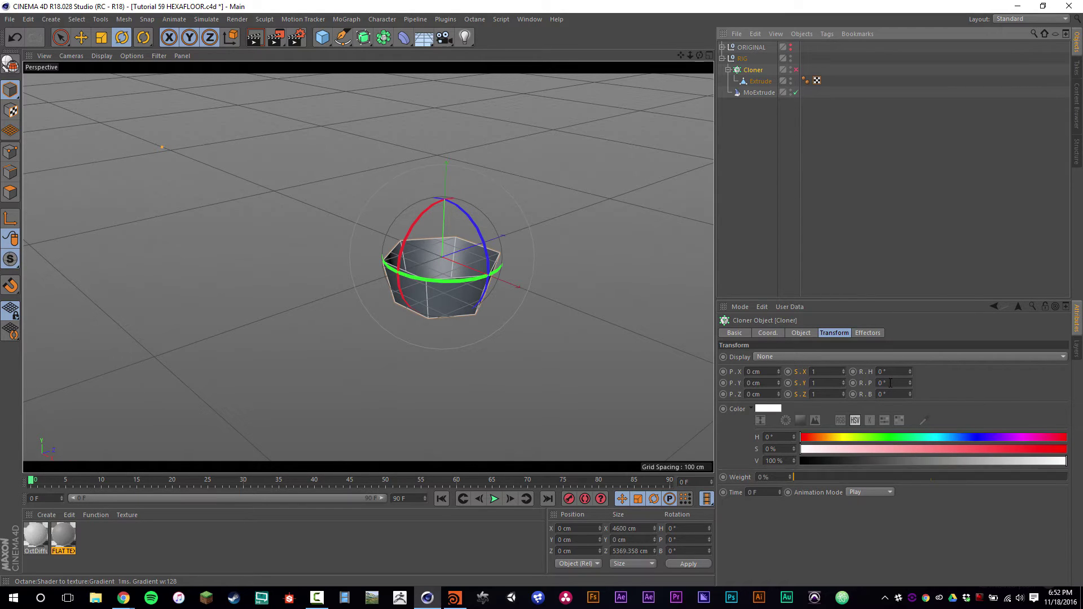
Try a 180° Cloner pitch, reset it to 0°, and undo the Extrude's editable conversion
click(890, 383)
text(180)
double_click(891, 383)
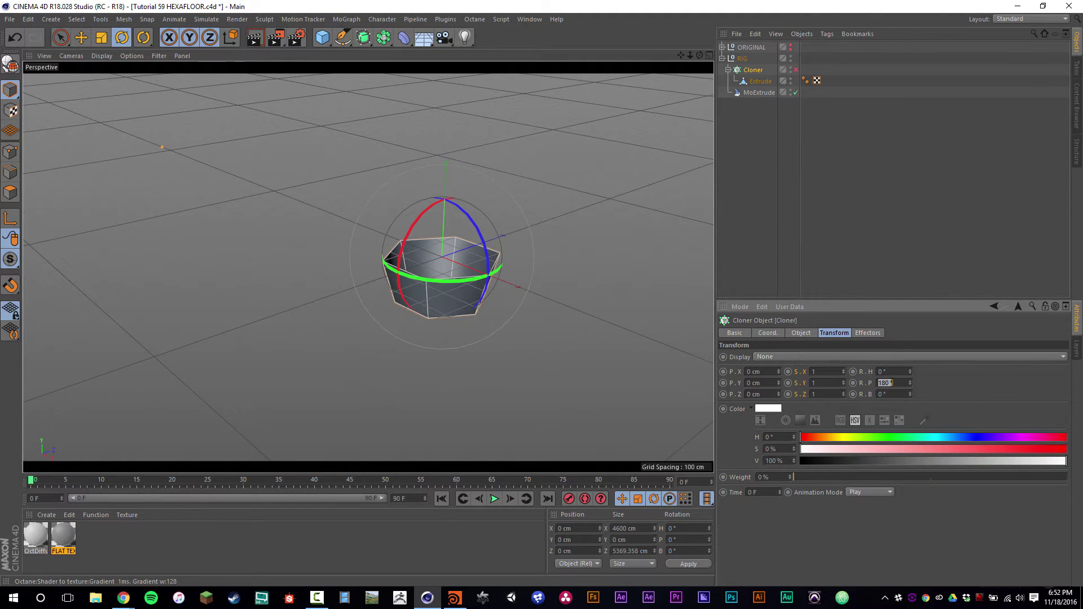
text(0)
click(795, 70)
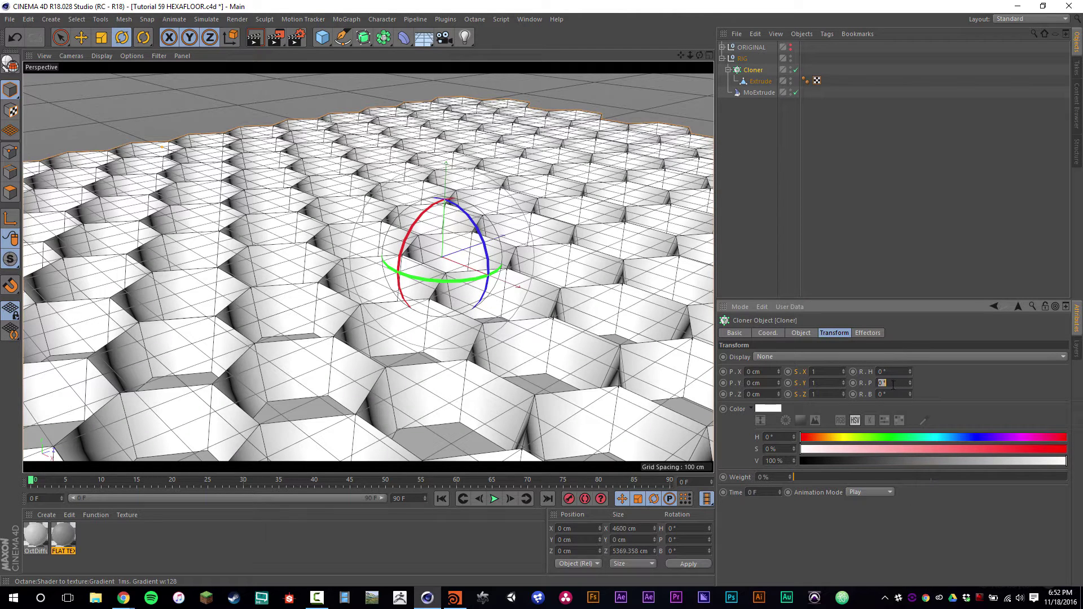
key(Return)
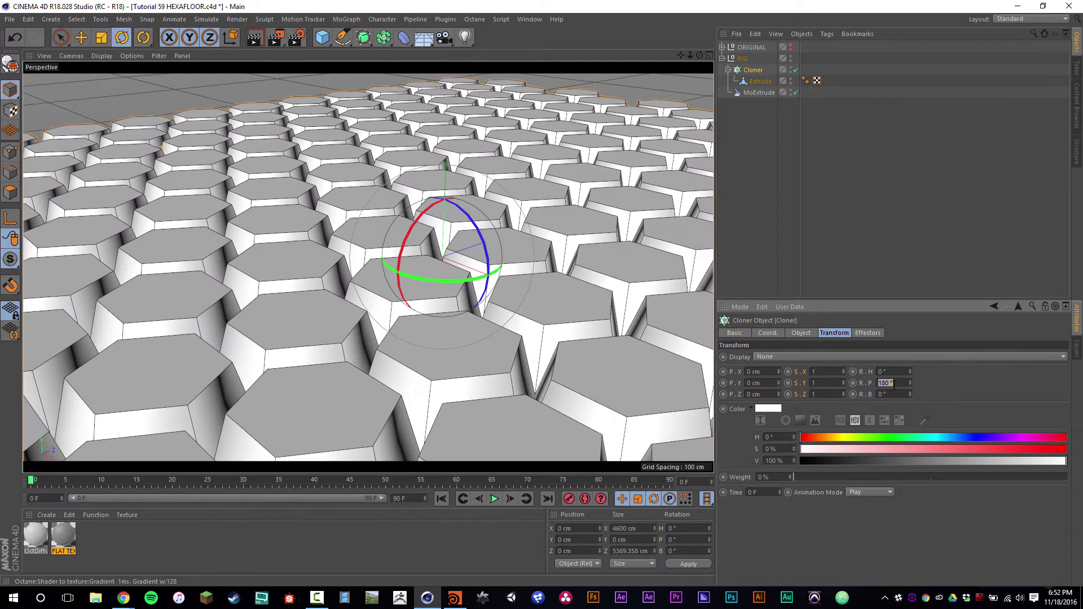
text(0)
key(Return)
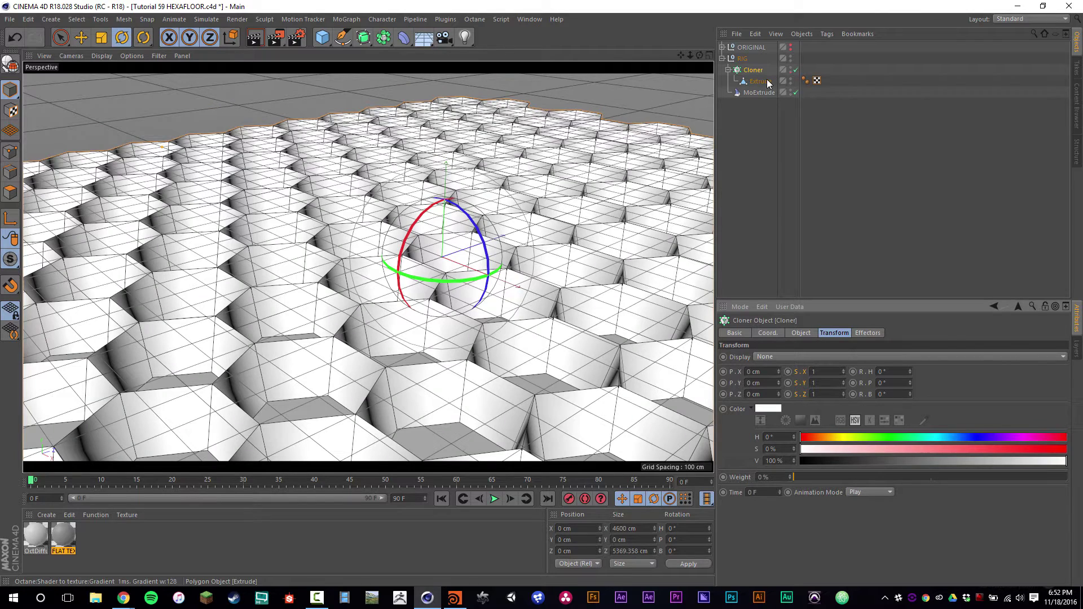
click(795, 70)
click(759, 90)
click(760, 83)
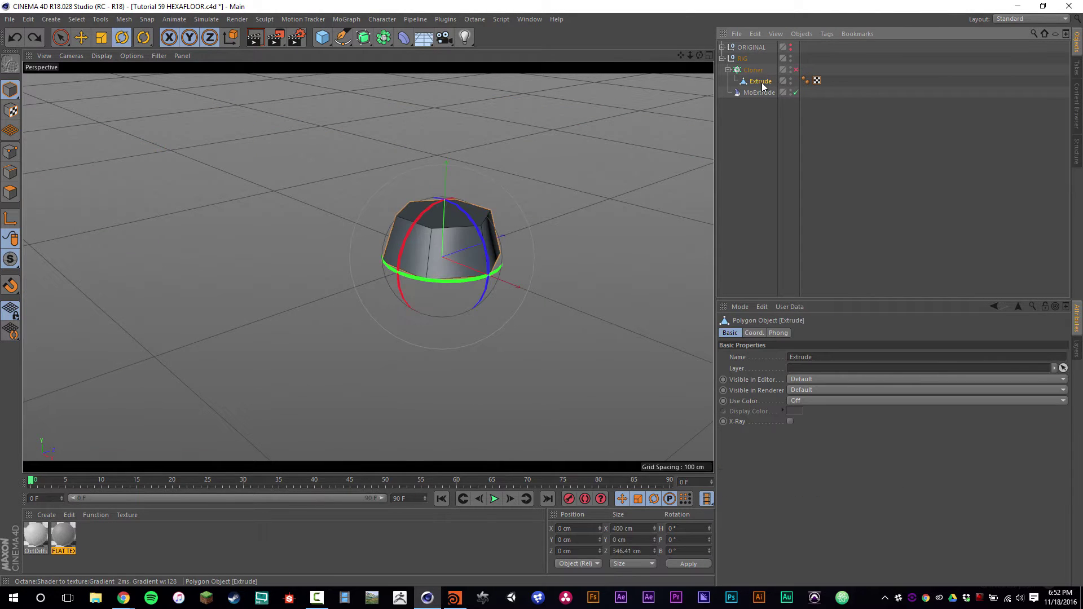
key(ctrl+z)
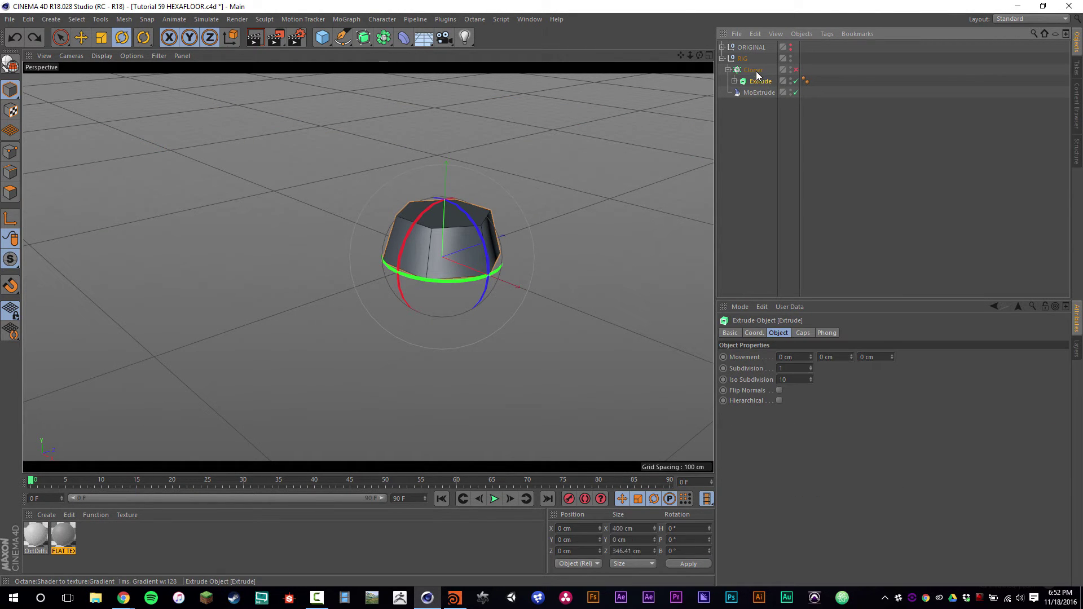
Re-enable the Cloner and set its pitch rotation to 180° so the tiles flip over
click(753, 70)
click(795, 70)
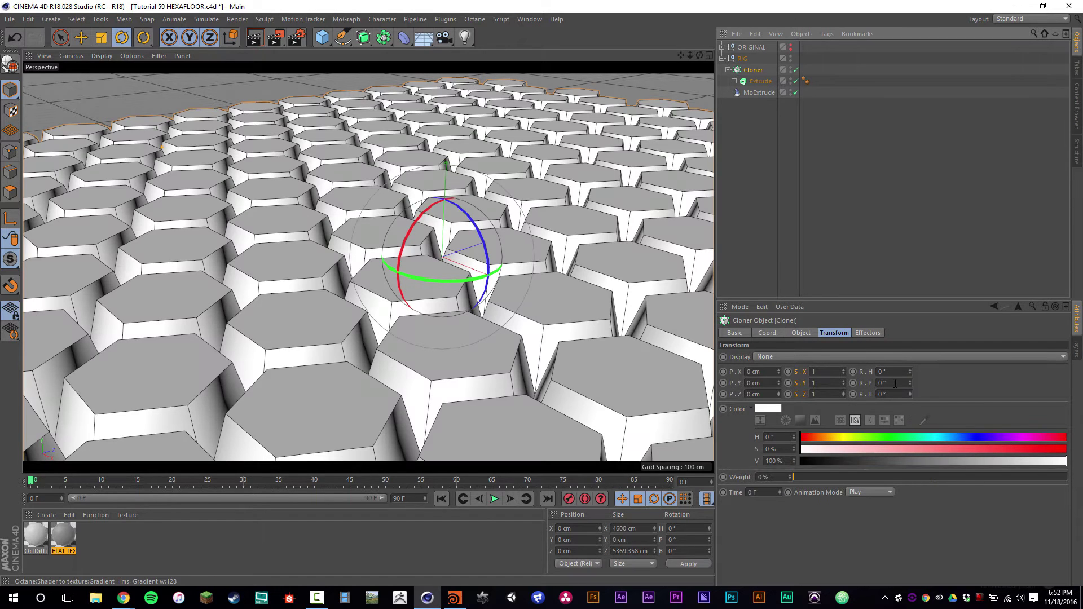
click(894, 383)
text(180)
key(Return)
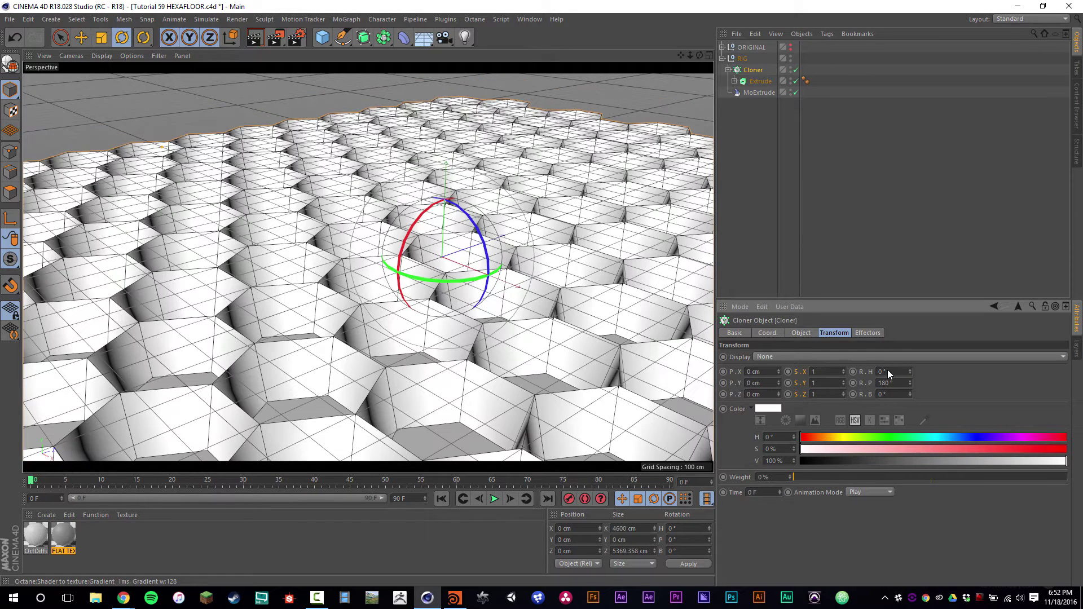
Offset the MoExtrude's Z position to -30 cm
click(758, 93)
click(759, 384)
text(-15)
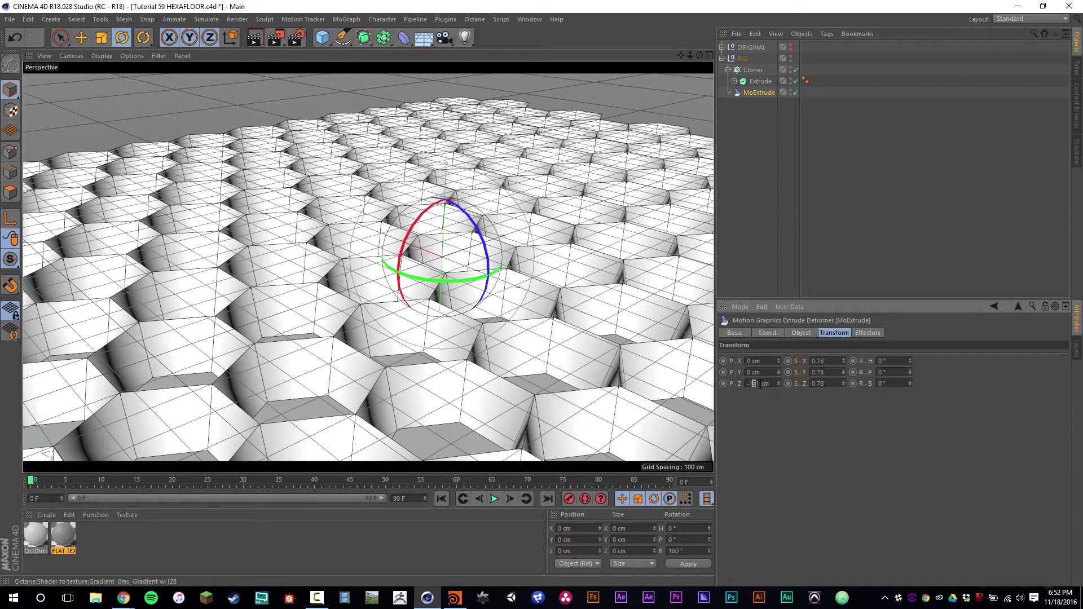
text(0)
key(Return)
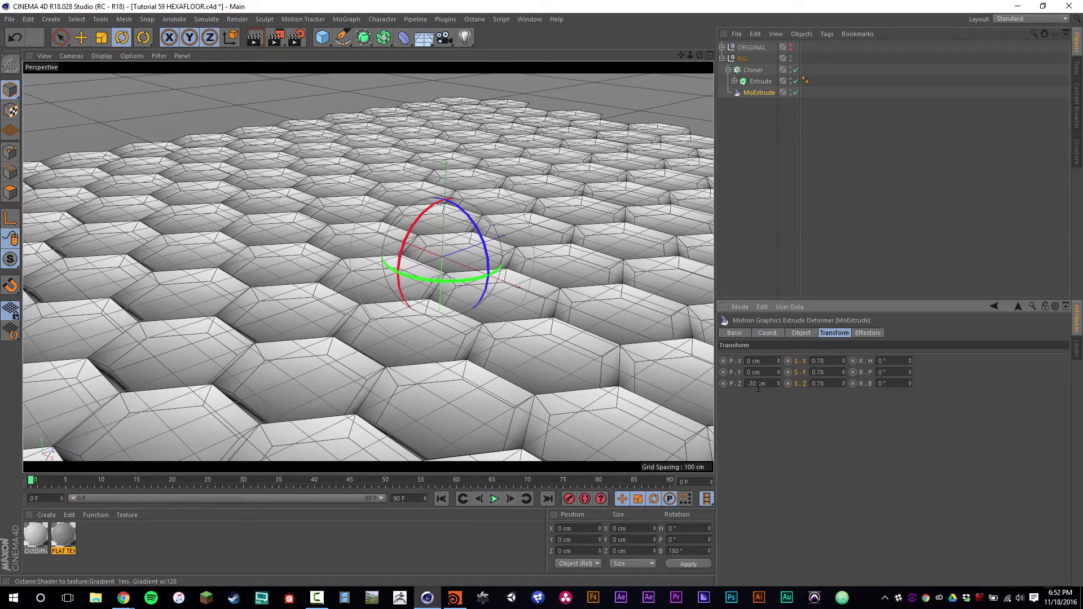
alt+drag(419, 372, 390, 440)
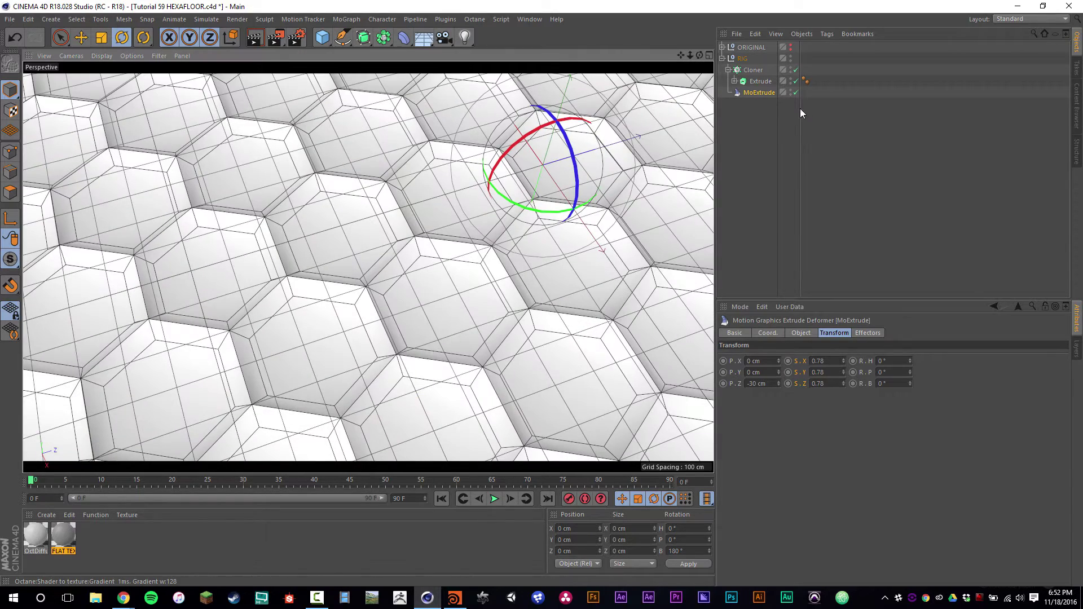
click(749, 69)
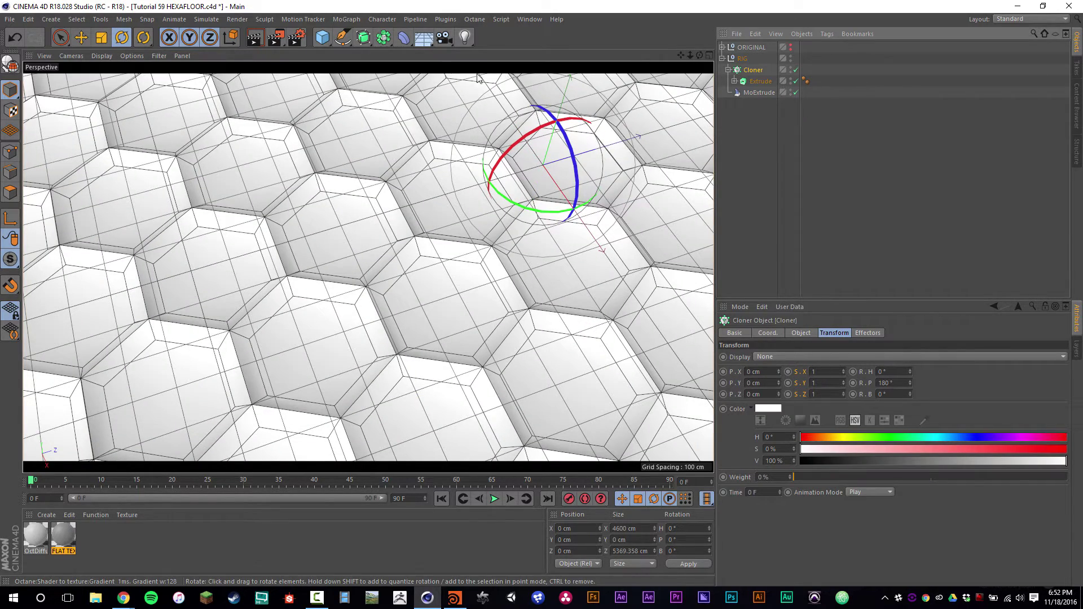
Add a Connect object around the Cloner with Manual phong mode and 1 cm weld tolerance
click(384, 37)
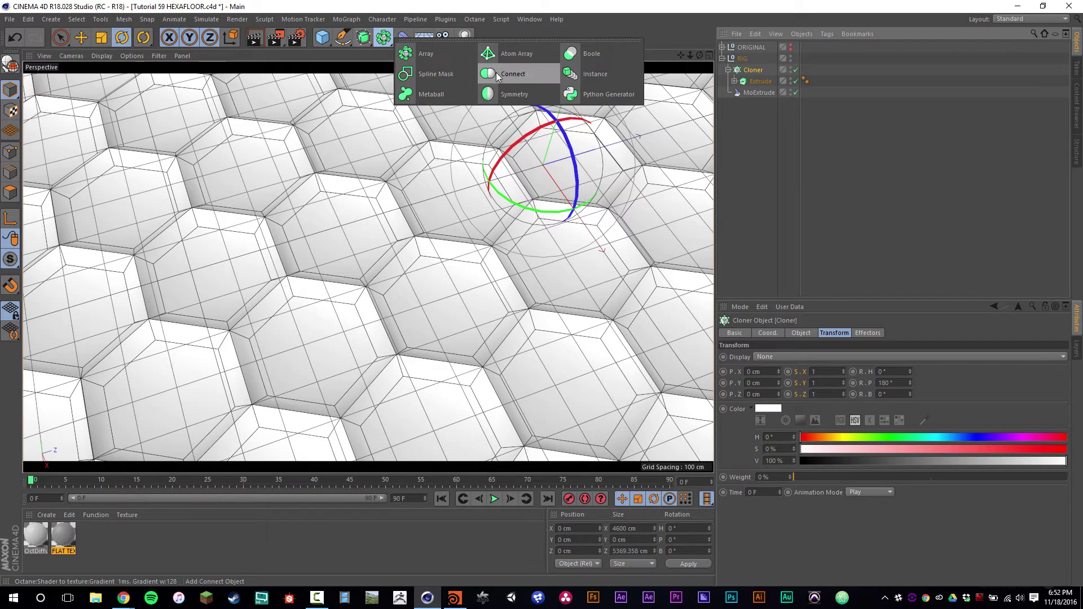
alt+click(495, 74)
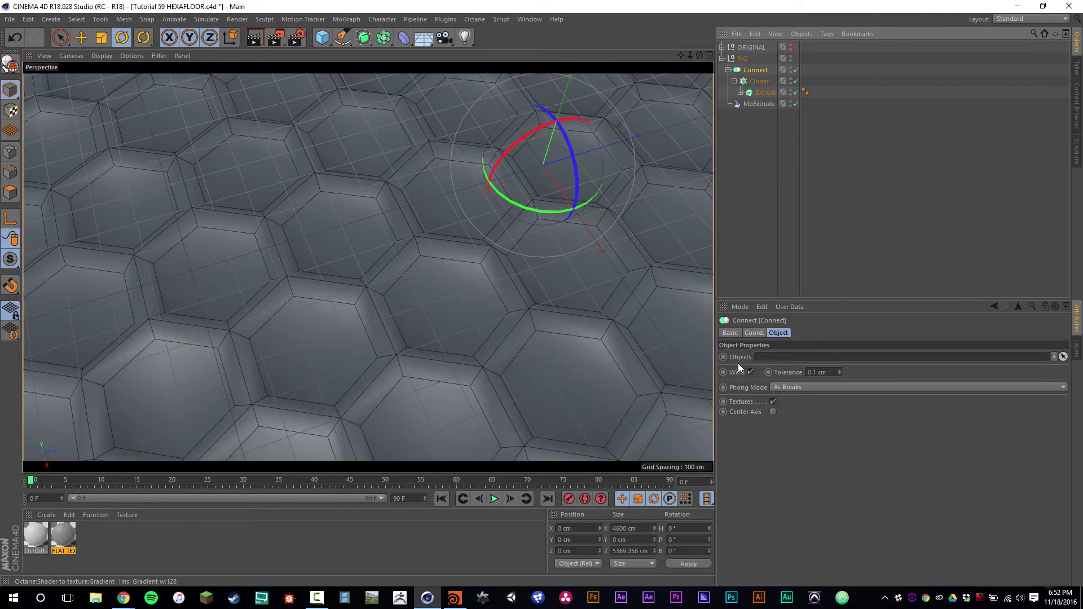
click(811, 387)
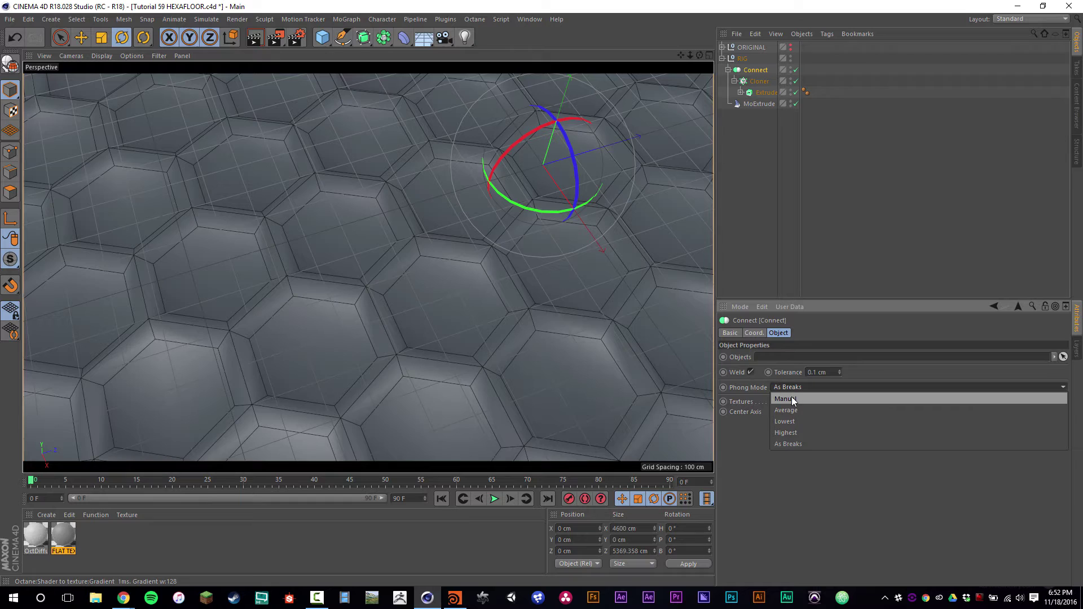
click(790, 398)
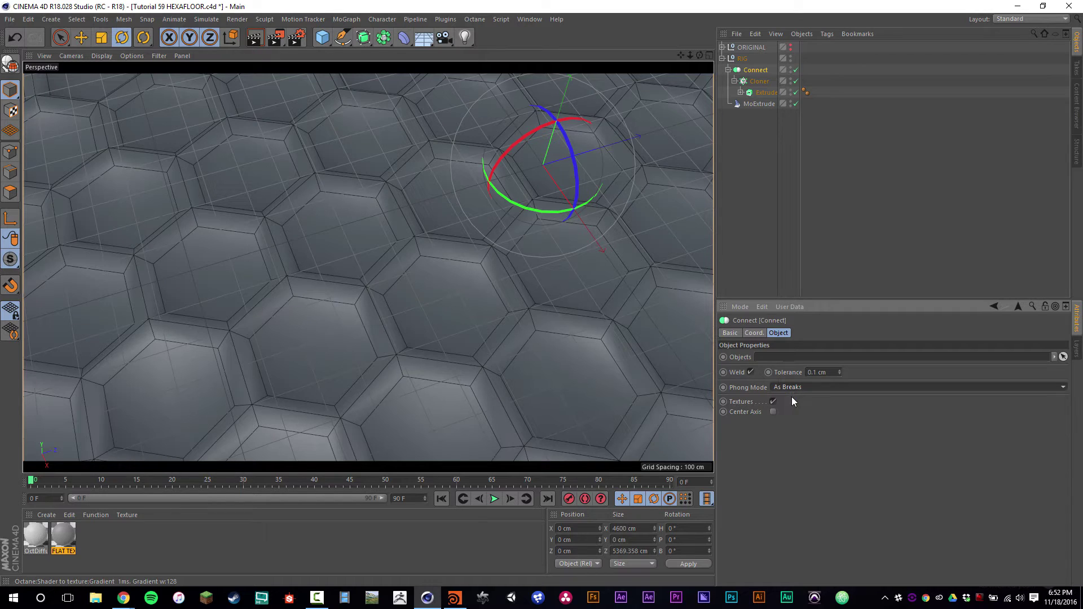
double_click(816, 372)
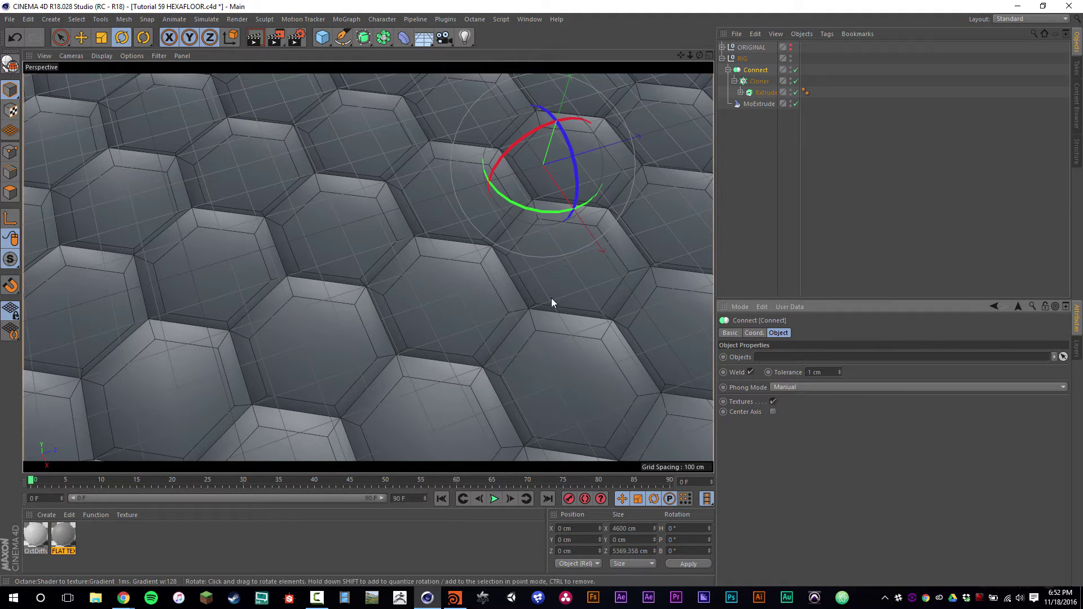
Test shrinking the n-Side hexagon radius to 170 cm, then undo it back to 200 cm
alt+drag(550, 298, 743, 330)
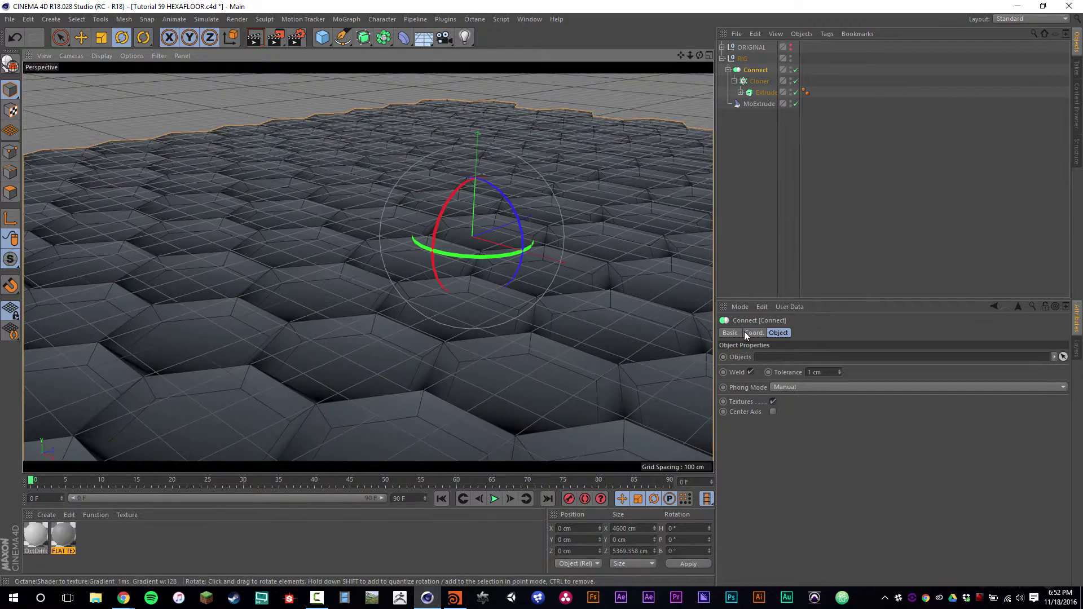
alt+right_drag(286, 360, 458, 343)
click(767, 93)
click(740, 93)
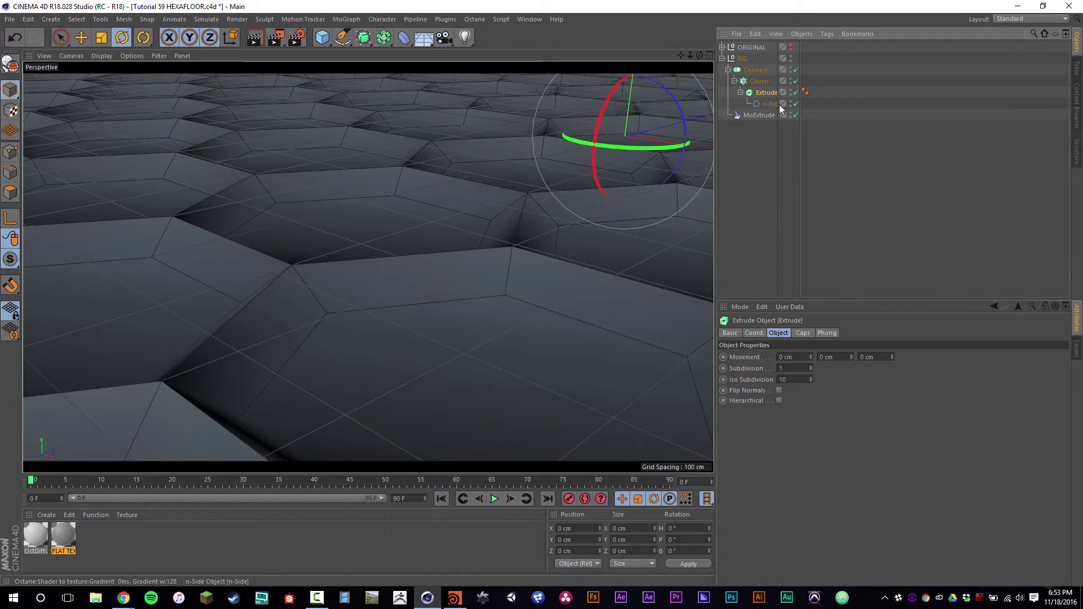
click(769, 104)
drag(822, 356, 822, 373)
key(ctrl+z)
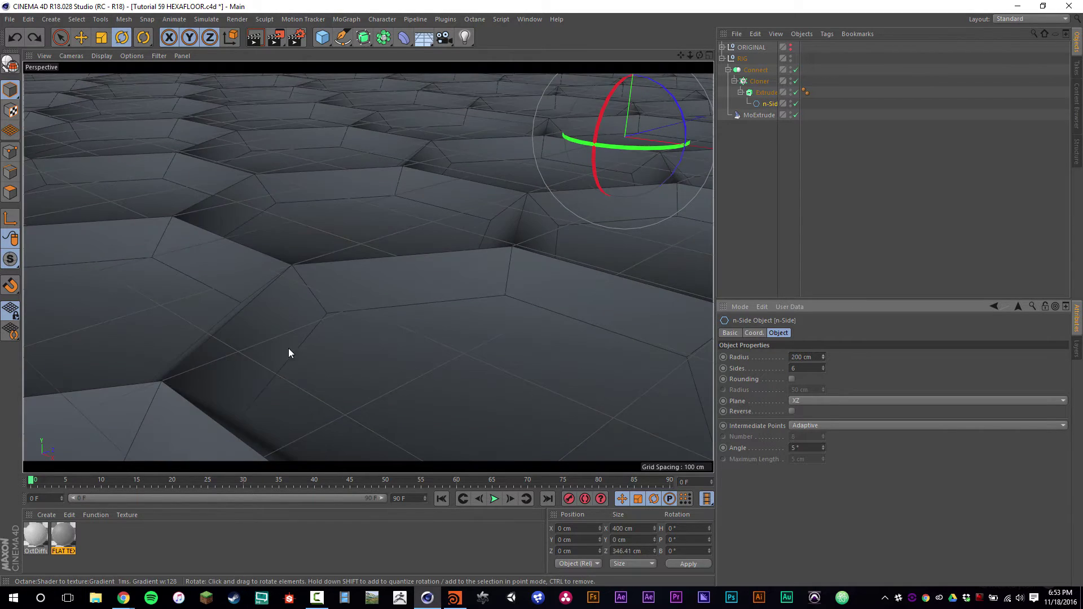
alt+drag(288, 353, 345, 331)
alt+right_drag(346, 331, 623, 342)
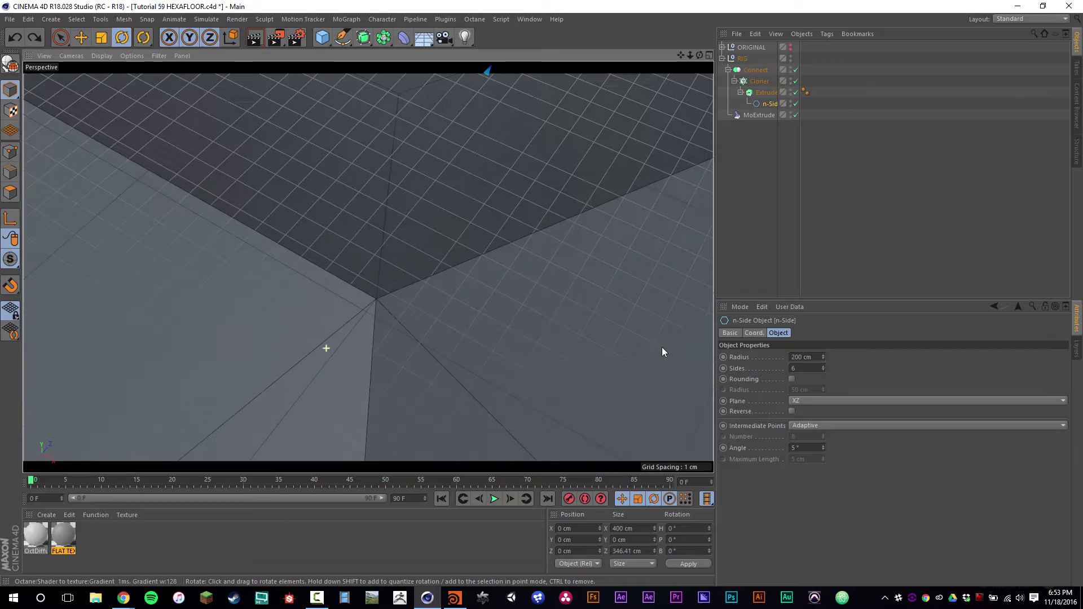
scroll(188, 326, down, 10)
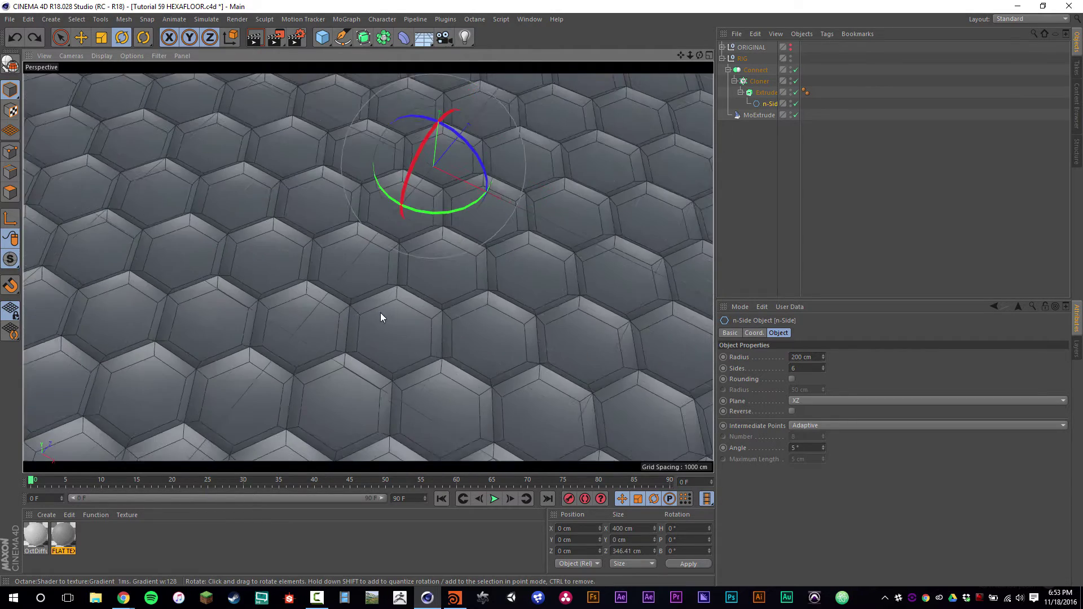
scroll(380, 312, down, 5)
alt+drag(367, 324, 232, 317)
alt+drag(316, 331, 287, 293)
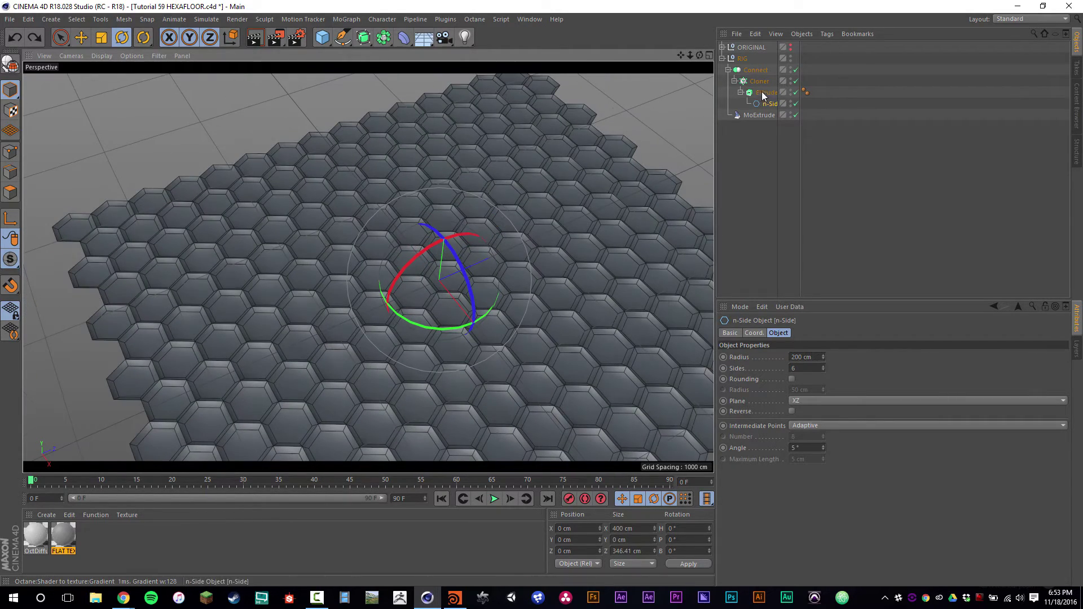
Check the generator list, collapse the Connect hierarchy, and select the RIG null
click(742, 58)
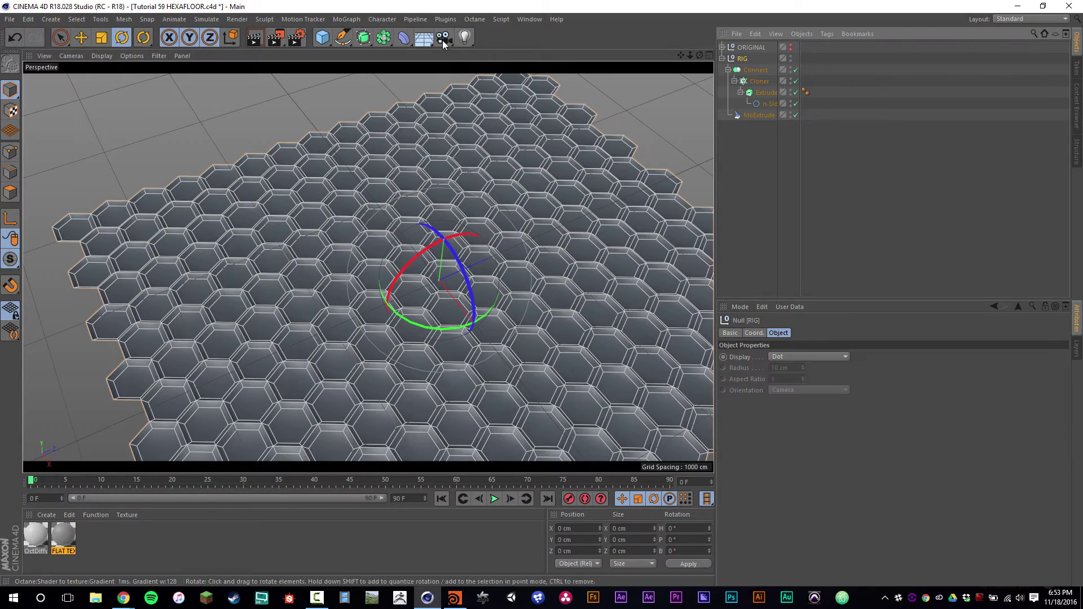
click(385, 37)
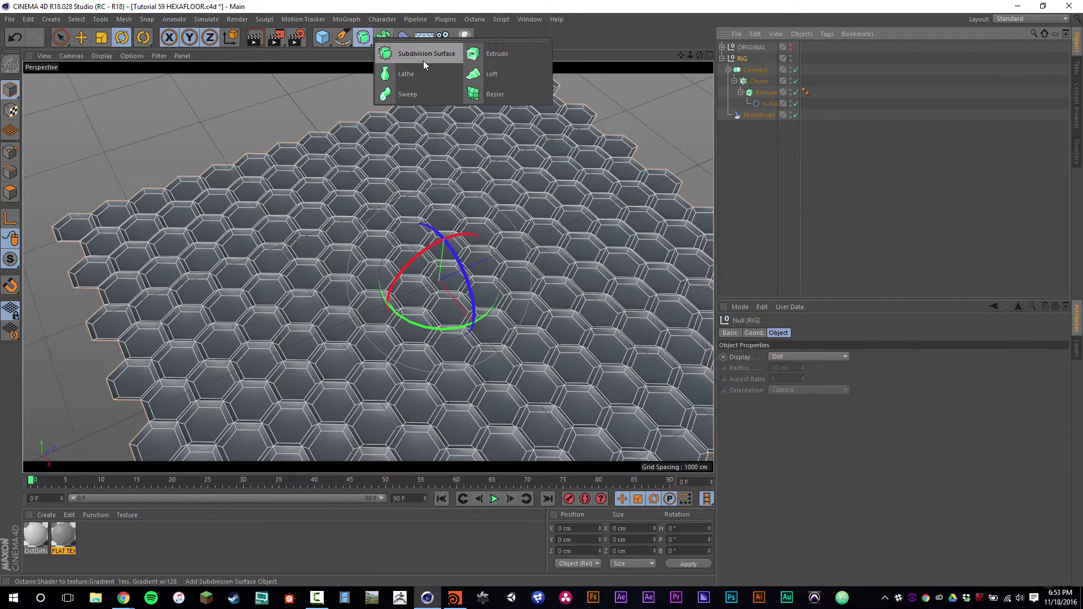
scroll(449, 334, up, 5)
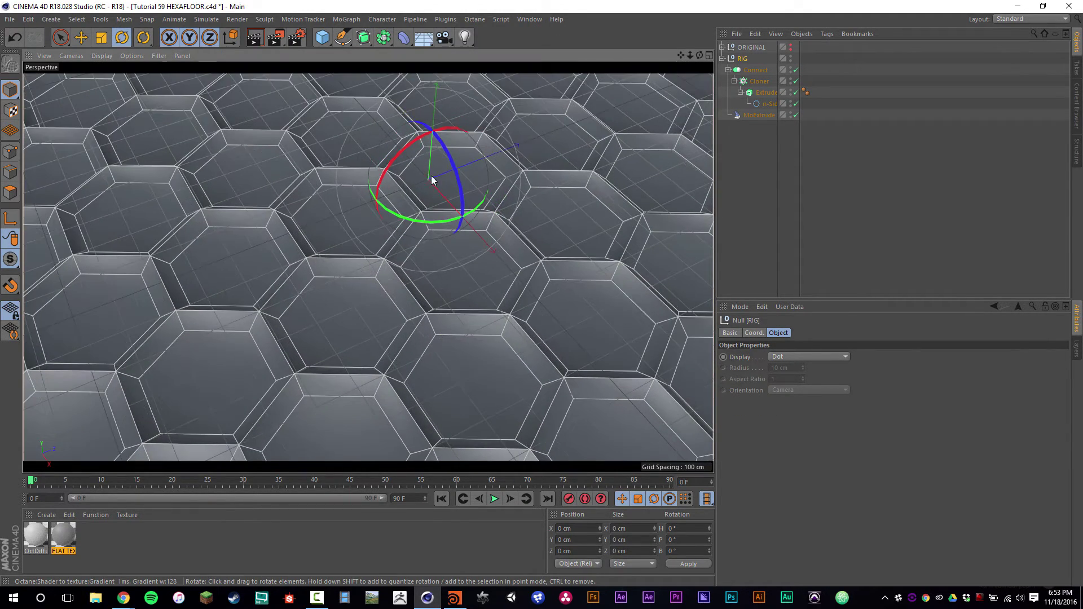
scroll(431, 175, up, 3)
scroll(424, 180, up, 1)
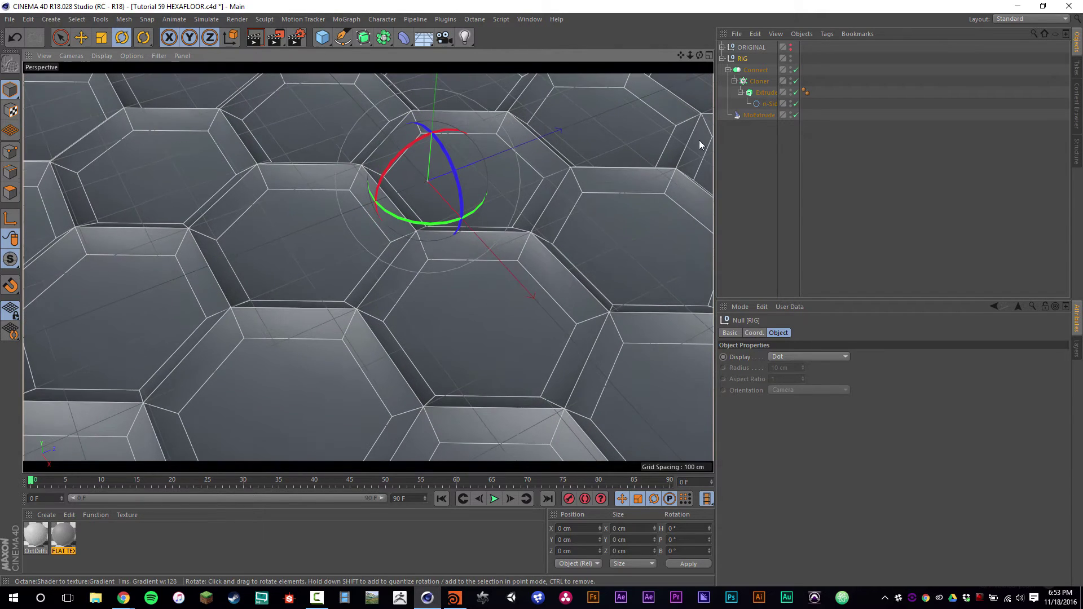
click(757, 113)
click(728, 69)
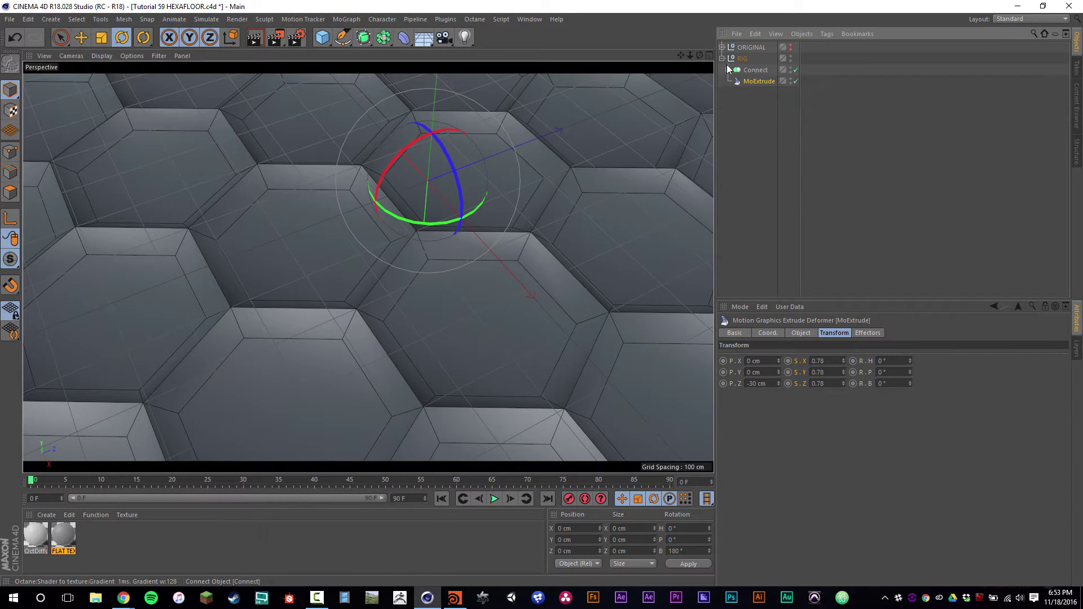
click(742, 60)
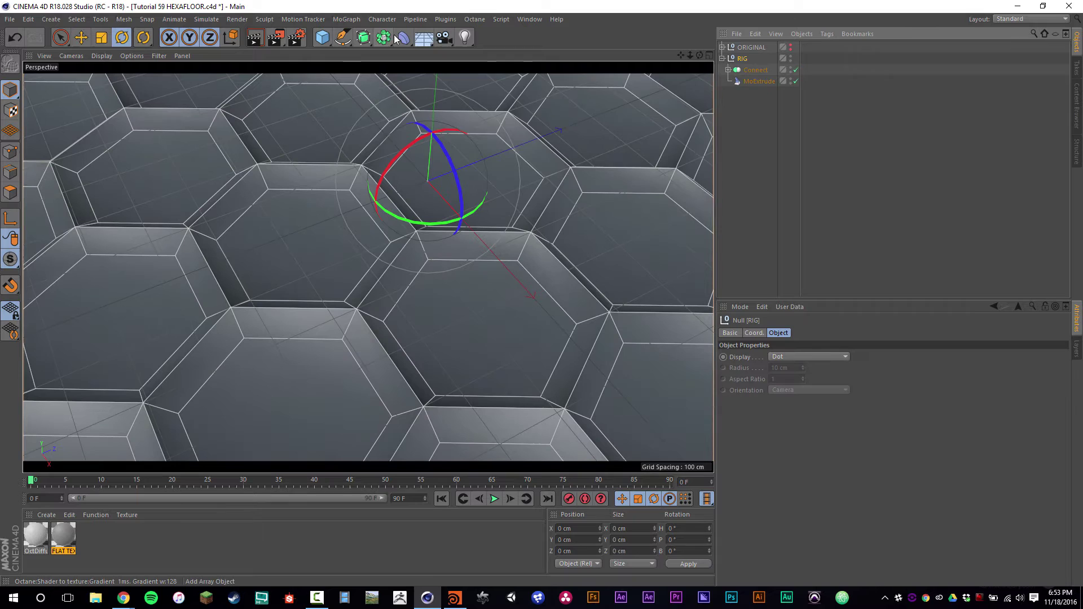
click(403, 38)
click(545, 192)
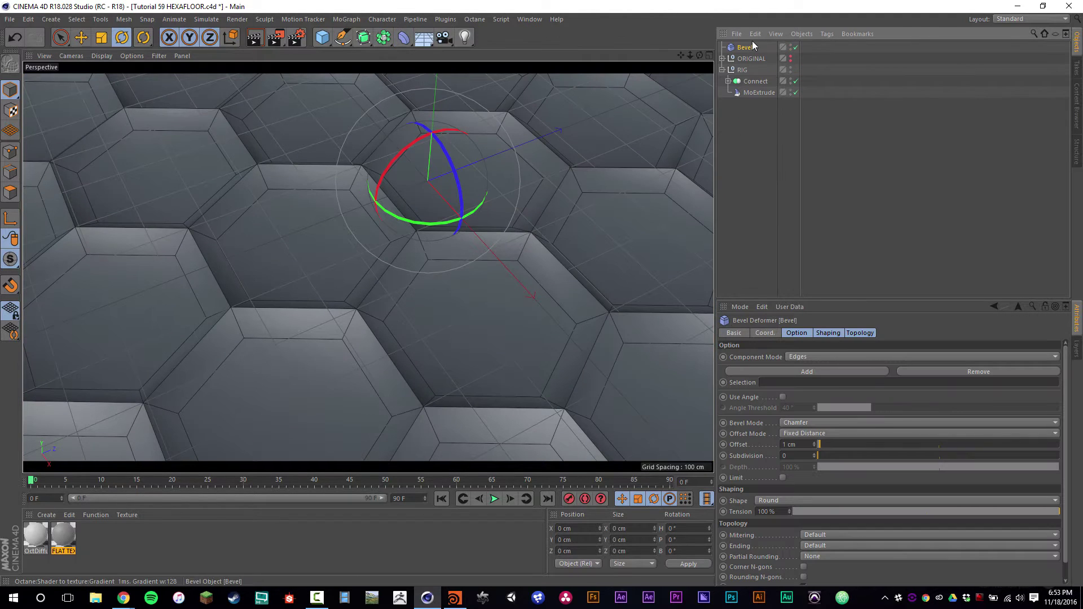
drag(758, 97, 756, 99)
click(733, 148)
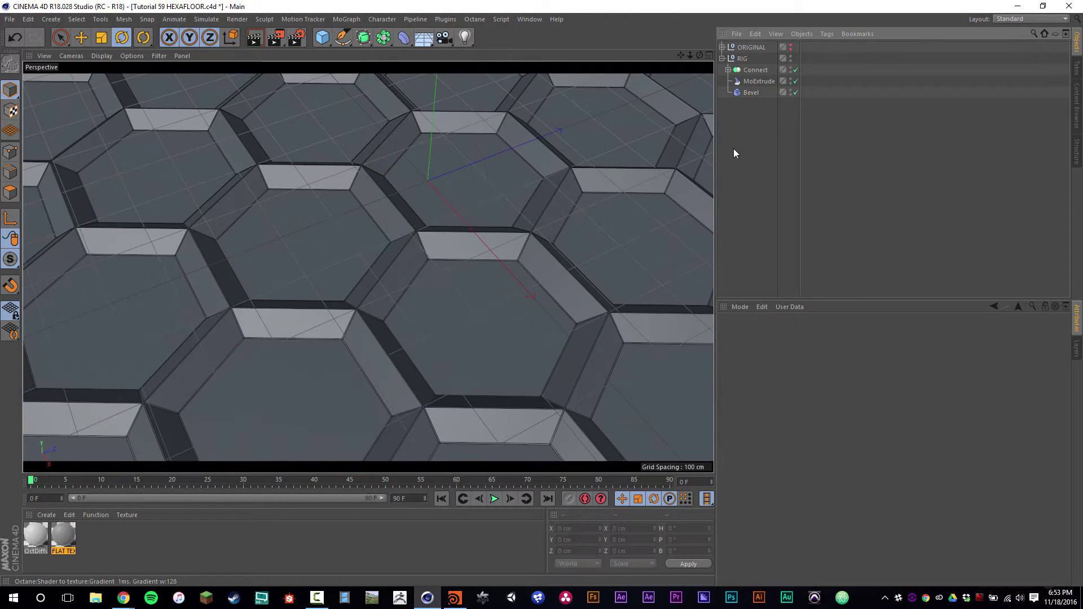
click(750, 93)
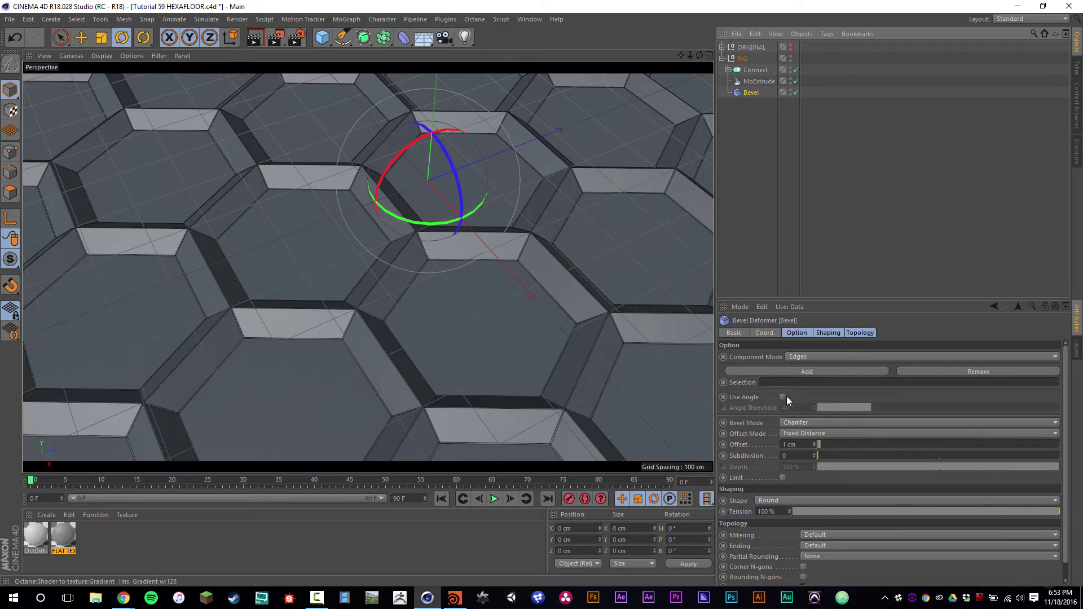
click(783, 396)
click(783, 397)
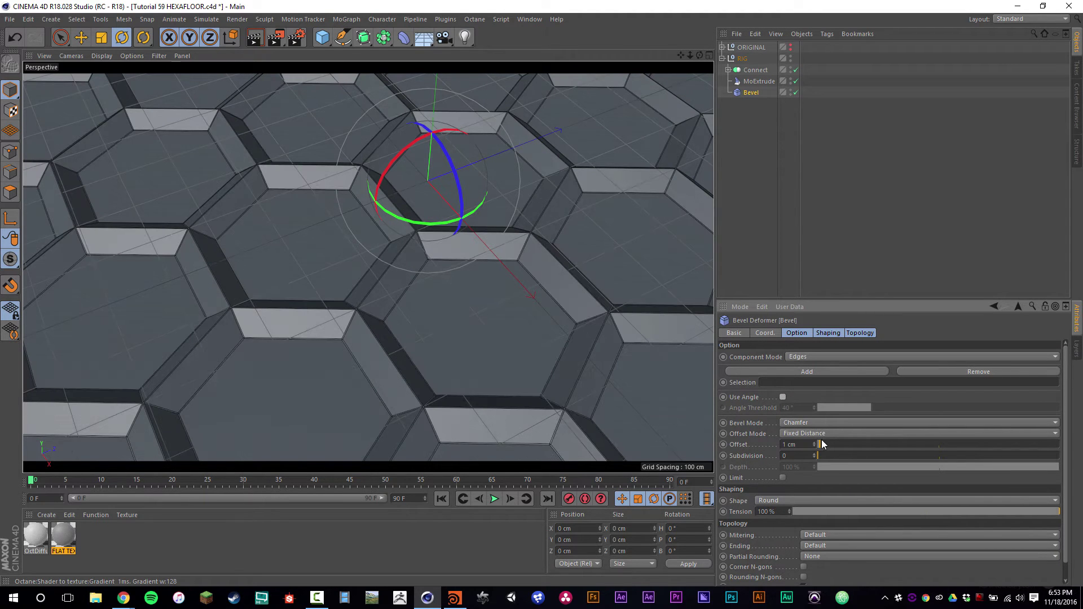
drag(820, 444, 831, 442)
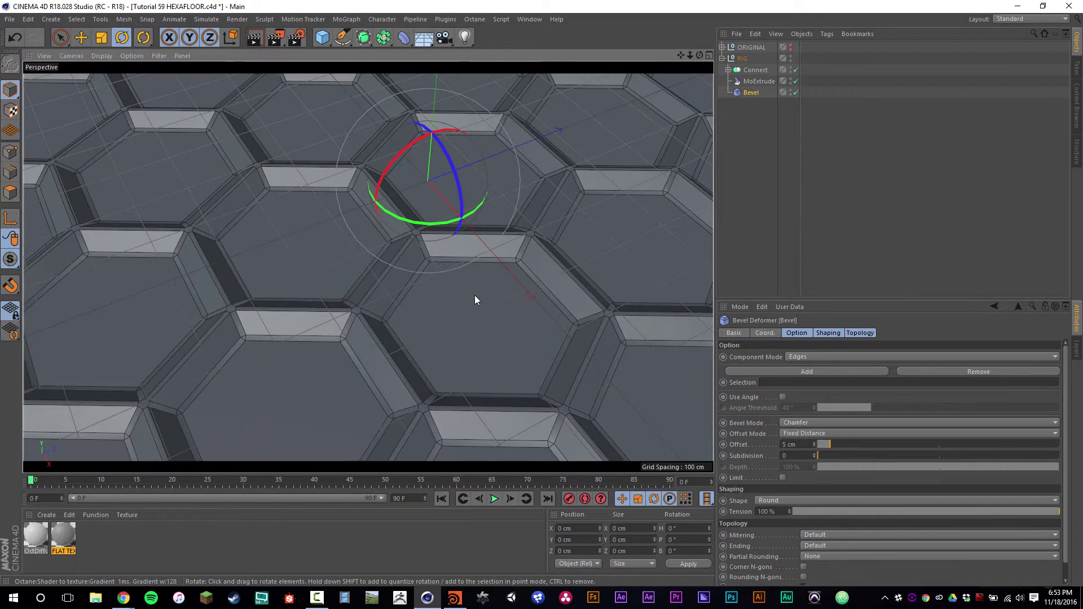
alt+drag(475, 295, 422, 303)
alt+right_drag(423, 303, 563, 299)
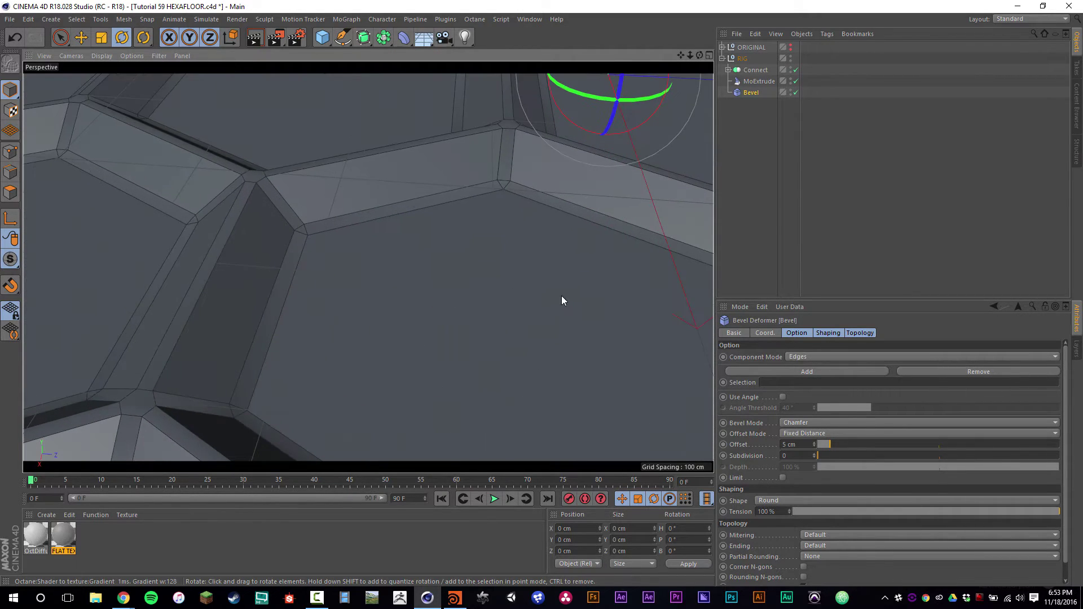
alt+right_drag(328, 196, 356, 196)
alt+drag(355, 195, 438, 178)
alt+right_drag(438, 193, 361, 213)
alt+drag(383, 217, 361, 194)
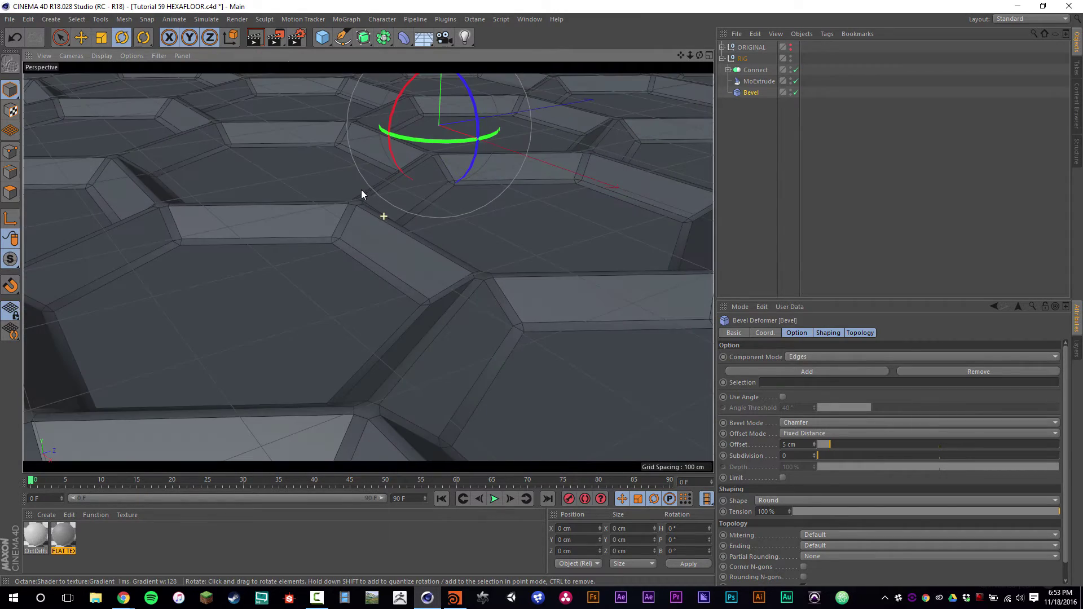
alt+drag(421, 222, 676, 169)
Make the Extrude editable, switch off Bevel, and restrict a MoExtrude to the C1 polygon selection
click(728, 69)
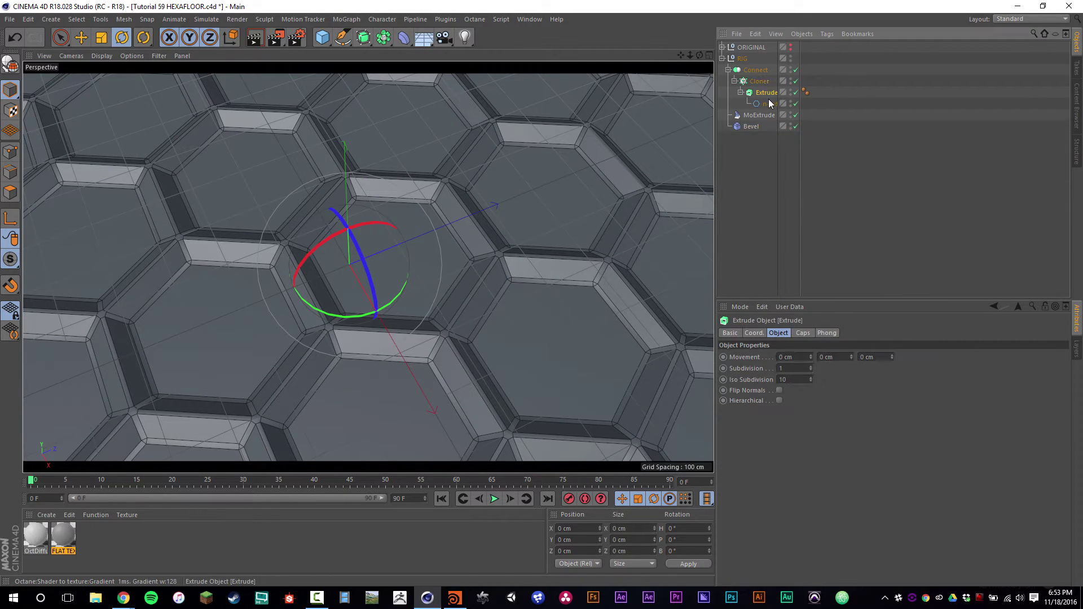
click(766, 91)
key(c)
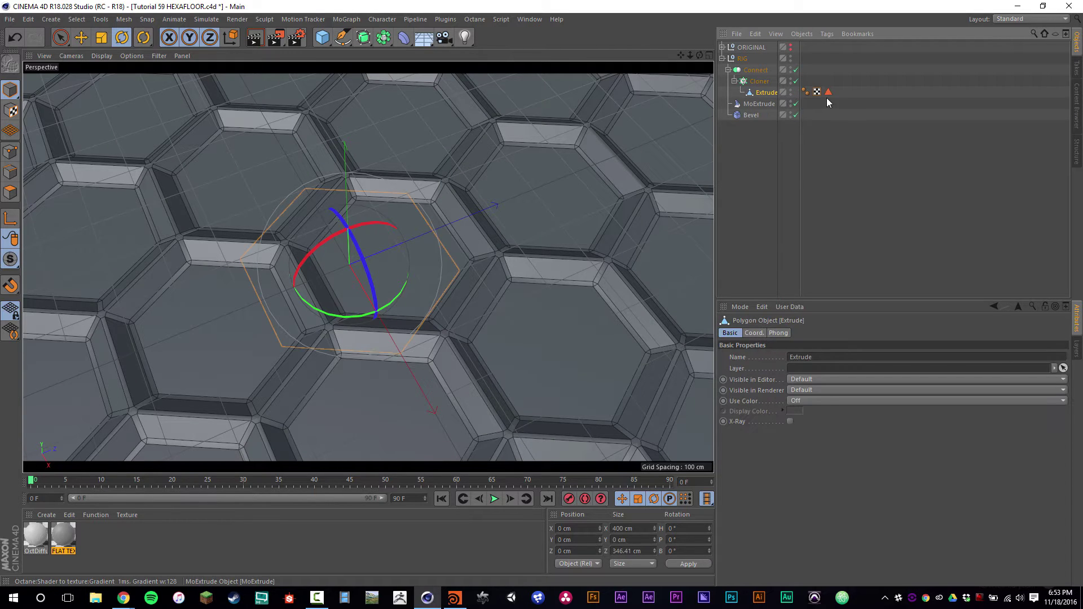
click(827, 91)
click(771, 103)
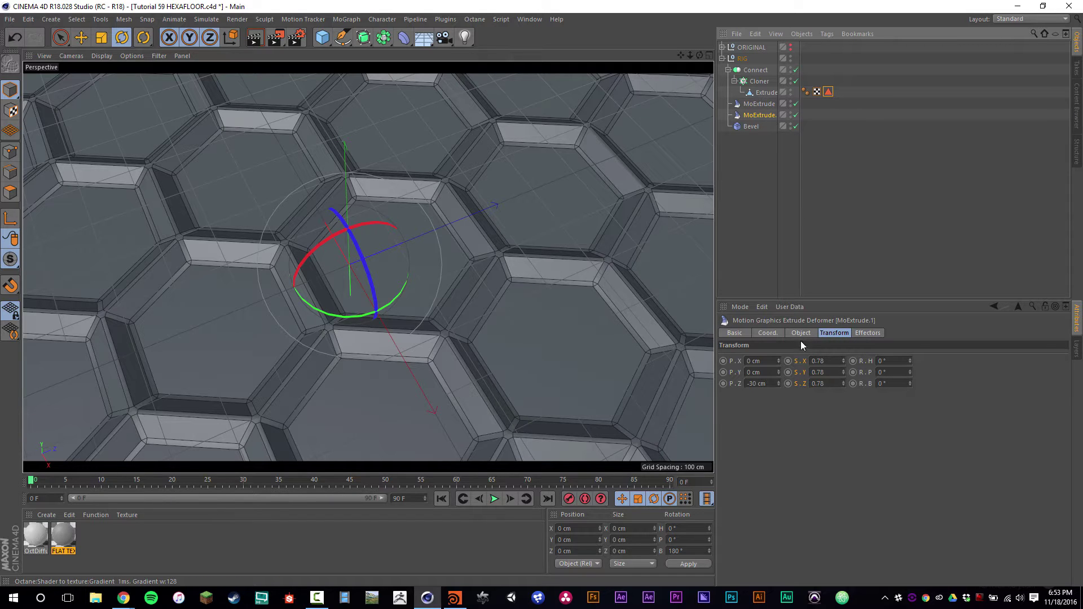
click(801, 334)
click(796, 126)
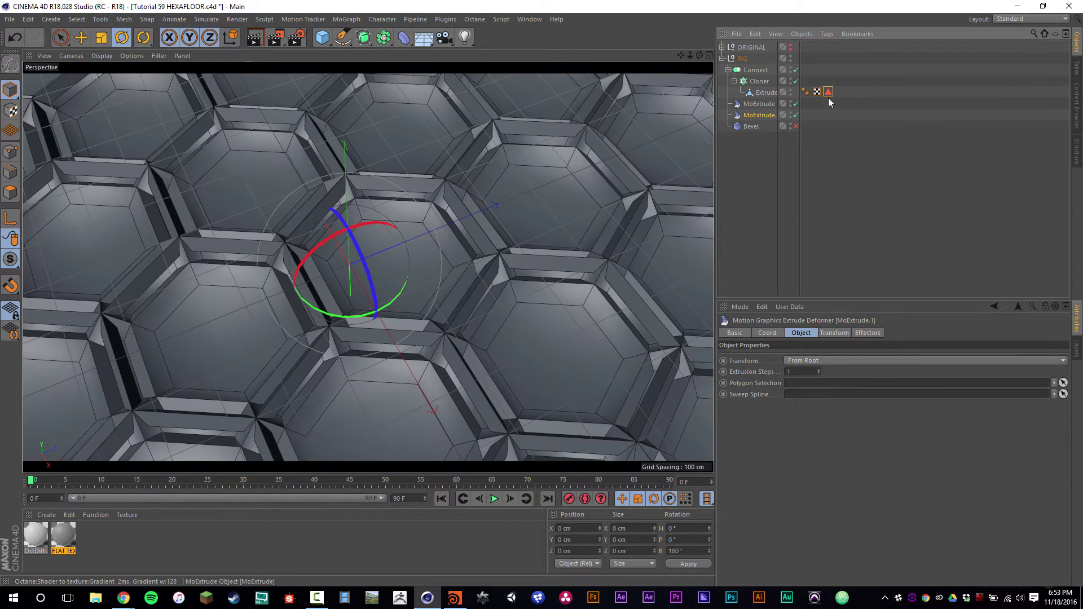
drag(828, 92, 819, 410)
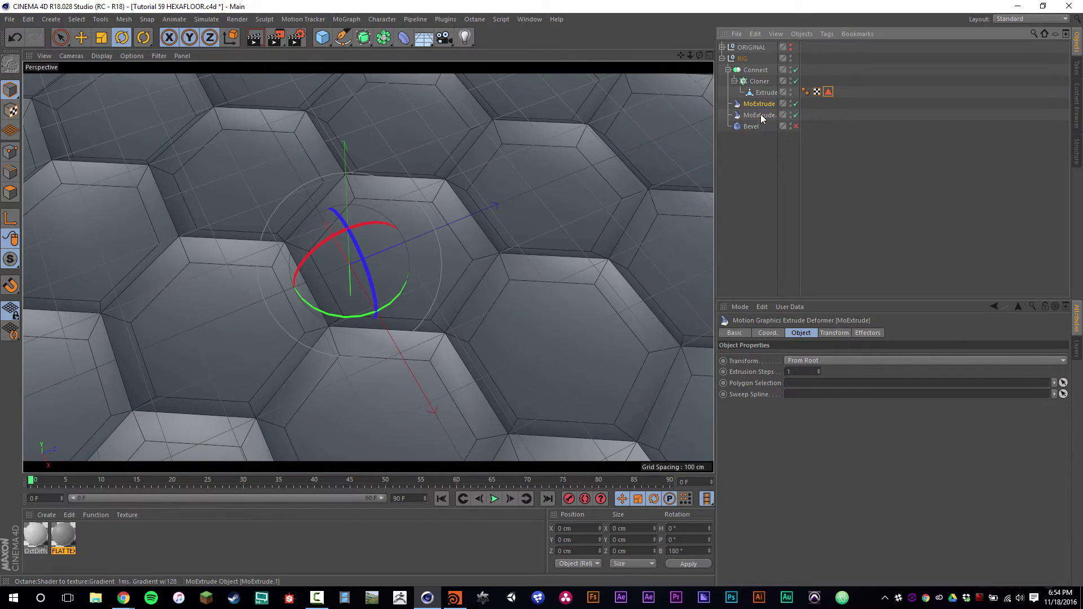
Set the first MoExtrude's Z offset to 0 cm and its scale to 0.84
click(758, 104)
click(833, 333)
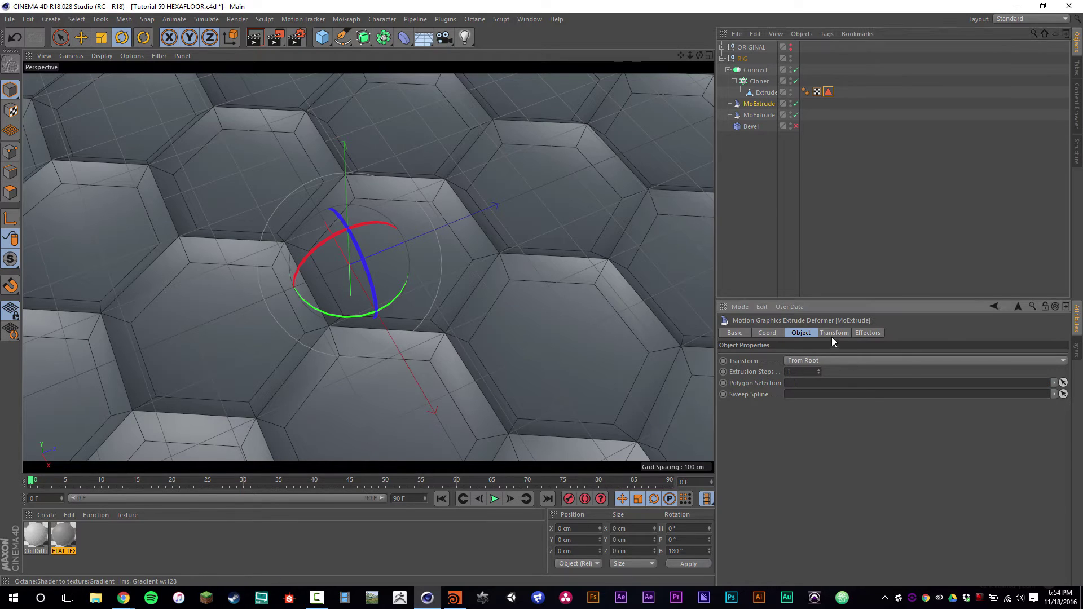
click(772, 384)
click(820, 361)
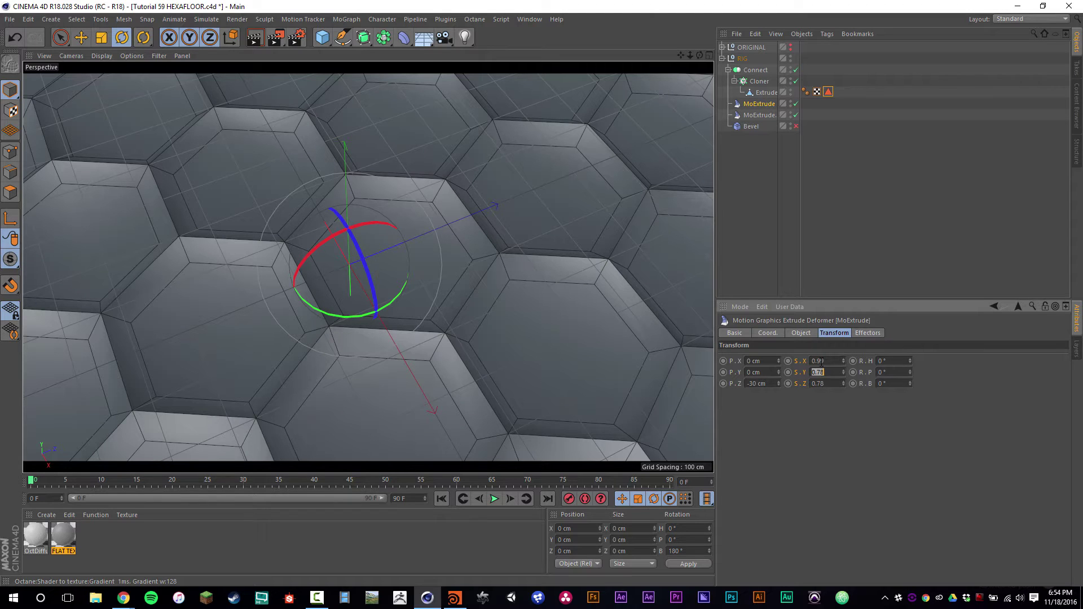
text(0.99)
key(Tab)
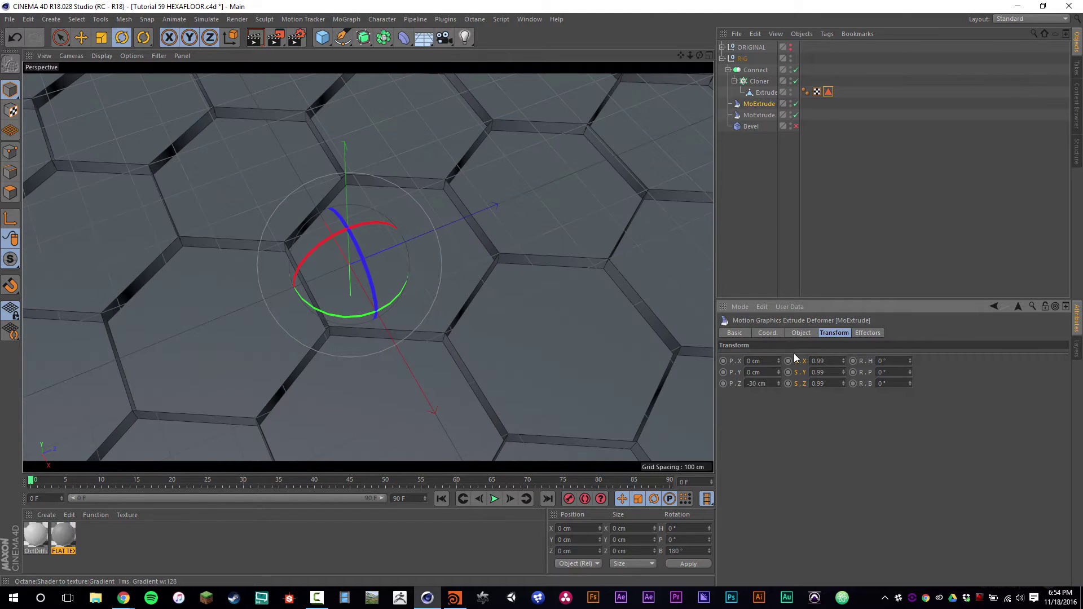
text(0)
key(Return)
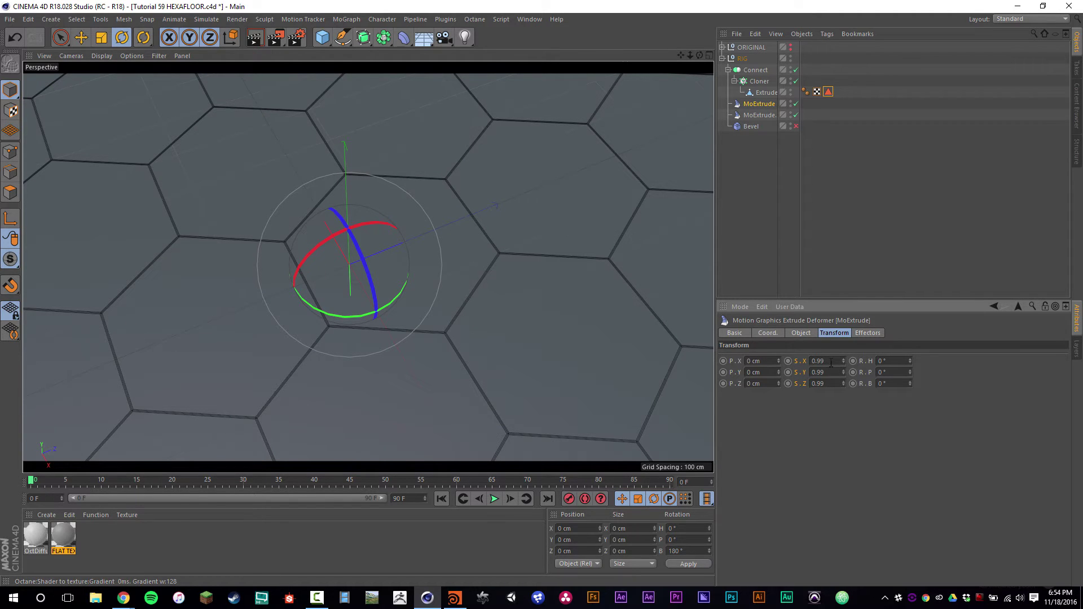
drag(842, 361, 843, 383)
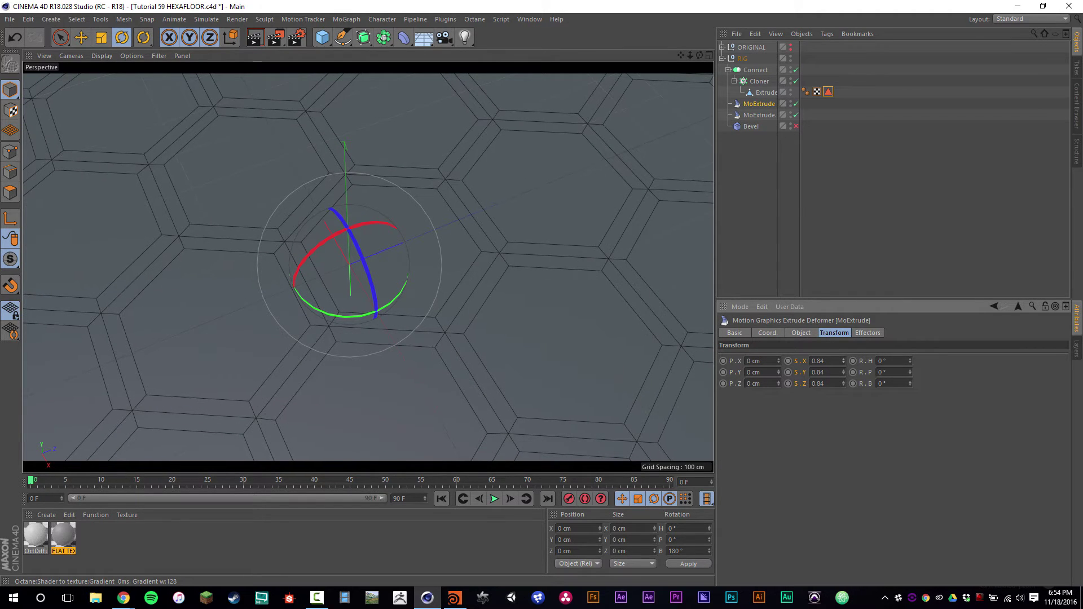
Review MoExtrude.1's settings and reorder the two MoExtrude deformers above Bevel
click(759, 115)
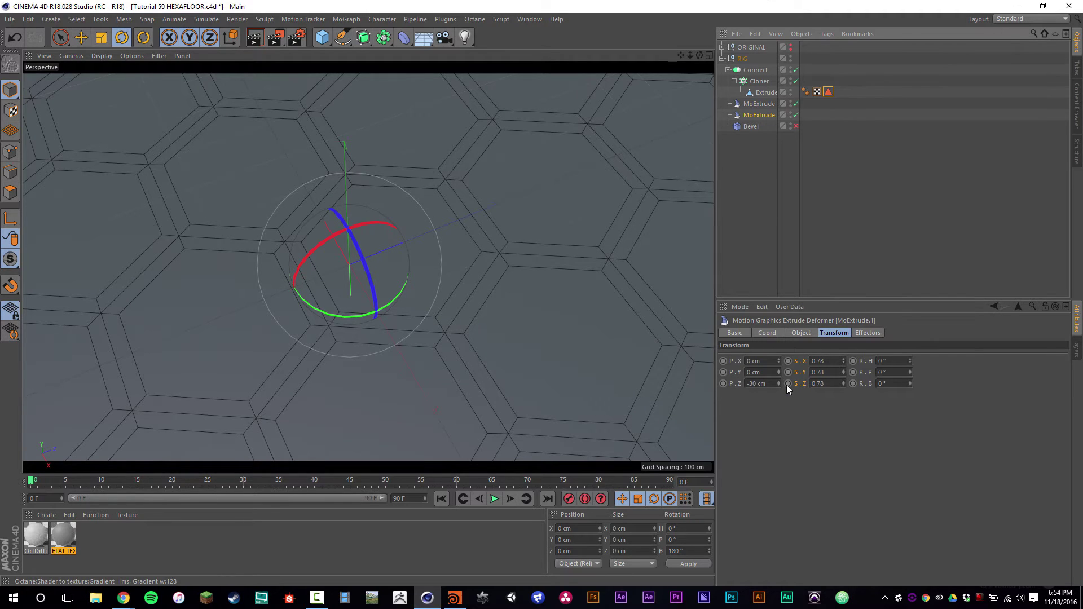
click(802, 333)
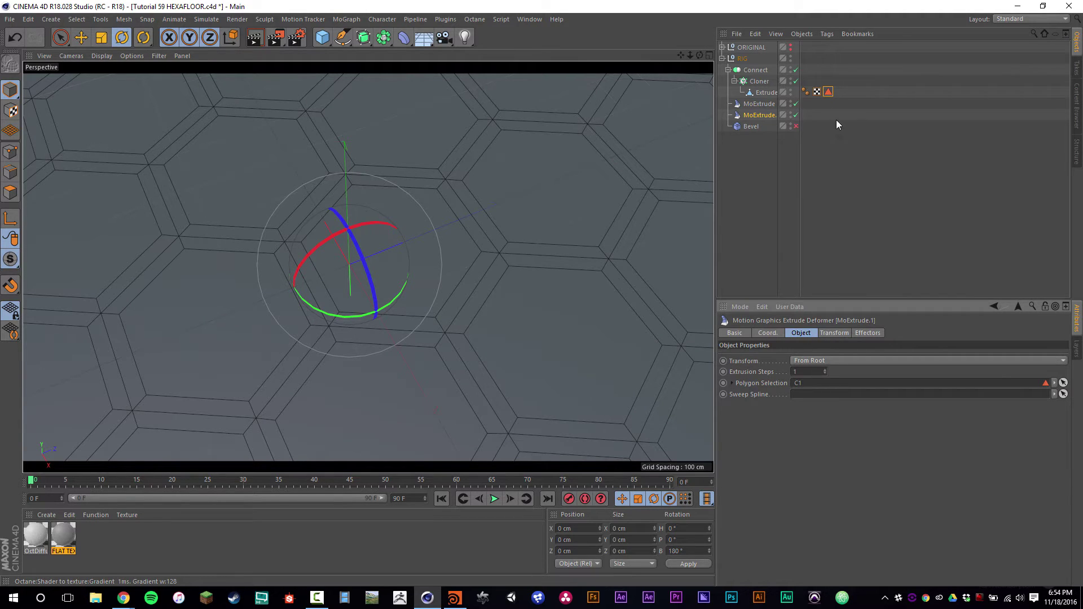
click(827, 91)
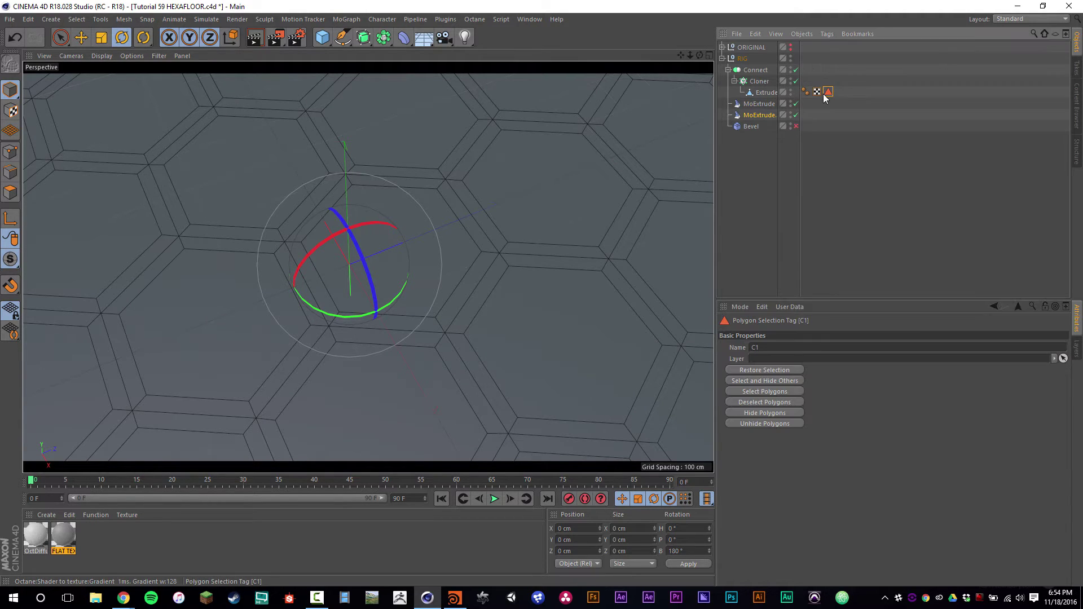
click(772, 112)
click(832, 333)
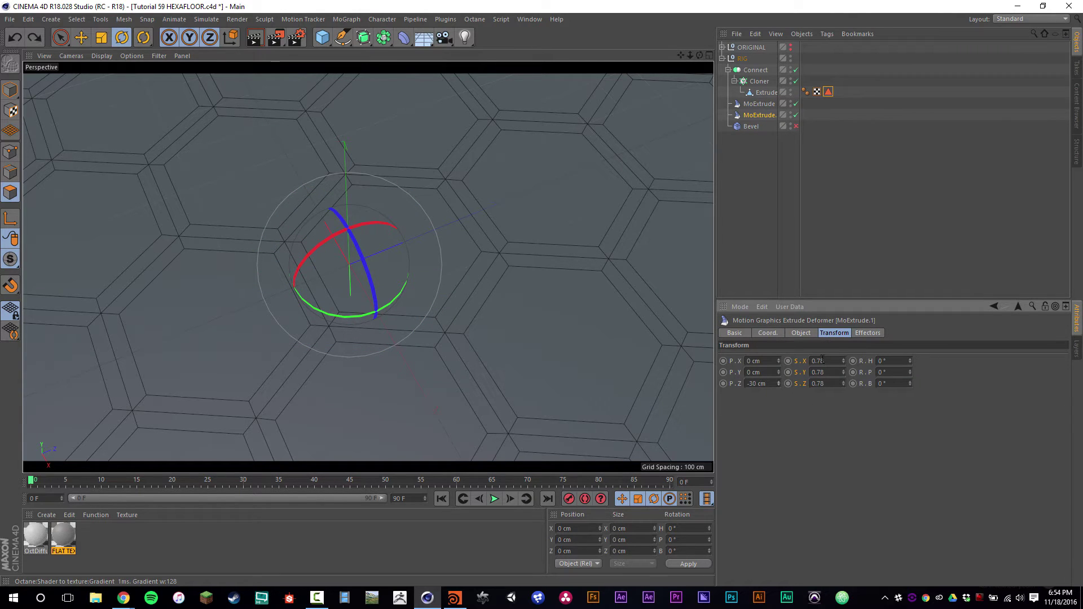
shift+click(801, 333)
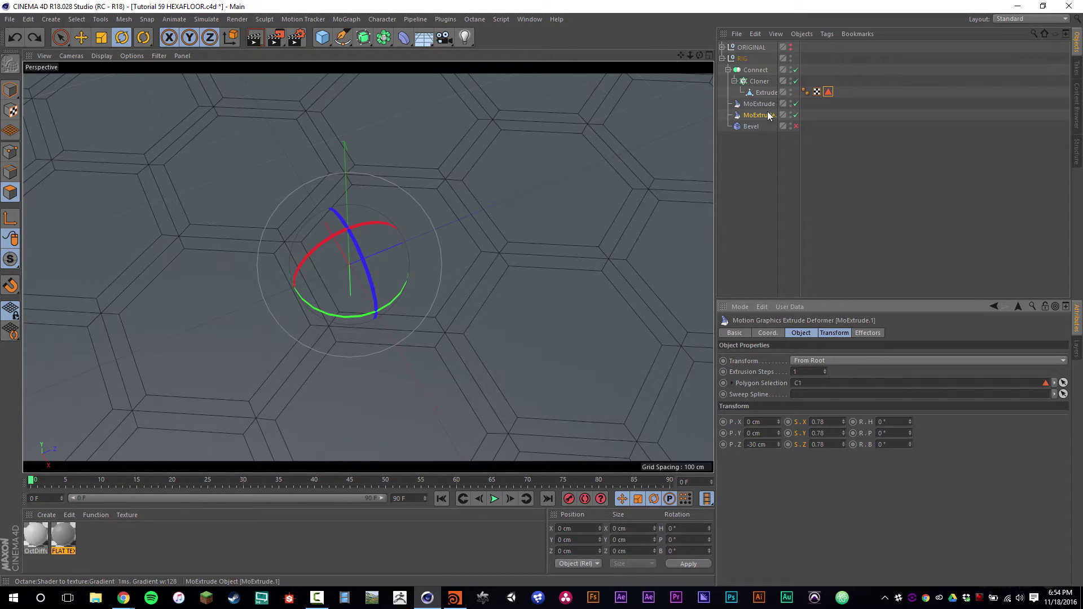
drag(764, 105, 756, 120)
drag(755, 107, 757, 122)
Disable Connect and move MoExtrude.1 above MoExtrude to view the separate raised tiles
click(795, 70)
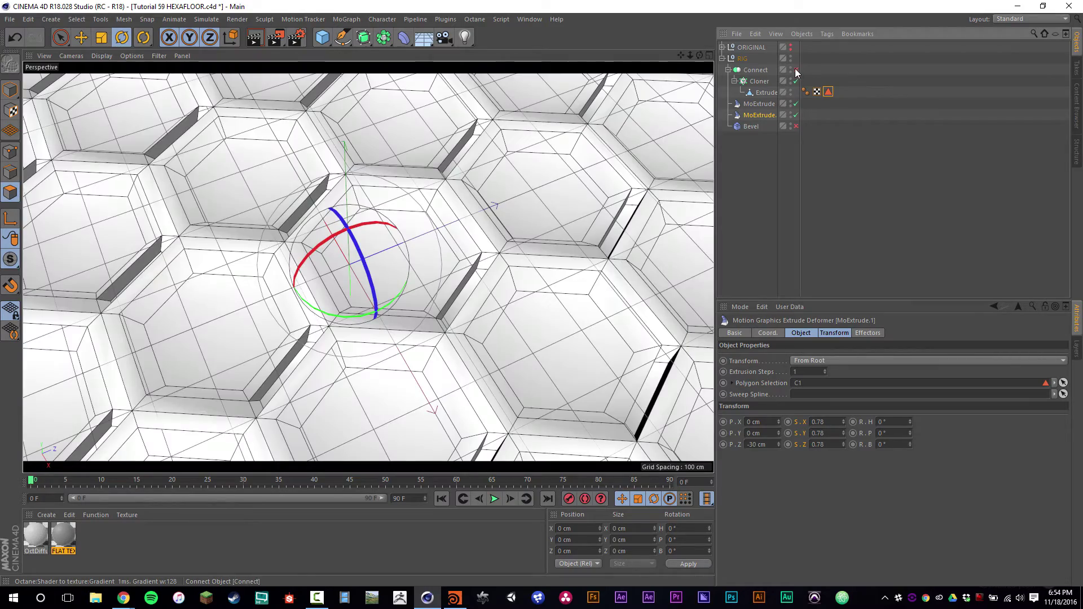
alt+drag(482, 316, 491, 242)
click(828, 92)
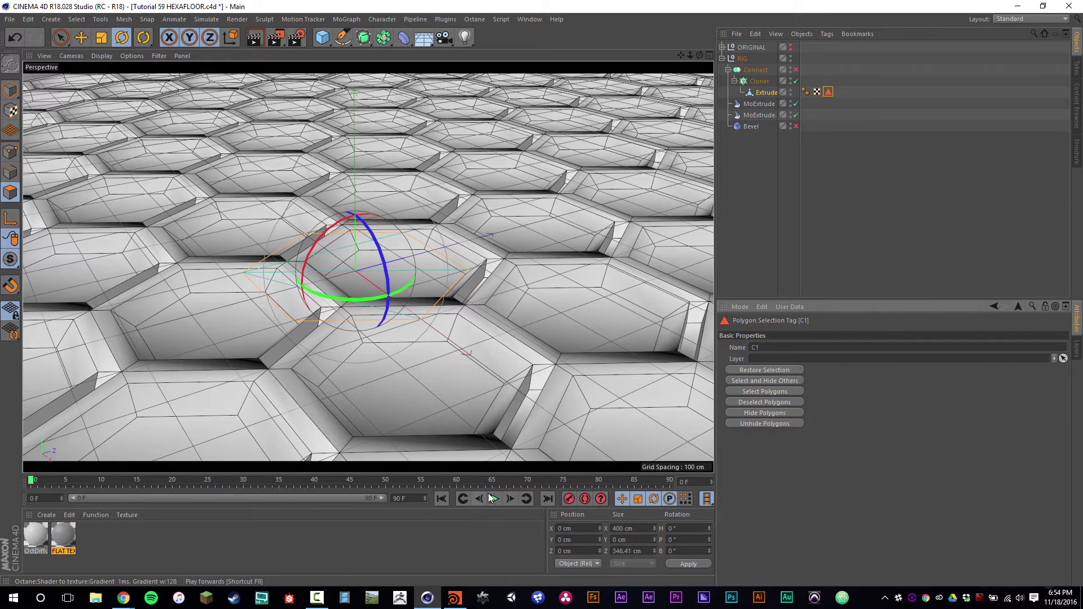
click(755, 114)
drag(757, 115, 755, 104)
scroll(492, 309, up, 10)
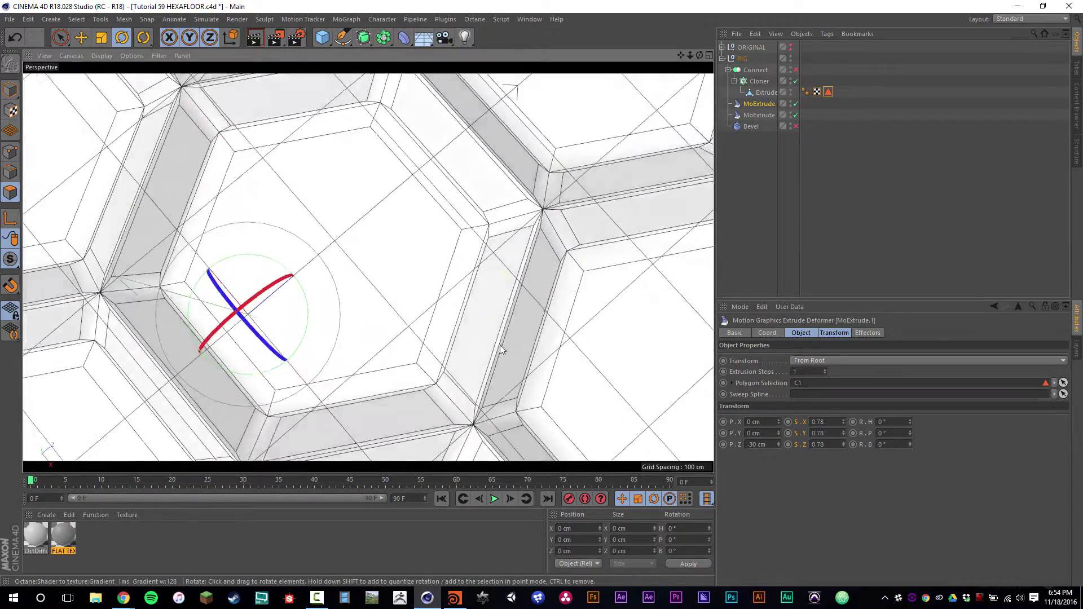
alt+drag(500, 345, 442, 291)
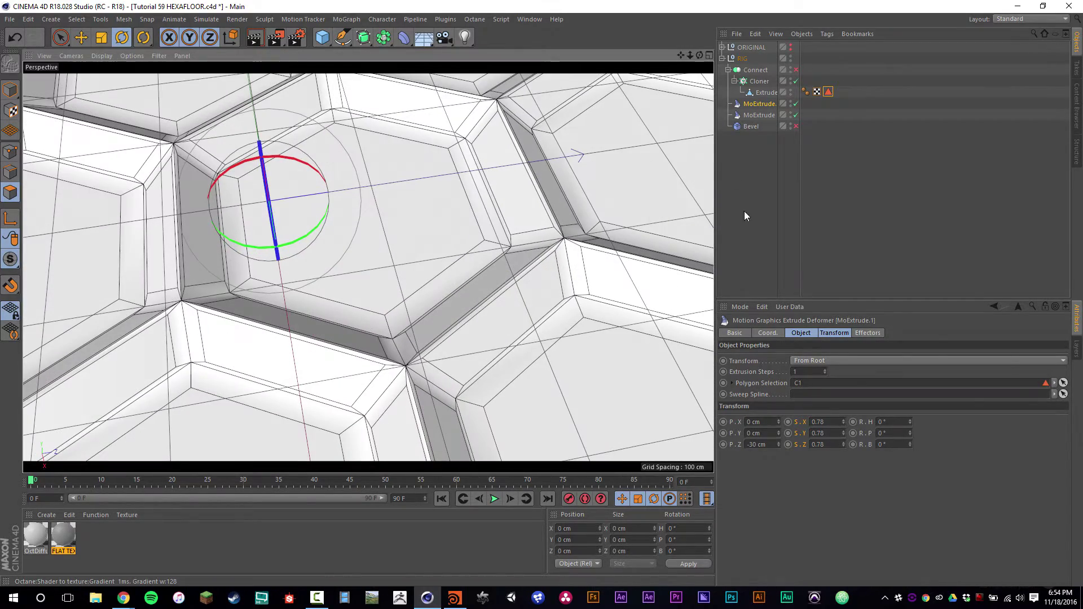
click(851, 104)
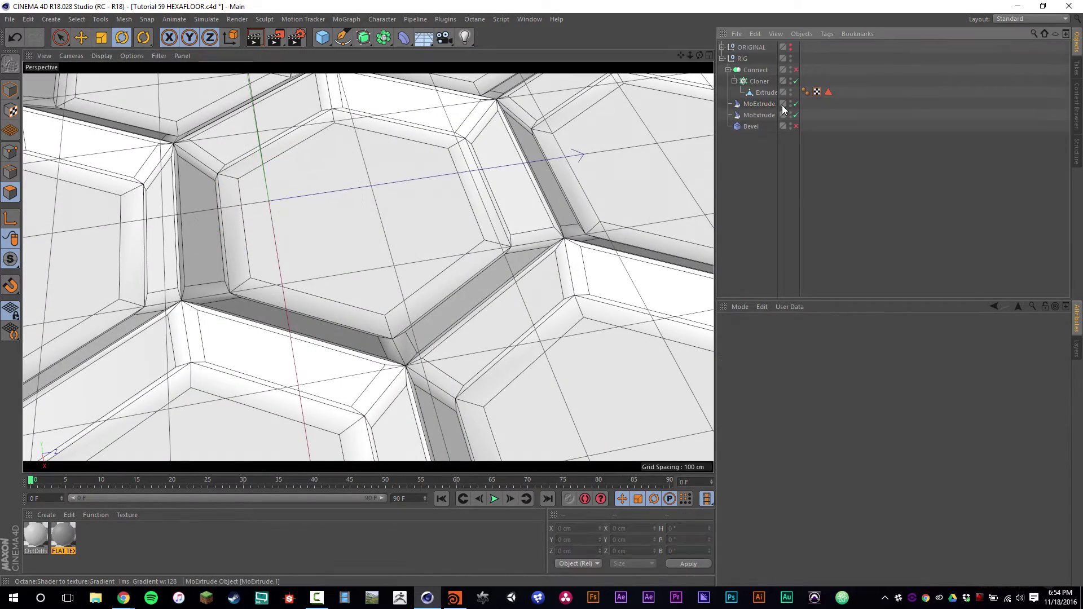
Undo the recent edits back past the second MoExtrude, restoring Connect and Bevel
key(ctrl+z)
key(ctrl+z)
key(ctrl+z)
key(ctrl+z)
key(ctrl+z)
key(ctrl+z)
key(ctrl+z)
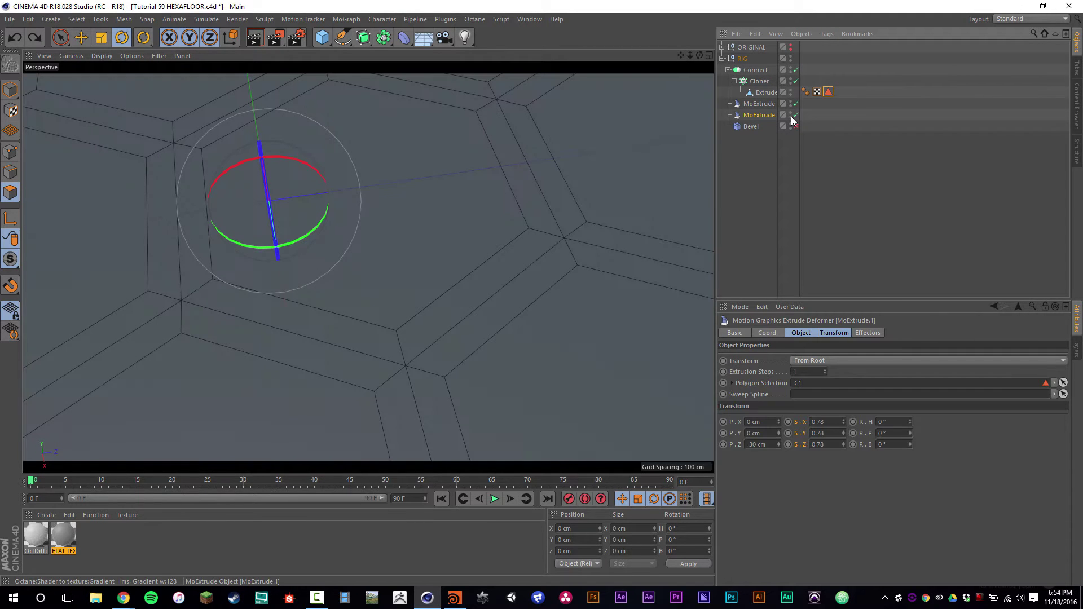
key(ctrl+z)
key(ctrl+z)
key(ctrl+z)
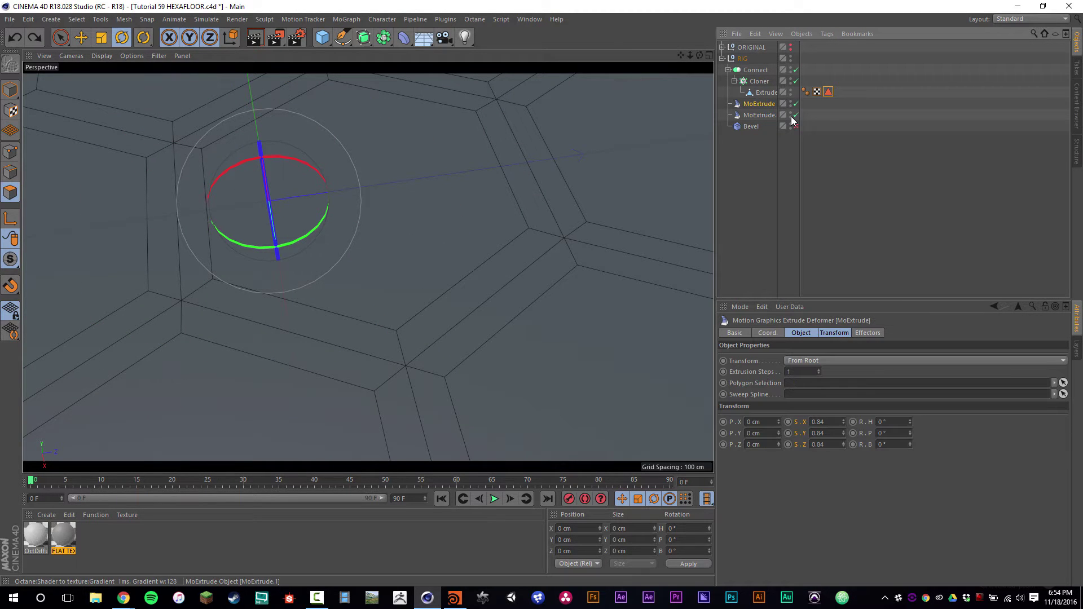
key(ctrl+z)
key(ctrl+z)
key(ctrl+z)
key(ctrl+z)
key(ctrl+z)
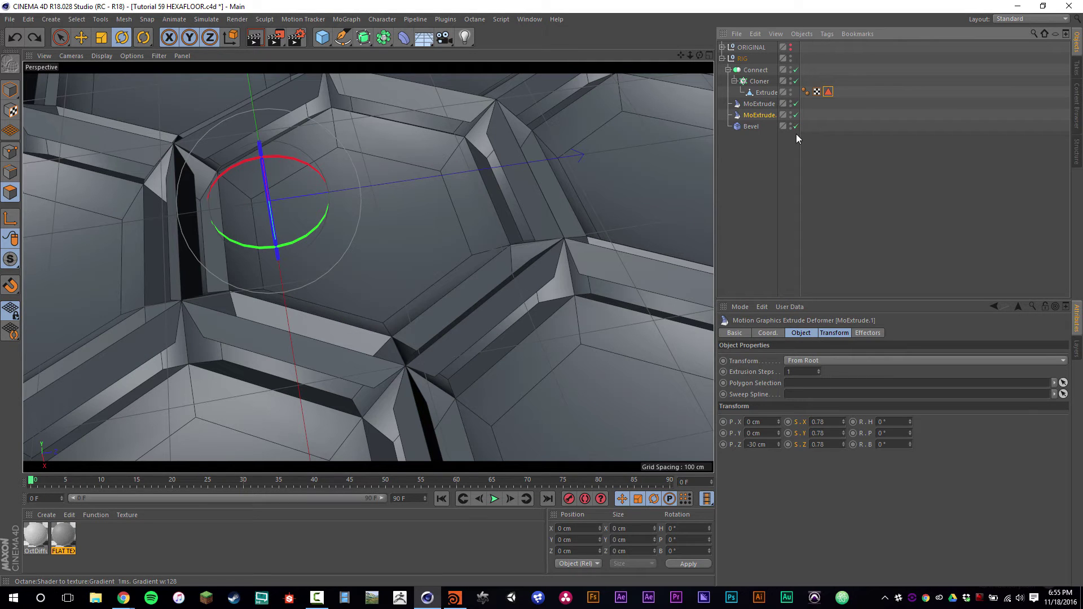
key(ctrl+z)
key(ctrl+z)
key(ctrl+z)
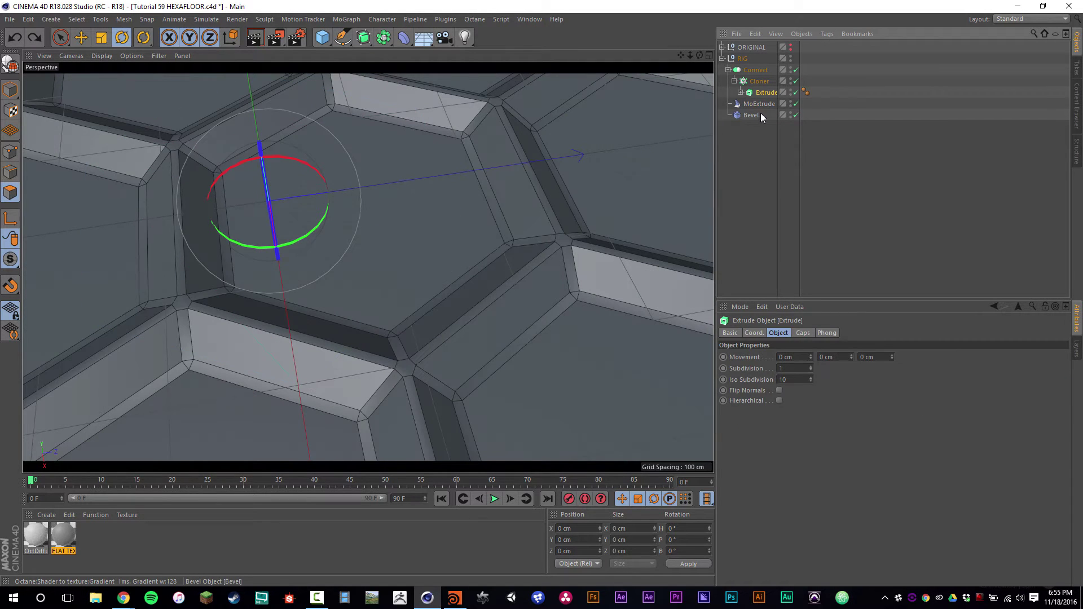
click(773, 157)
Raise the Bevel deformer's offset to 10 cm
alt+drag(280, 207, 328, 196)
click(328, 196)
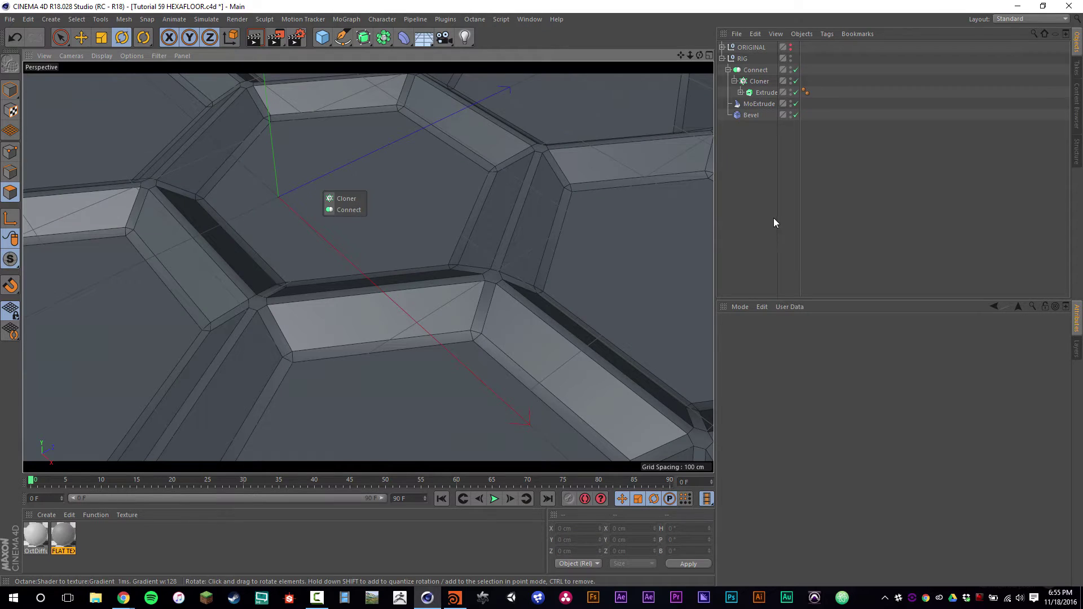
alt+drag(406, 268, 440, 279)
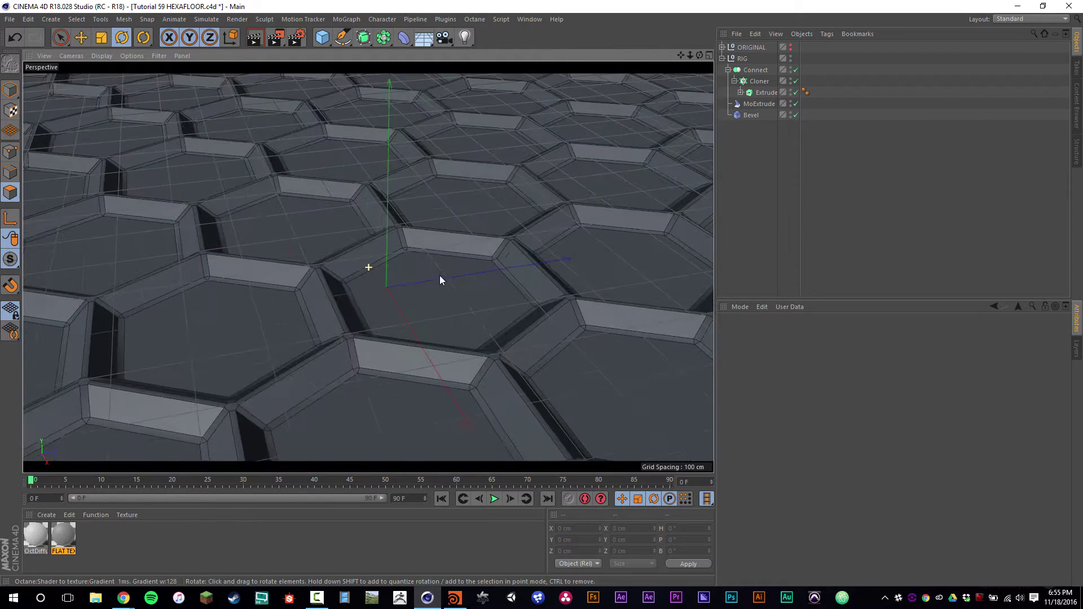
scroll(439, 275, up, 6)
alt+drag(437, 194, 452, 236)
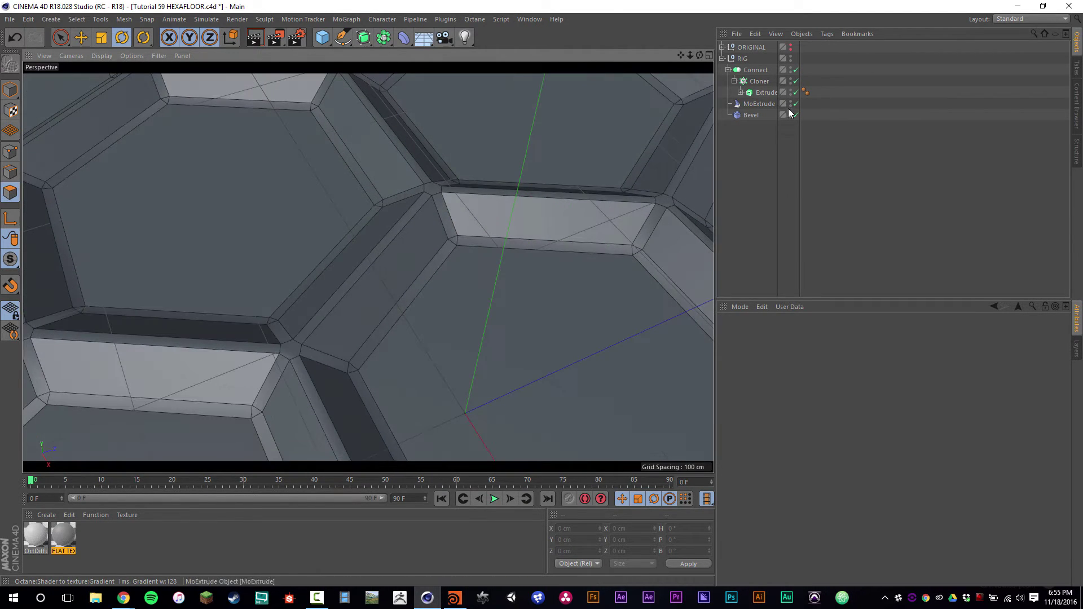
click(750, 115)
mouse_move(829, 445)
mouse_down()
mouse_move(851, 445)
mouse_move(841, 447)
mouse_up()
Settle the bevel offset at 10 cm and zoom in on one bevelled ridge
alt+drag(451, 215, 361, 241)
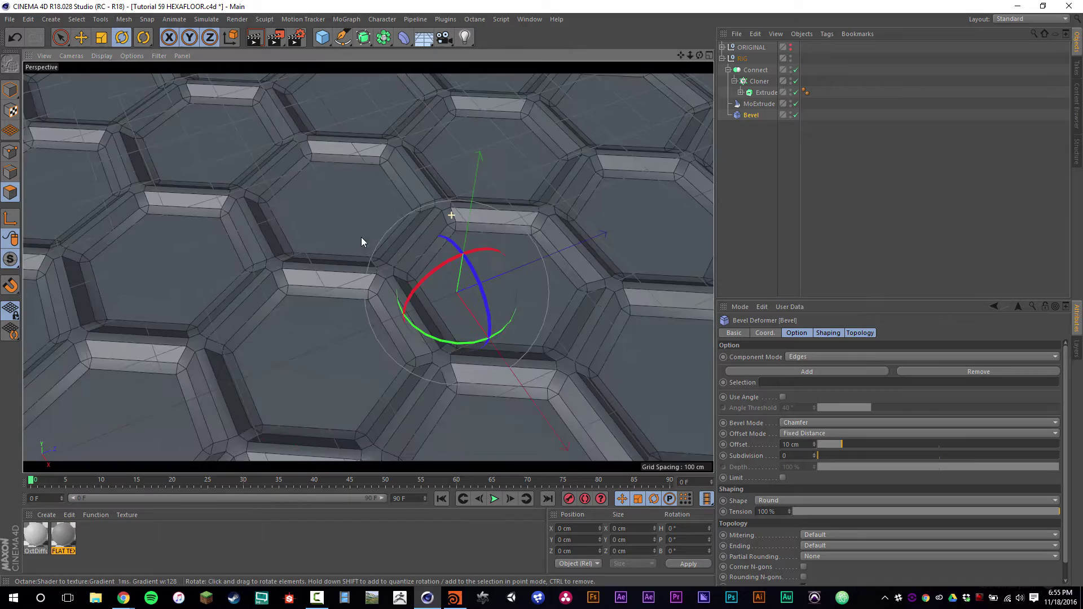
alt+right_drag(360, 239, 345, 241)
alt+drag(387, 217, 472, 299)
alt+right_drag(436, 212, 600, 224)
alt+drag(466, 195, 421, 178)
Try bevel subdivision values of 0 and 4 and inspect the resulting edges
drag(821, 456, 773, 455)
text(0)
key(Return)
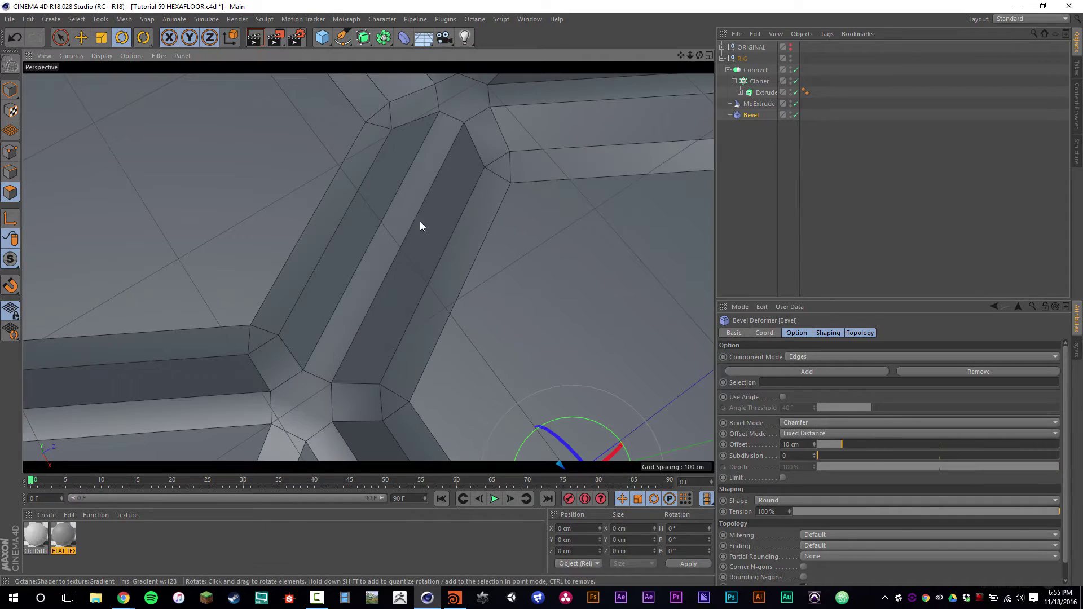
click(865, 456)
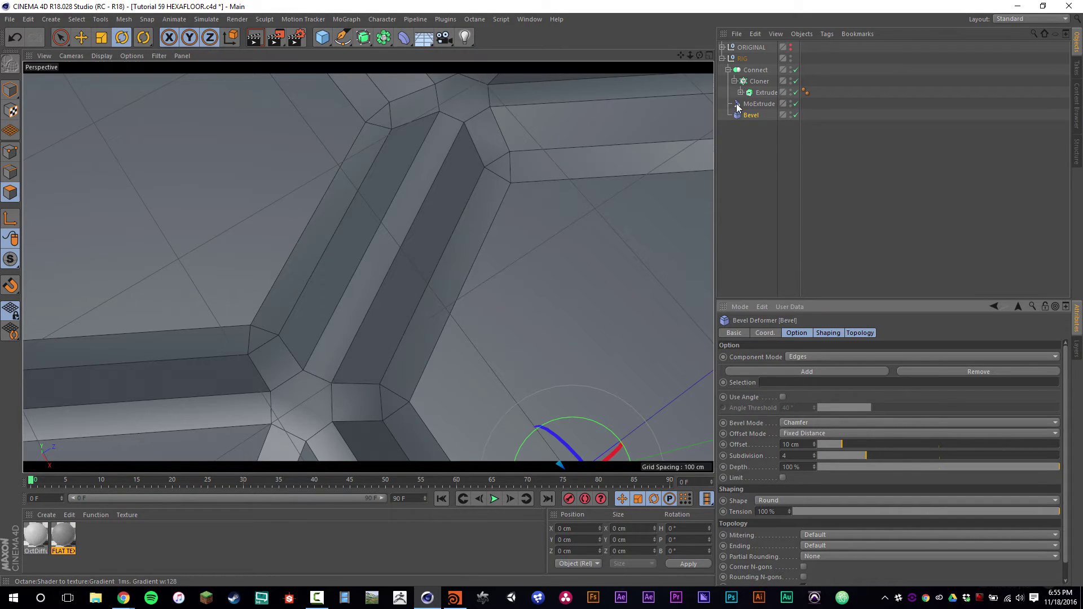
click(743, 163)
alt+drag(443, 198, 477, 149)
alt+drag(492, 166, 471, 178)
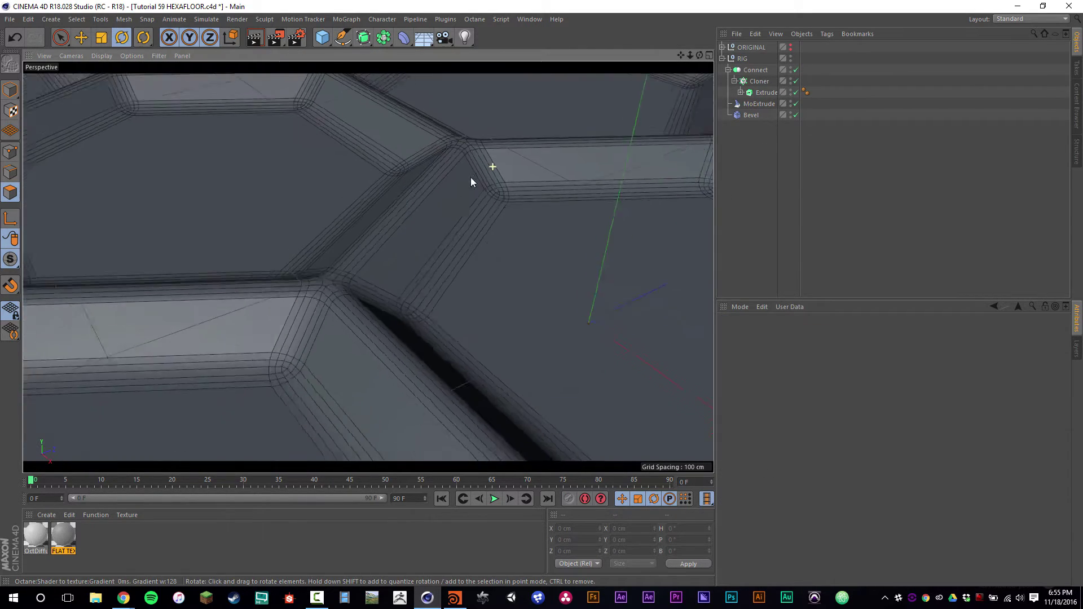
alt+right_drag(470, 177, 458, 255)
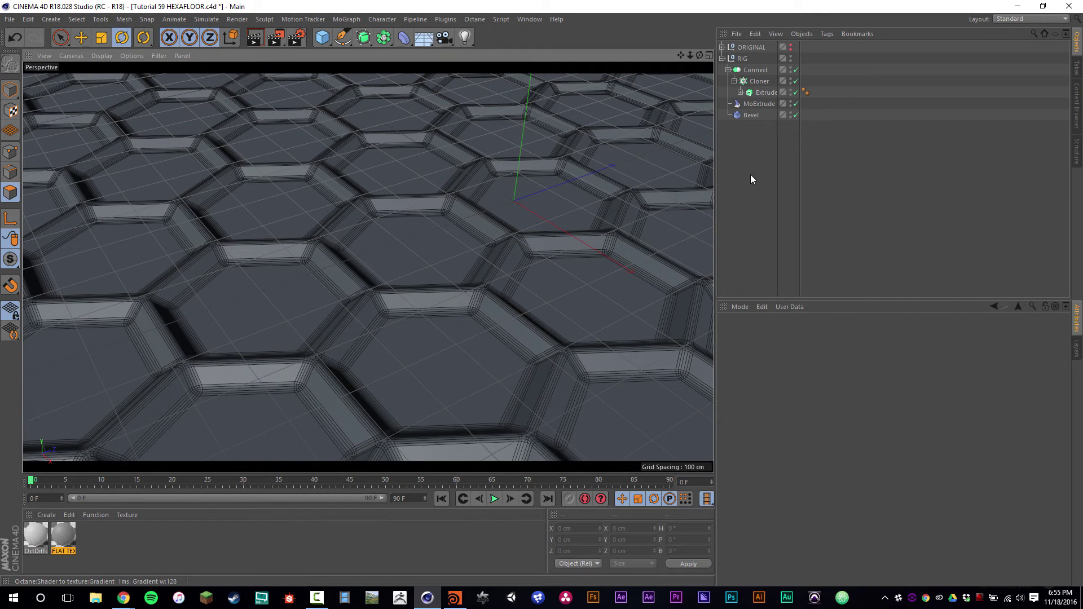
Set the bevel subdivision to 2, disable the Bevel, and select the collapsed RIG null
click(749, 115)
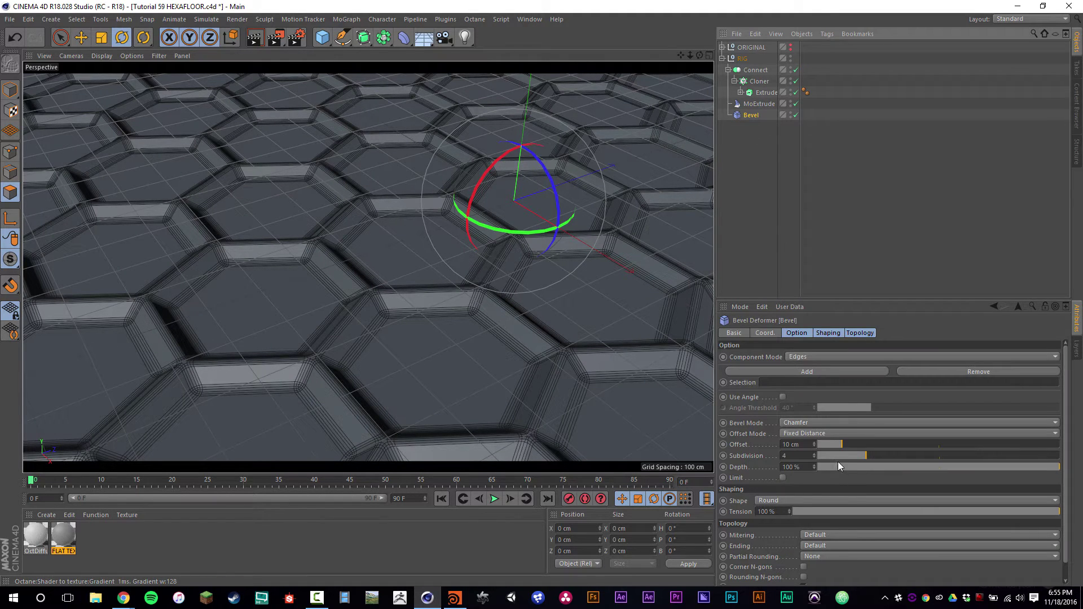
click(740, 267)
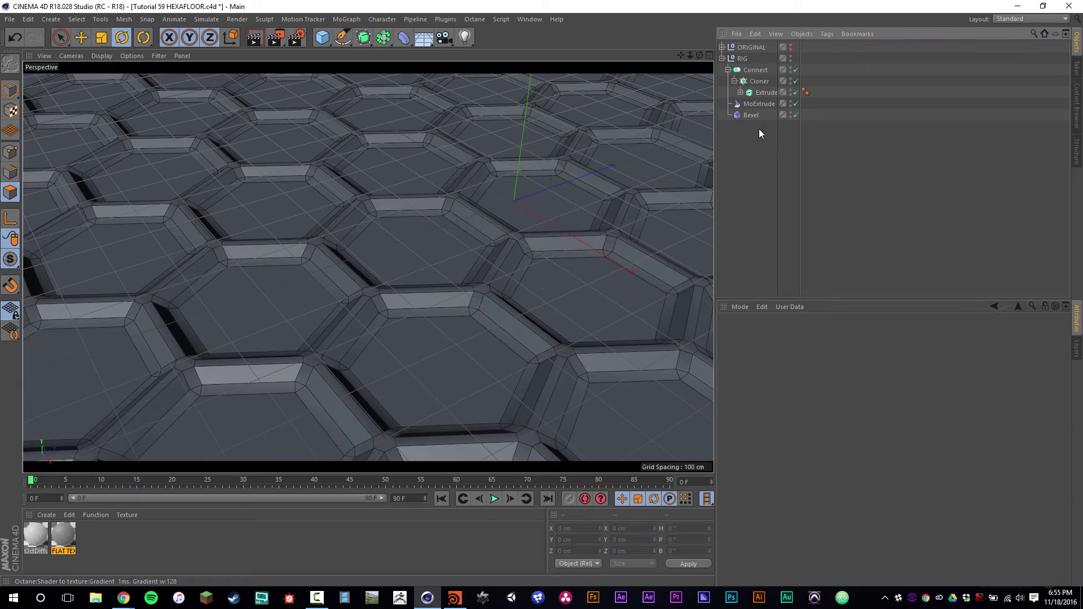
click(753, 116)
drag(831, 457, 844, 458)
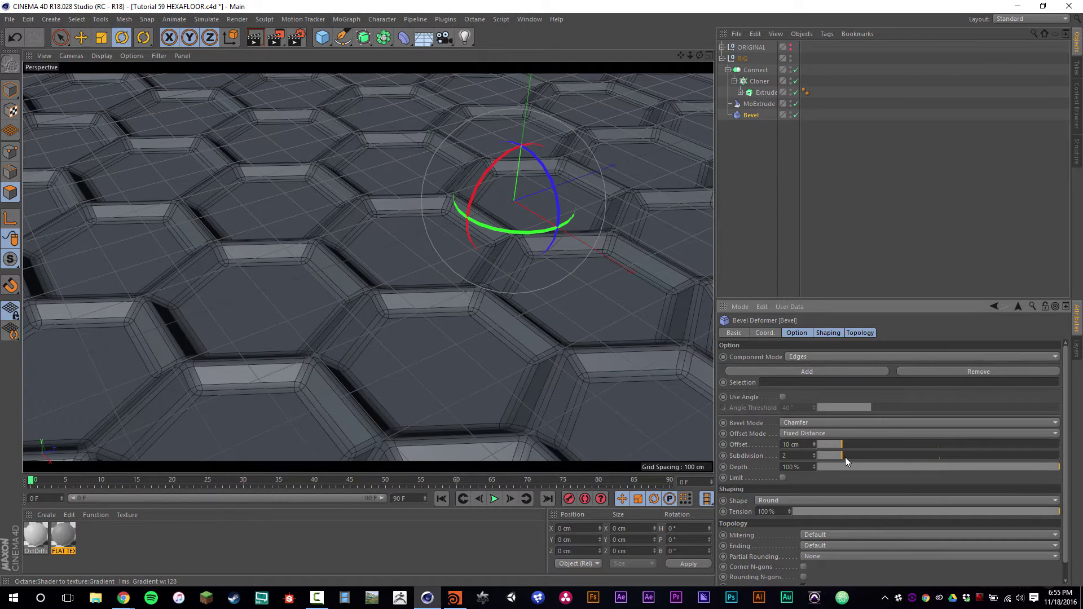
click(746, 231)
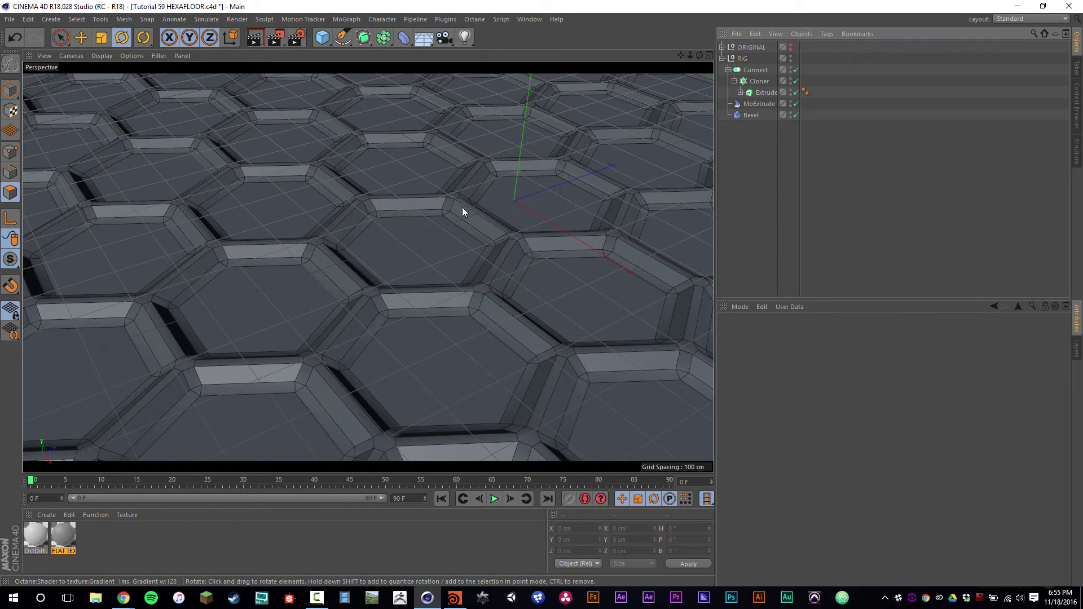
alt+drag(462, 211, 472, 238)
click(795, 114)
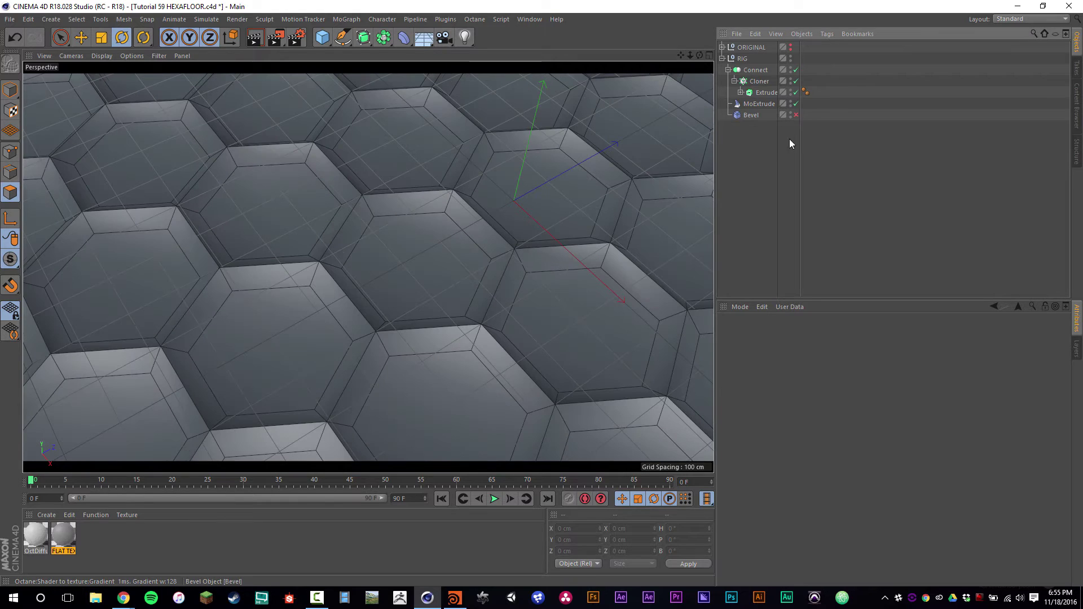
click(722, 58)
click(741, 58)
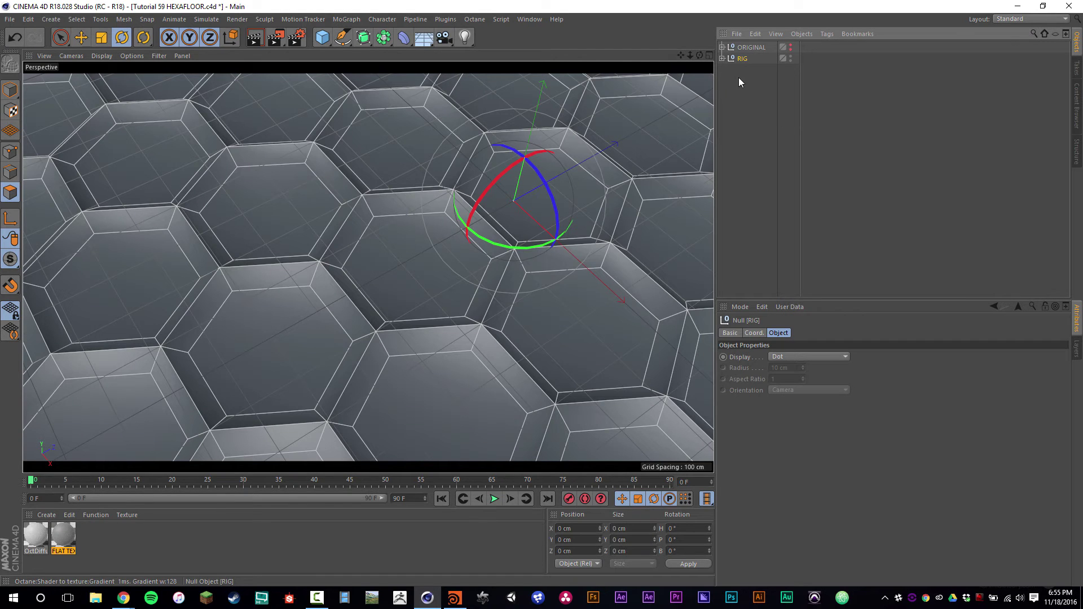
Wrap RIG in a new Subdivision Surface with editor subdivision level 3
alt+click(365, 38)
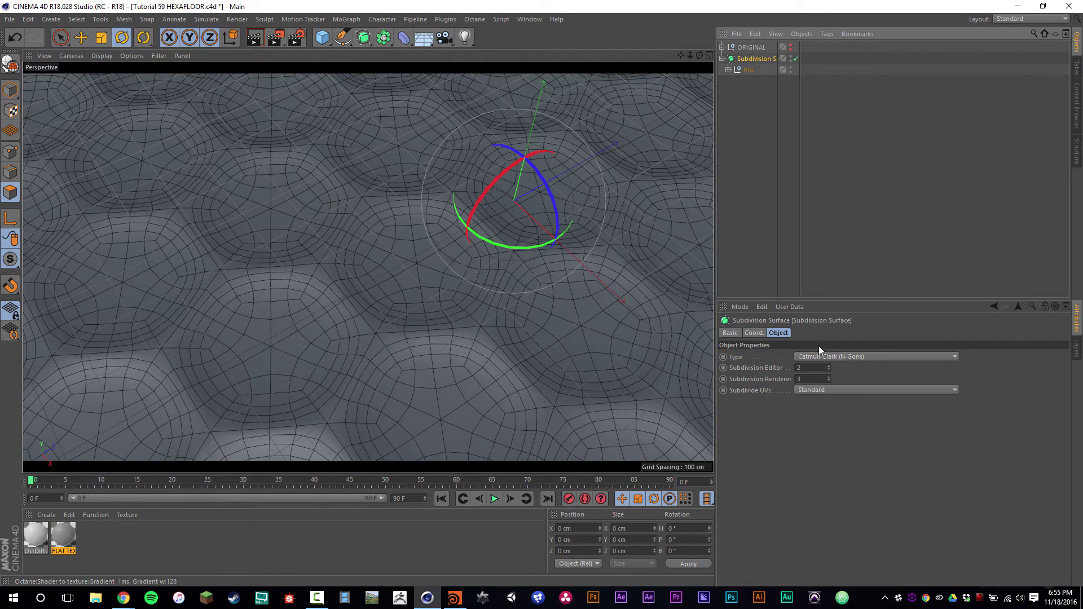
click(812, 367)
text(3)
key(Return)
Switch the Bevel deformer back on and set its Offset to 1
click(749, 80)
click(727, 70)
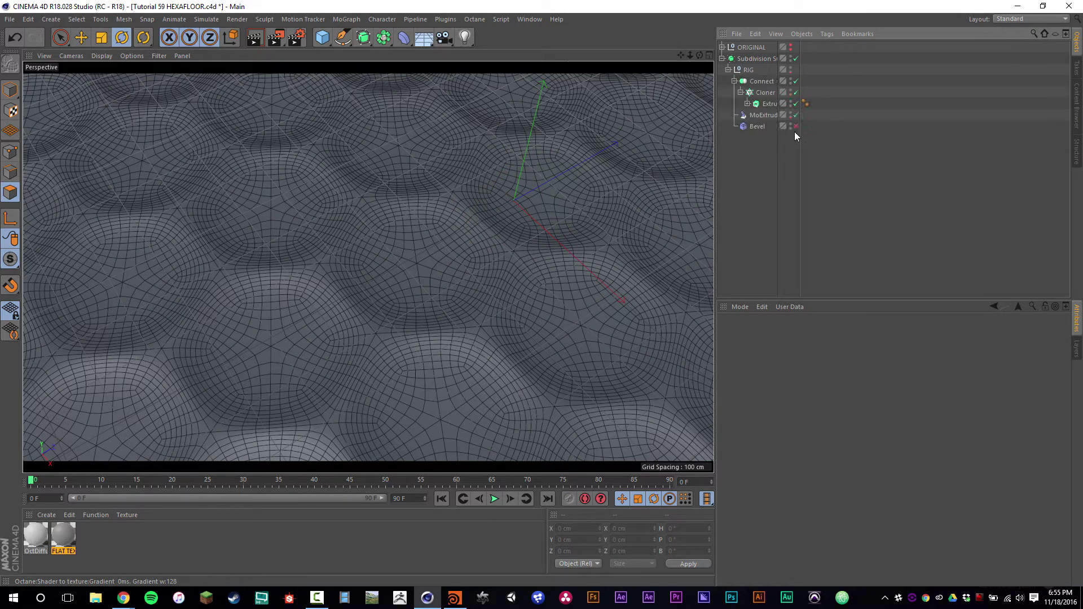
click(796, 126)
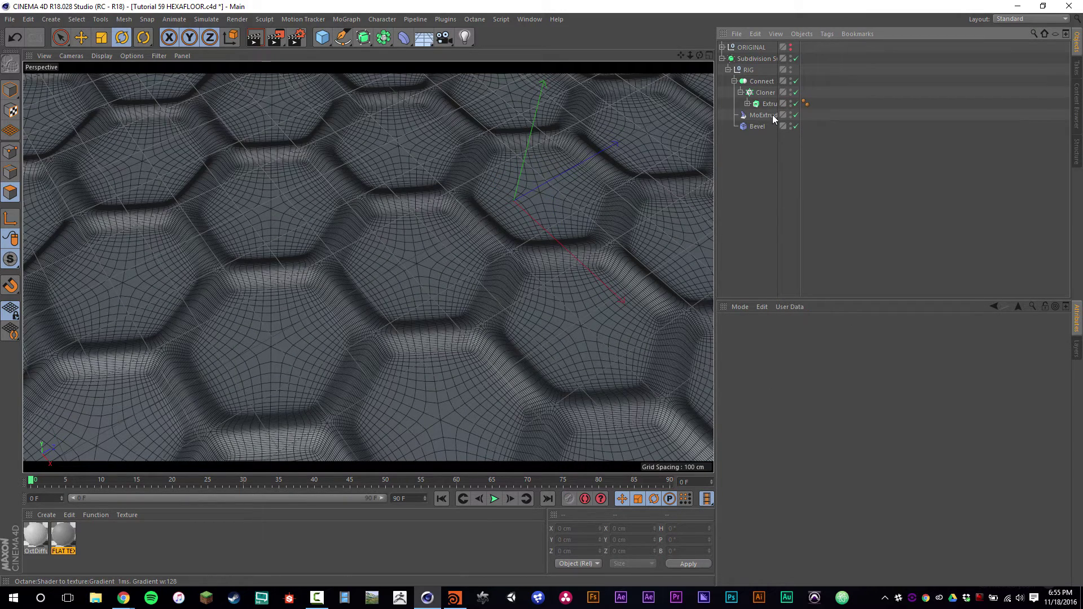
click(757, 126)
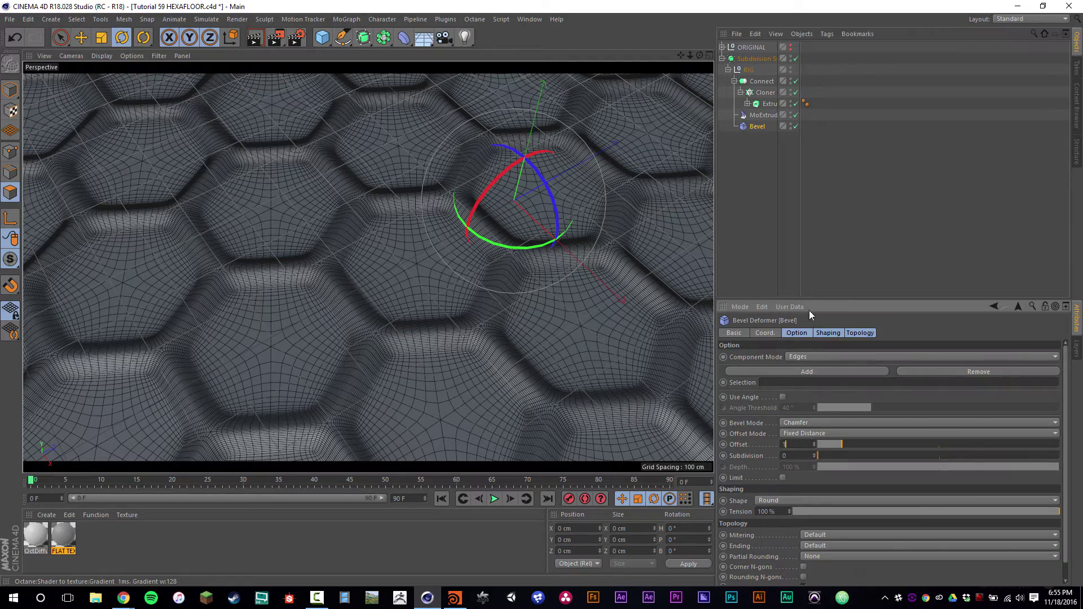
text(1)
click(804, 273)
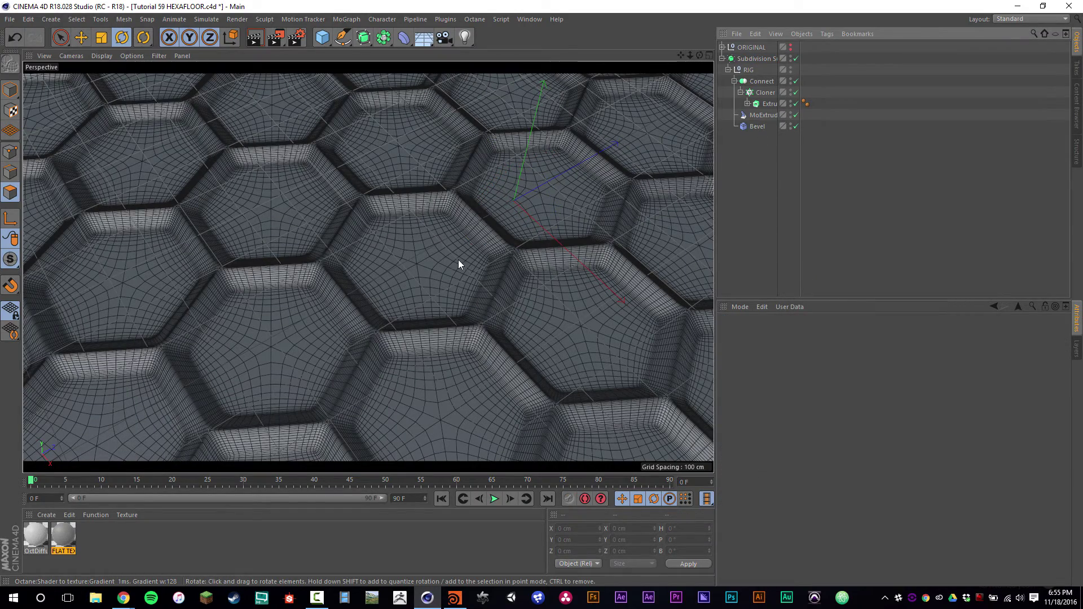
alt+drag(458, 264, 564, 271)
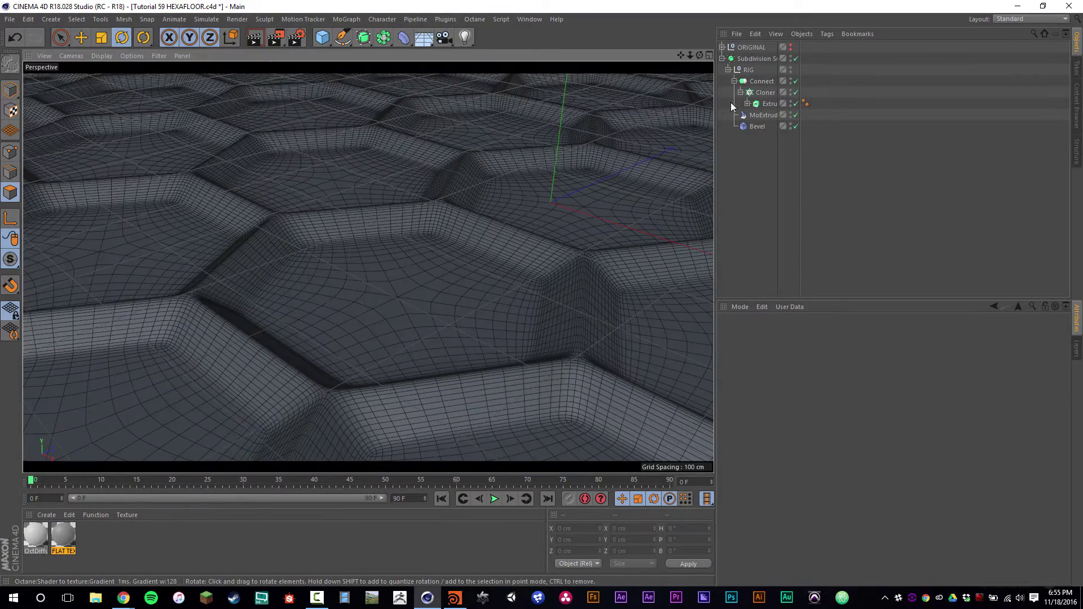
click(751, 125)
click(758, 115)
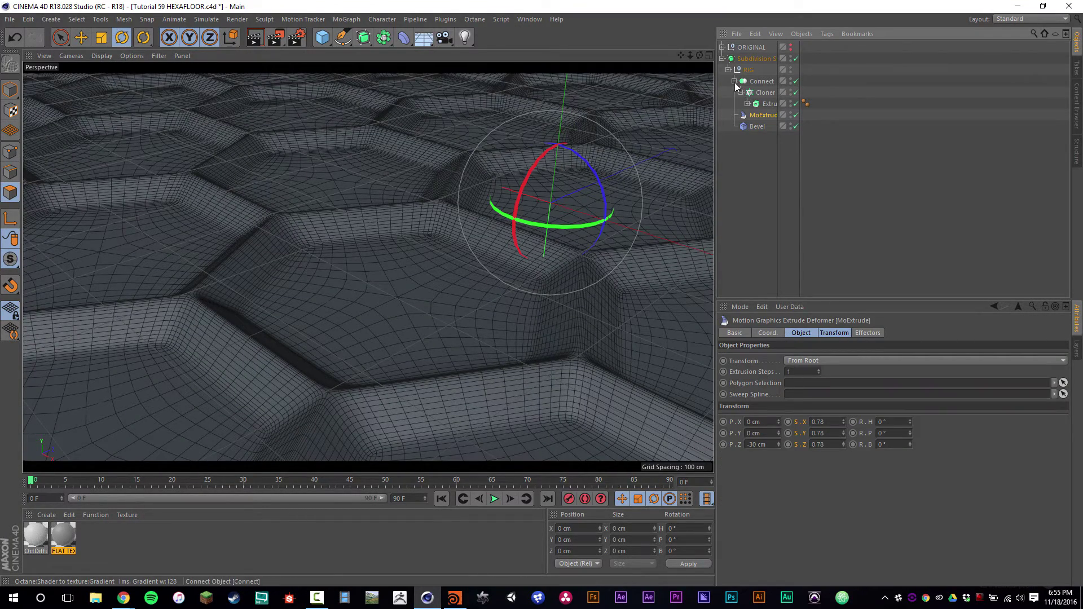
Switch off the Subdivision Surface and the Bevel deformer
click(735, 83)
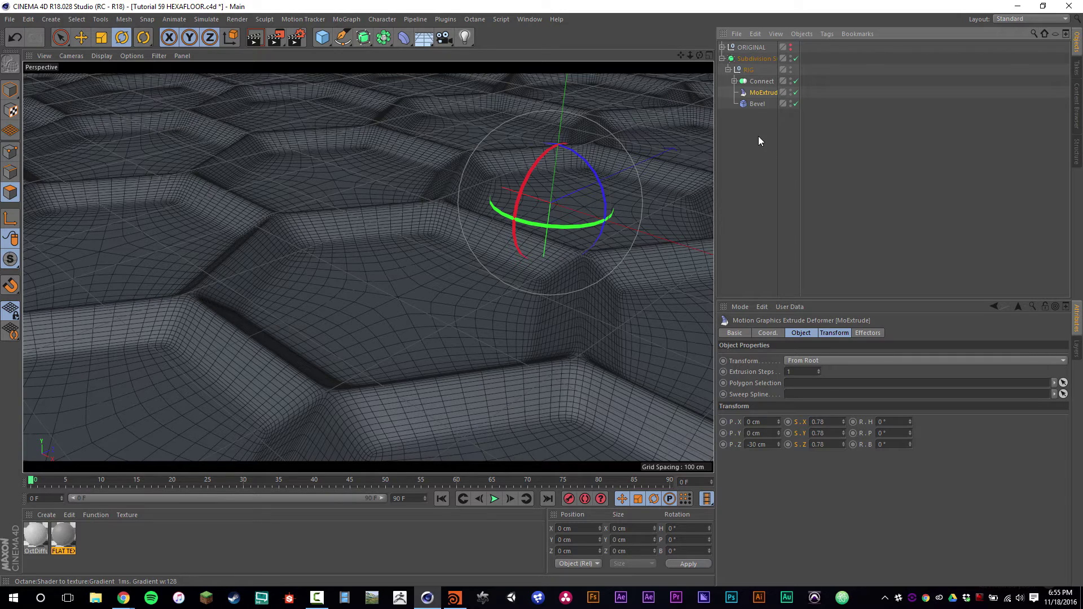
click(795, 58)
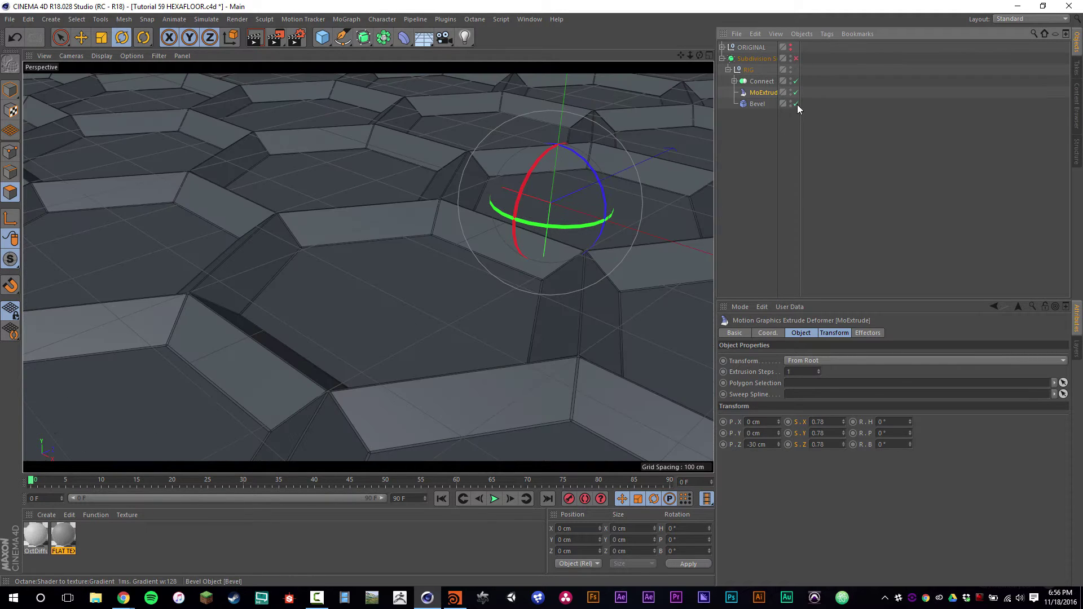
click(795, 104)
click(757, 59)
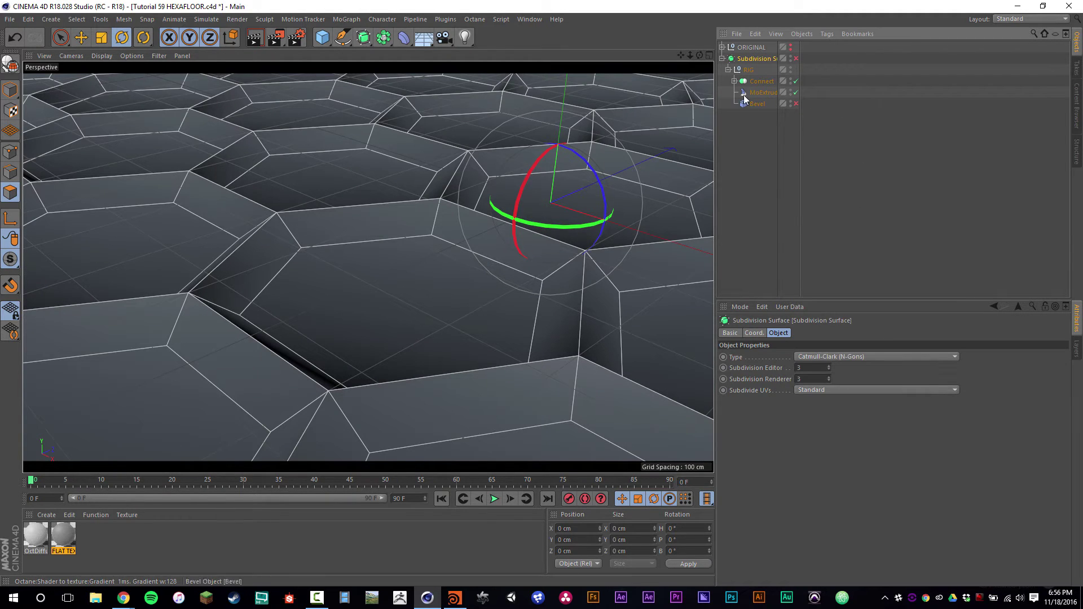
Set the Extrude's Phong tag to a 1° angle with Use Edge Breaks unchecked
click(735, 82)
click(805, 103)
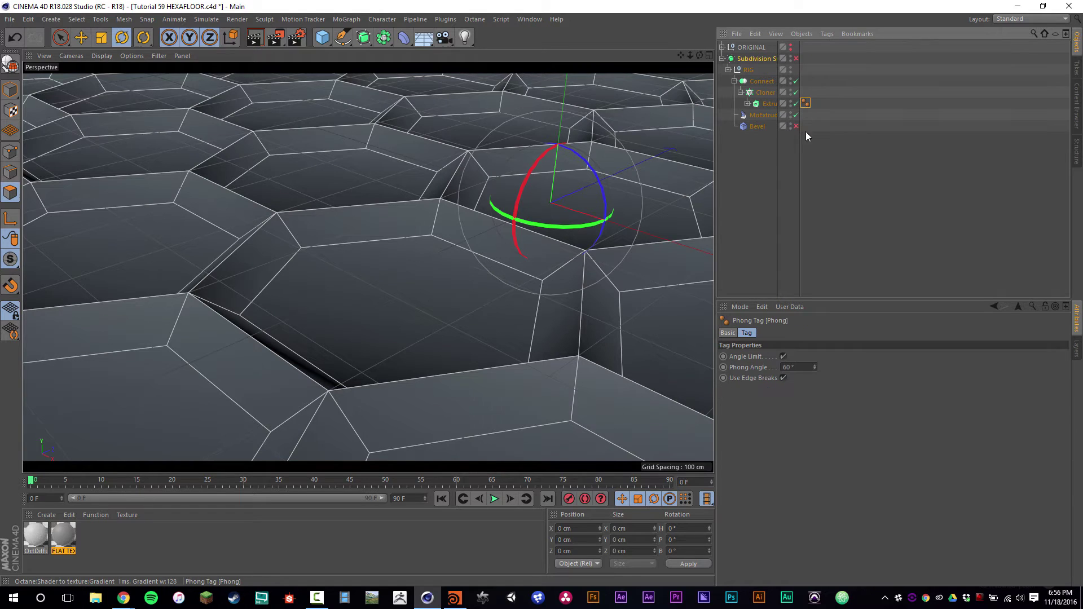
double_click(791, 367)
text(1)
key(Return)
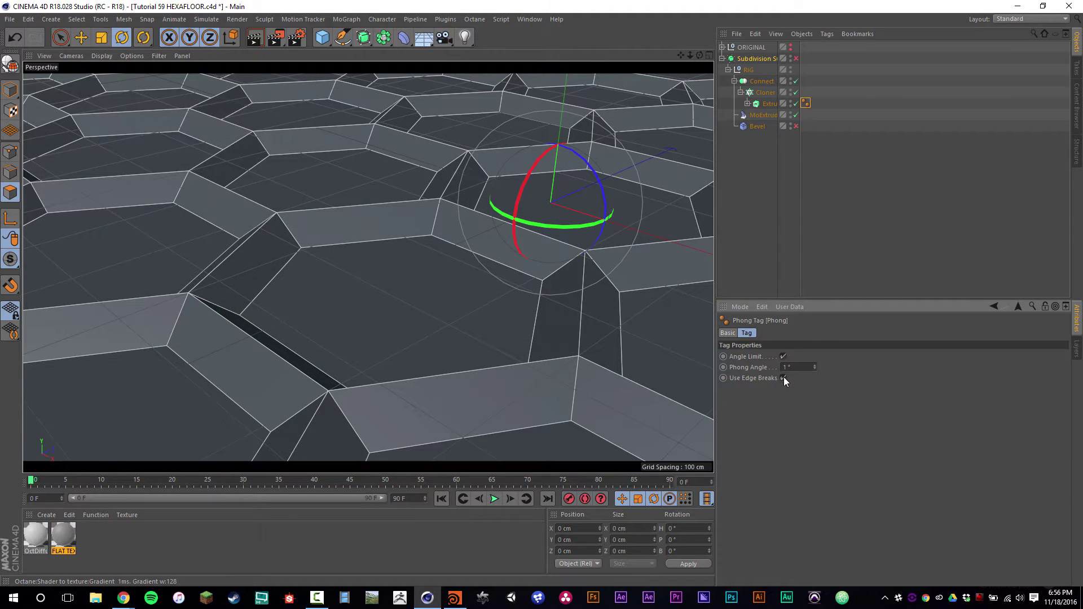
click(783, 378)
click(793, 157)
click(806, 103)
double_click(797, 366)
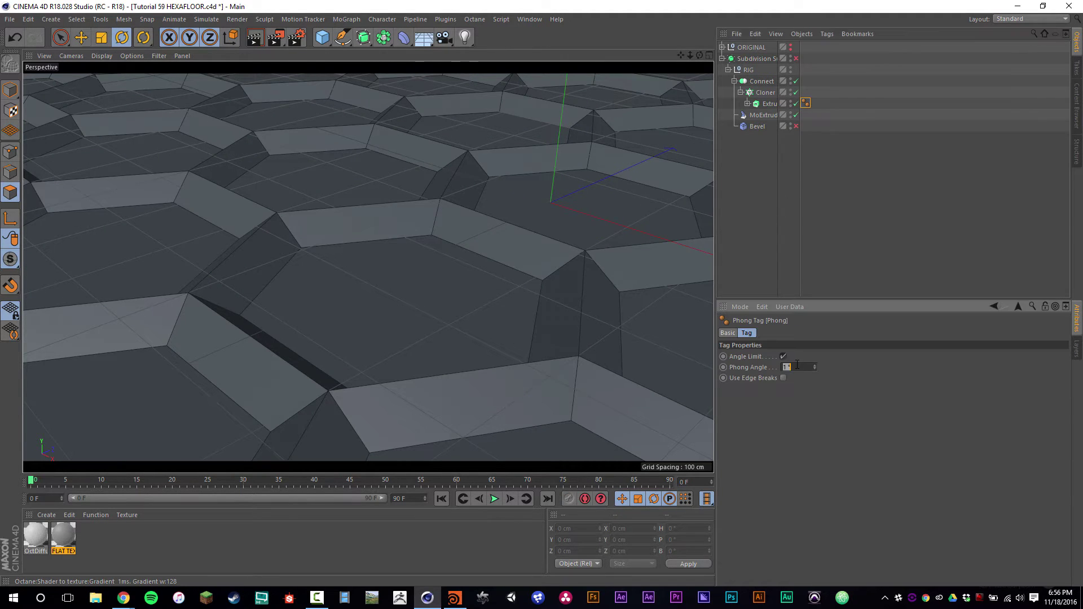
Set the MoExtrude's P.Z offset to 0 cm in its Transform settings
click(757, 235)
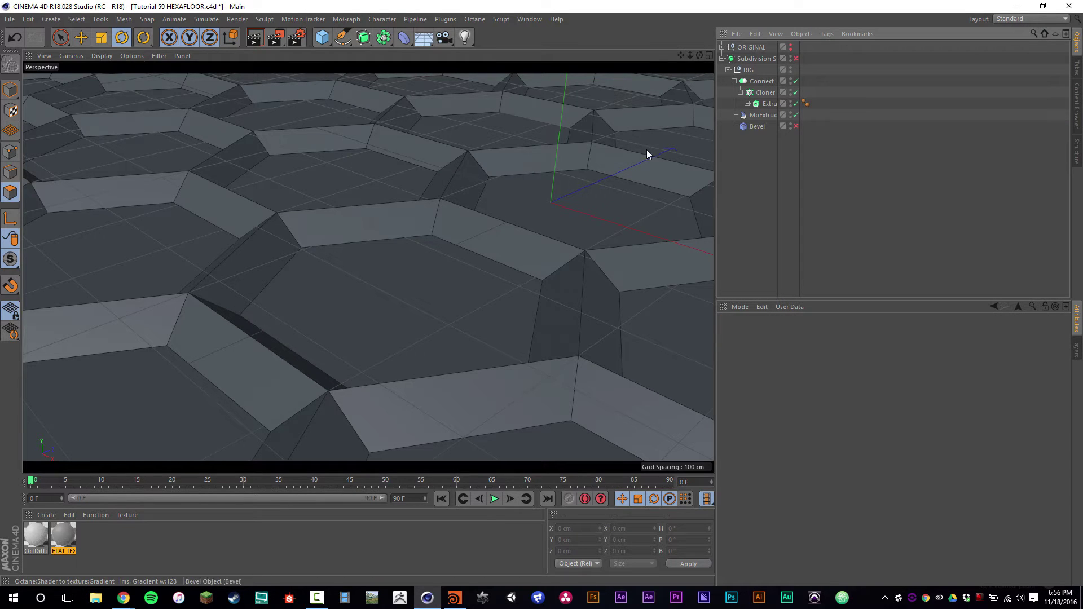
alt+drag(484, 244, 453, 260)
scroll(452, 260, down, 5)
click(763, 114)
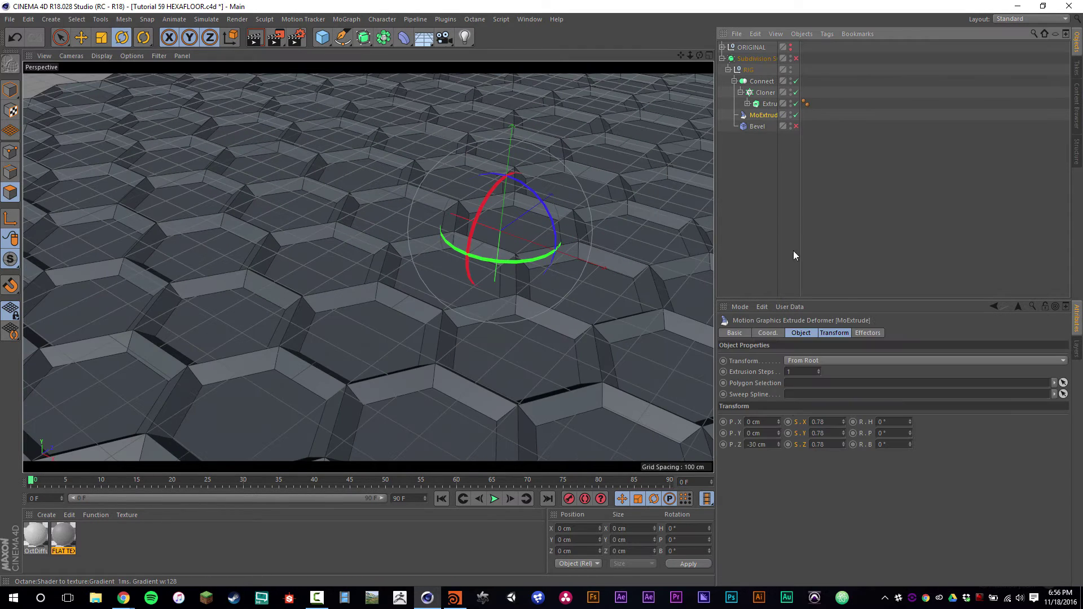
click(834, 332)
click(757, 384)
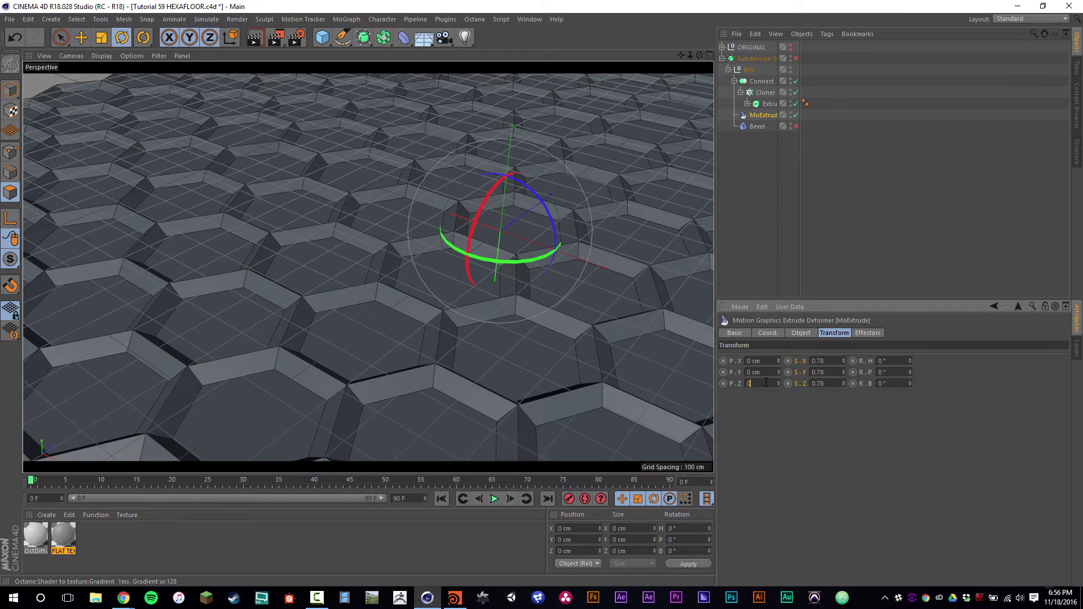
key(Return)
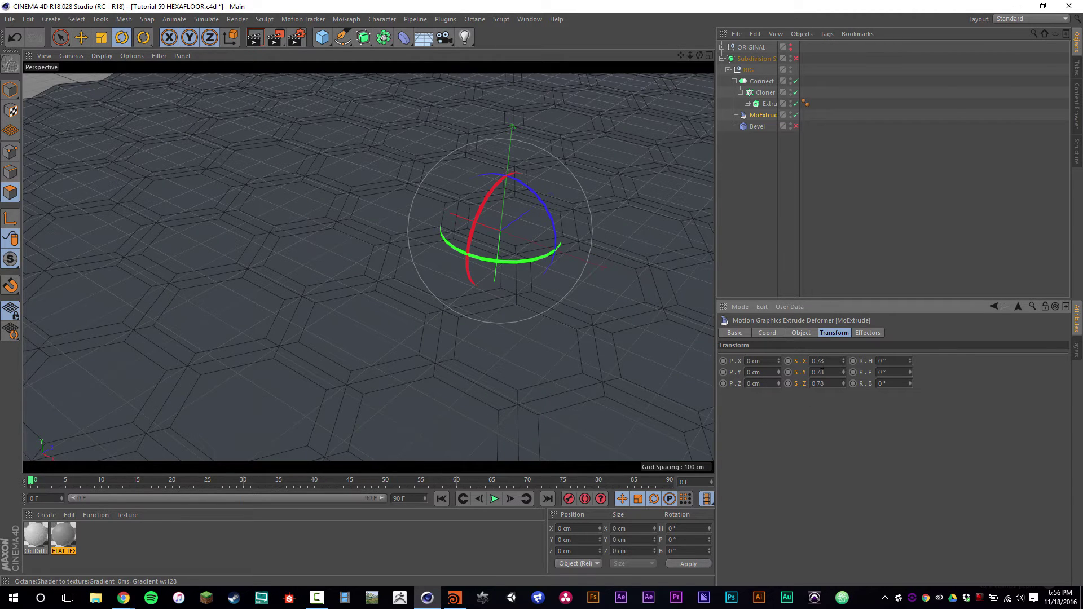
Set the MoExtrude's S.X, S.Y and S.Z scale values to 0.8
click(822, 363)
text(.99)
key(Tab)
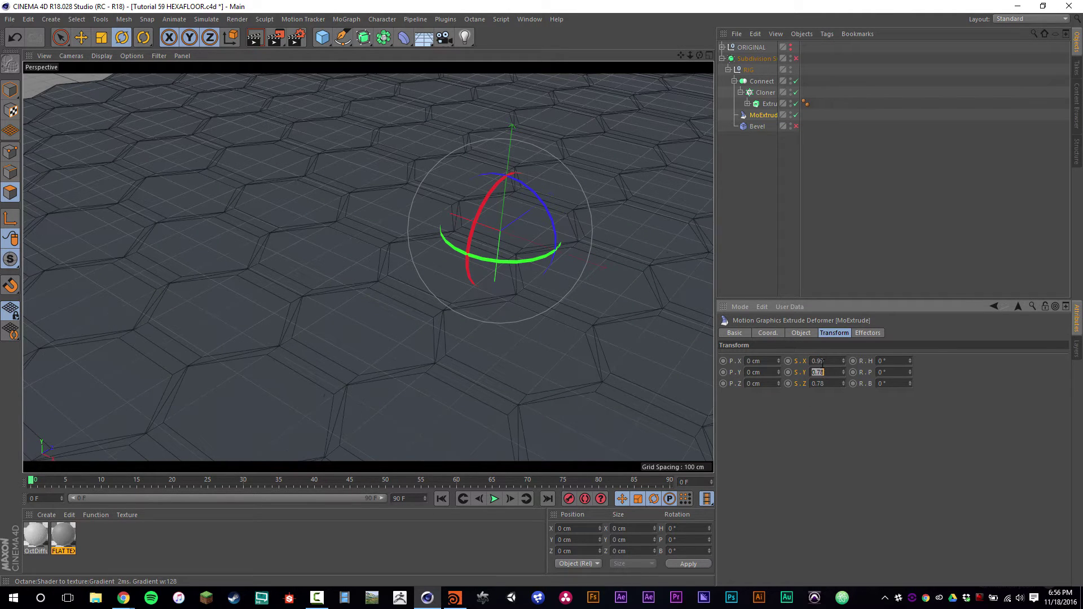
text(.99)
key(Tab)
text(.9)
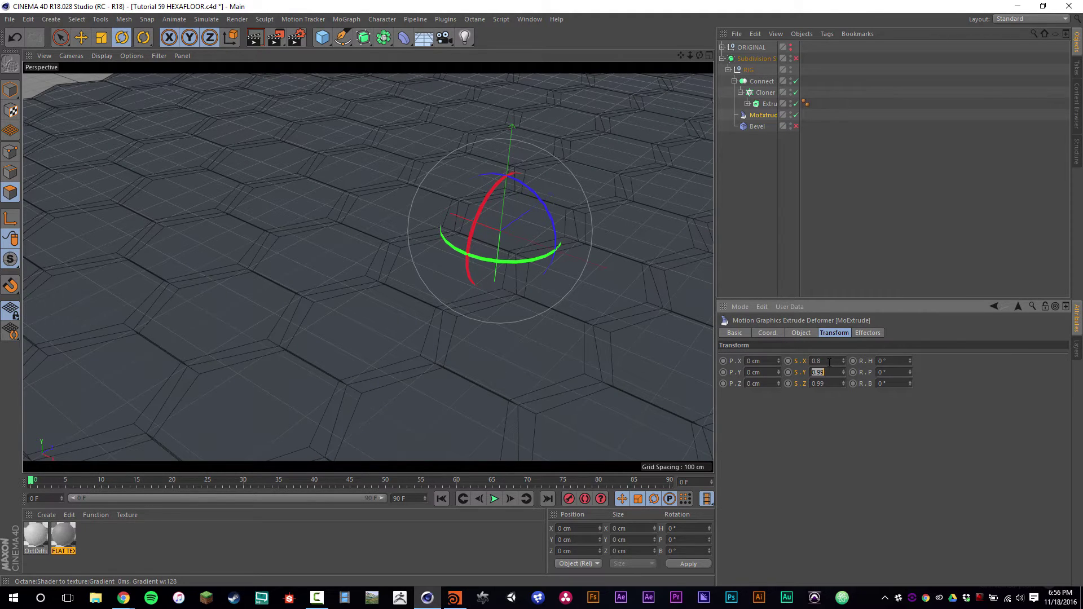
text(.8)
key(Return)
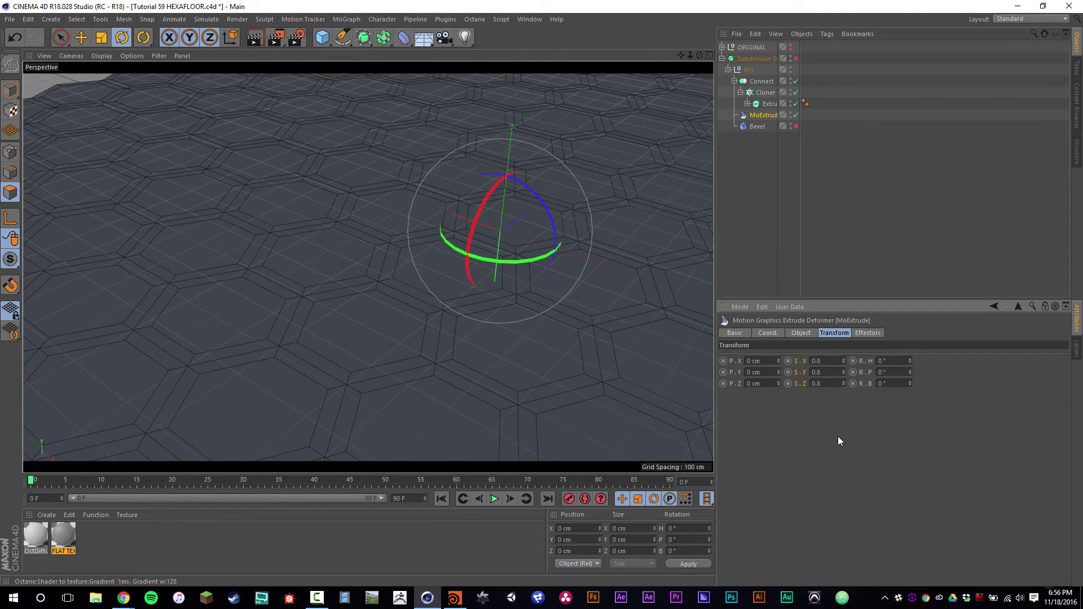
Add a Plain effector and move it to the top of the object list
click(346, 19)
mouse_move(349, 36)
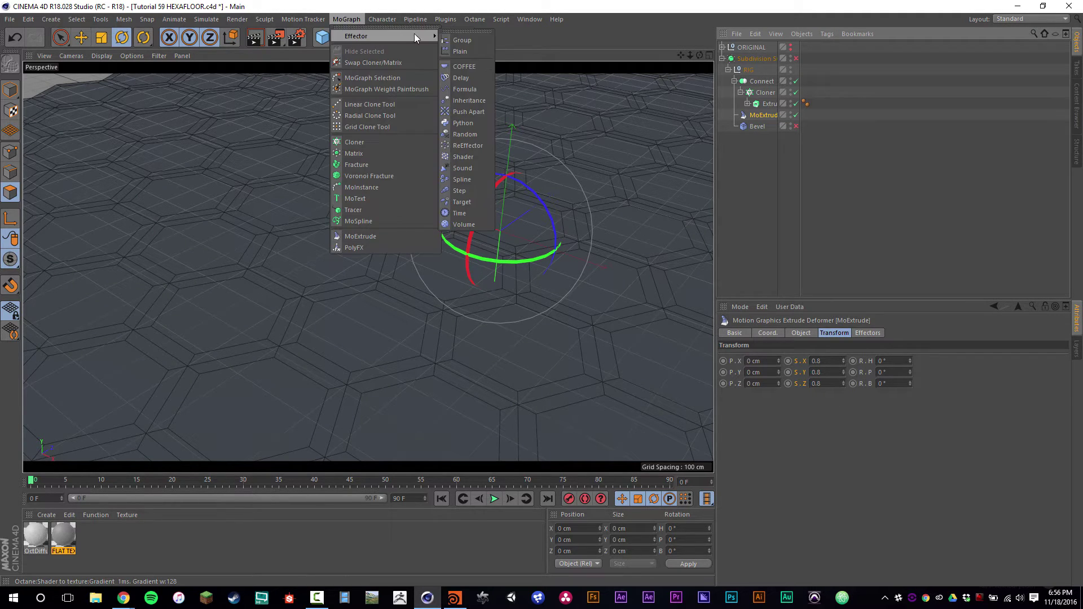
click(459, 52)
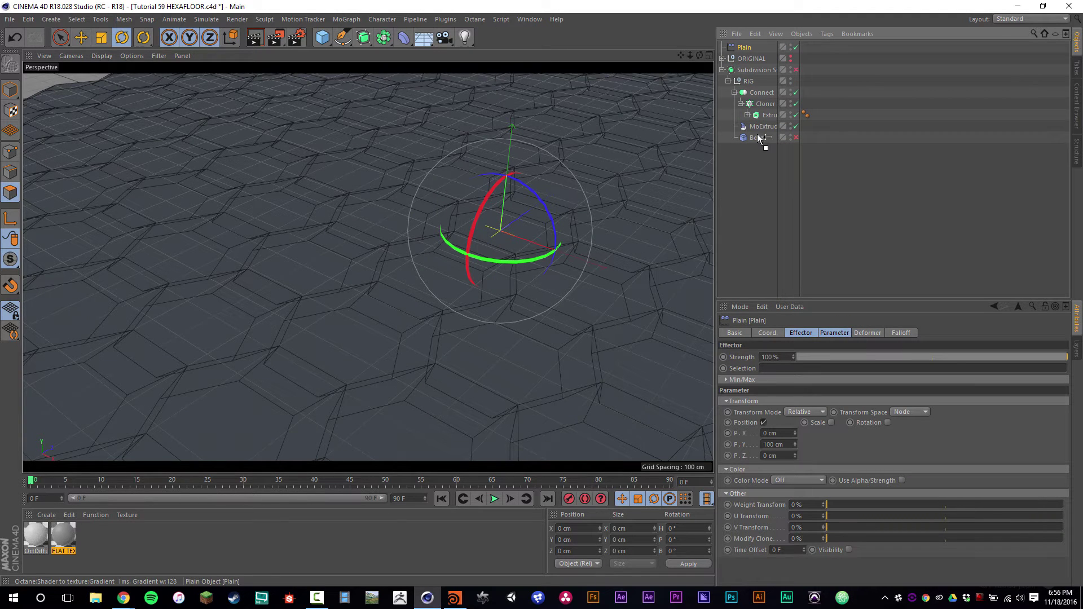
drag(756, 170, 758, 168)
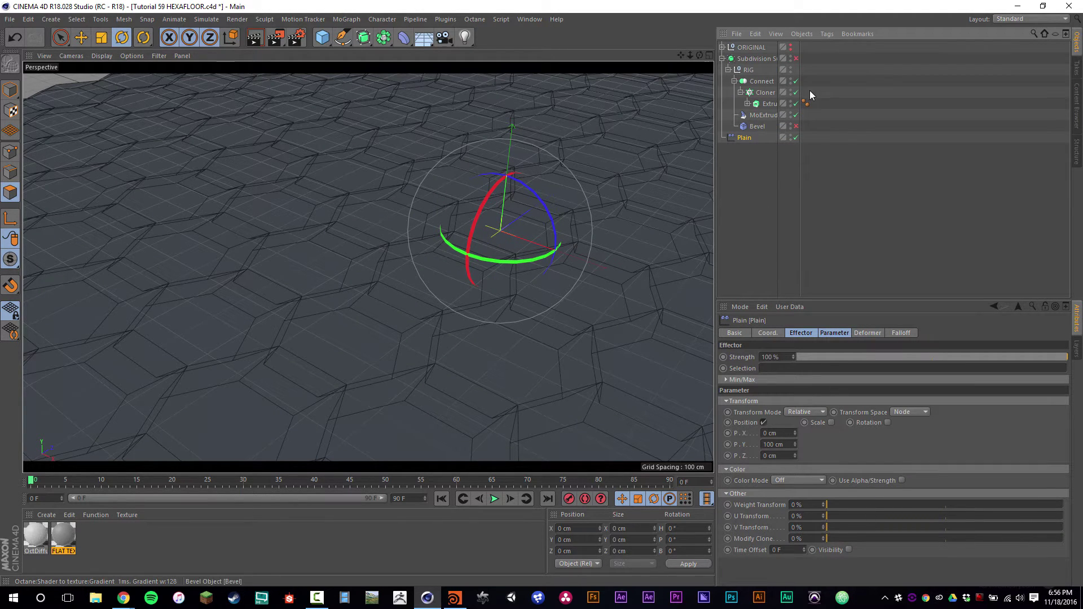
drag(751, 46, 747, 65)
Adjust the Plain effector's position values, keeping its -30 cm height offset
click(784, 445)
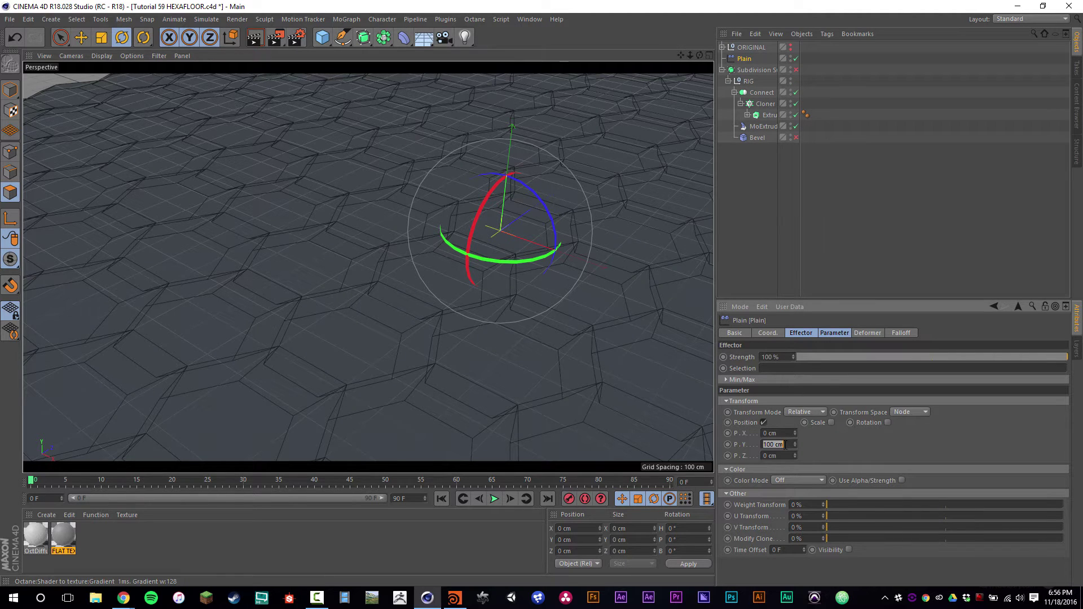
text(0)
key(Tab)
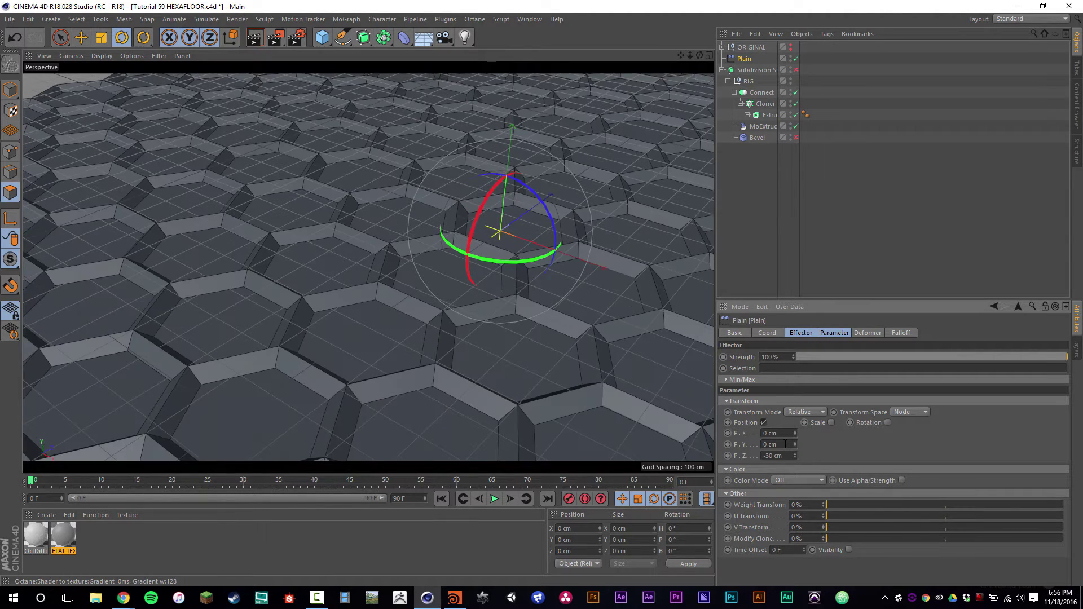
key(ctrl+z)
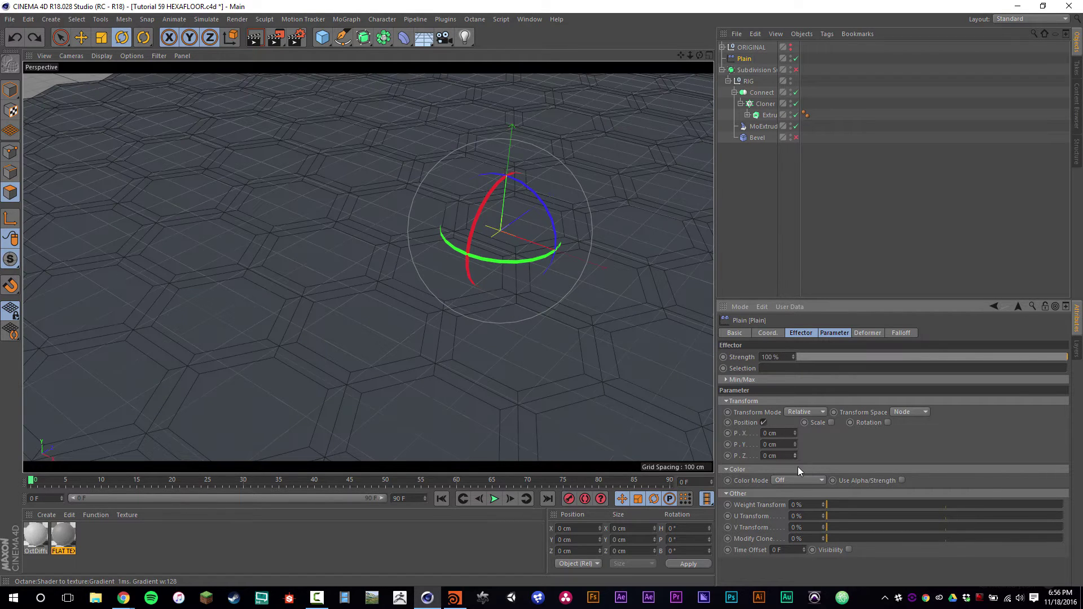
key(ctrl+y)
Enable uniform scale on the Plain effector, leaving the scale value at zero
click(830, 423)
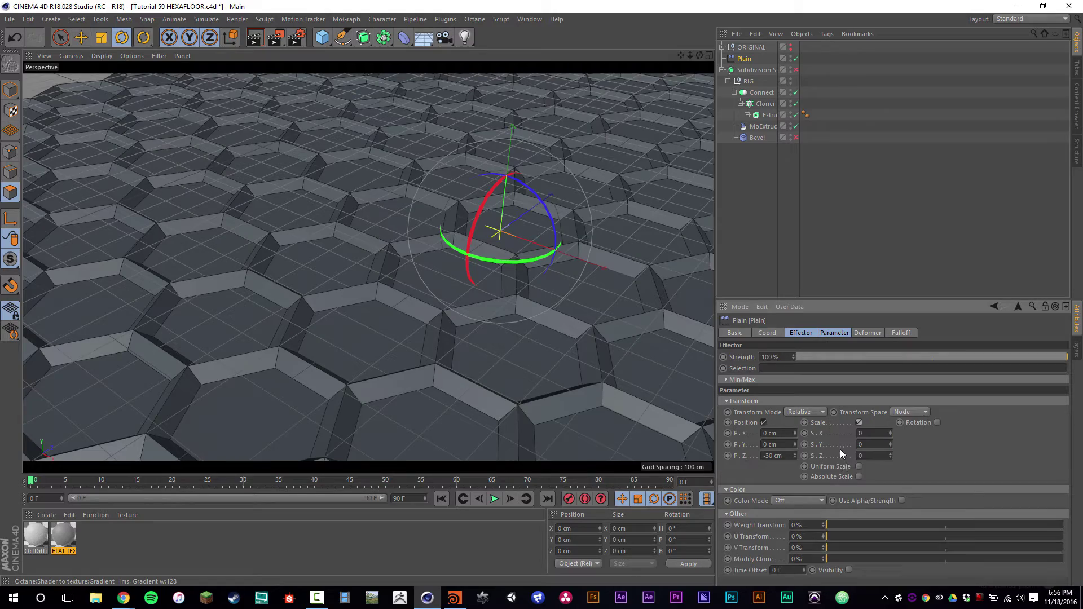
click(856, 466)
mouse_move(889, 433)
mouse_down()
mouse_move(889, 454)
mouse_move(890, 441)
mouse_up()
key(ctrl+z)
alt+drag(425, 292, 471, 296)
key(ctrl+z)
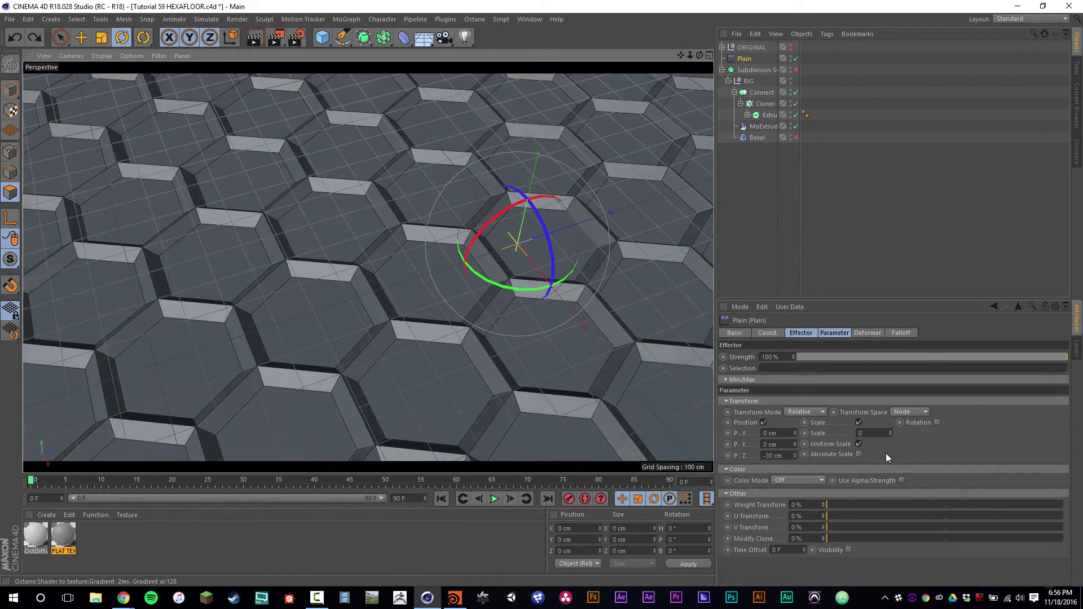
Enable rotation on the Plain effector and try heading twists of the tiles
click(936, 423)
mouse_move(968, 433)
mouse_down()
mouse_move(970, 479)
mouse_move(969, 419)
mouse_up()
key(ctrl+z)
key(ctrl+z)
alt+drag(490, 316, 620, 271)
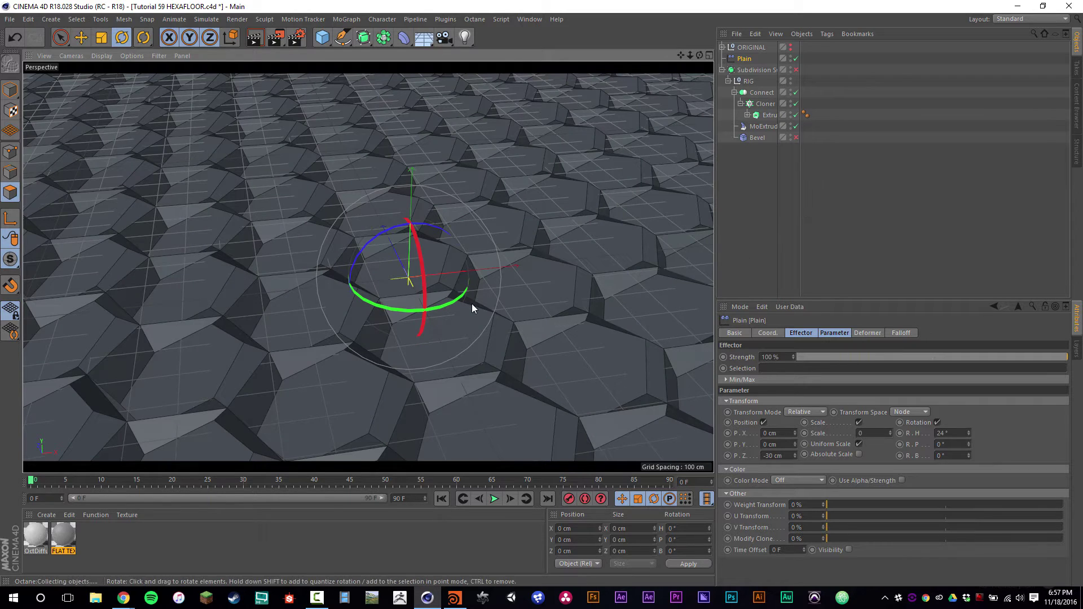
Reset the Plain effector's heading rotation to 0° and save the hexafloor project
key(ctrl+r)
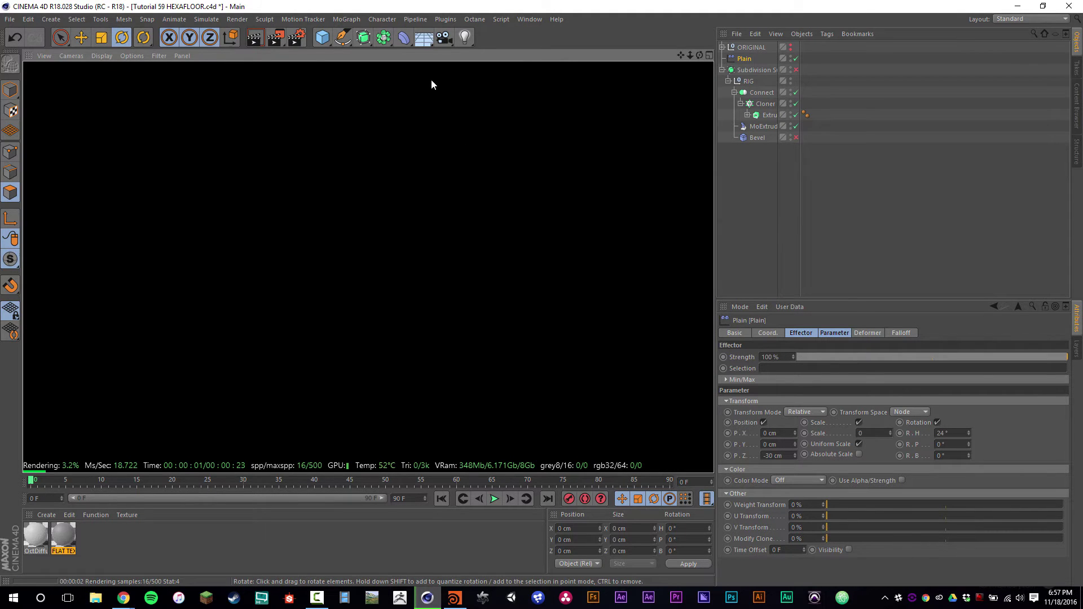
click(773, 204)
alt+drag(535, 272, 288, 338)
click(744, 59)
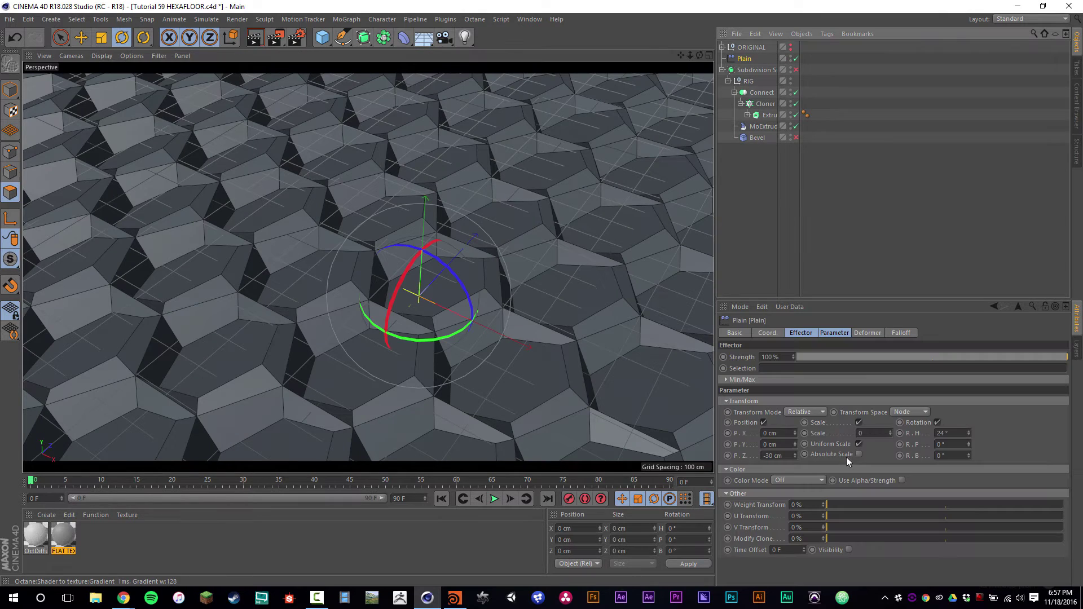
click(951, 436)
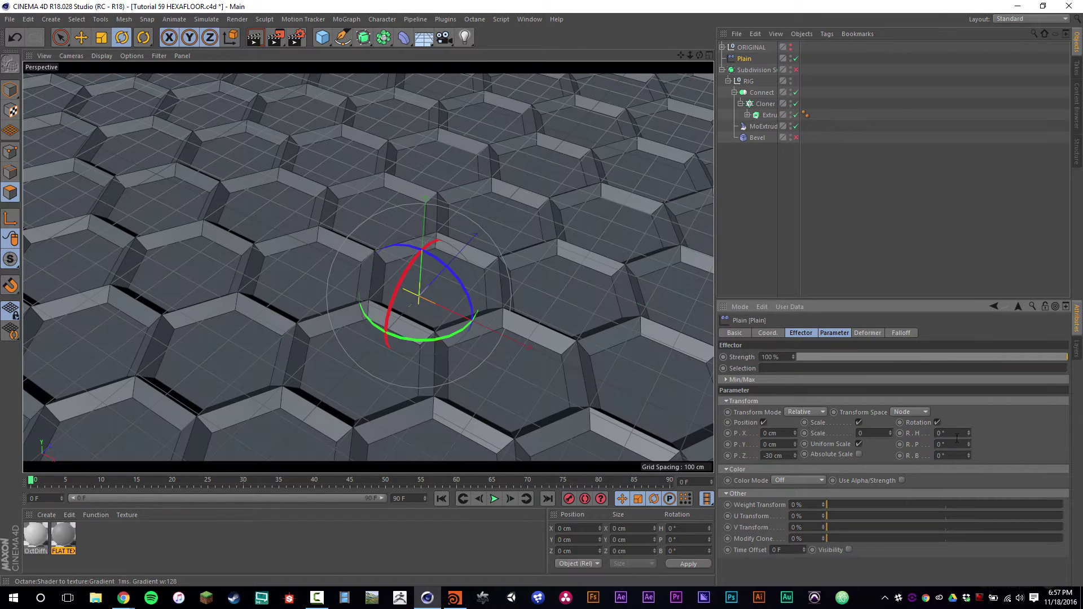
click(863, 192)
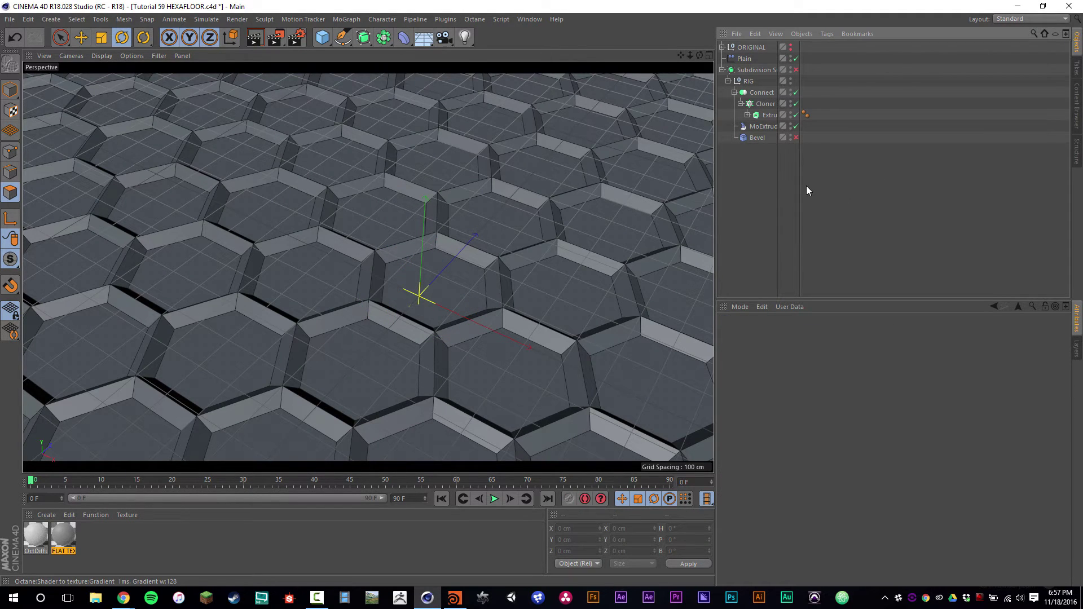
key(ctrl+s)
Give the Plain effector a spherical falloff scaled to 687%
click(761, 127)
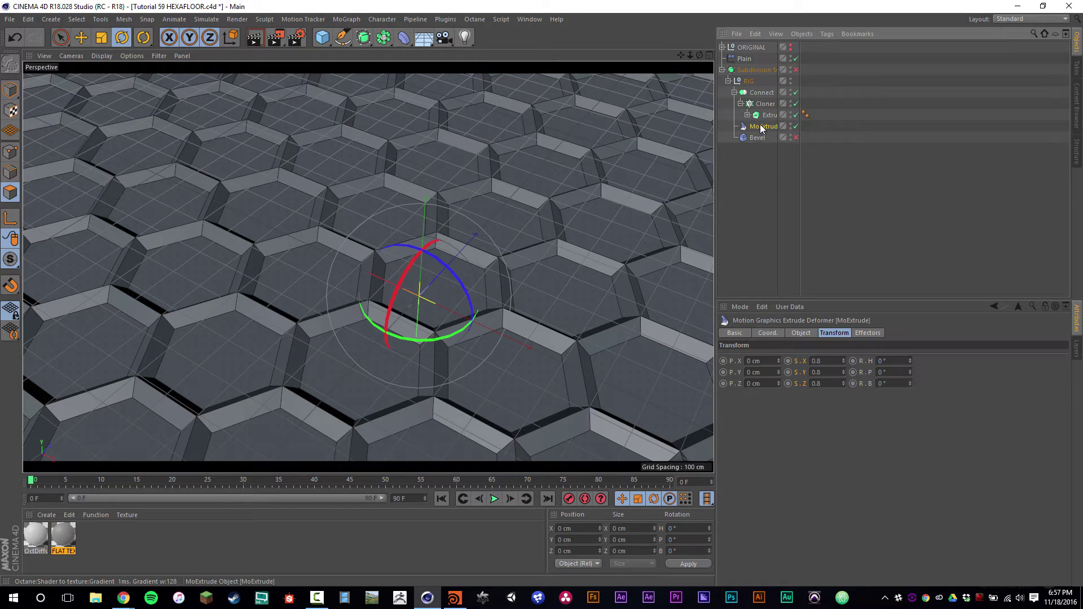
click(746, 59)
click(890, 334)
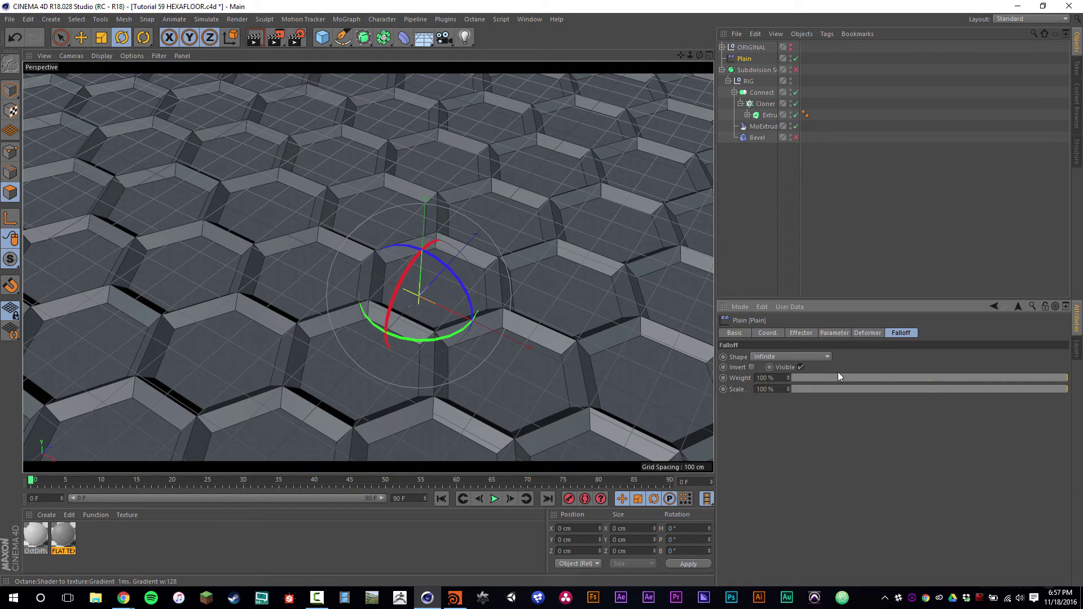
click(789, 357)
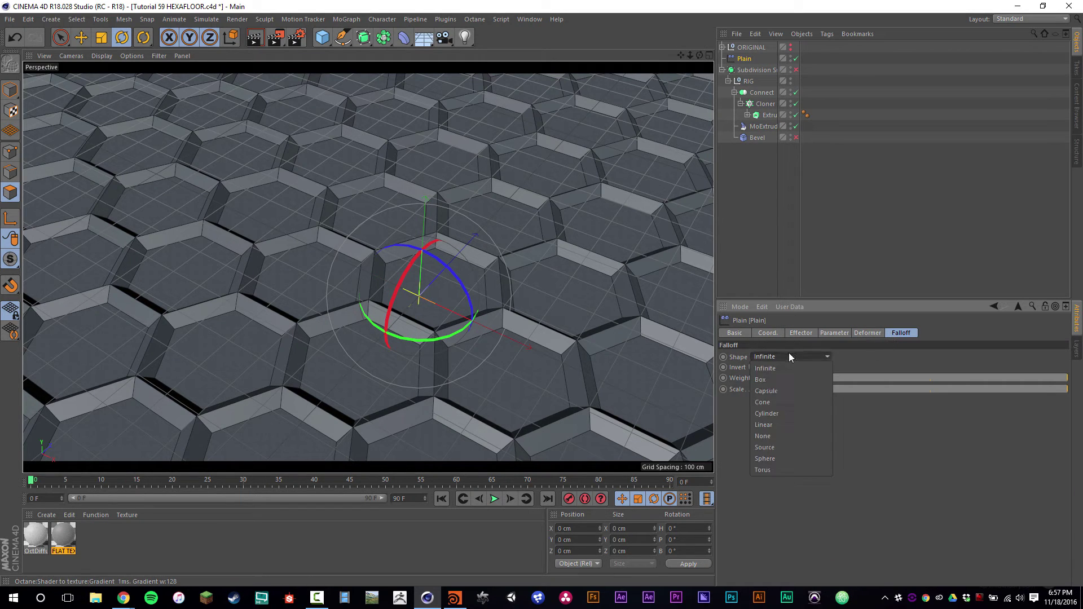
click(781, 458)
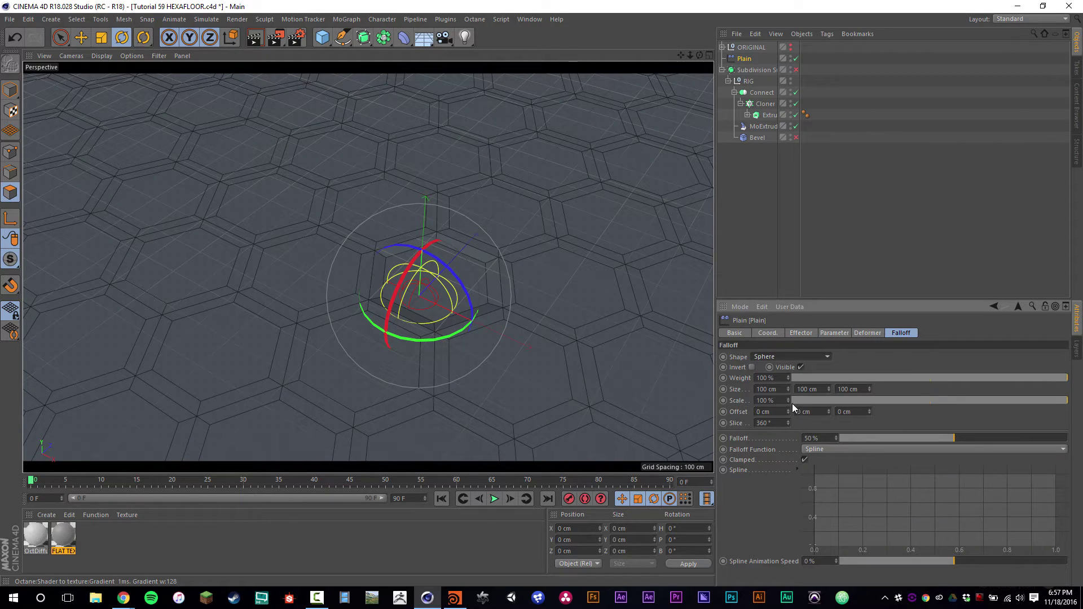
drag(792, 404, 787, 440)
ctrl+drag(743, 58, 744, 65)
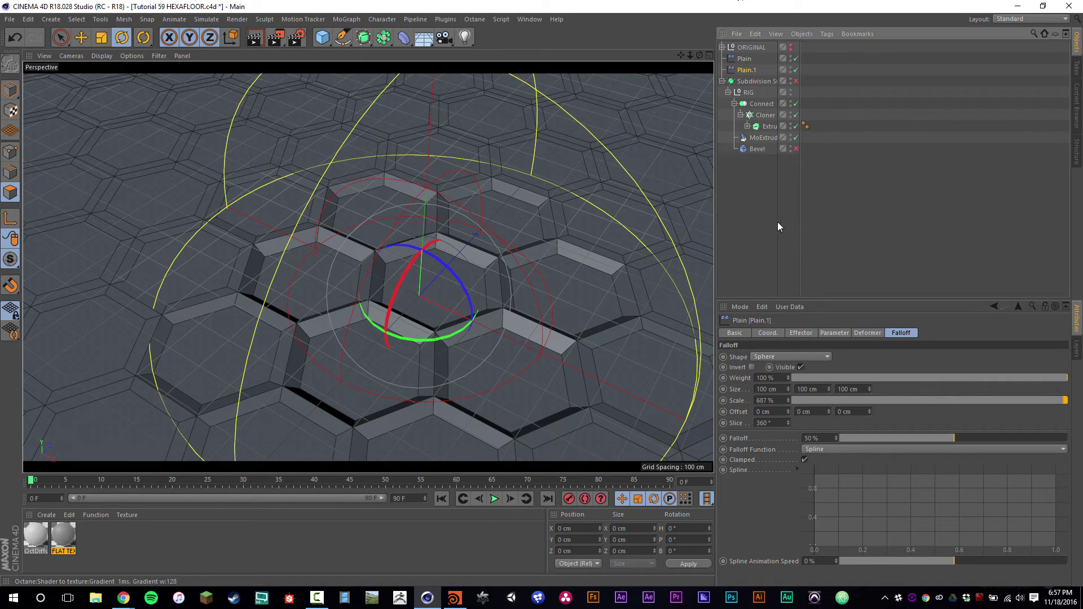
Name the effectors Plain 1 and Plain 2 and add Plain 2 to MoExtrude's Effectors list
double_click(747, 69)
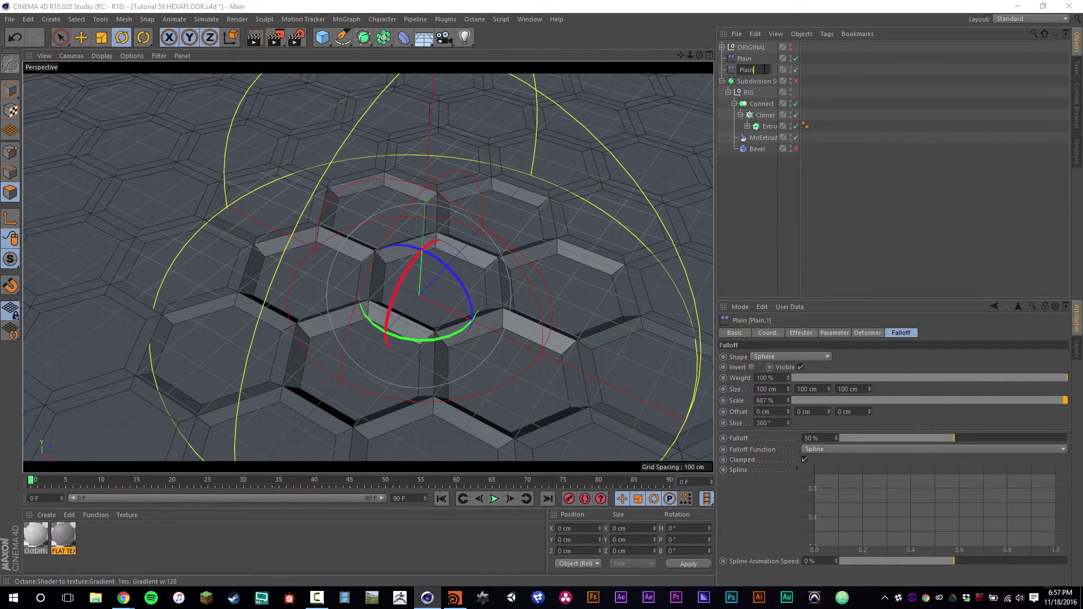
key(shift+Tab)
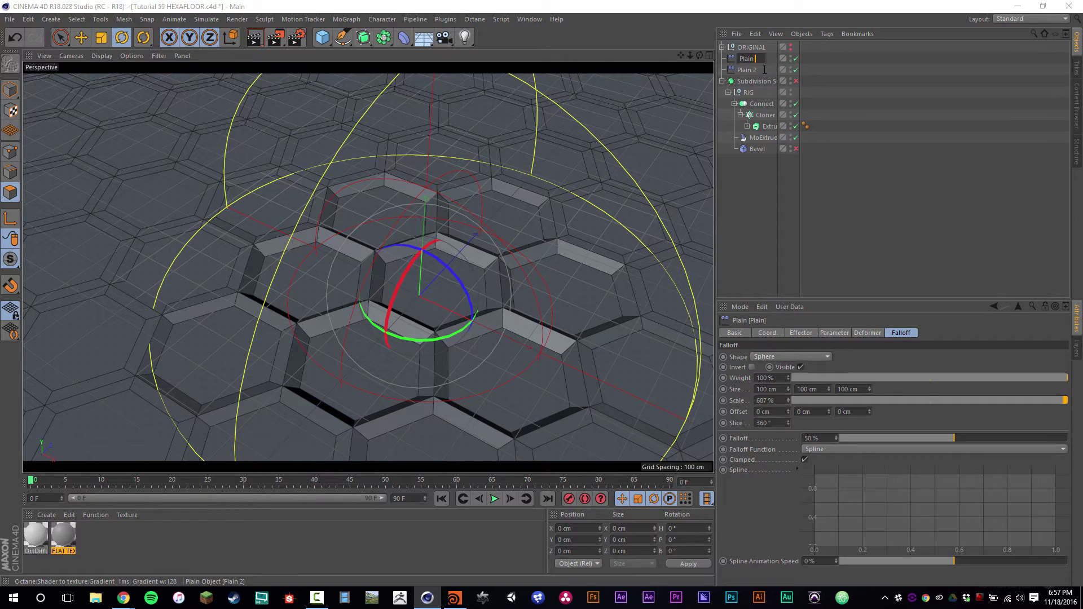
key(Return)
click(772, 137)
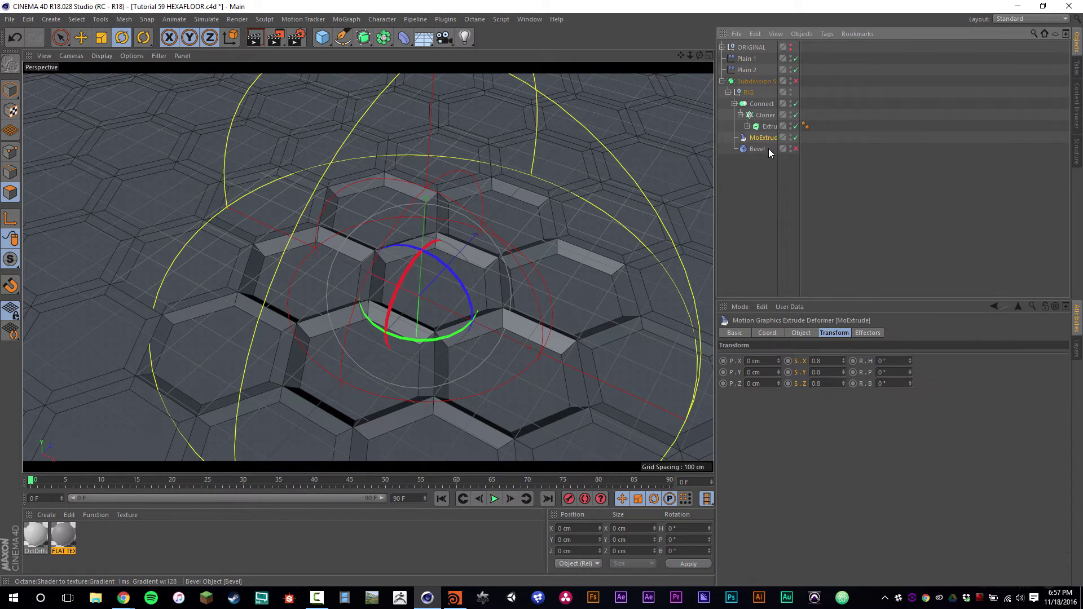
click(867, 332)
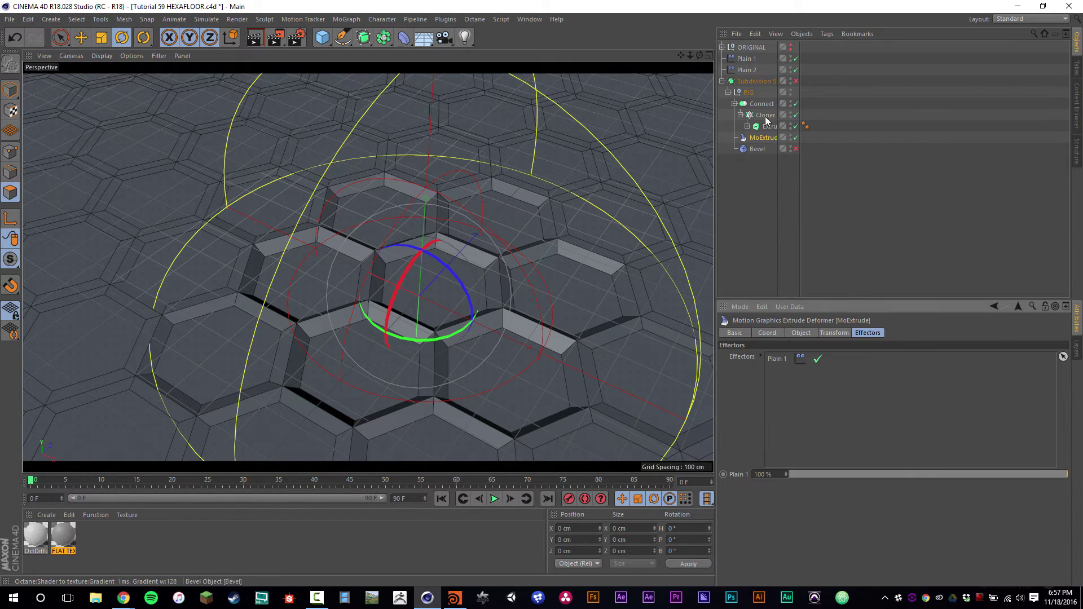
drag(750, 70, 814, 389)
Turn off scaling and rotation for Plain 2
click(746, 70)
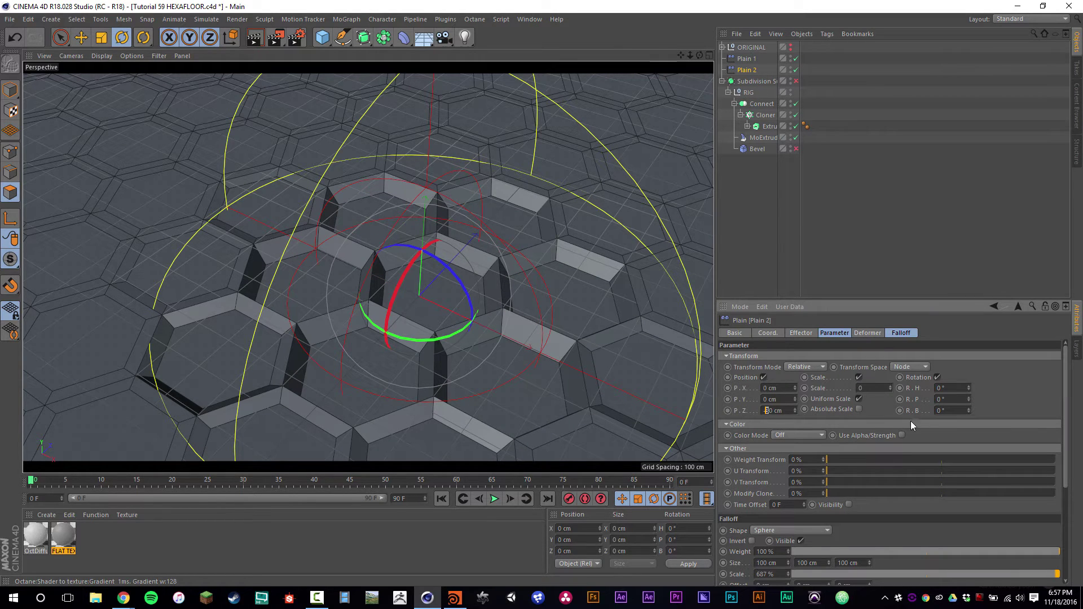
click(859, 378)
click(887, 377)
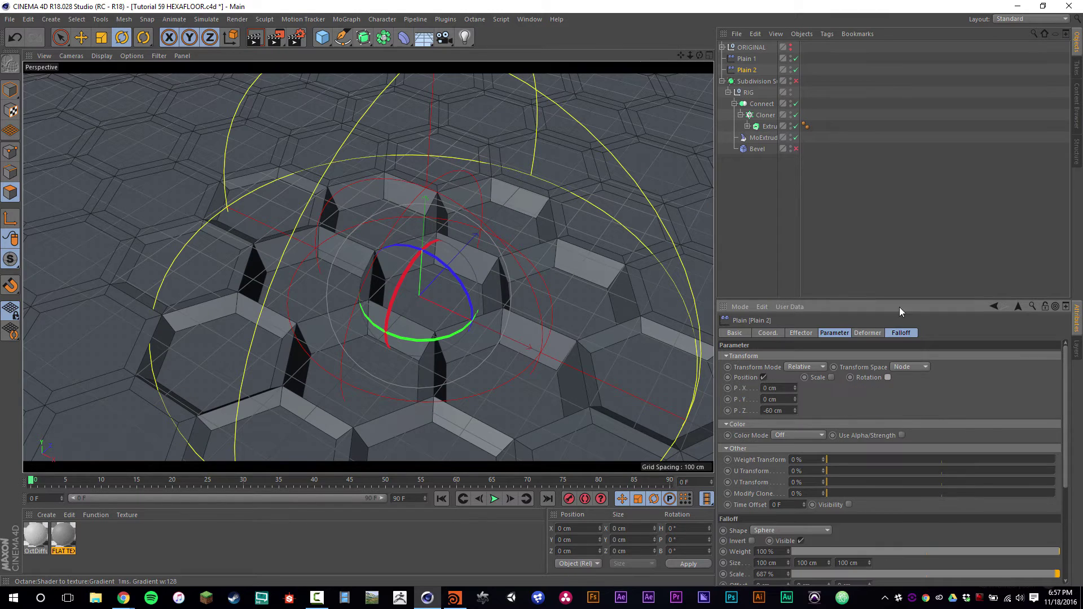
Give Plain 1 a 30 cm Z offset and negative uniform scale, then enable Plain 2
click(745, 59)
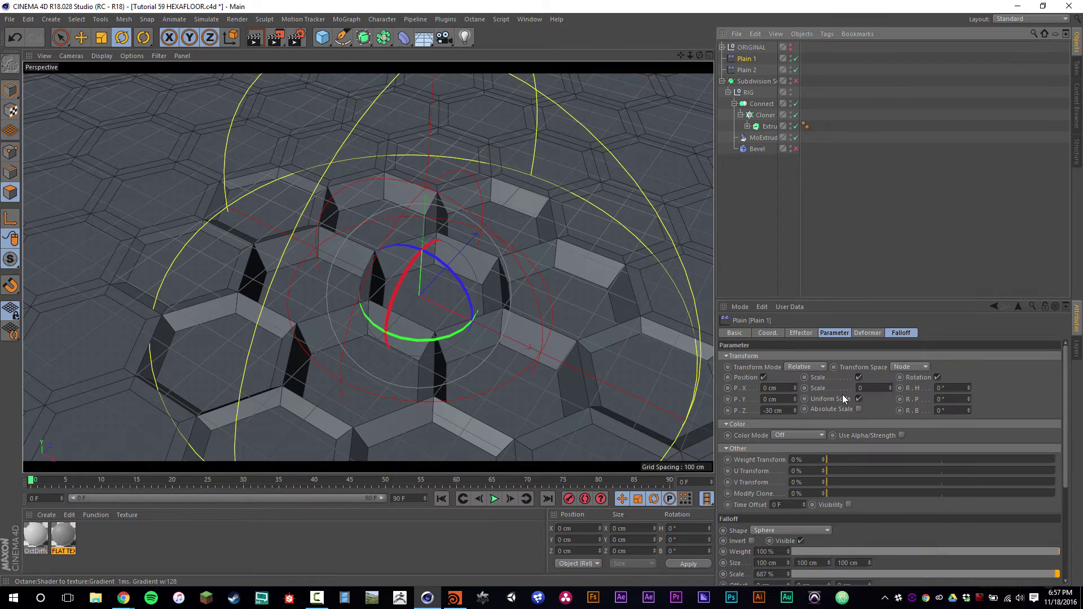
click(937, 377)
text(-0.17)
key(Return)
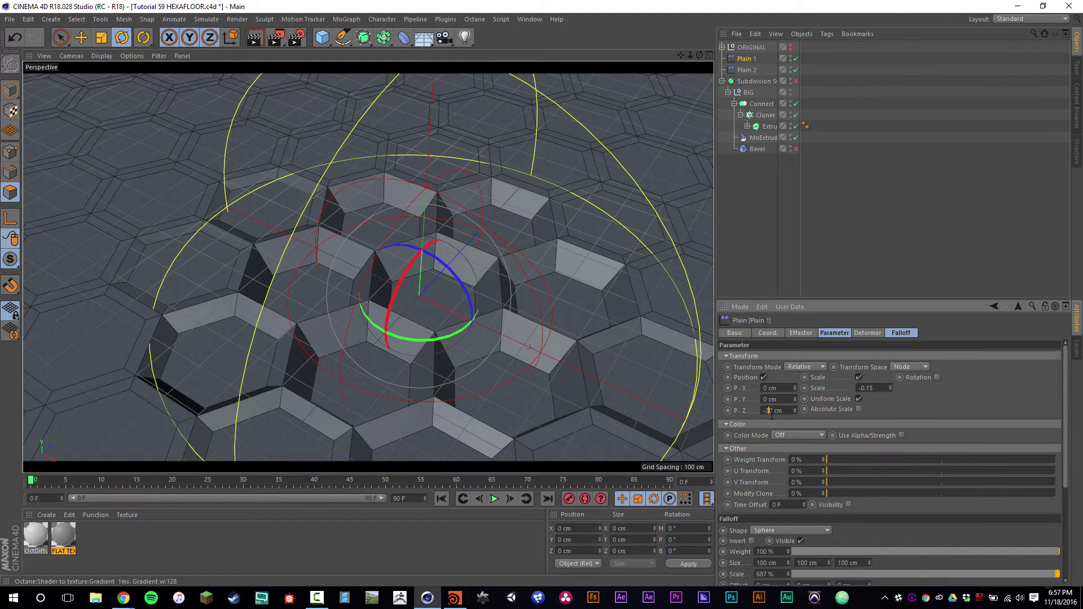
key(Delete)
key(Return)
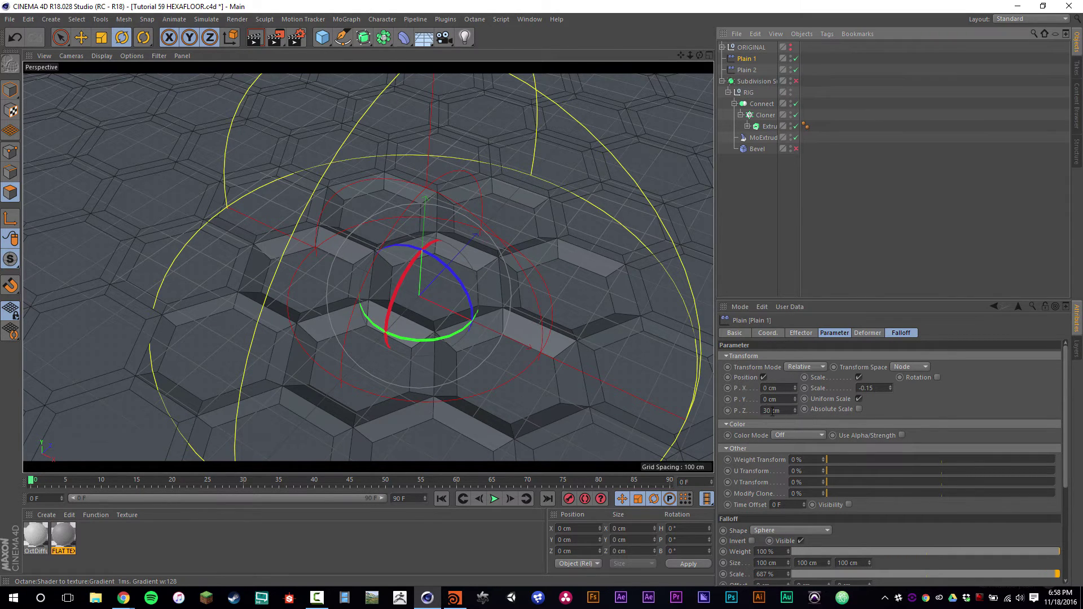
click(796, 72)
Set Plain 2's falloff size to 80 cm and its falloff to about 74%
click(749, 70)
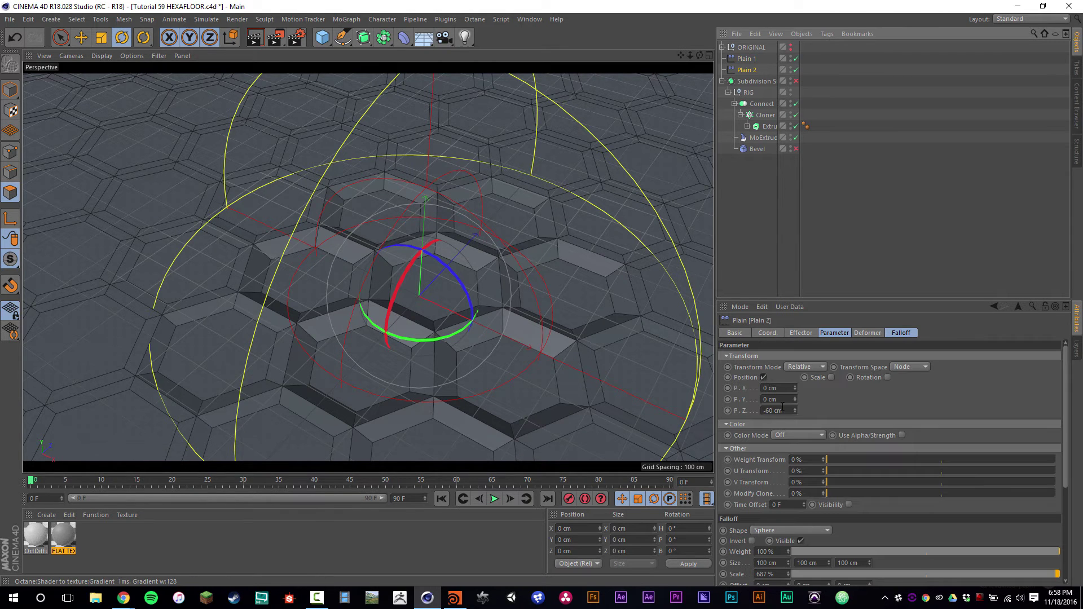
click(900, 335)
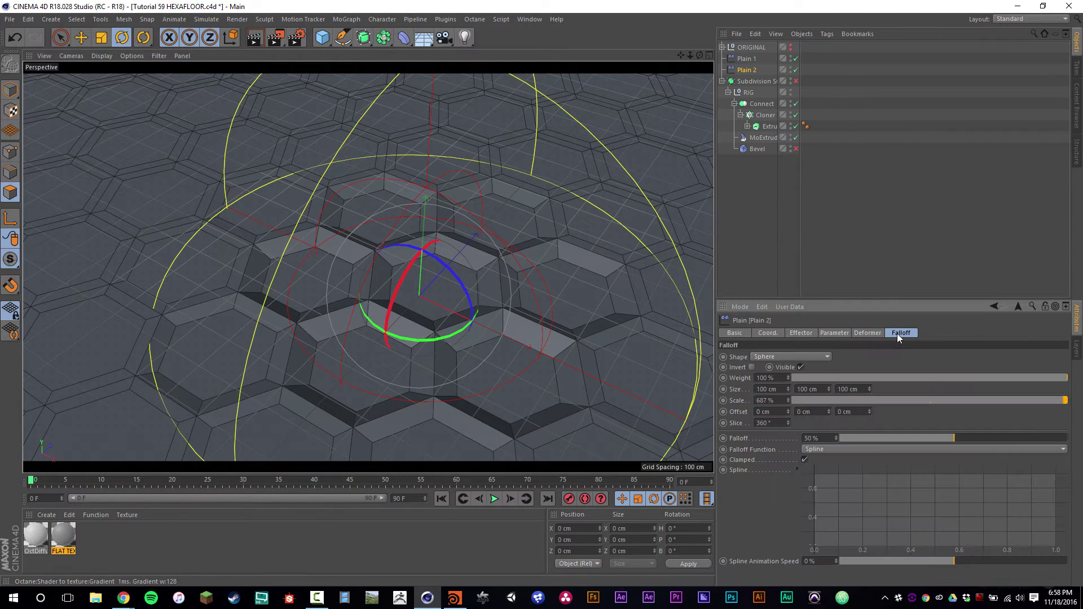
click(777, 389)
text(80)
key(Return)
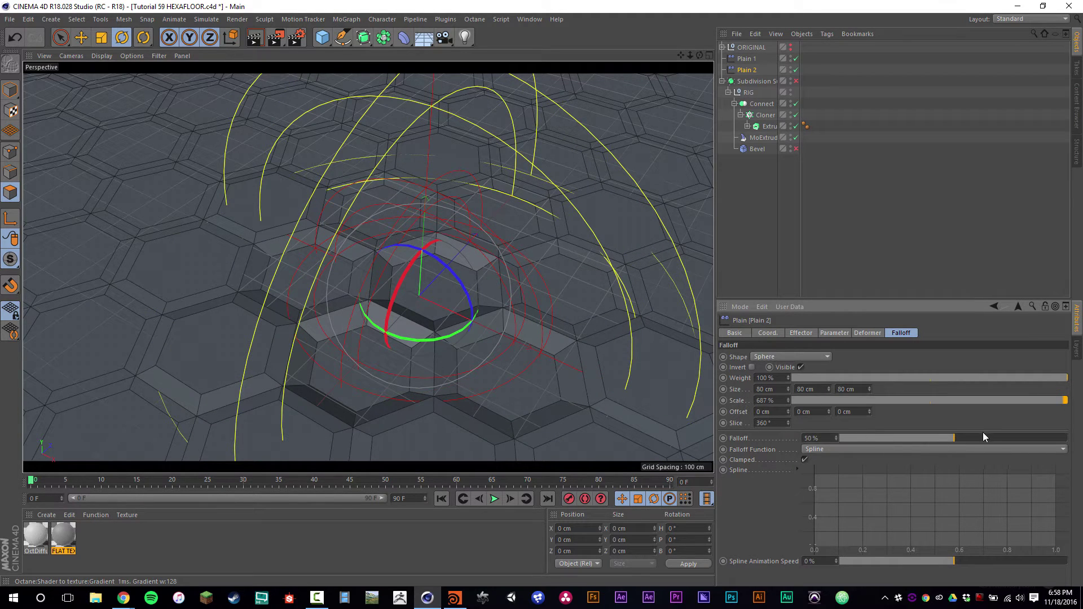
drag(983, 433, 1001, 438)
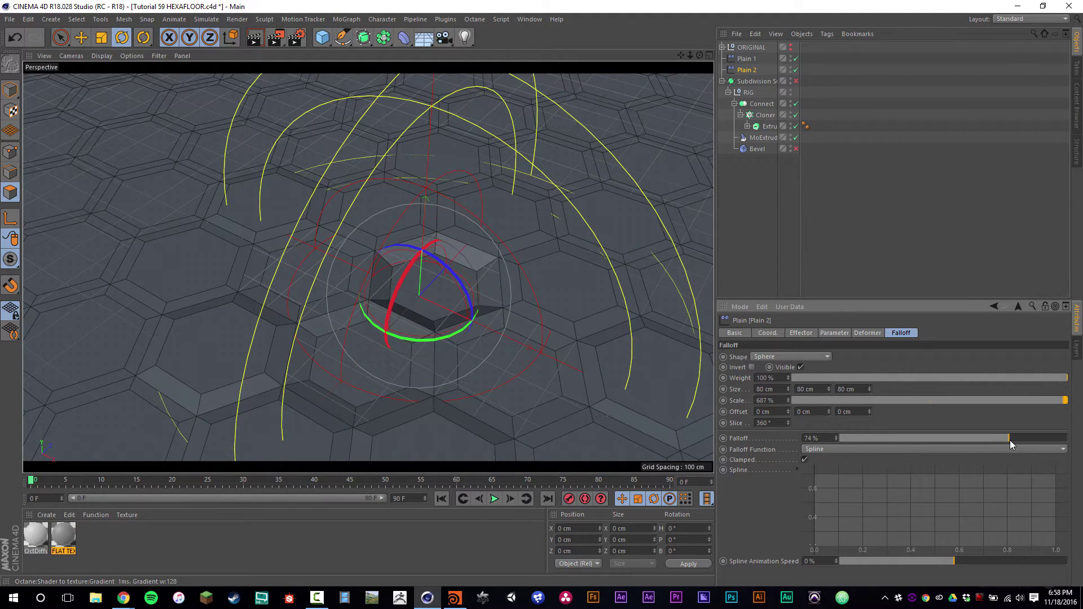
Lower Plain 1's falloff to 20% and nest Plain 2 under Plain 1
click(746, 59)
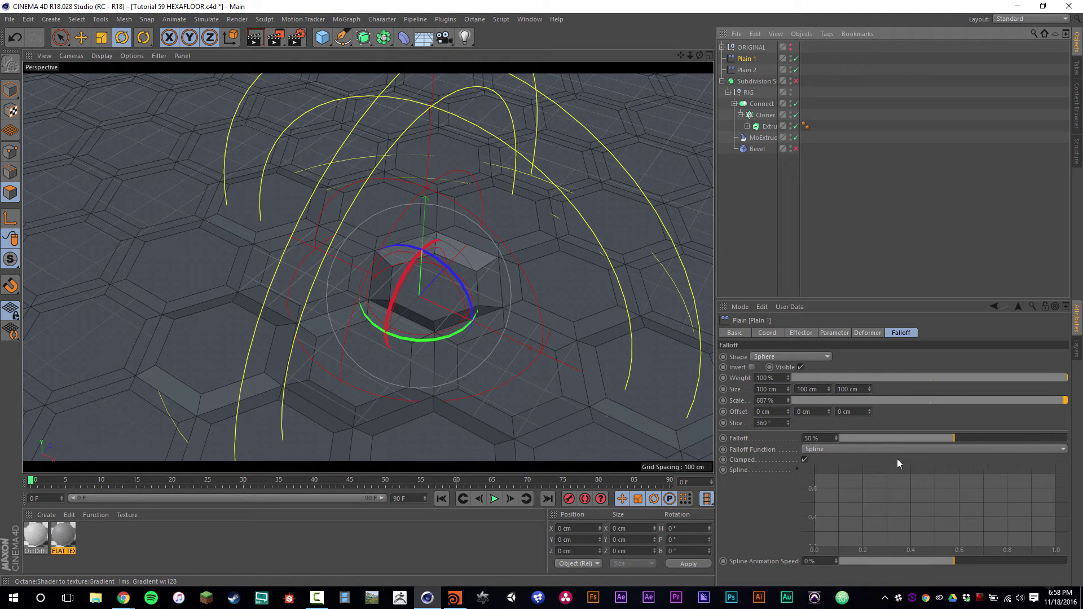
drag(896, 438, 877, 439)
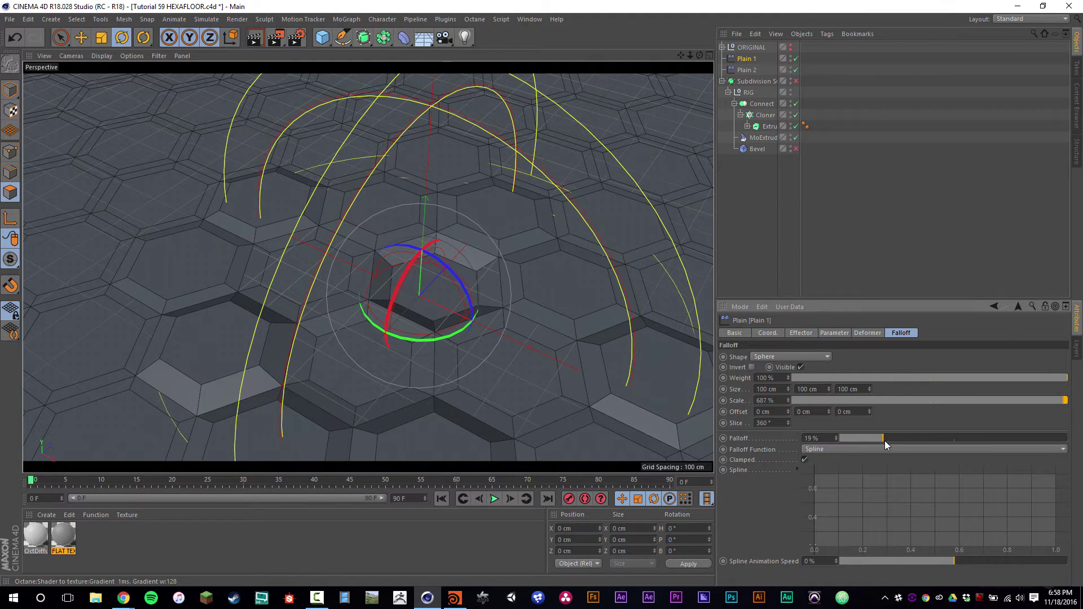
click(770, 179)
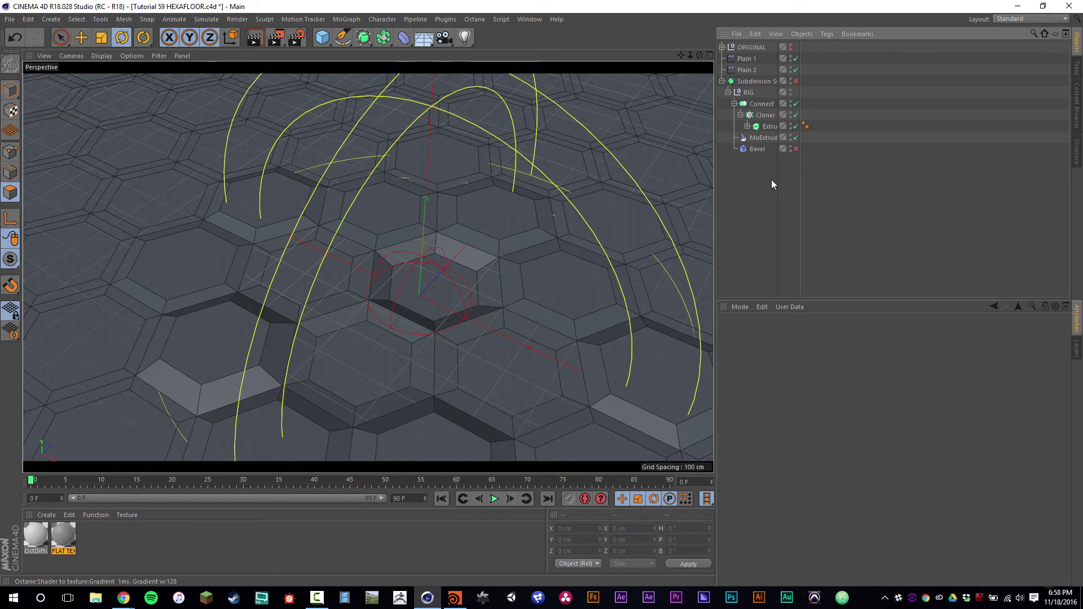
scroll(475, 270, down, 5)
alt+drag(367, 276, 421, 251)
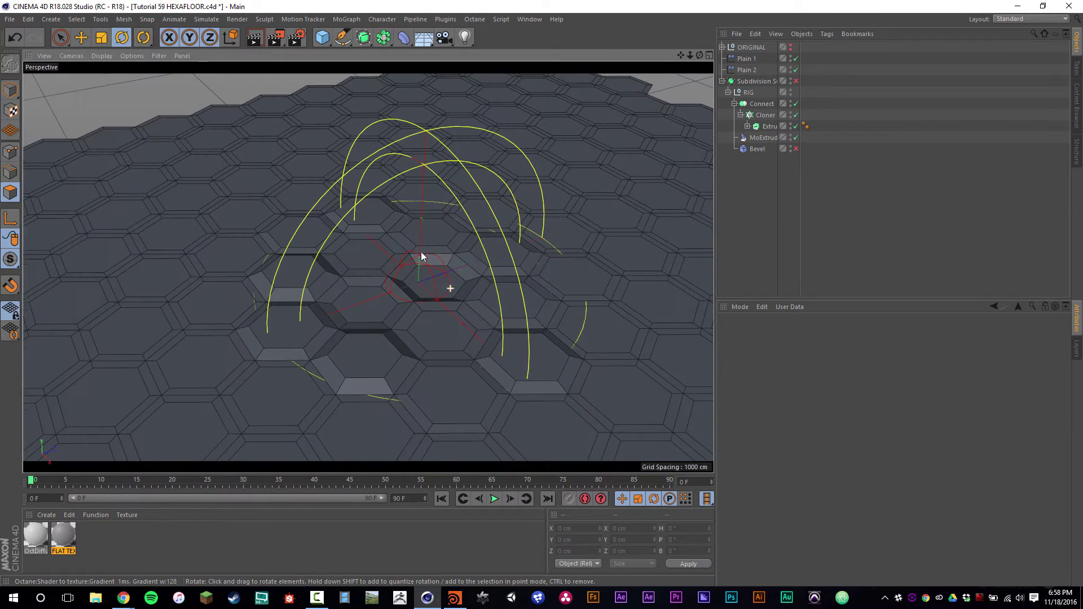
drag(753, 67, 753, 63)
click(749, 60)
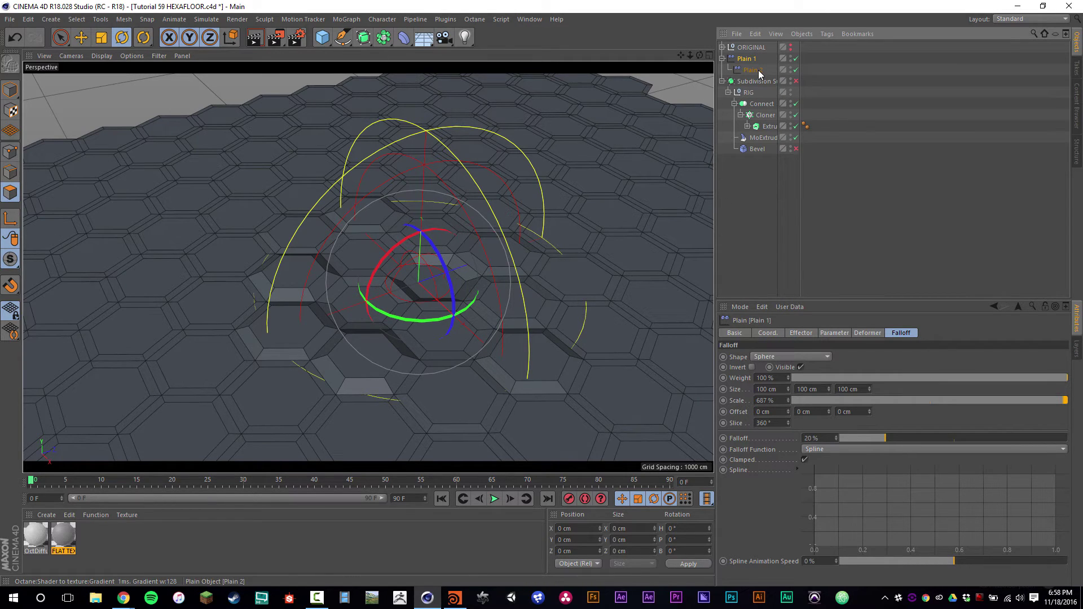
Unparent Plain 2 from Plain 1 and scale both Plains' falloff to about 704%
drag(737, 78, 738, 77)
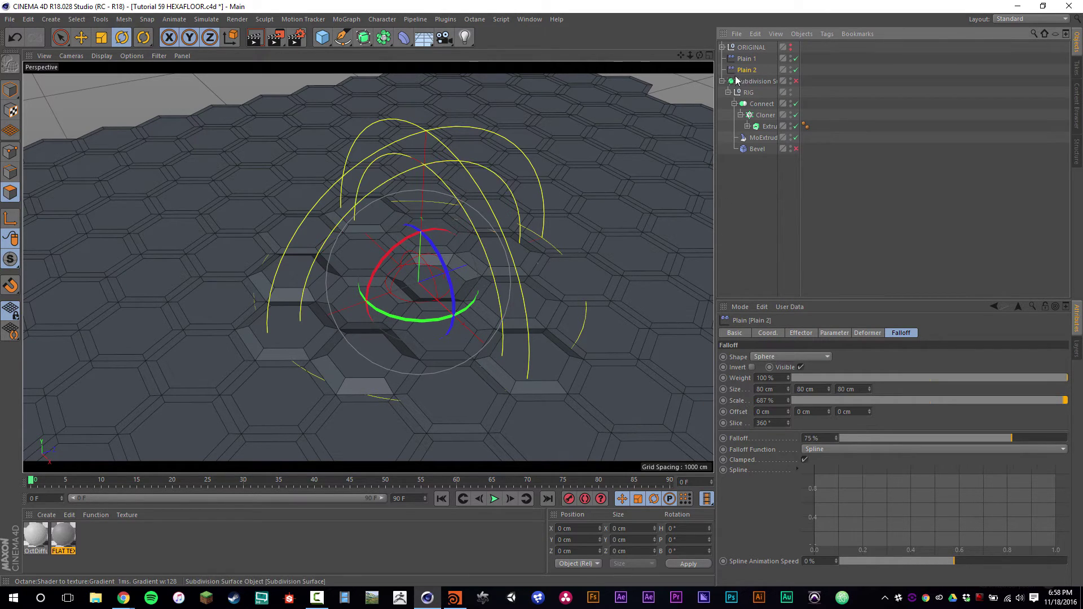
shift+click(749, 59)
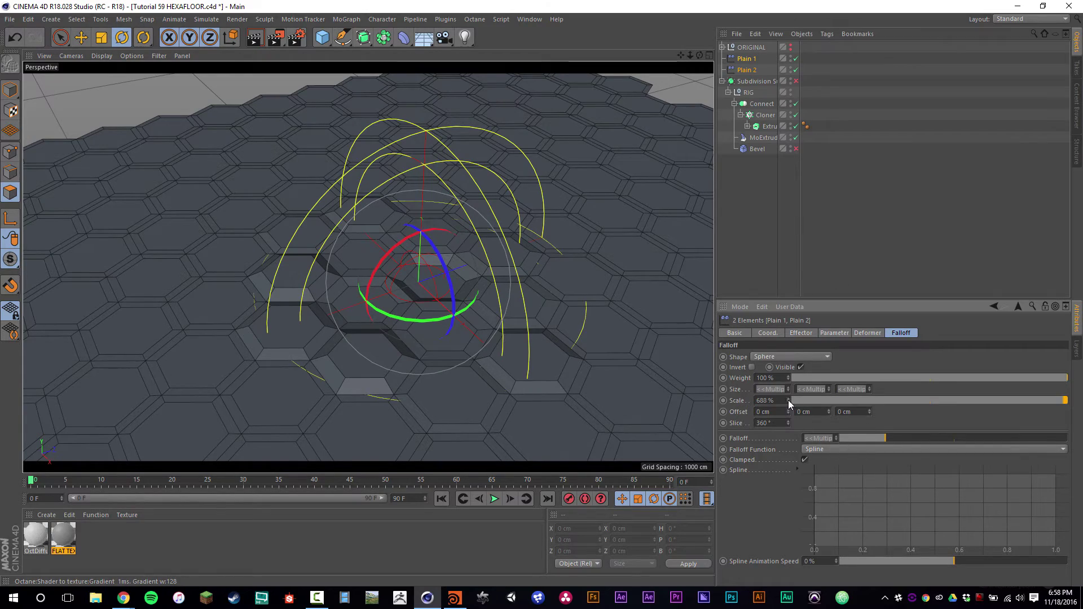
mouse_move(787, 401)
mouse_down()
mouse_move(787, 366)
mouse_move(787, 416)
mouse_move(788, 379)
mouse_move(788, 392)
mouse_up()
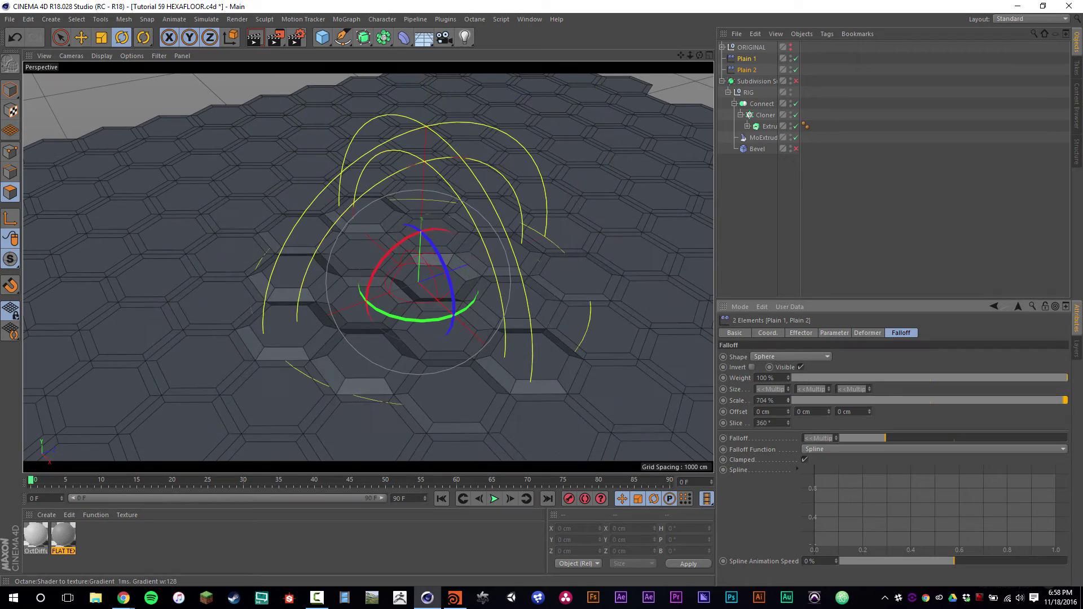
Move both Plain effectors 70 cm along Z, then nudge them along X and Y over the floor centre
alt+drag(364, 378, 445, 303)
alt+right_drag(446, 303, 581, 298)
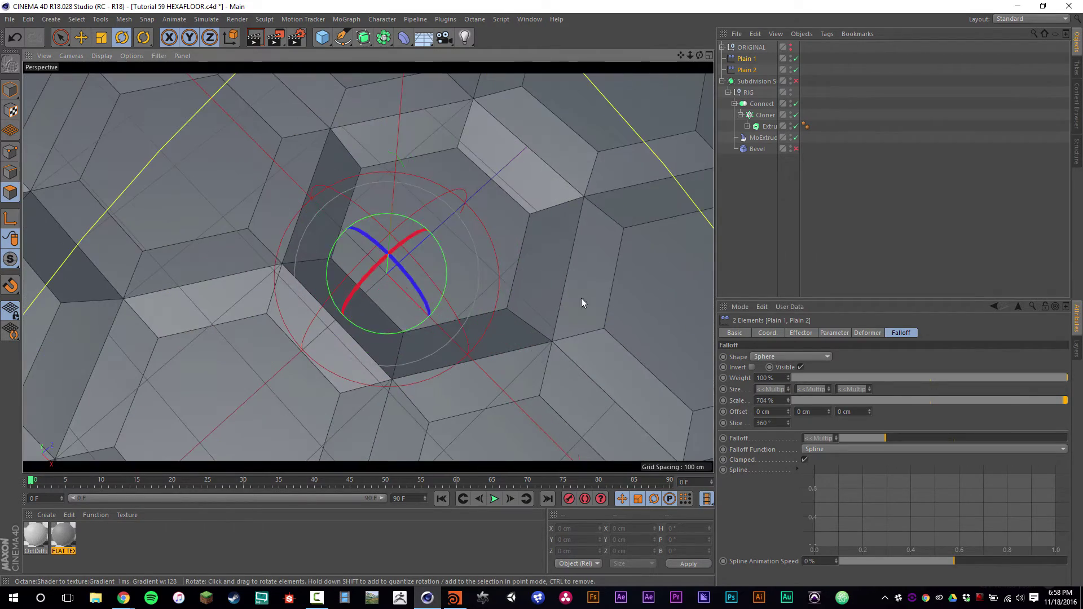
key(e)
drag(442, 227, 357, 145)
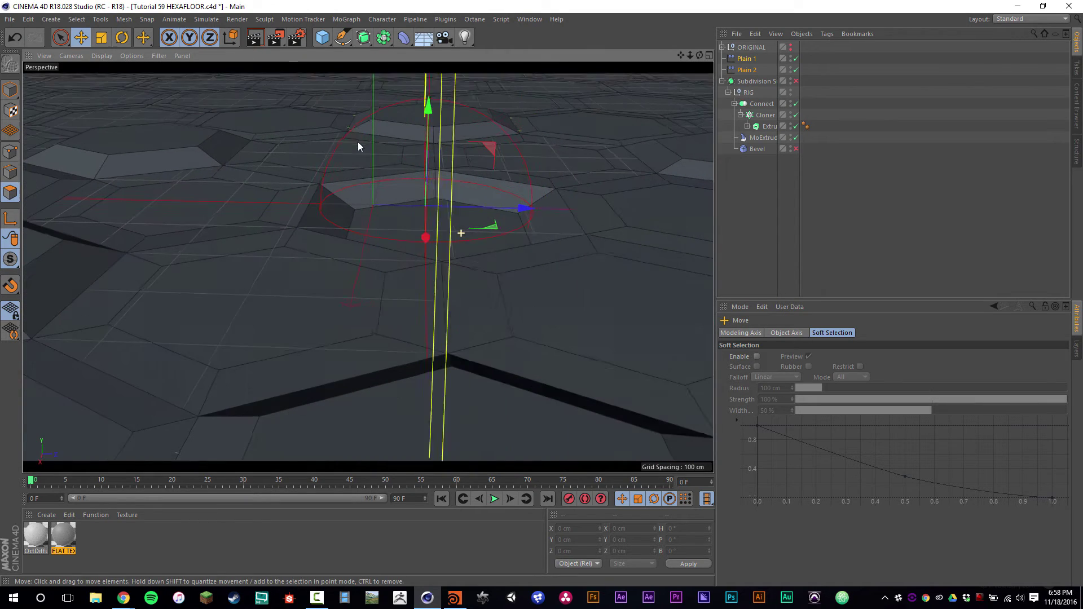
drag(517, 210, 518, 213)
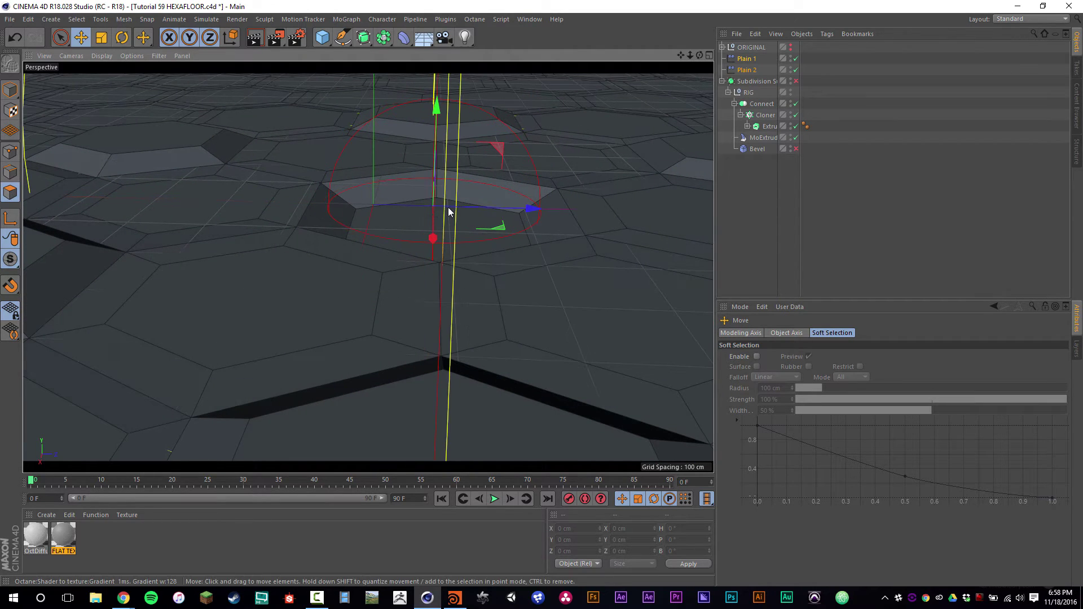
drag(435, 127, 451, 166)
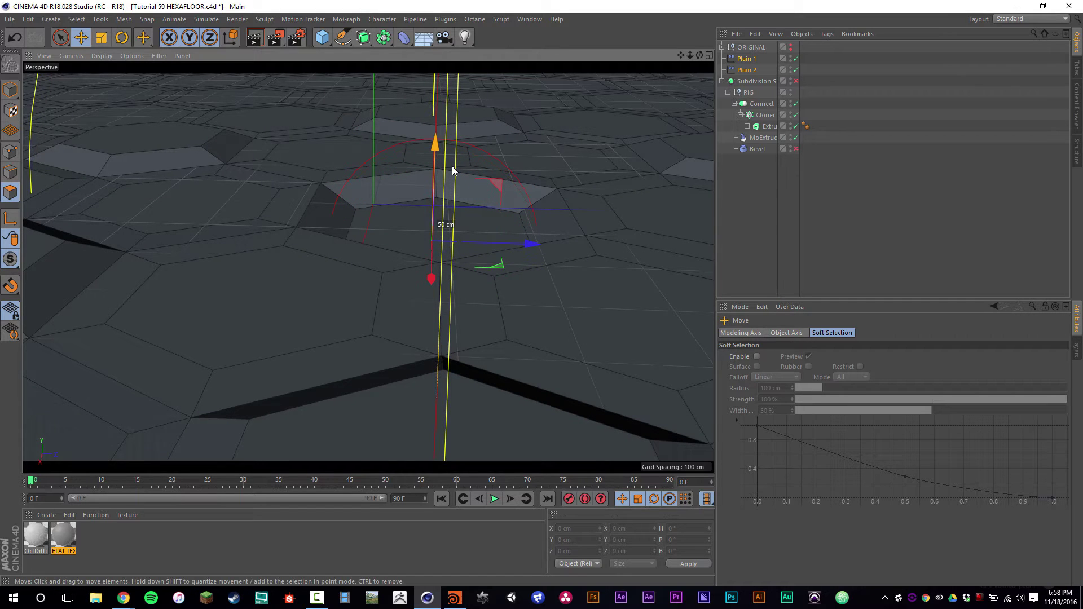
alt+drag(441, 235, 368, 247)
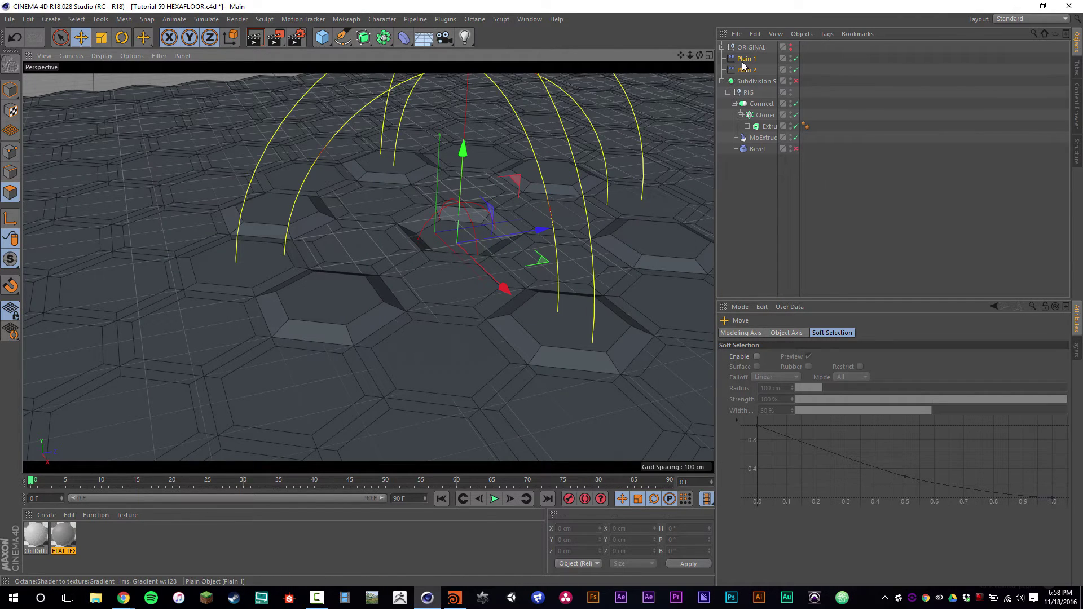
Set both Plains' falloff scale to 0.1%, then drag it up to 1099.1% to lift the central cells
click(743, 61)
shift+click(743, 71)
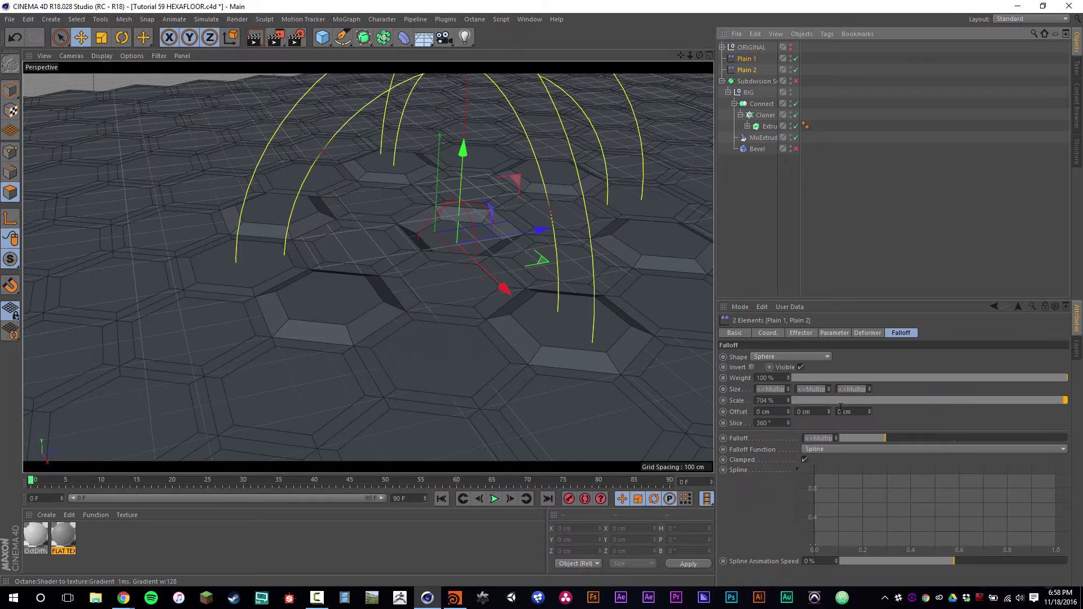
double_click(780, 401)
text(0.1)
key(Return)
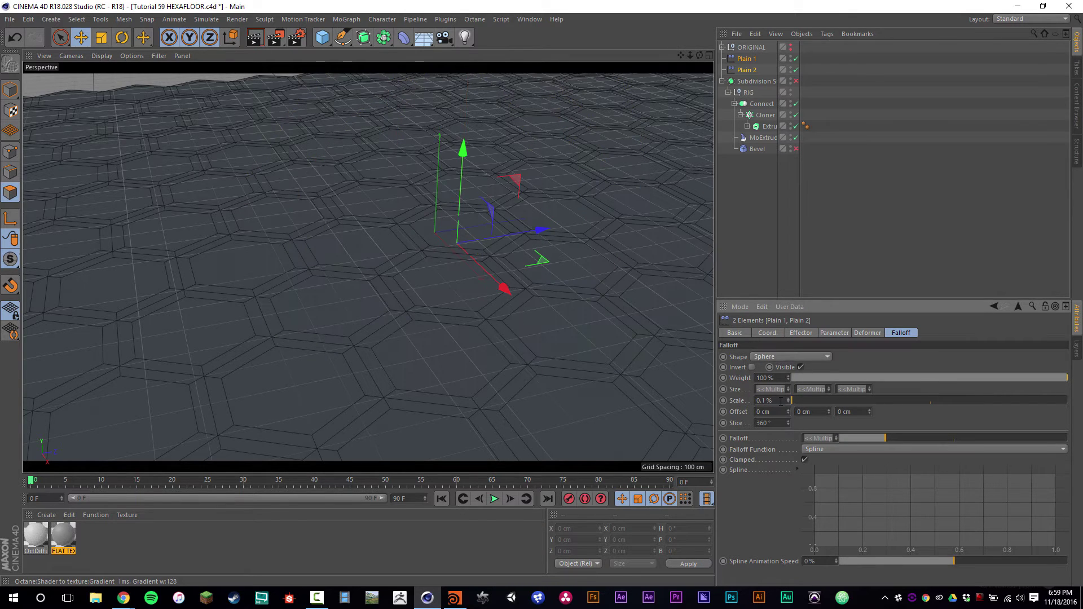
drag(847, 400, 1076, 400)
drag(788, 401, 787, 408)
mouse_move(1066, 400)
mouse_down()
mouse_move(793, 400)
mouse_move(1065, 400)
mouse_up()
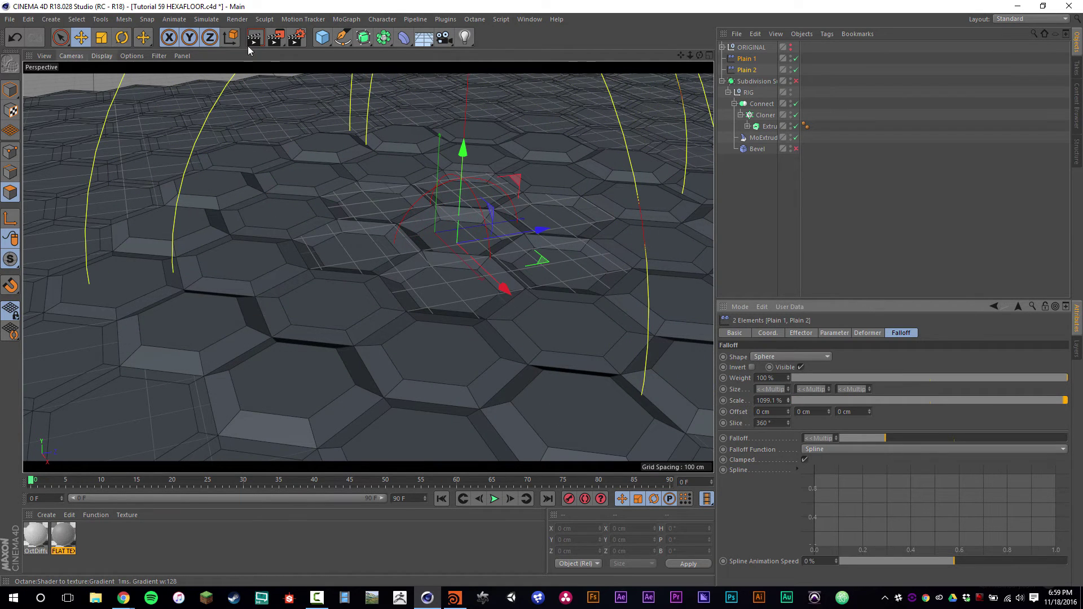
Add a Delay effector below Plain 2 and confirm it appears in the MoExtrude's Effectors list
click(346, 20)
mouse_move(373, 38)
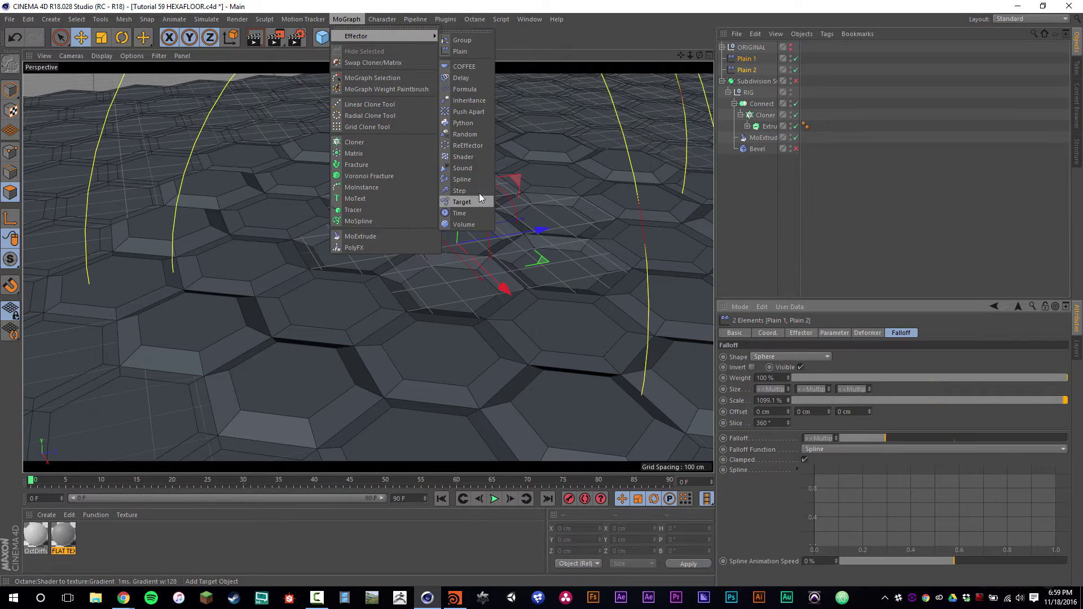
click(473, 76)
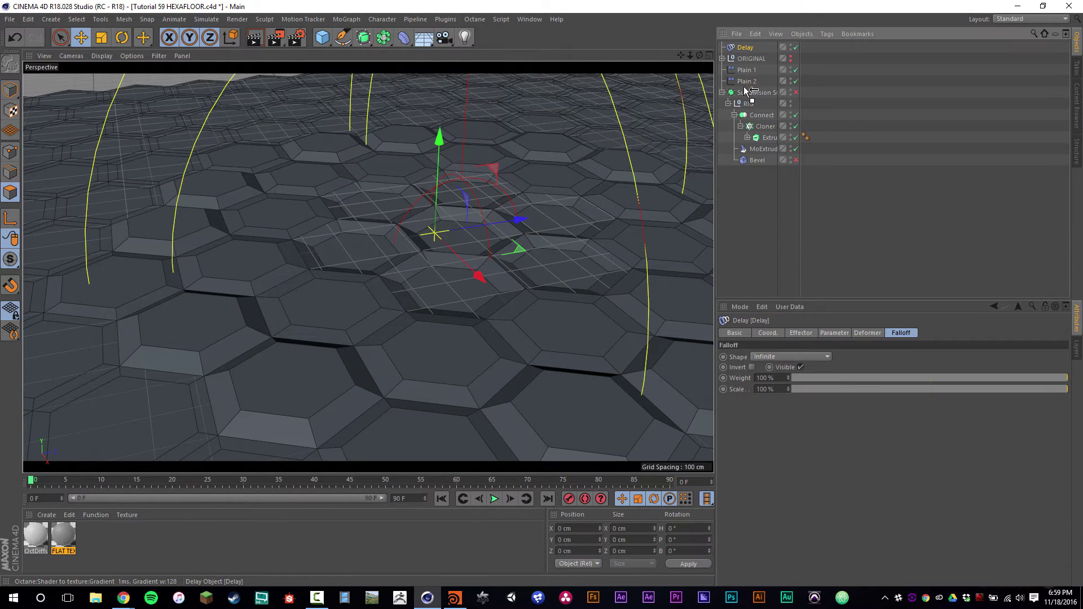
drag(747, 91, 860, 394)
click(763, 149)
click(863, 332)
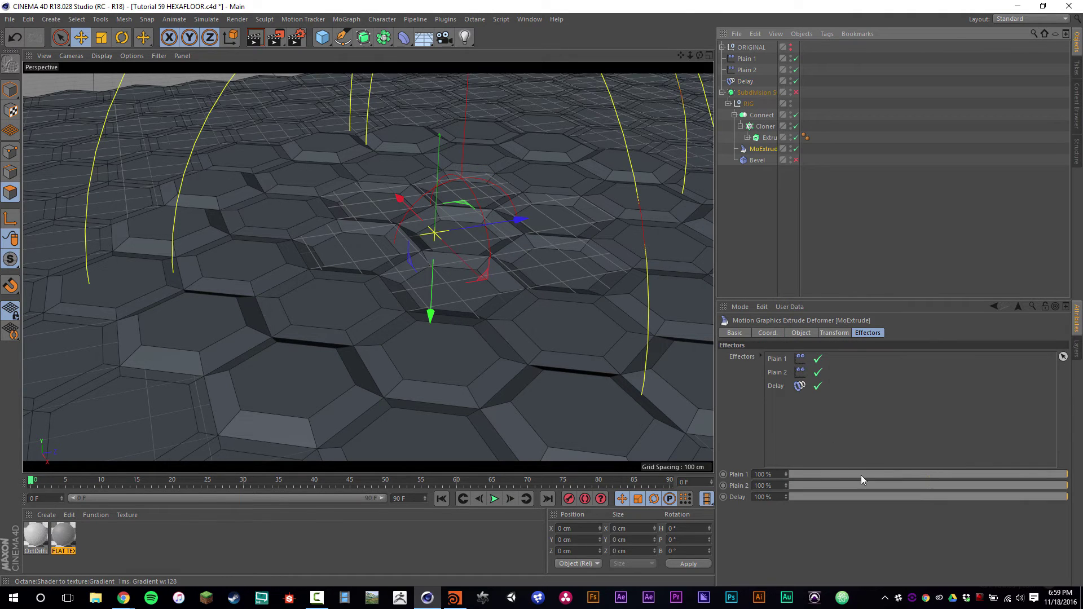
Set the Delay effector to Spring mode and adjust its strength
click(745, 81)
click(800, 332)
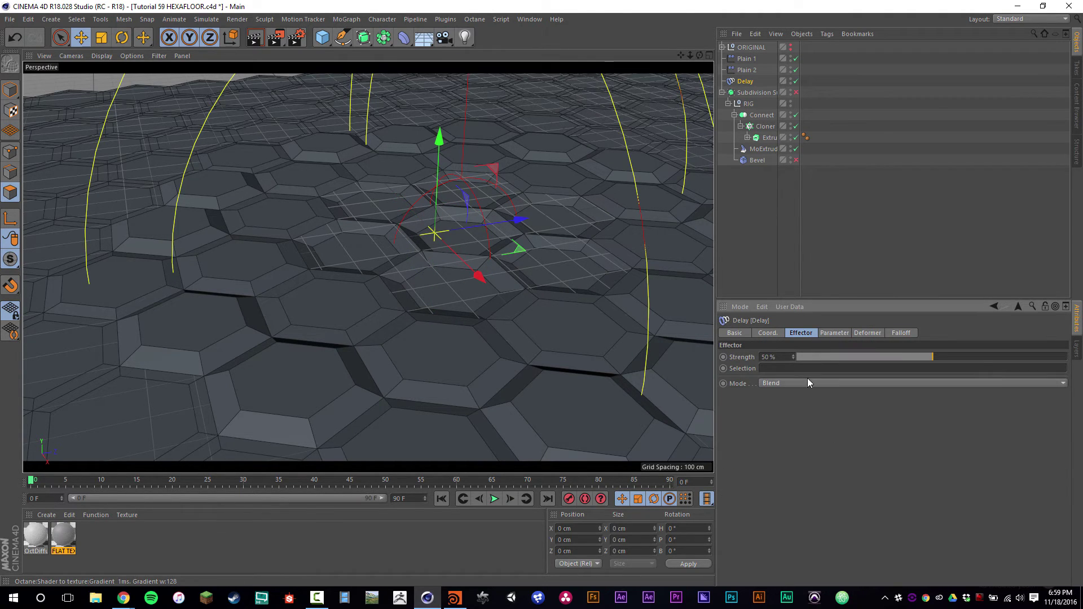
click(807, 383)
click(796, 409)
drag(765, 360, 761, 359)
drag(768, 56, 747, 71)
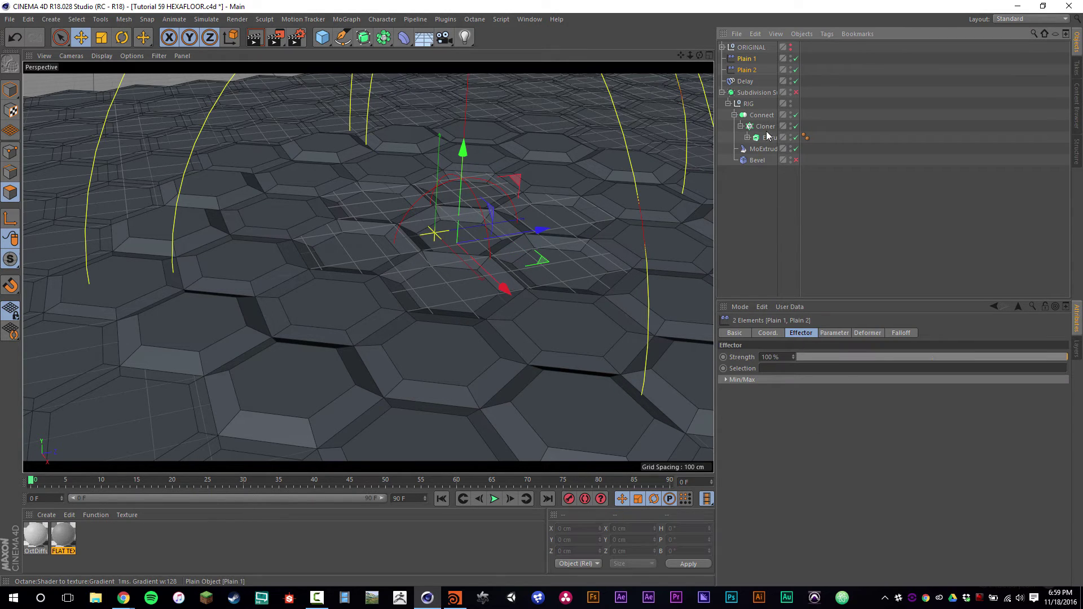
Set Plain 2's falloff size to 70 cm
click(830, 336)
click(870, 333)
click(902, 334)
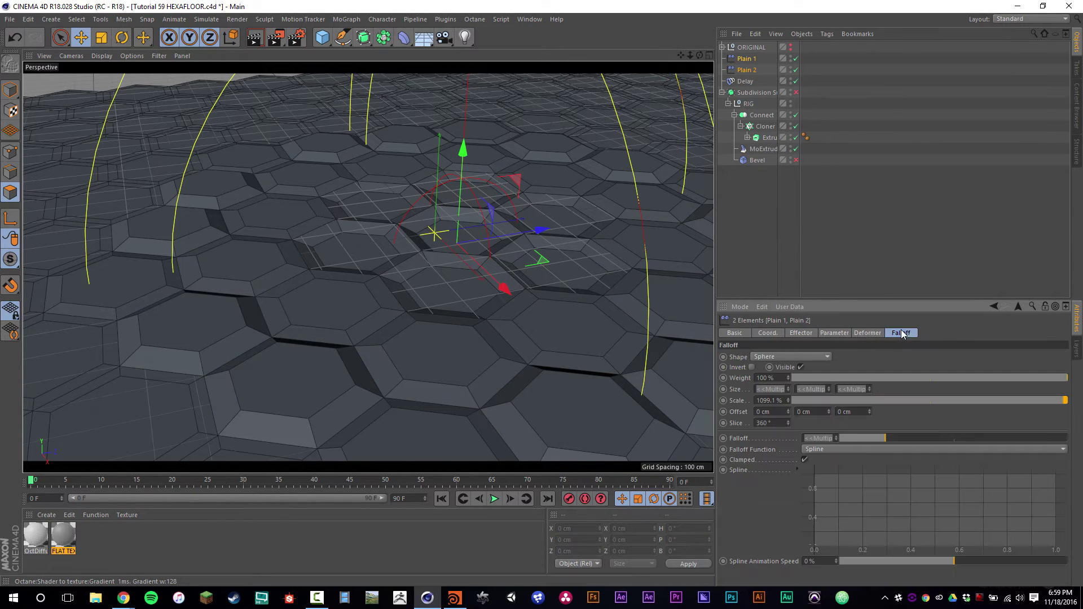
click(788, 68)
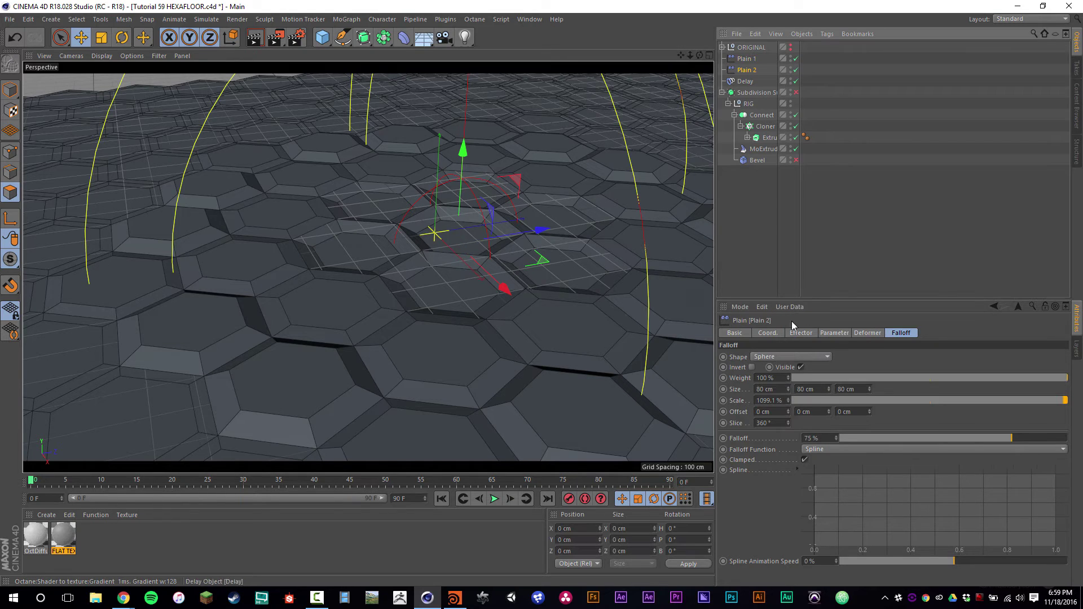
click(780, 389)
text(70)
key(Tab)
text(70)
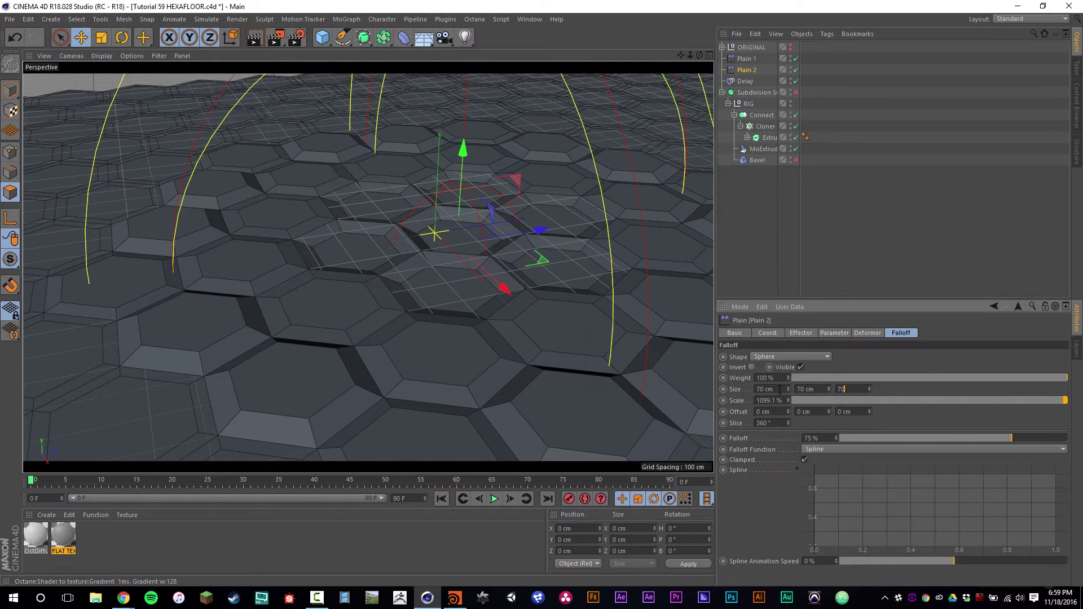
key(Return)
Reselect both Plains and set their shared falloff scale to 0%
ctrl+click(745, 59)
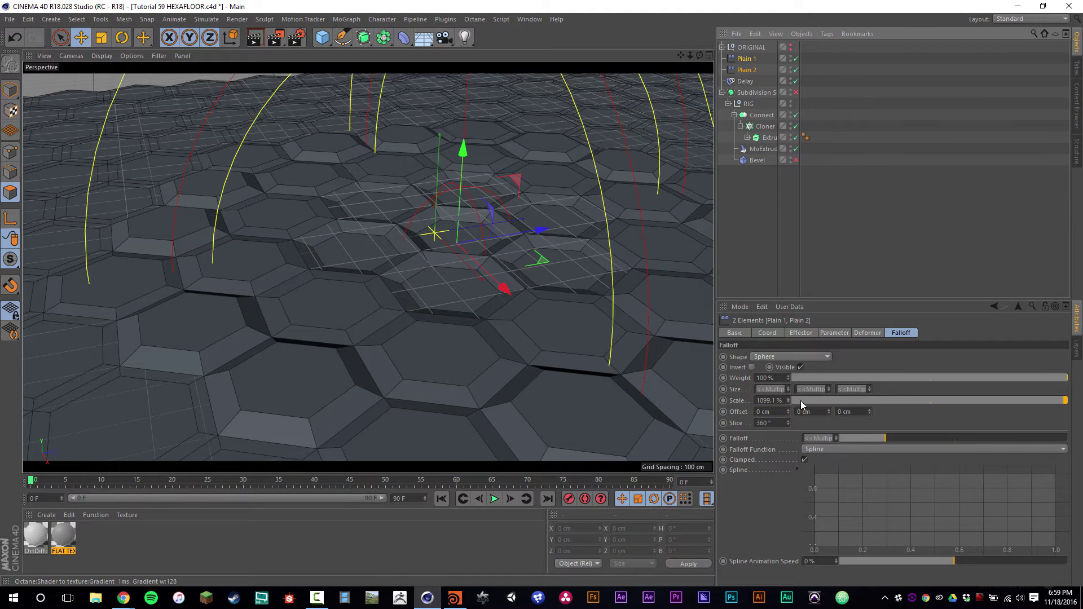
drag(800, 400, 782, 405)
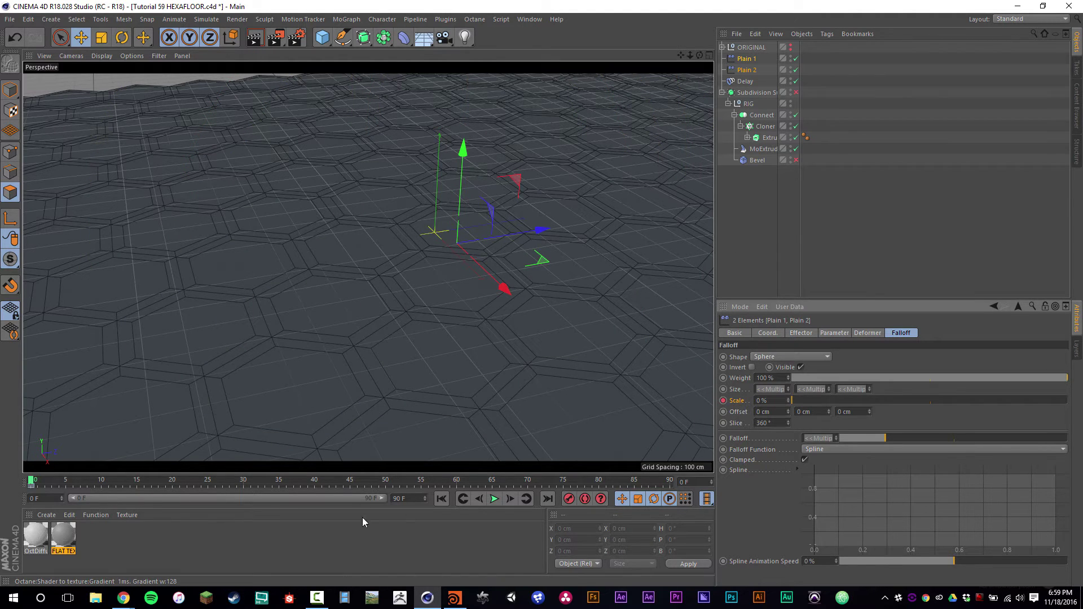
drag(356, 483, 440, 492)
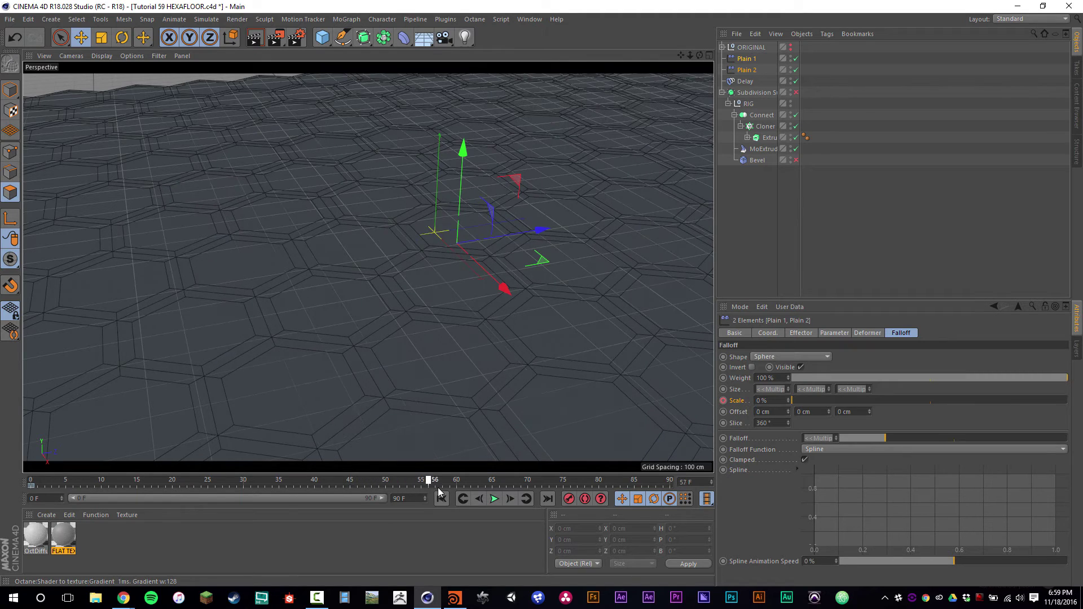
click(760, 399)
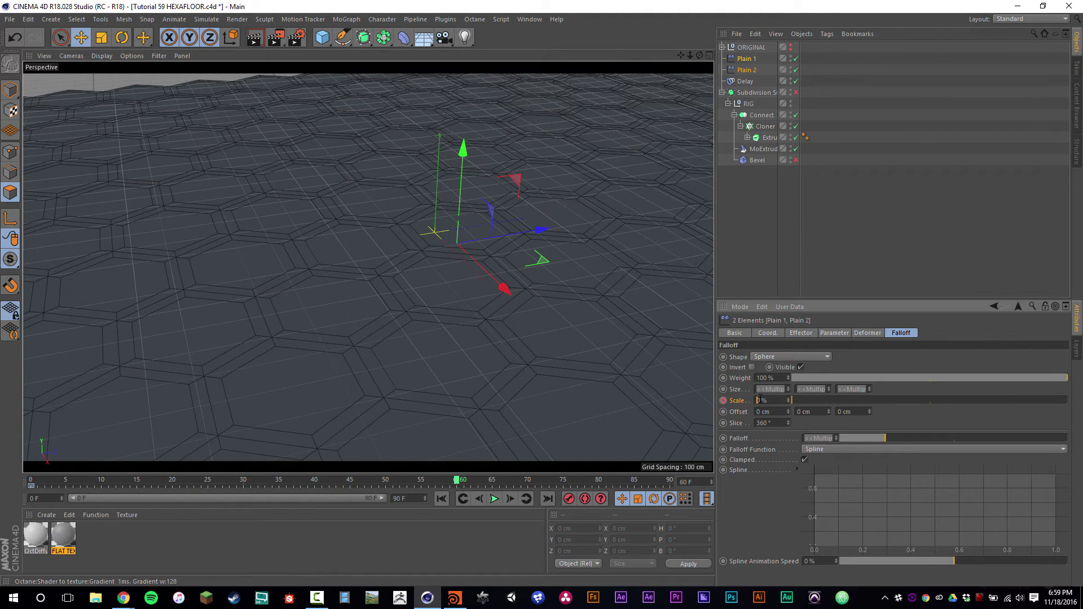
text(00)
key(Return)
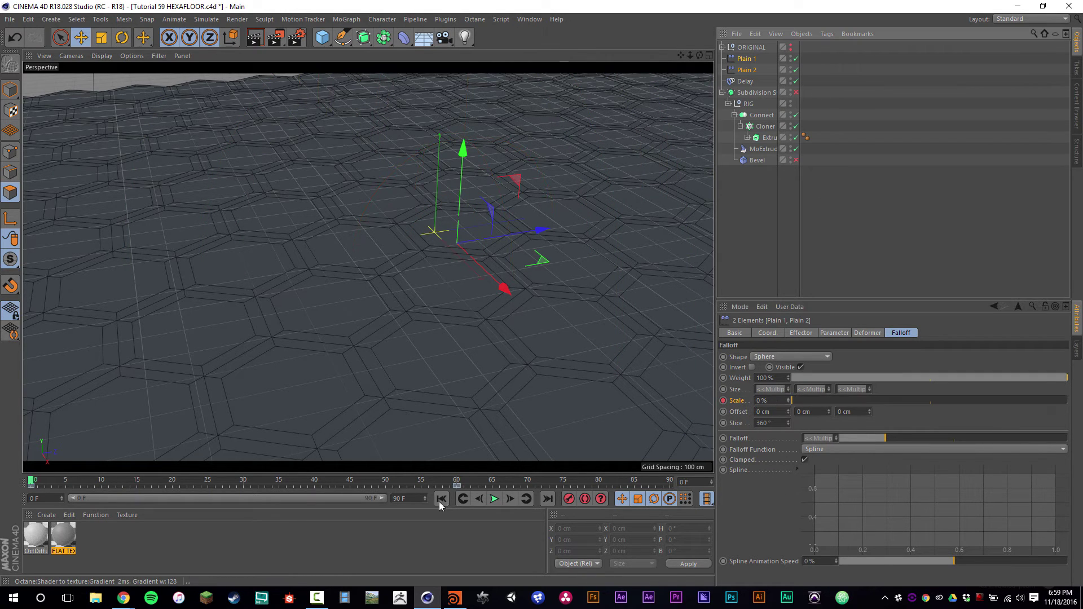
Keyframe both Plains' falloff scale at 4000% on frame 60
click(442, 499)
click(494, 498)
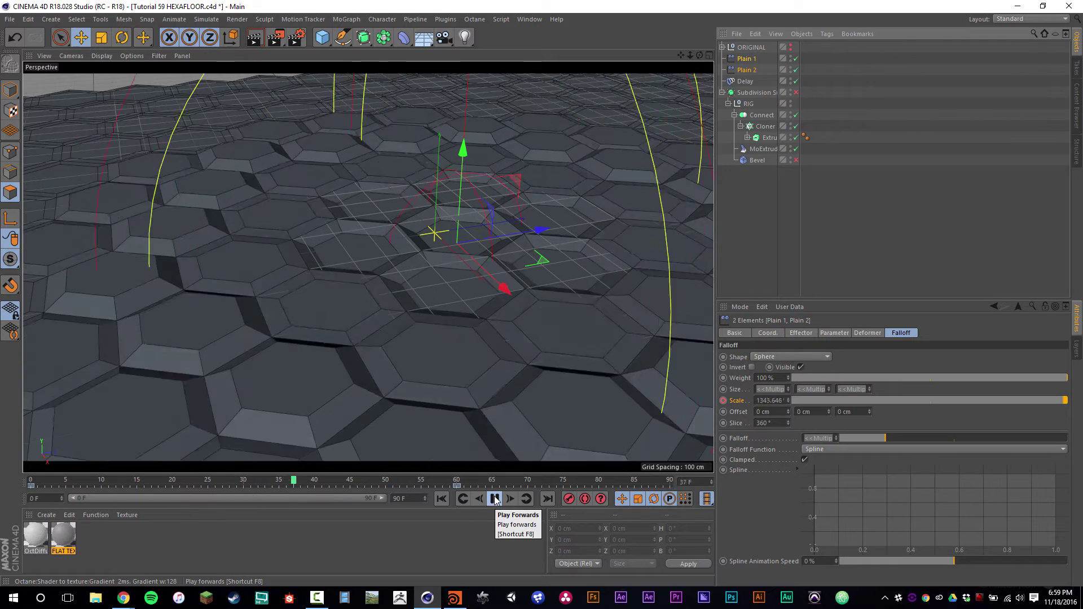
click(494, 499)
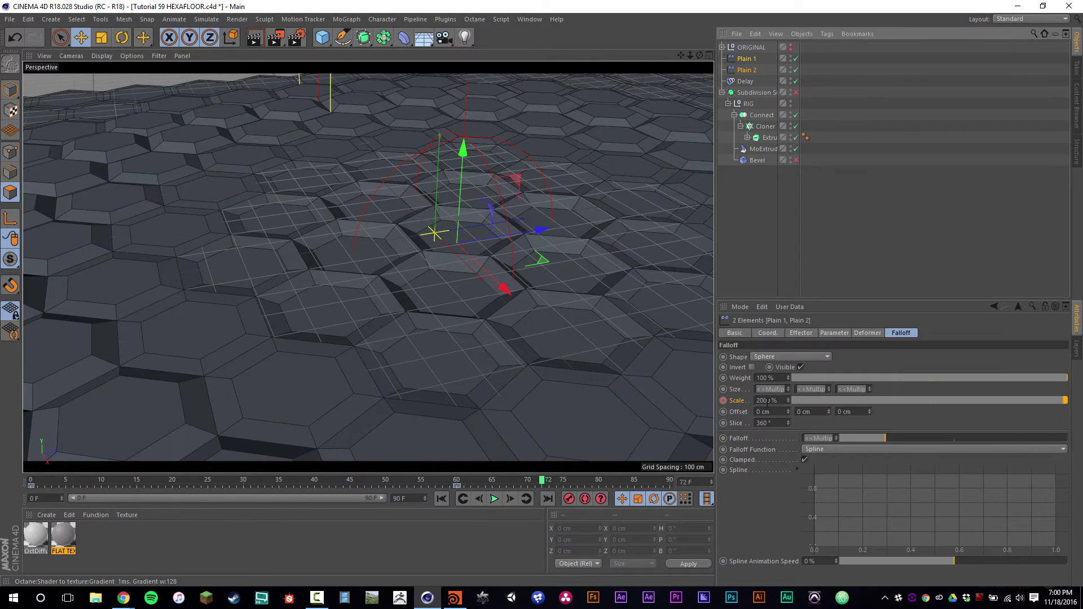
click(456, 481)
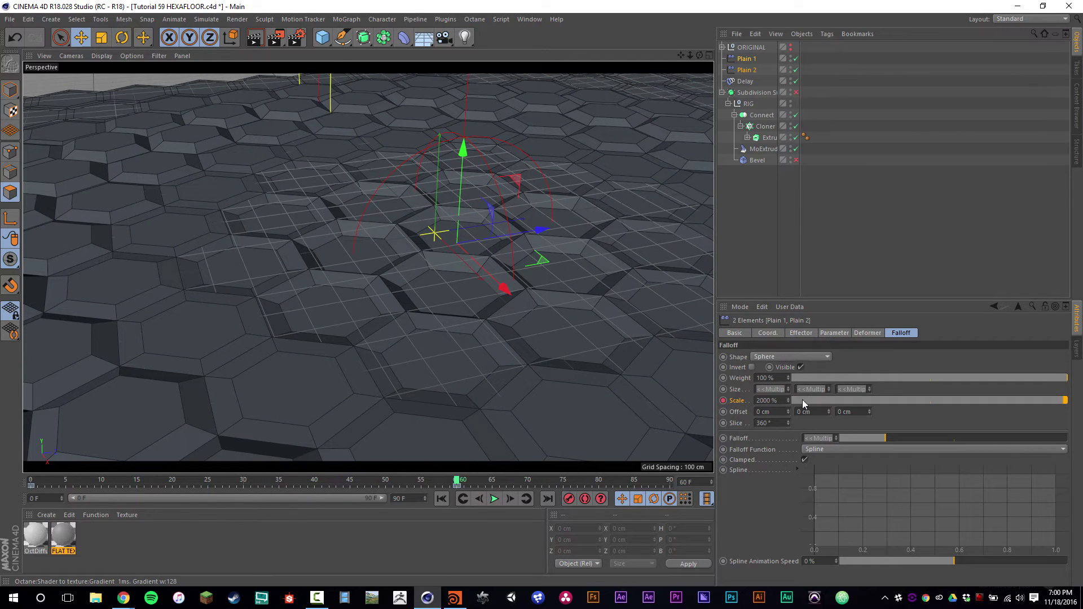
double_click(763, 400)
text(4000)
key(Return)
ctrl+click(723, 400)
Zoom out and play the animation from frame 0 to check the tile rise
alt+right_drag(454, 250, 387, 260)
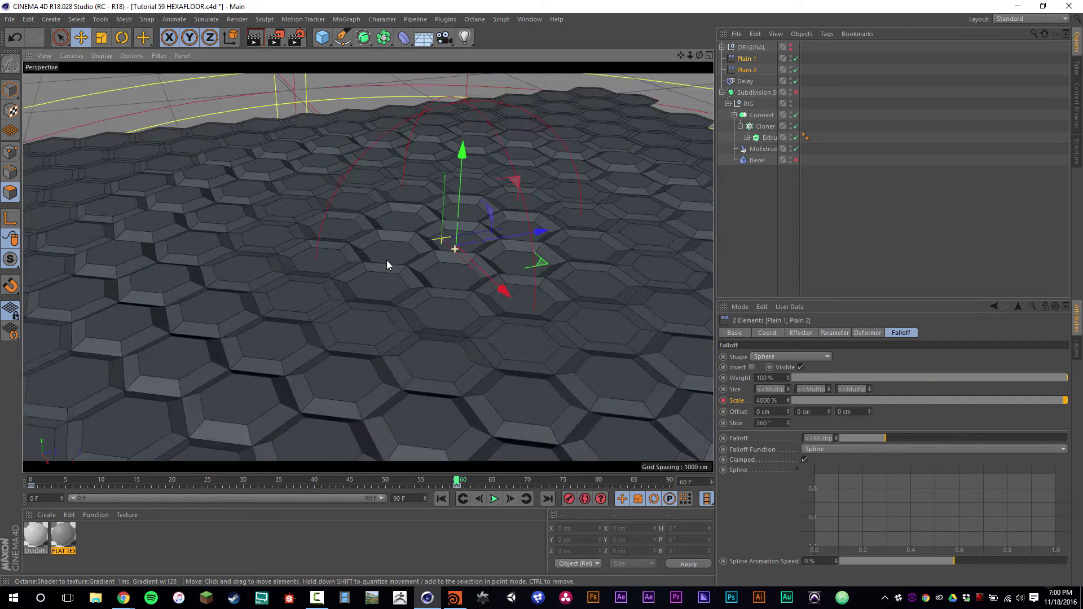
scroll(387, 264, down, 3)
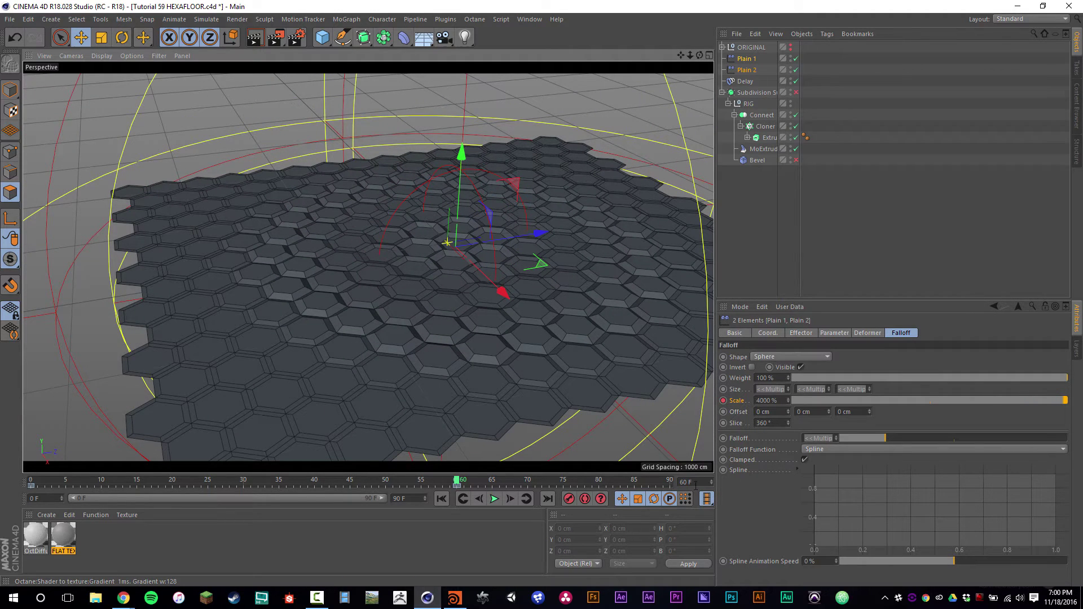
key(shift+f)
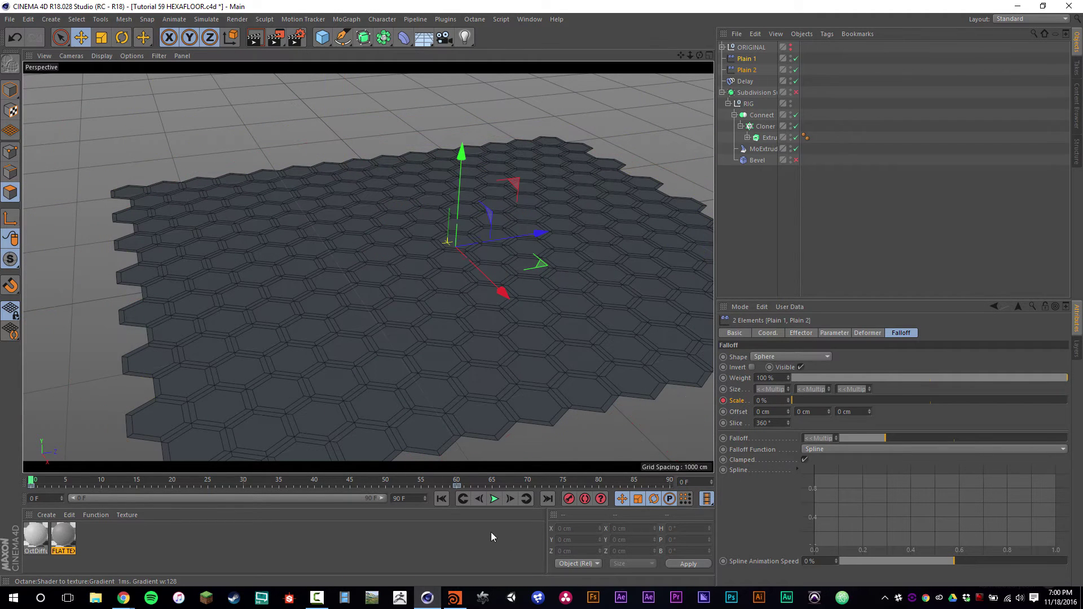
click(494, 499)
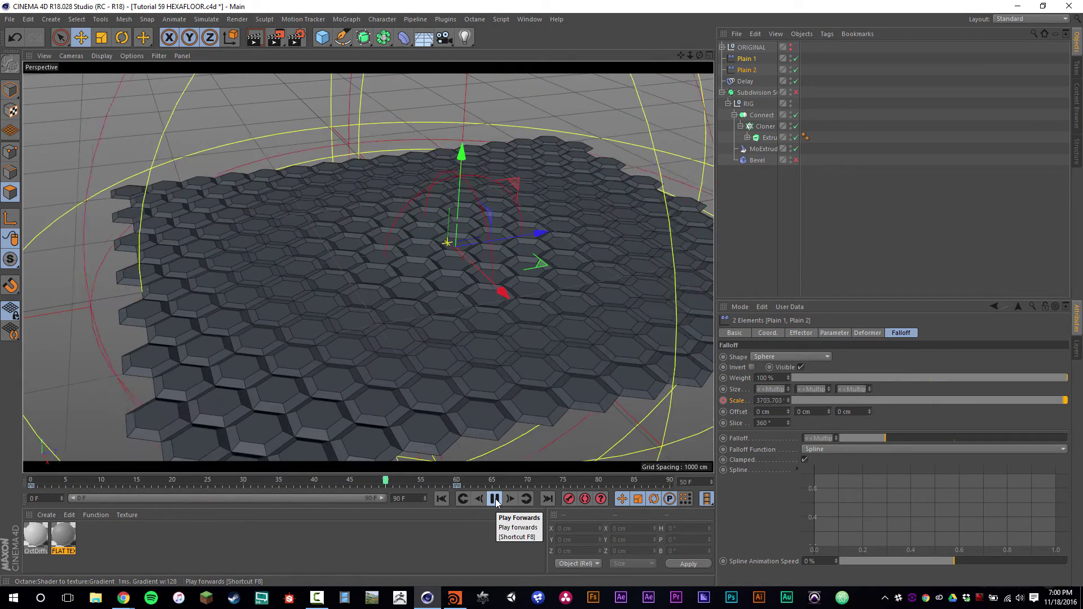
click(494, 499)
click(457, 482)
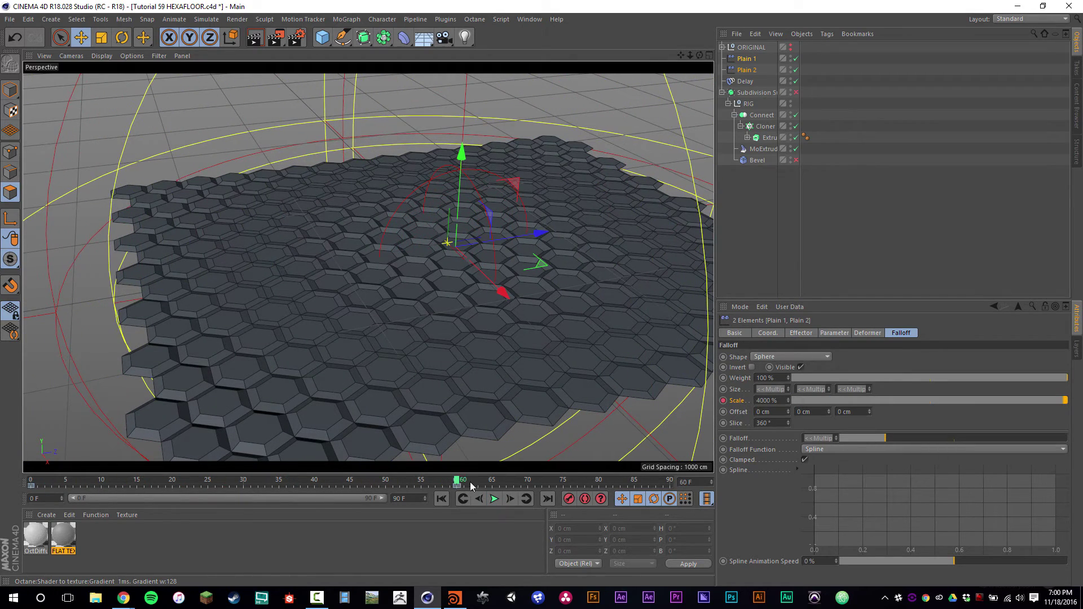
Raise the frame-60 falloff scale to 10000% and disable the Delay effector
drag(762, 403, 726, 426)
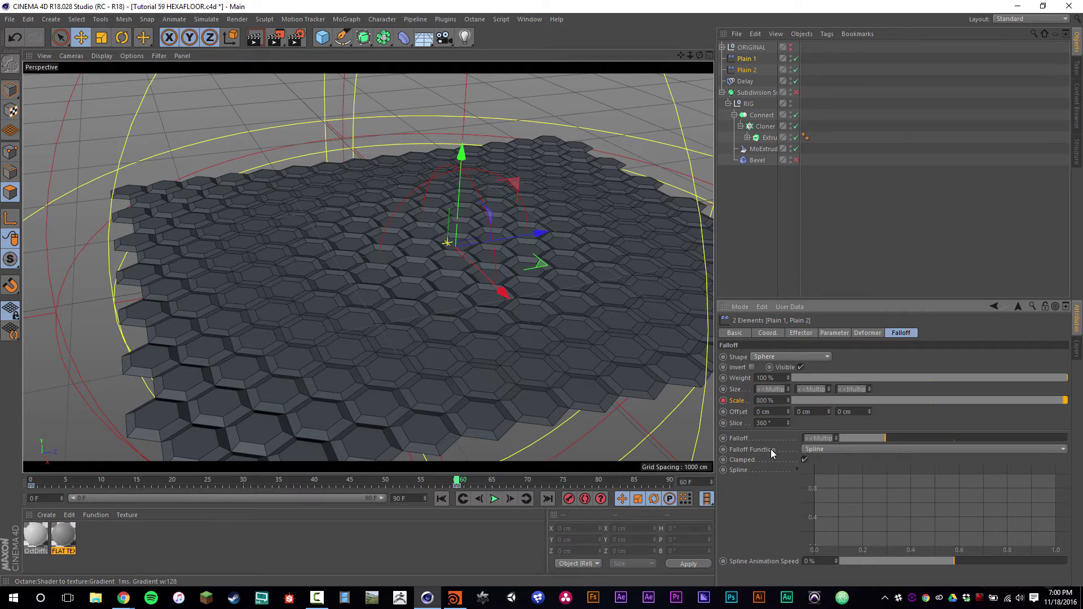
text(8000)
key(Return)
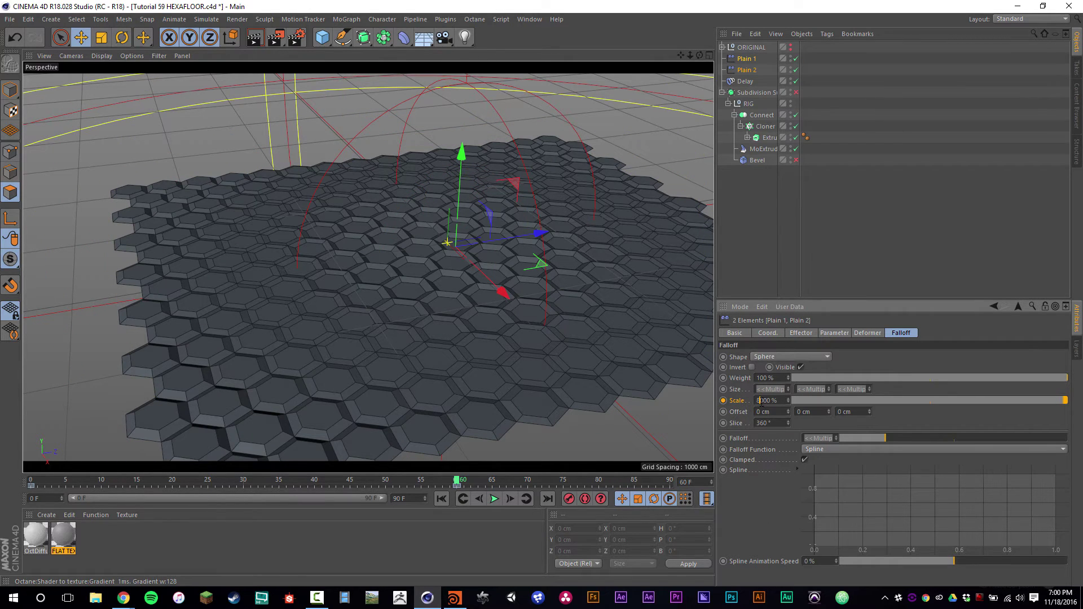
text(0)
key(Return)
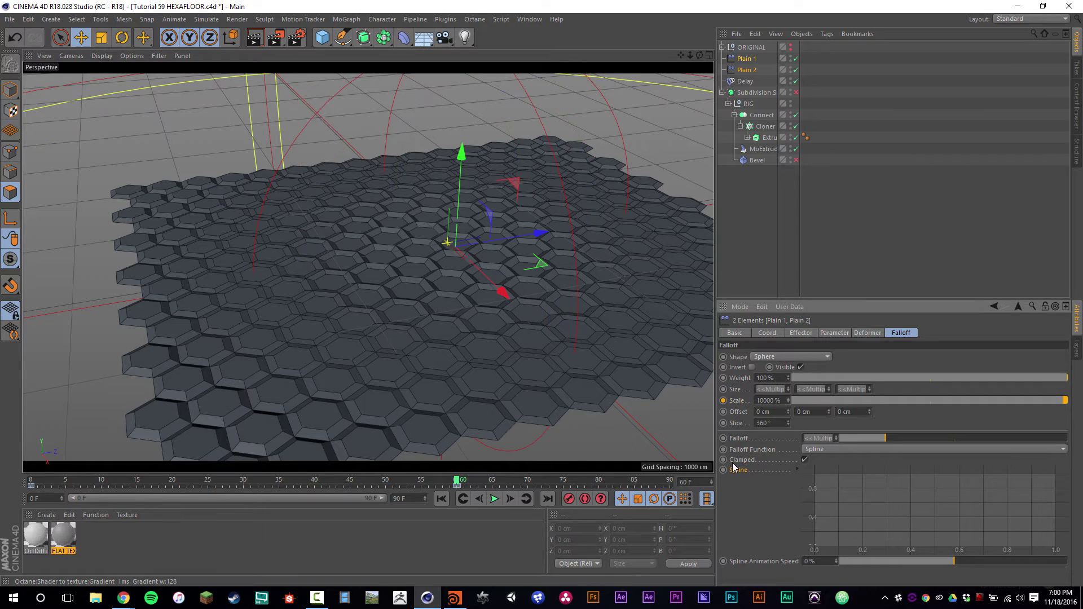
click(796, 81)
key(g)
key(g)
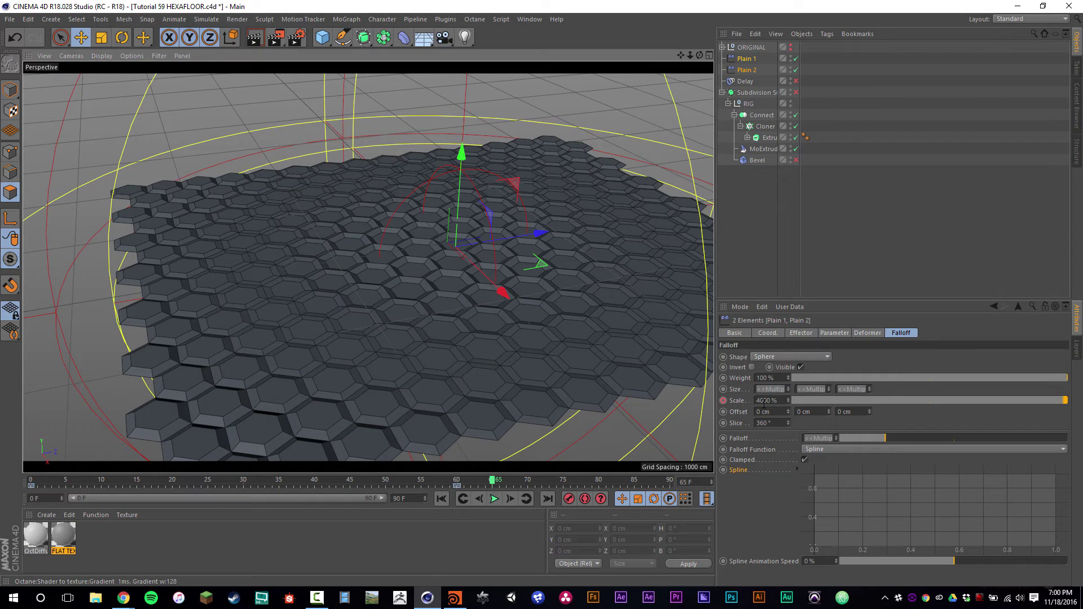
At frame 60, reselect both Plains and change the falloff scale to 5000%, then 8000%
drag(759, 401, 752, 410)
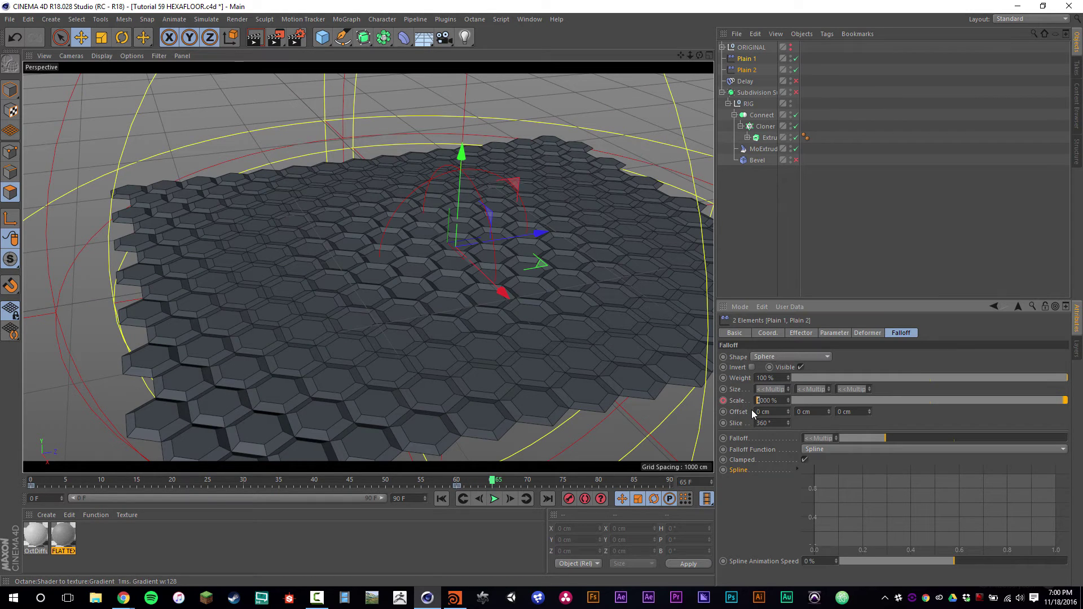
click(457, 485)
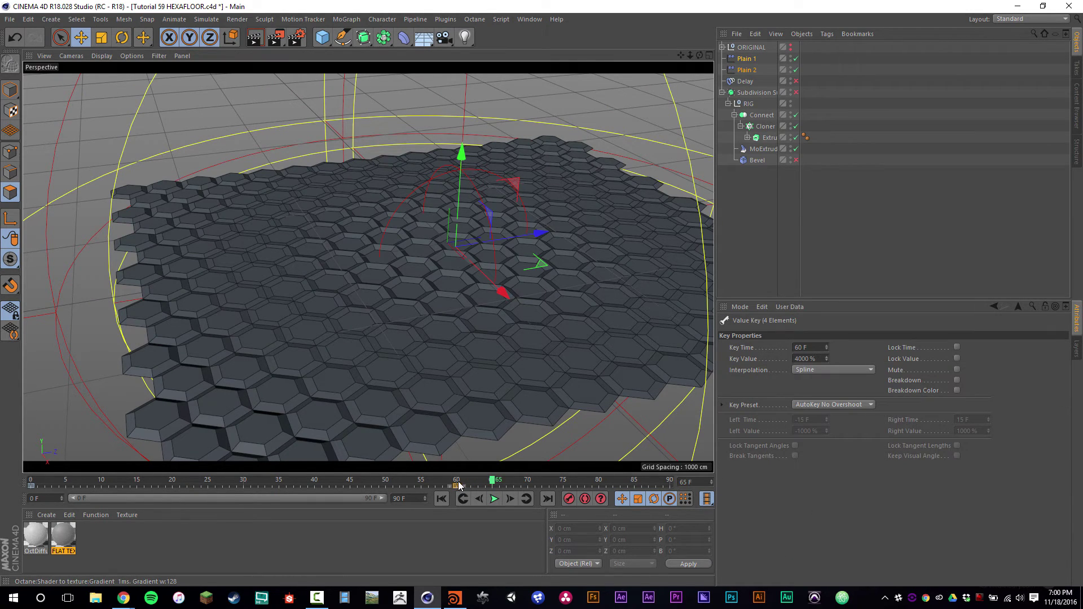
click(752, 67)
click(766, 400)
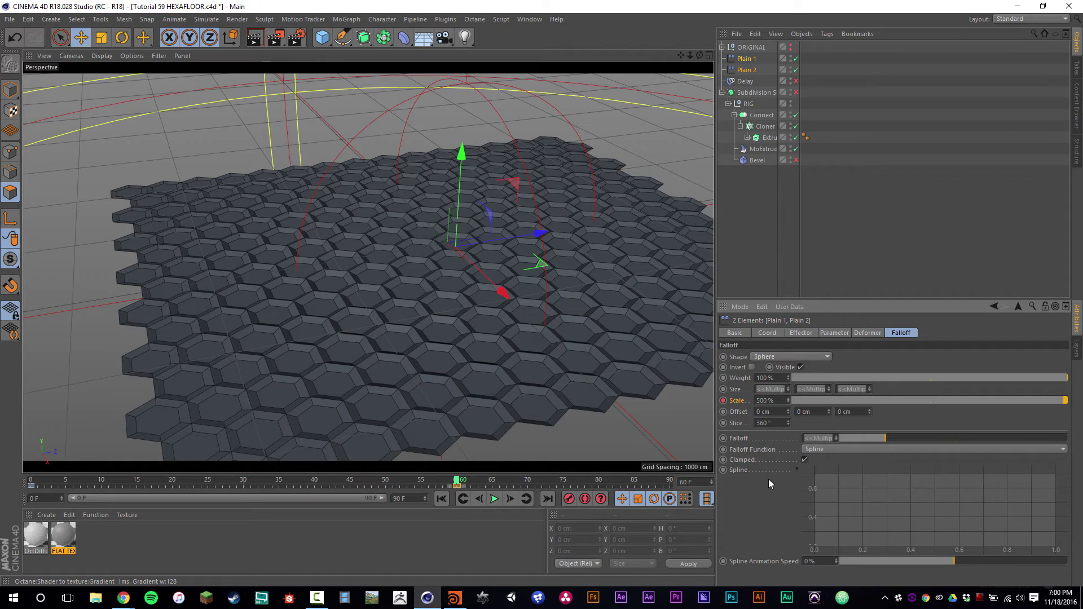
text(0)
key(Return)
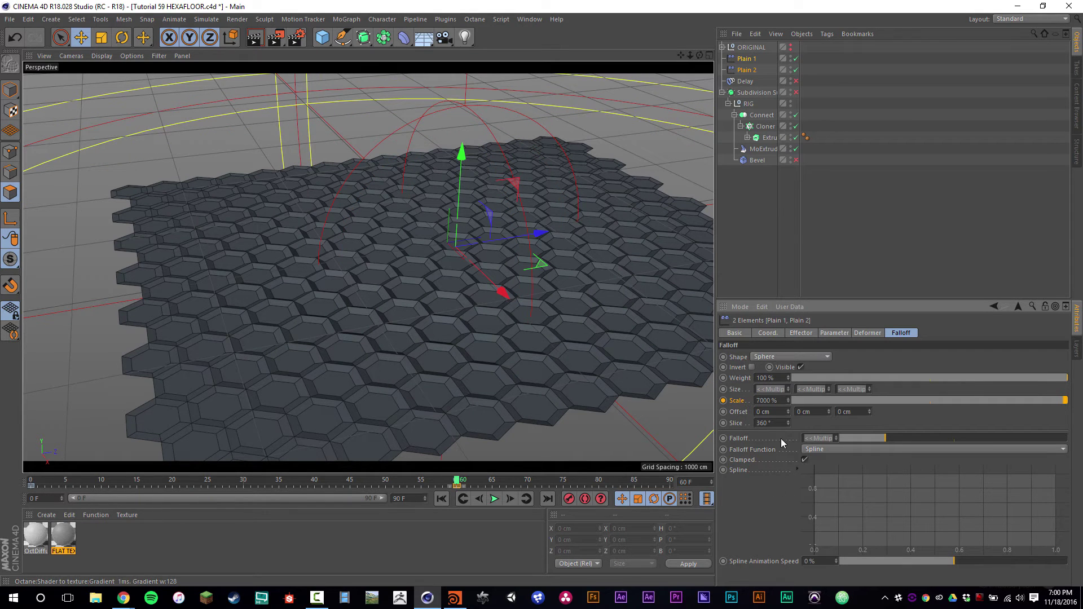
text(8)
key(Return)
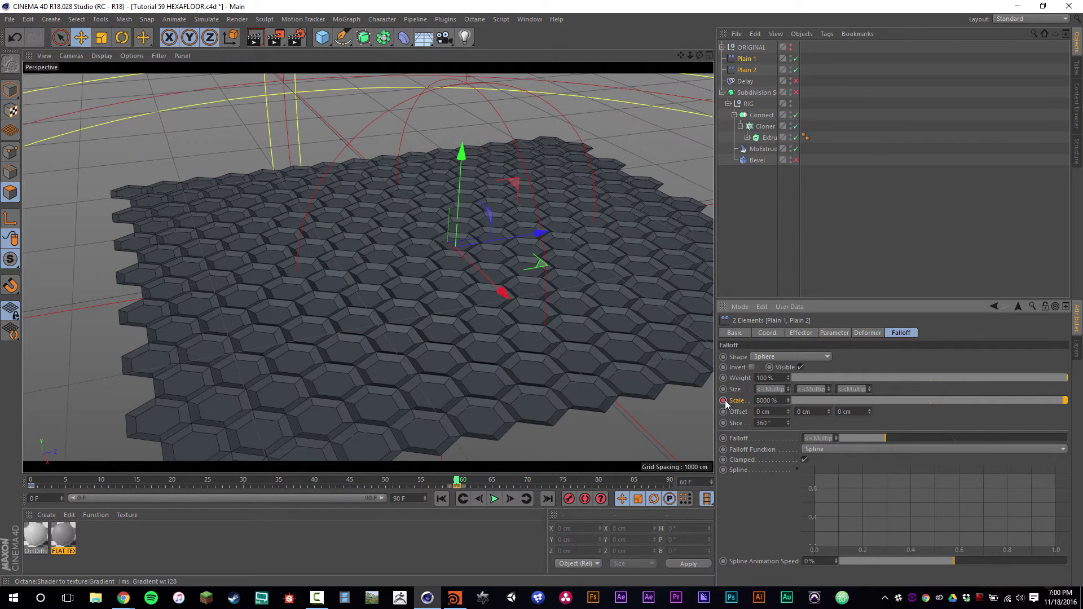
Orbit to check the raised tiles, save the scene, and play from frame 0
alt+drag(391, 296, 416, 307)
key(shift+f)
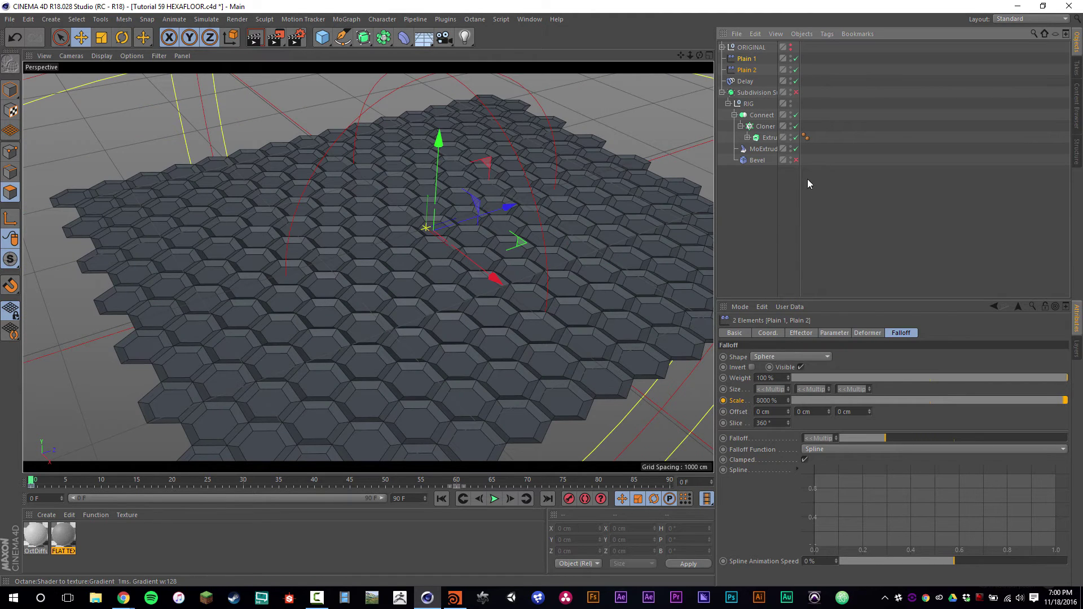
key(ctrl+s)
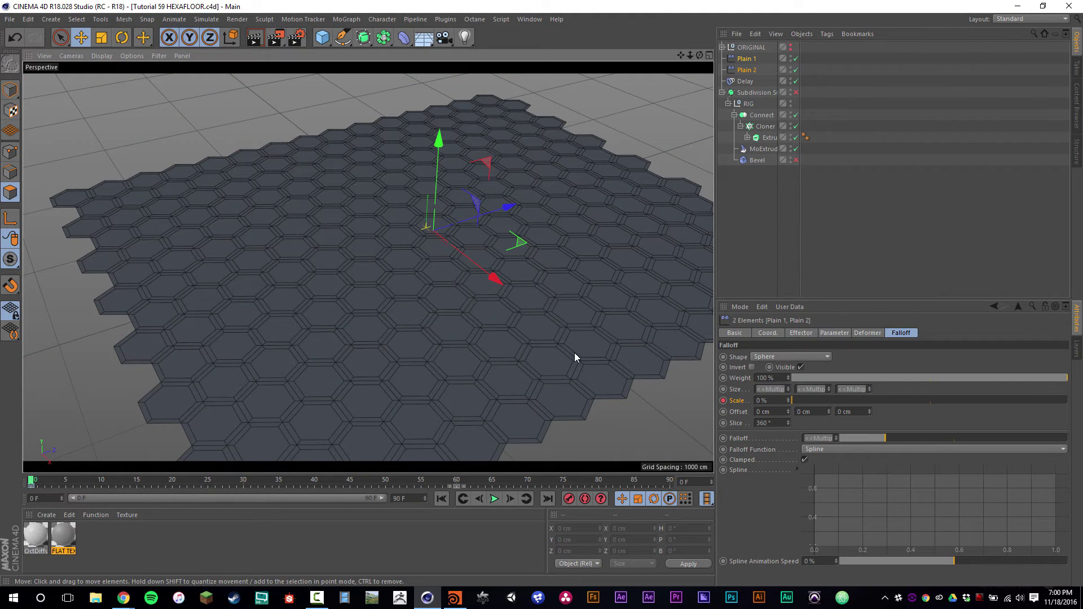
click(494, 498)
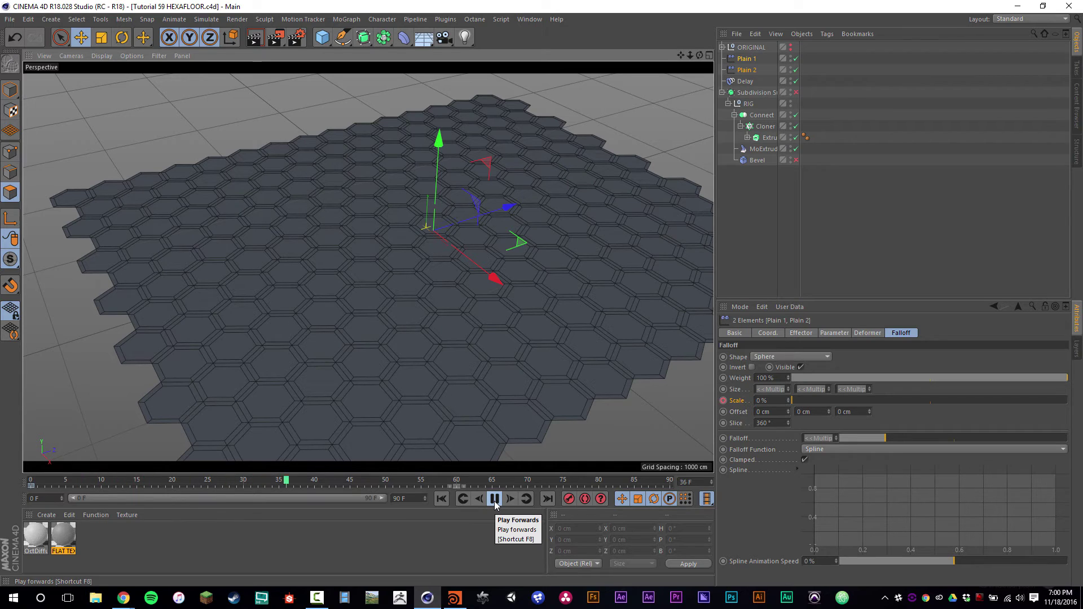
click(494, 498)
Reselect Plain 1 and Plain 2 and keyframe their falloff scale at 8000%
click(818, 95)
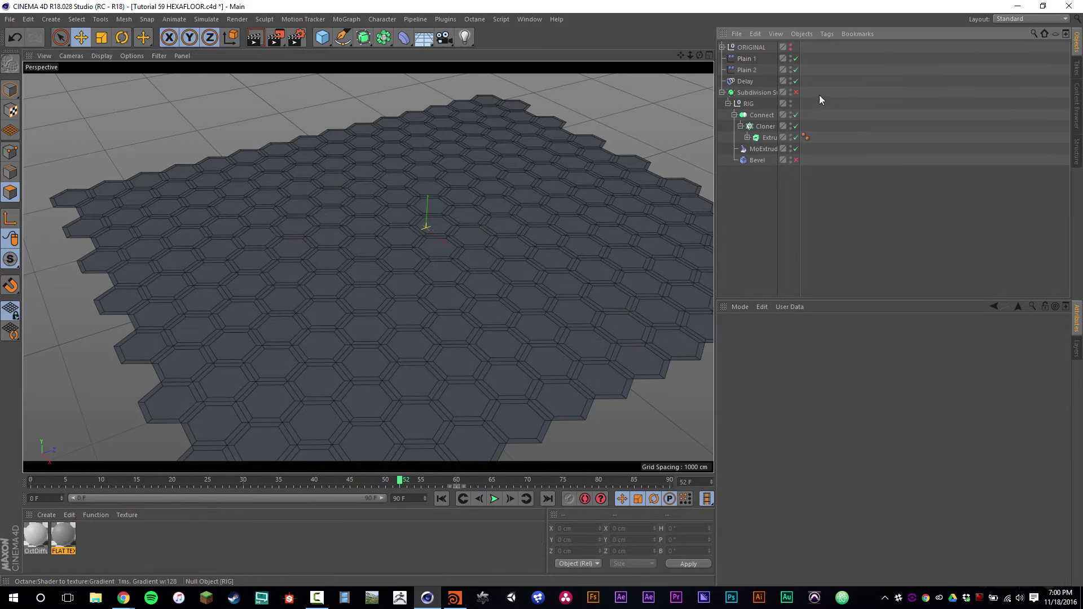
click(756, 70)
shift+click(756, 62)
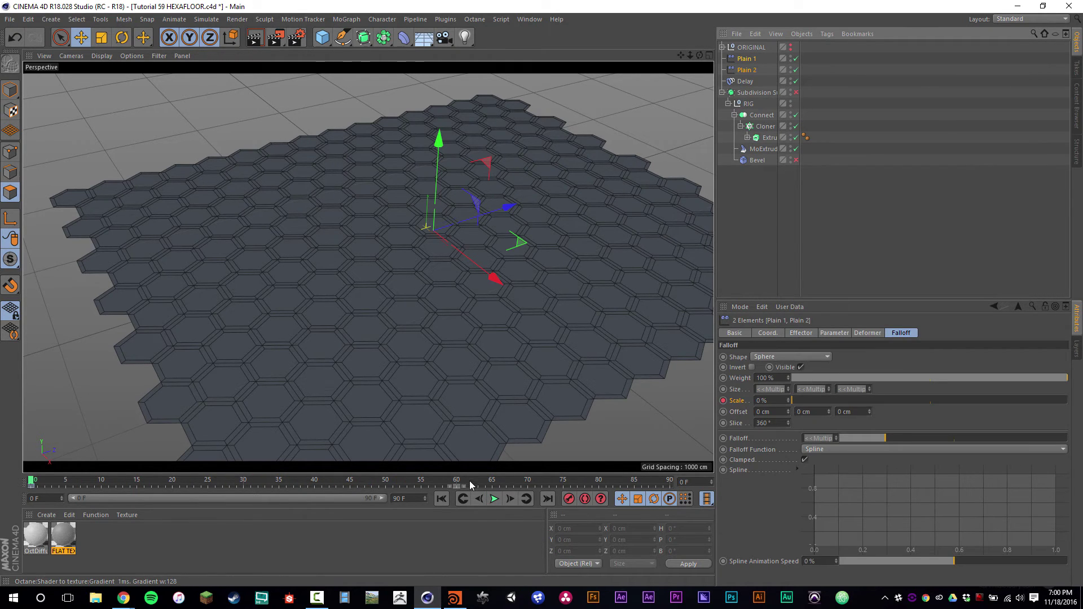
click(778, 400)
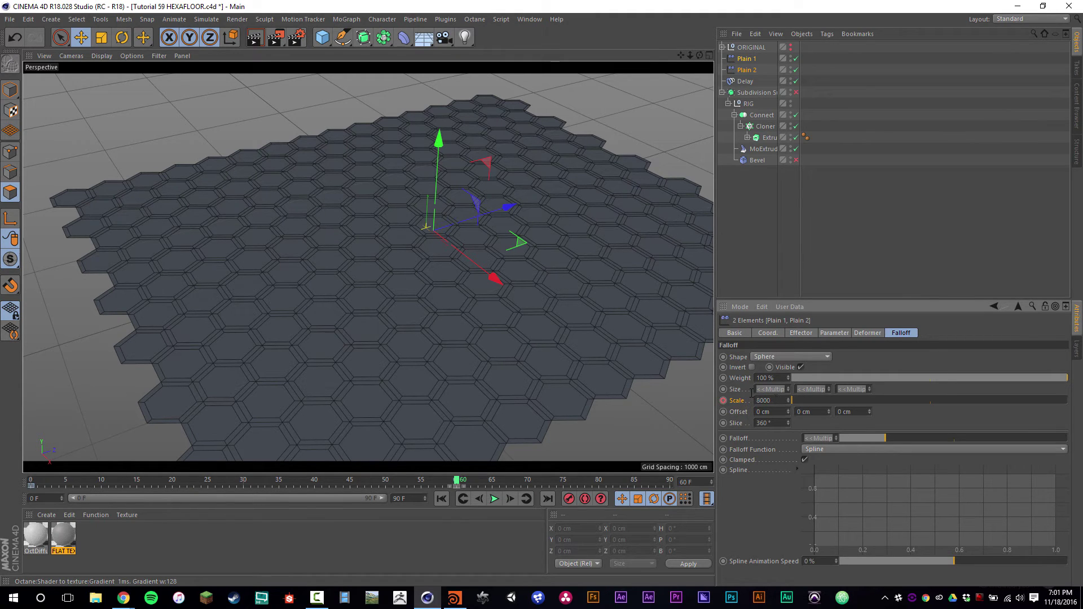
ctrl+click(723, 401)
Play the animation from frame 0 to review the 8000% keyframe
click(780, 207)
key(shift+f)
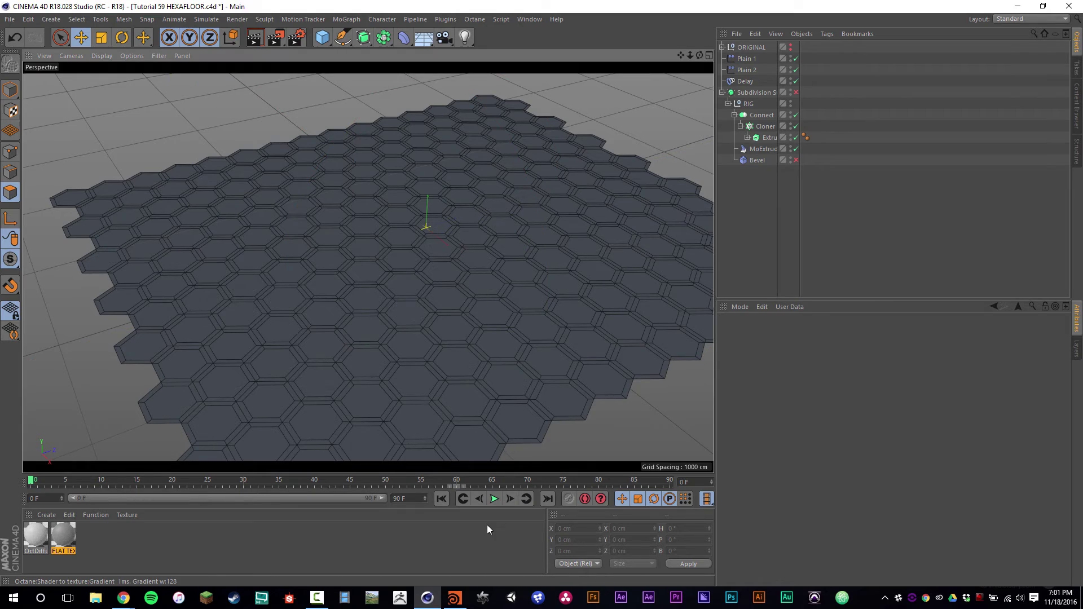
click(494, 498)
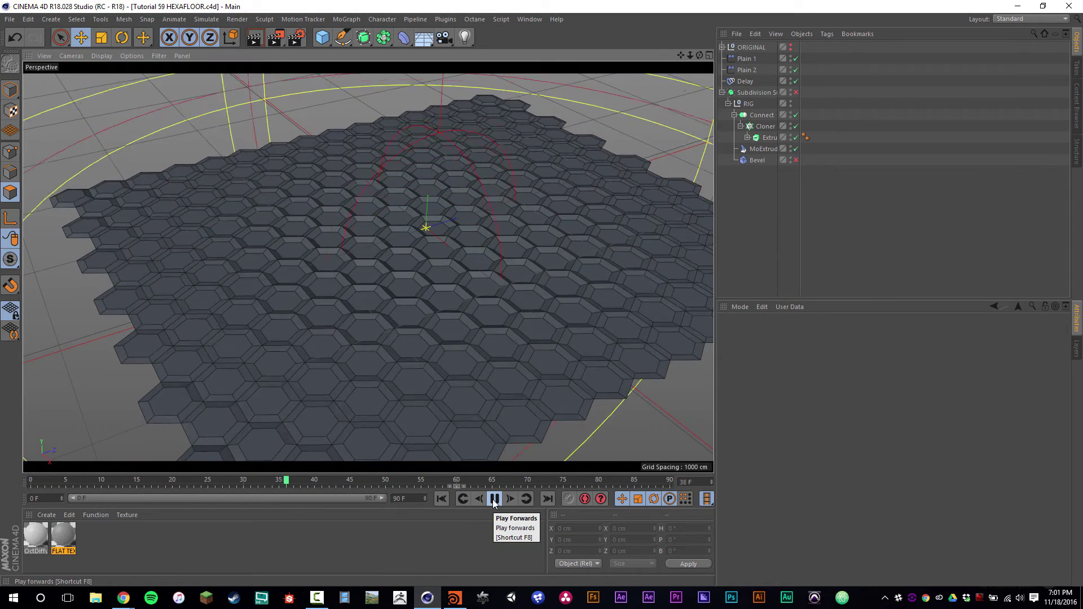
click(494, 499)
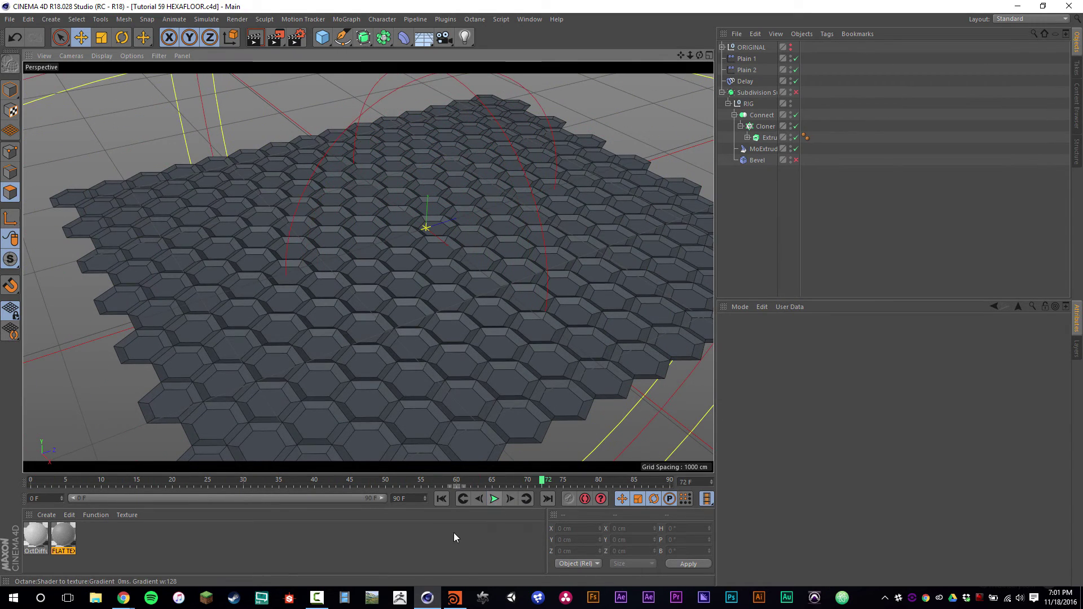
click(496, 502)
Key both Plains' falloff scale at 10000% on frame 60, save, and play back from frame 0
click(748, 70)
shift+click(748, 59)
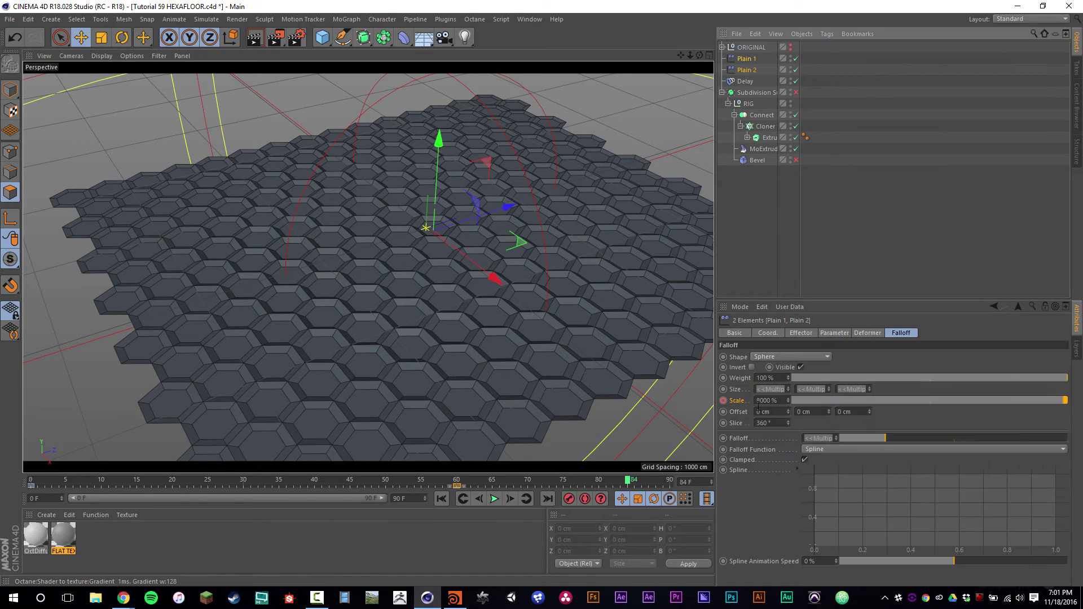
click(457, 481)
click(760, 397)
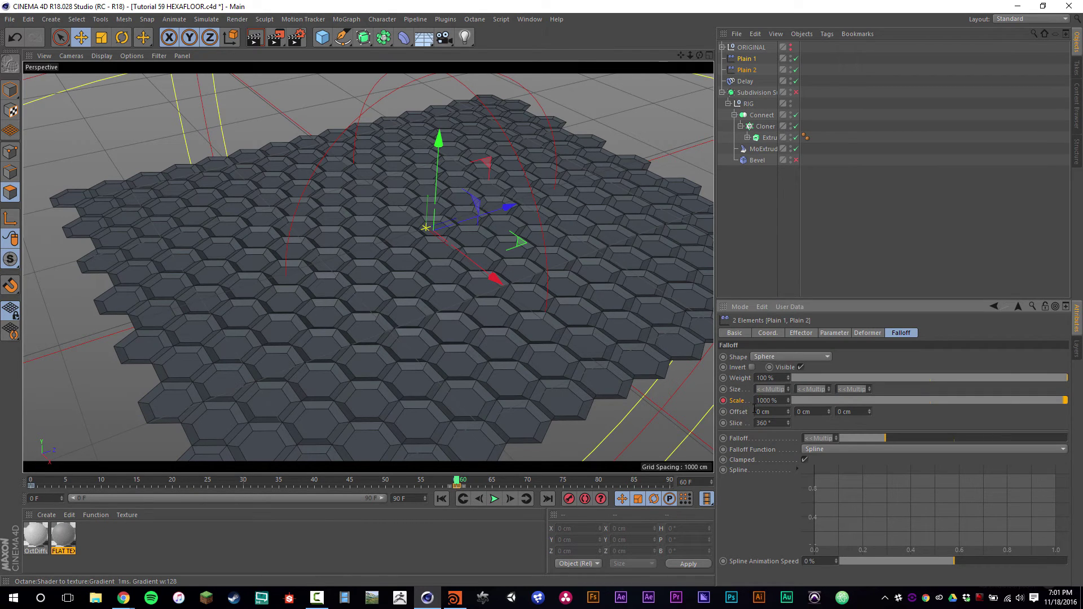
click(761, 491)
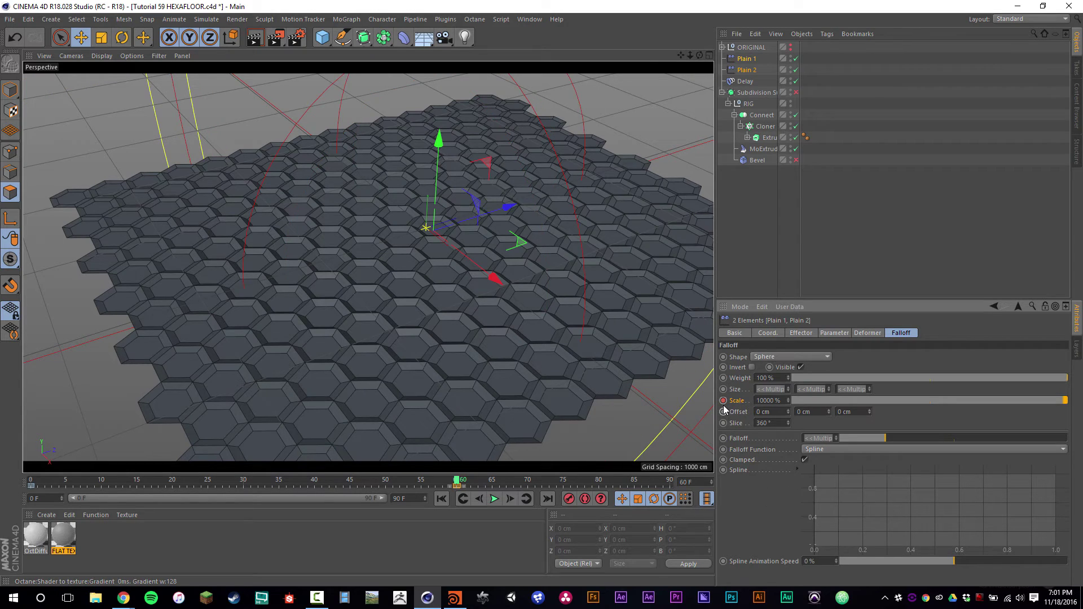
key(shift+f)
key(ctrl+s)
click(491, 502)
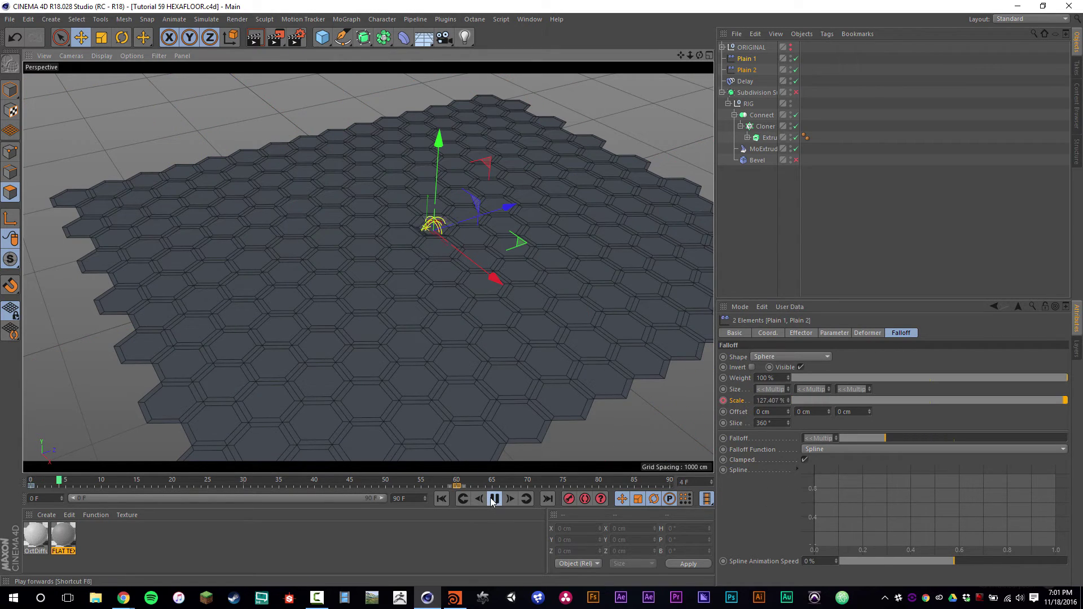
click(493, 499)
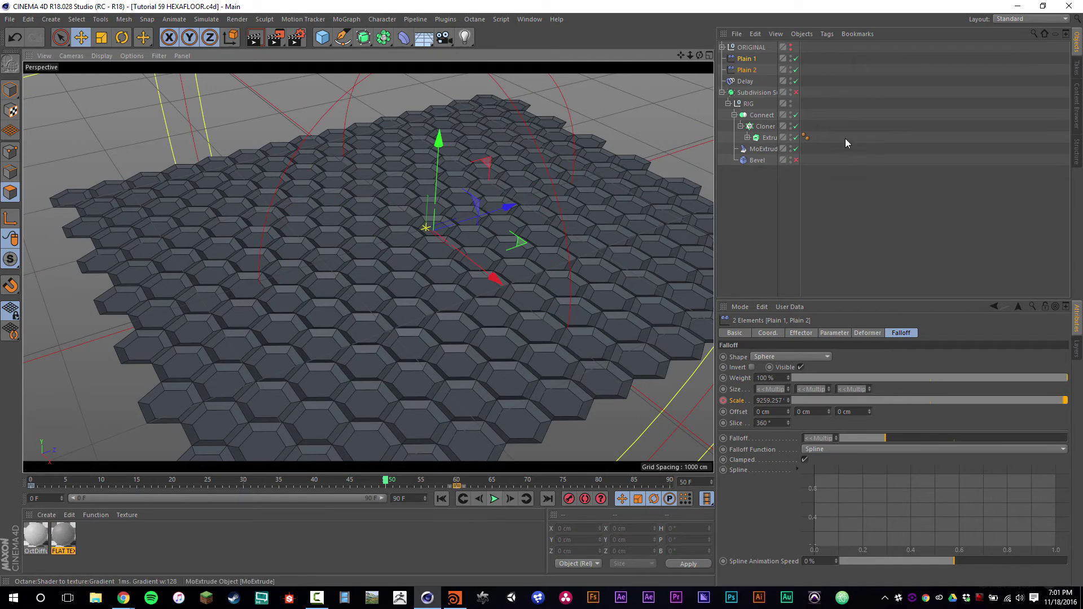
Move the Octane camera to the top of the hierarchy and apply the FLAT TEX material to the floor
click(722, 48)
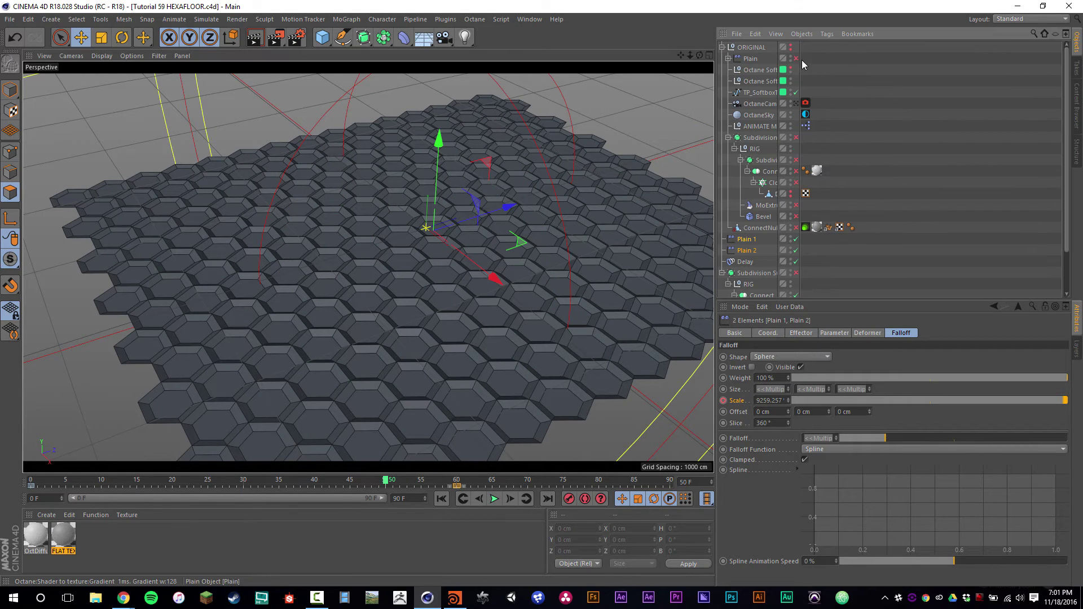
click(795, 103)
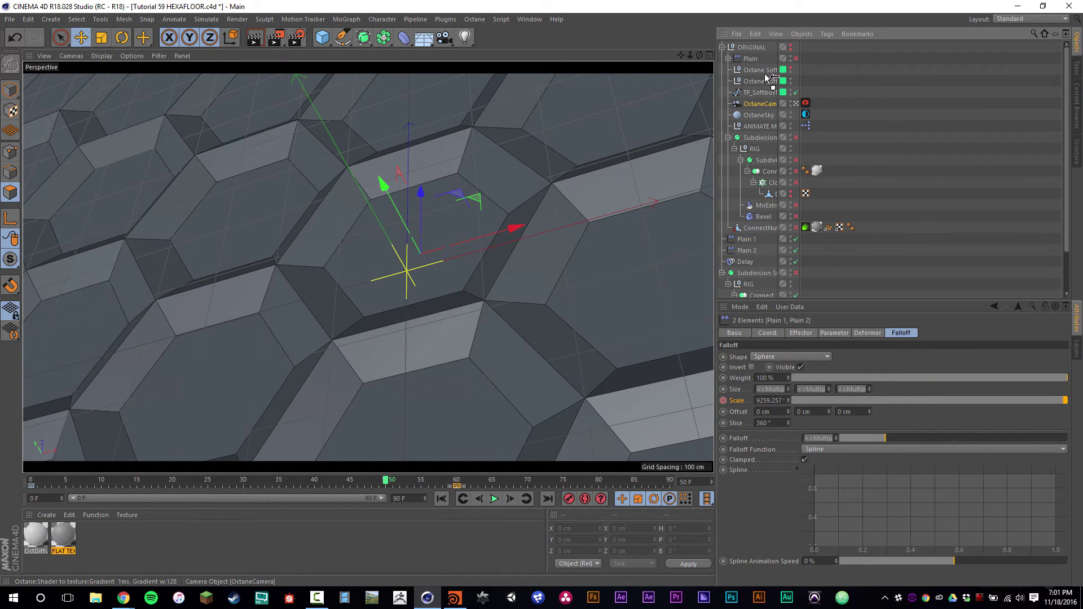
drag(753, 48, 742, 73)
click(722, 59)
click(751, 59)
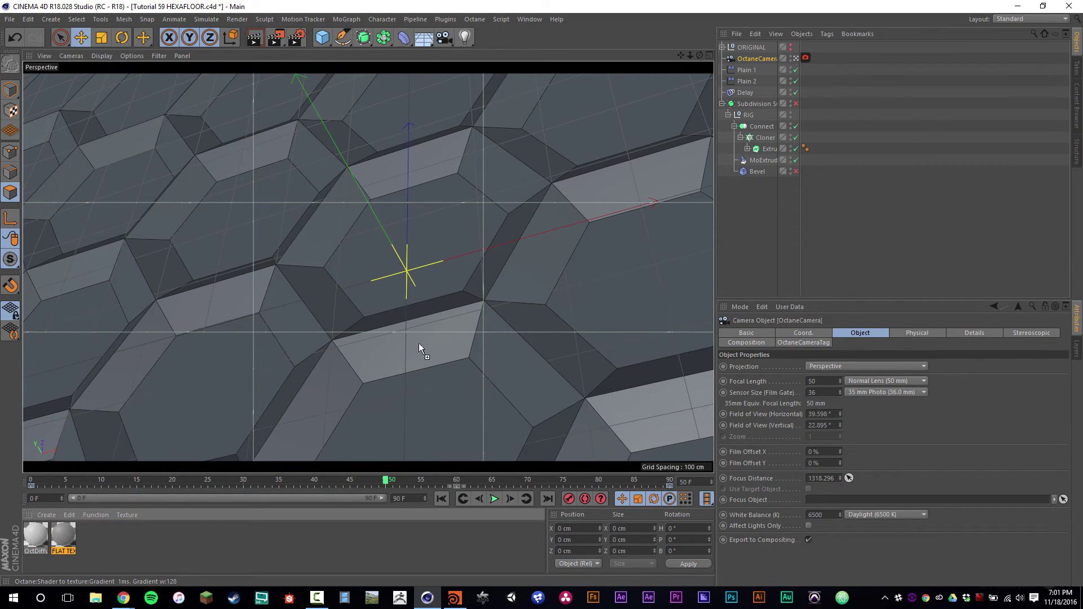
drag(72, 534, 56, 536)
drag(384, 263, 385, 264)
Take the two Octane softboxes, softbox target and OctaneSky out of the ORIGINAL group
click(722, 47)
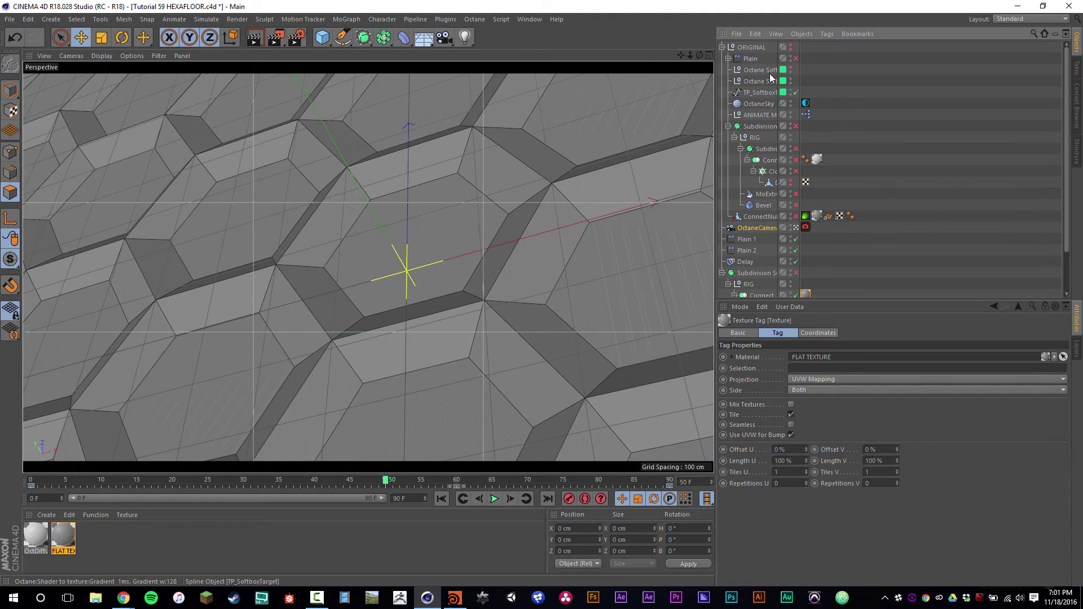
click(761, 70)
shift+click(762, 104)
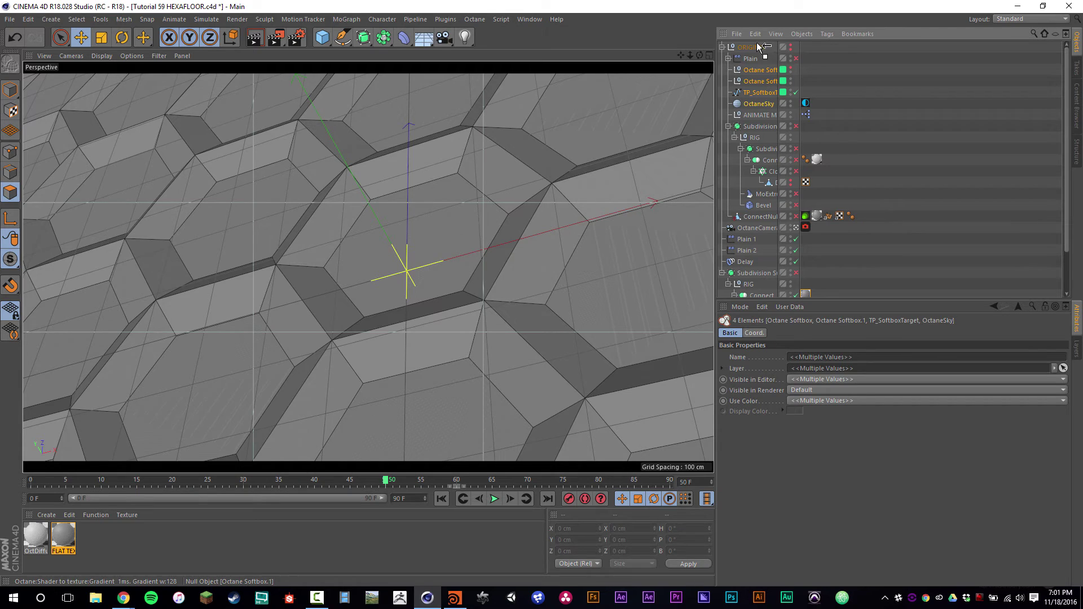
drag(760, 82, 764, 45)
Place ORIGINAL above the four lighting objects and save the scene, dismissing the save error
click(840, 125)
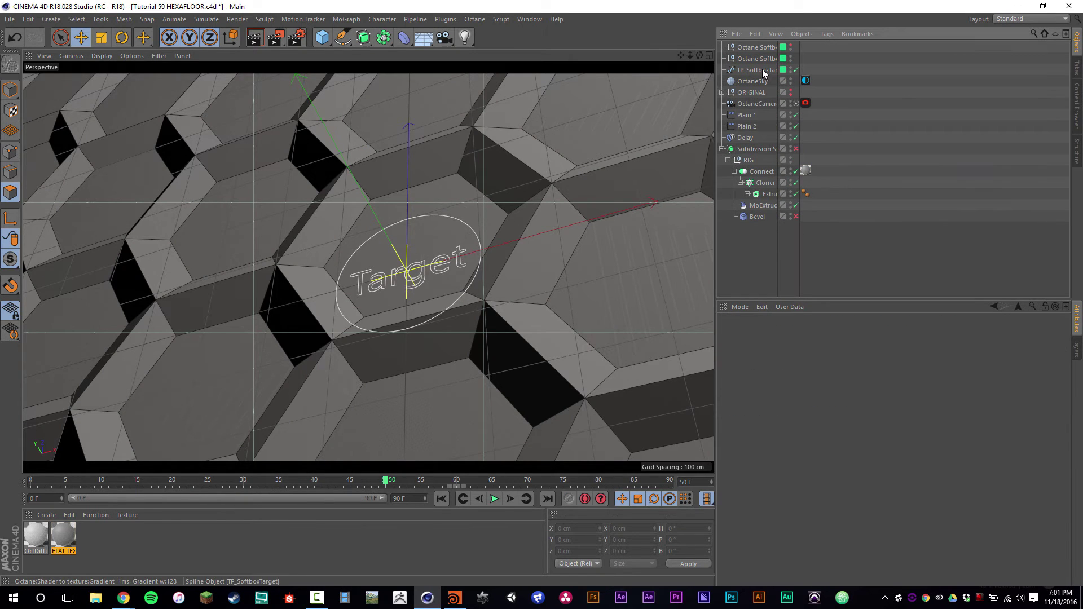
click(760, 83)
shift+click(759, 49)
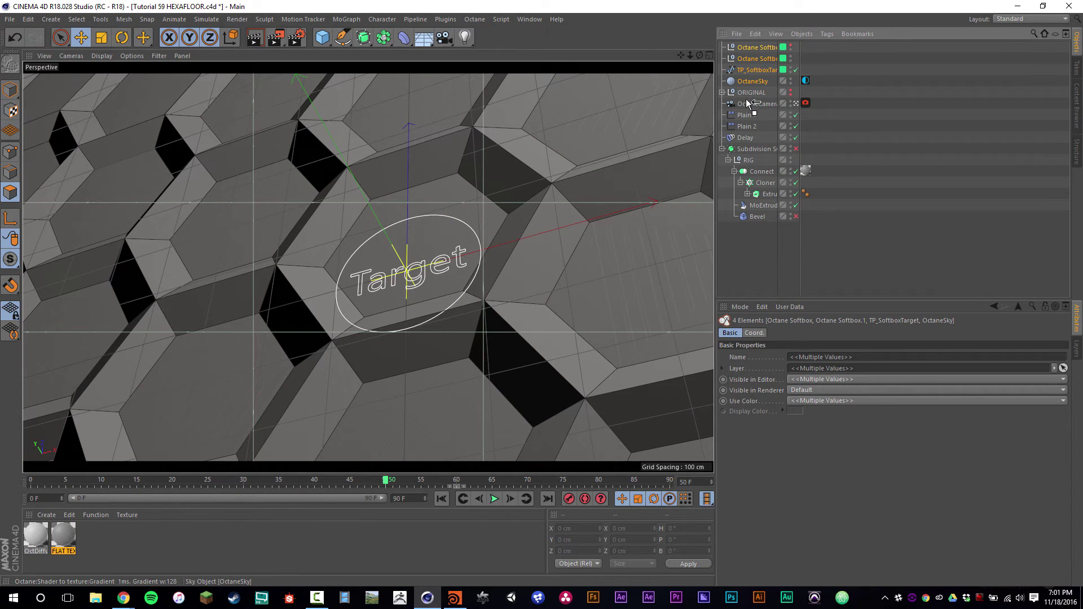
drag(747, 103, 747, 100)
key(ctrl+s)
click(633, 351)
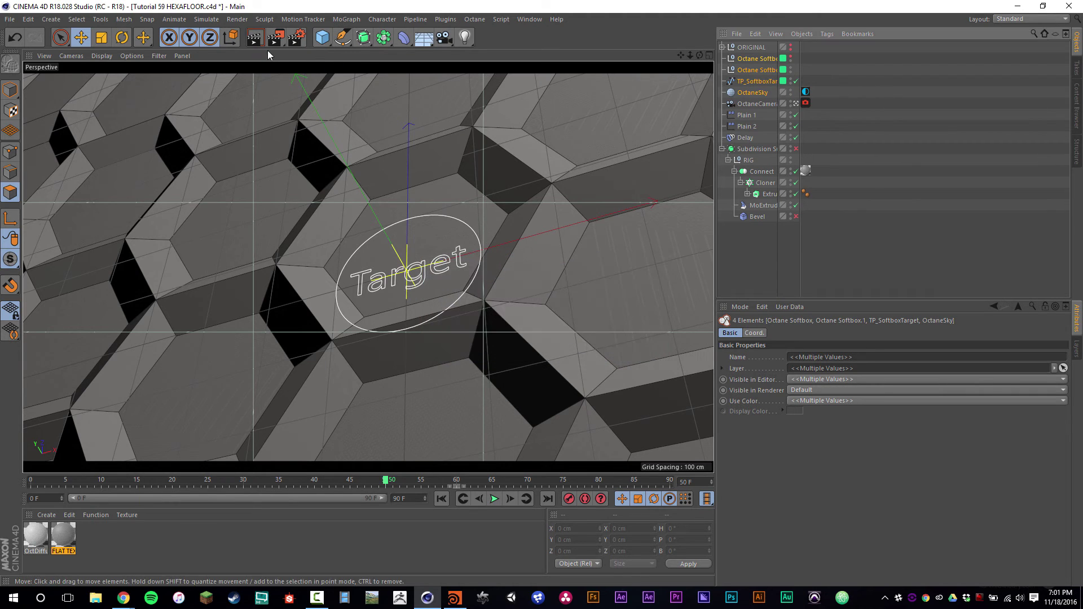
Open the Octane Live Viewer and start rendering the hex floor
click(474, 20)
click(482, 43)
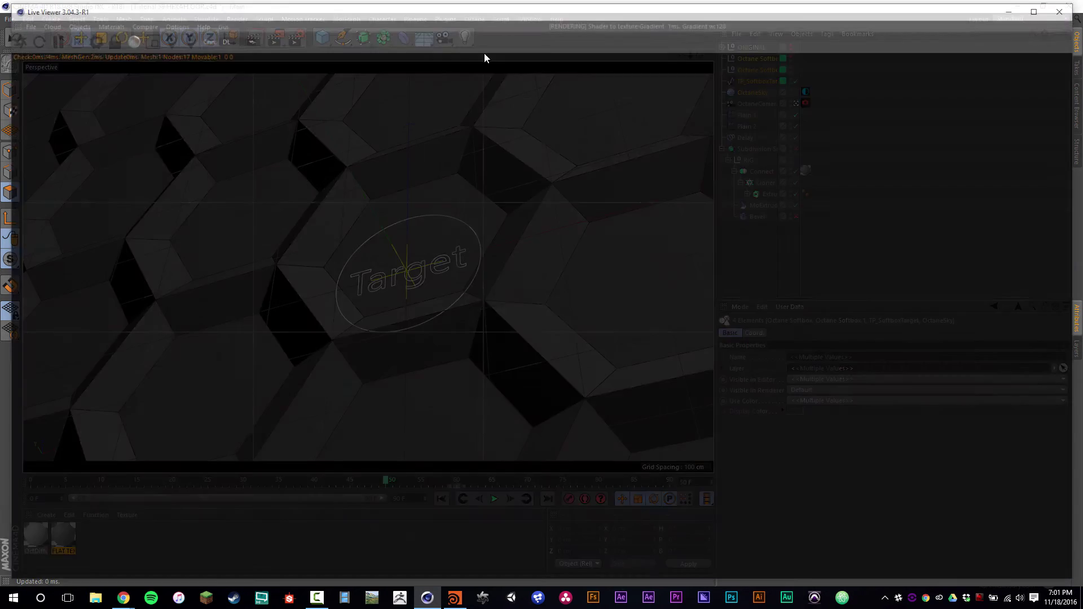
drag(7, 3, 327, 133)
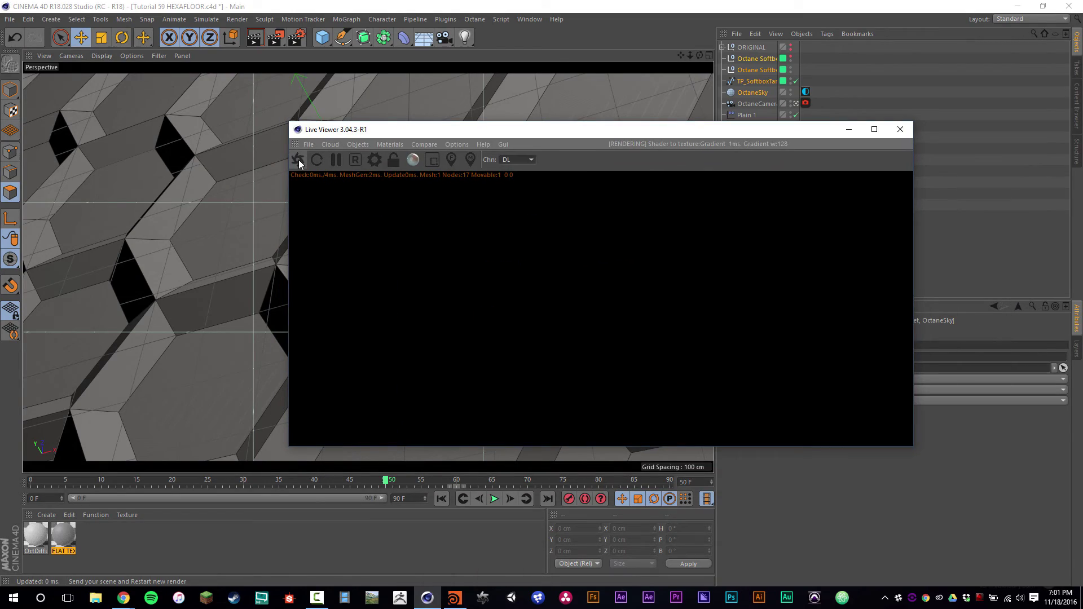
click(298, 160)
click(392, 142)
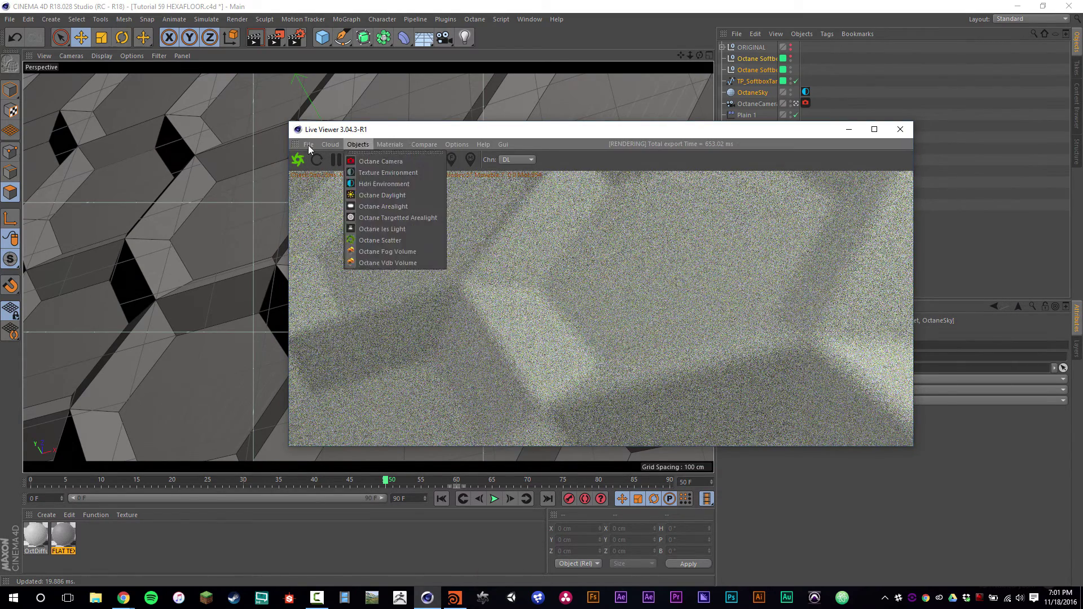
click(310, 143)
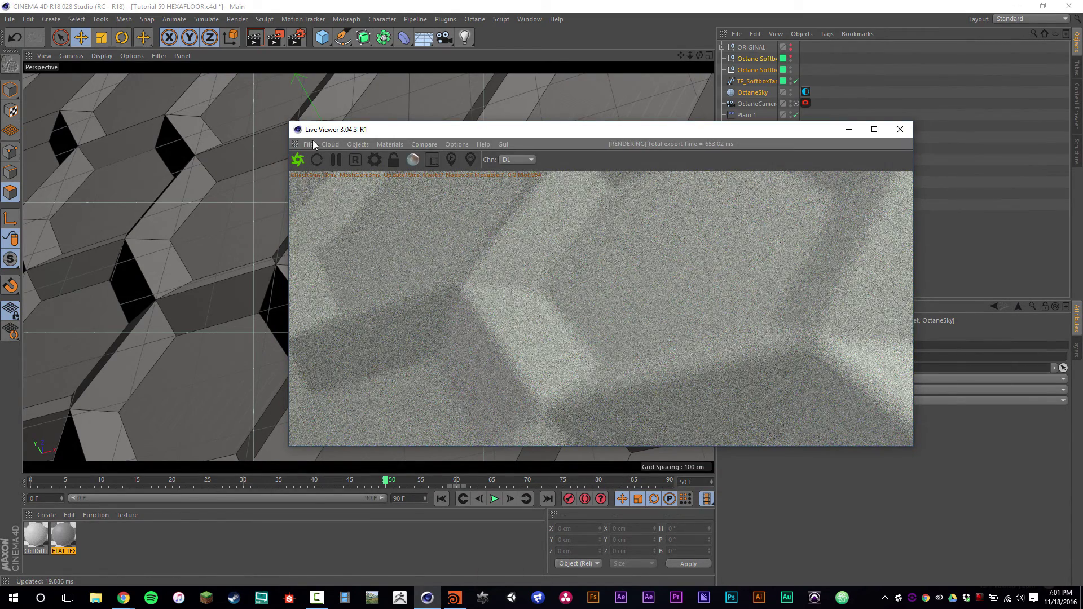
Set the OctaneCamera lens preset to Classic 36 mm
click(804, 104)
drag(755, 138, 528, 202)
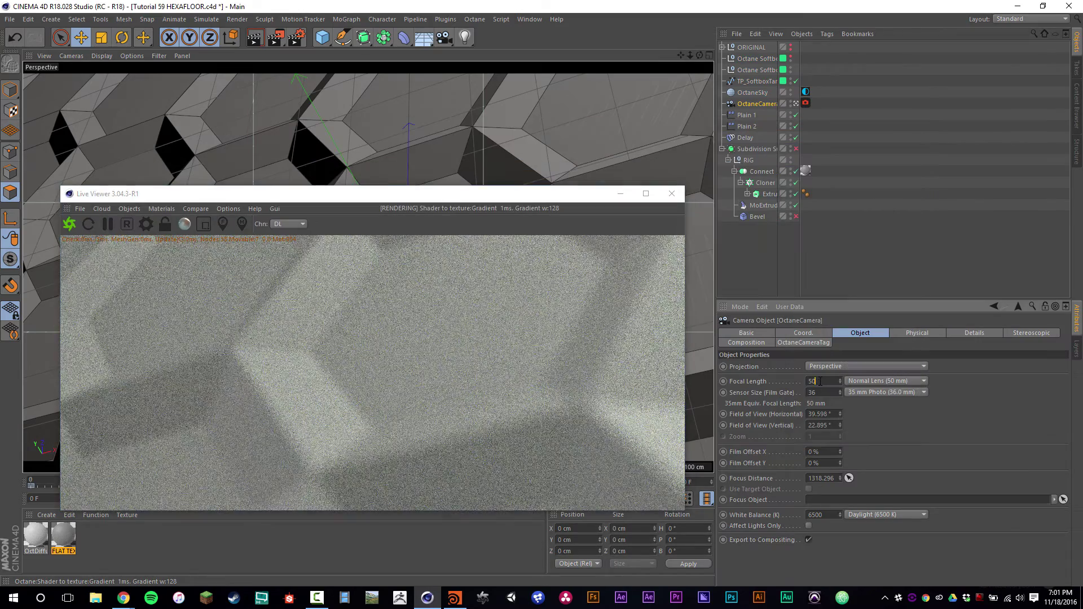
click(875, 384)
click(882, 427)
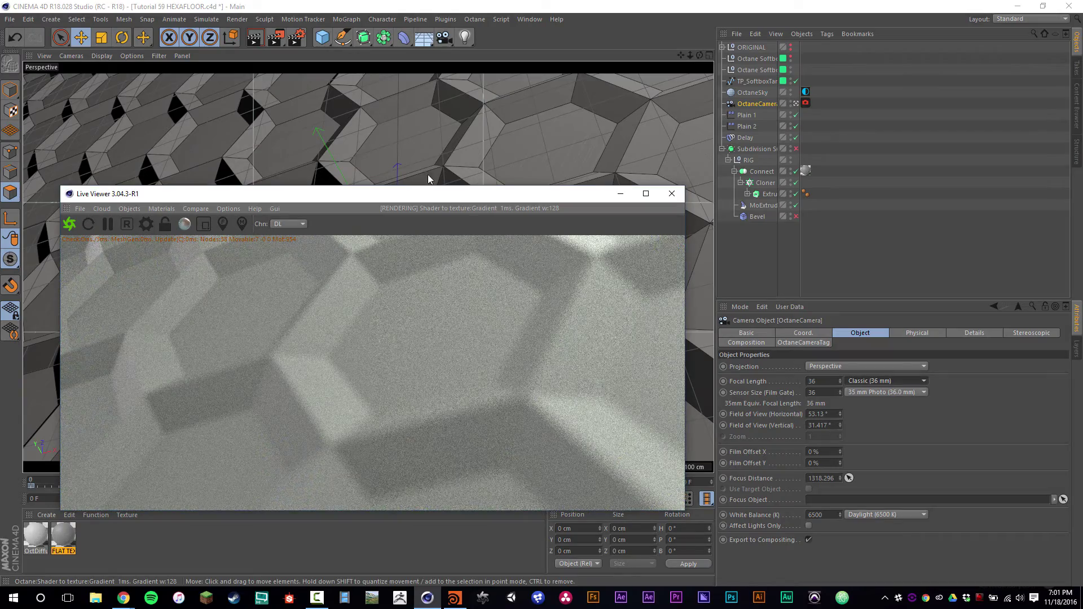
drag(691, 55, 669, 76)
drag(489, 199, 435, 292)
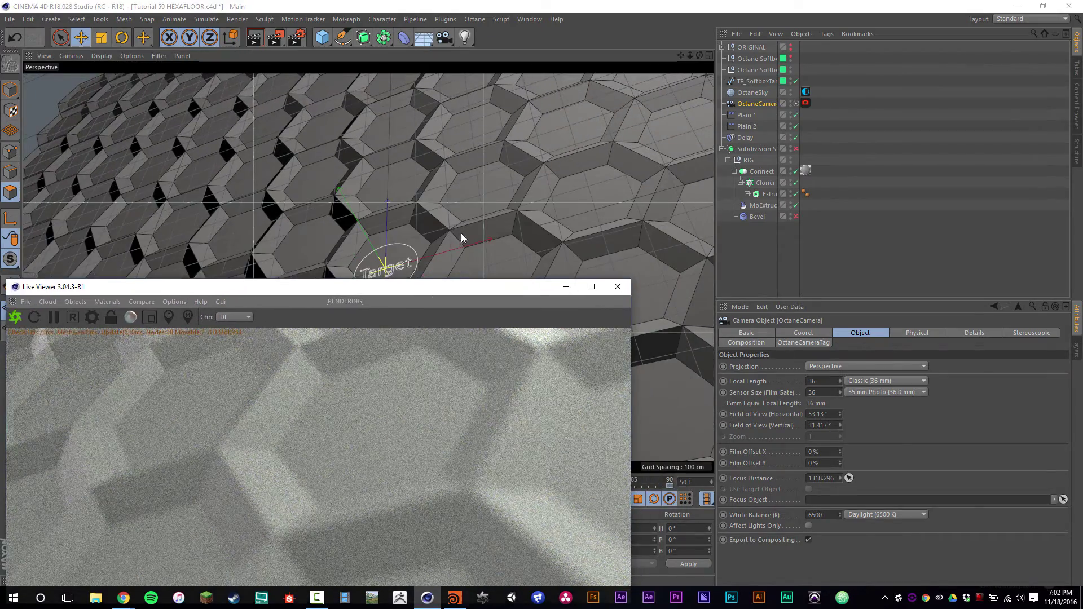
Resend the scene to Octane and re-render through the OctaneCamera
click(17, 322)
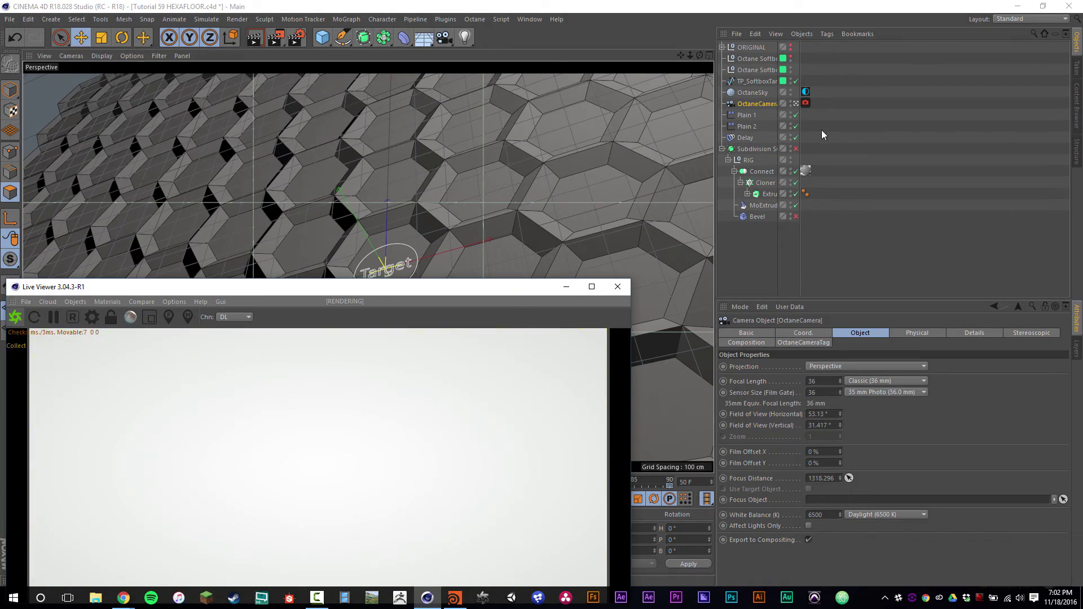
drag(460, 295, 671, 206)
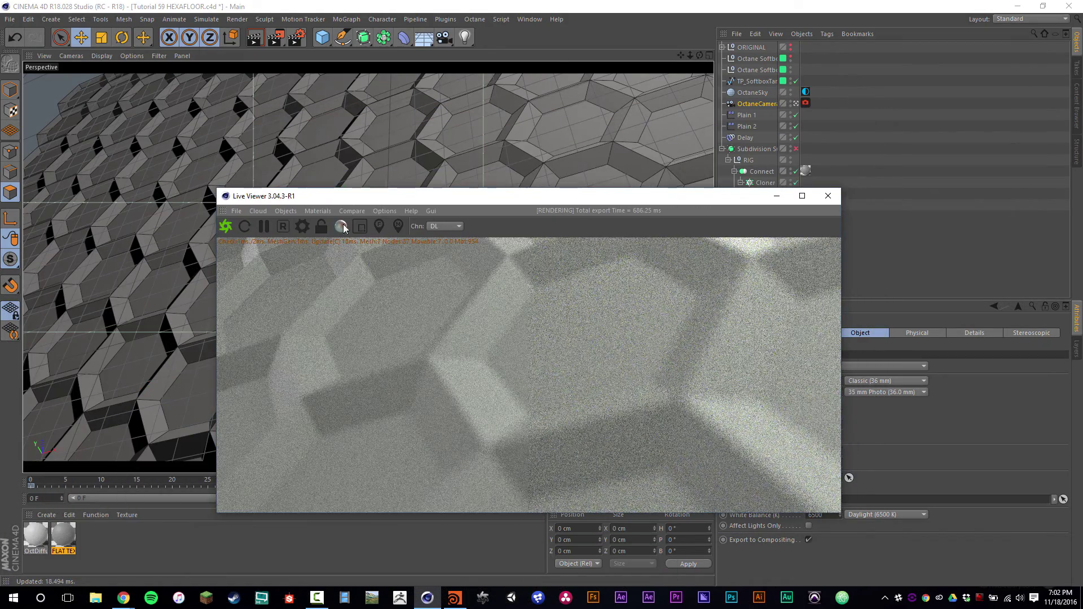
click(795, 104)
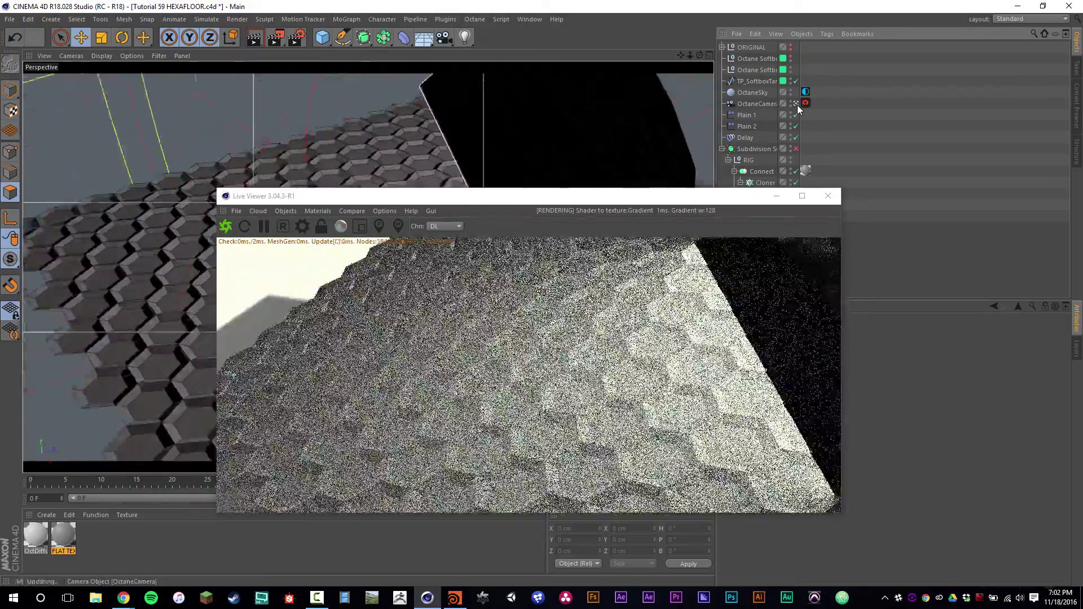
click(795, 104)
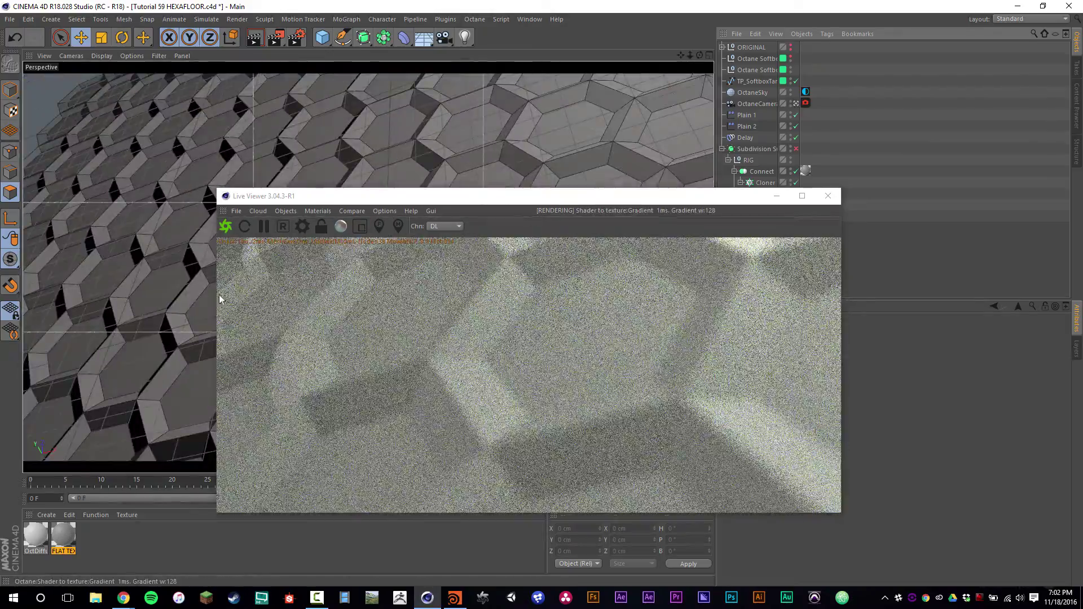
drag(337, 190, 559, 326)
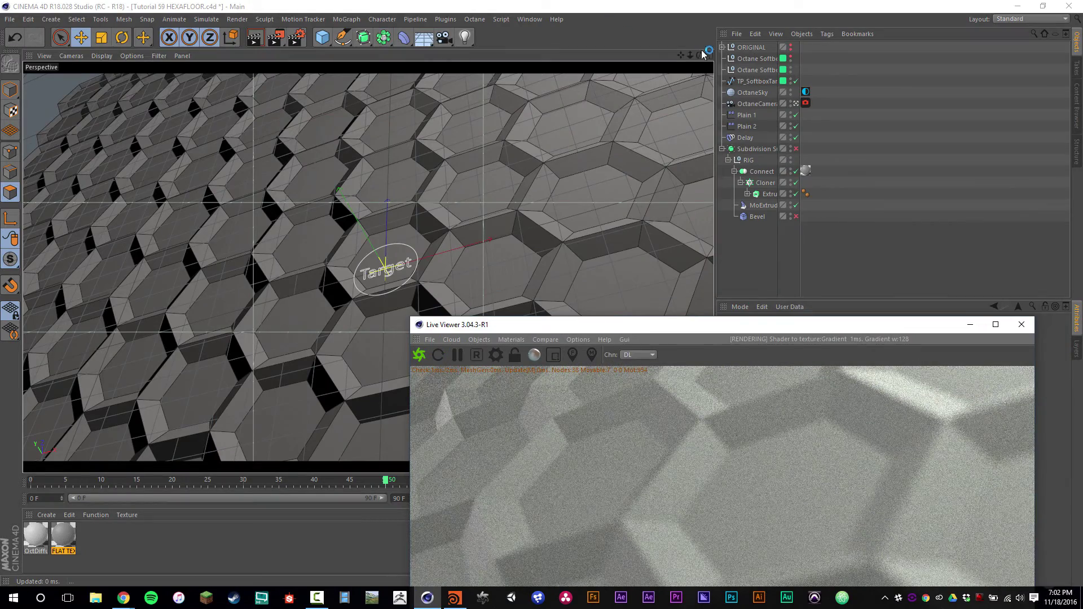
drag(690, 55, 674, 55)
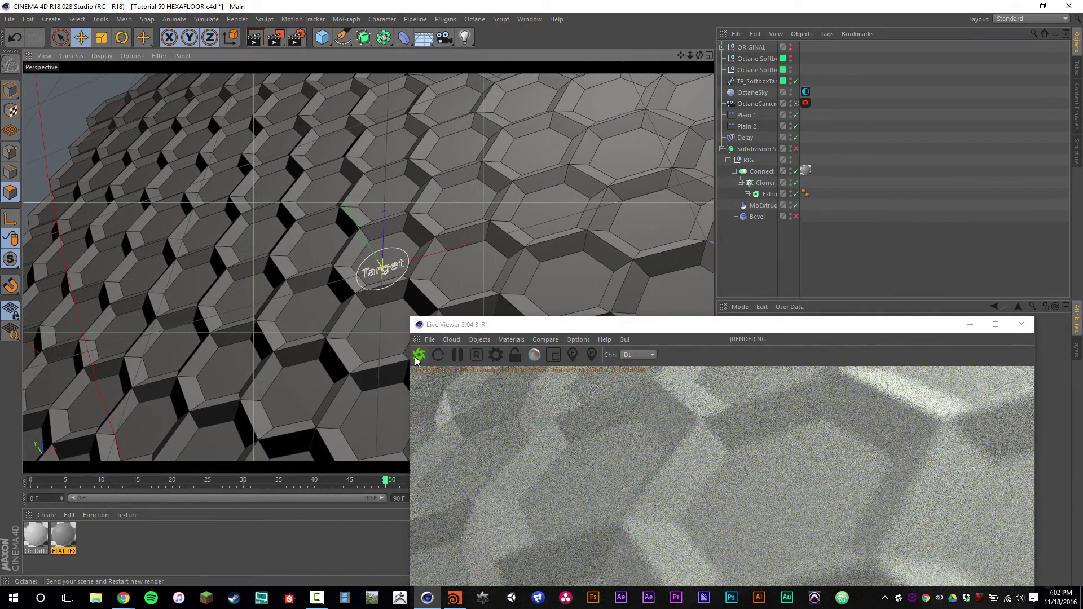
click(419, 357)
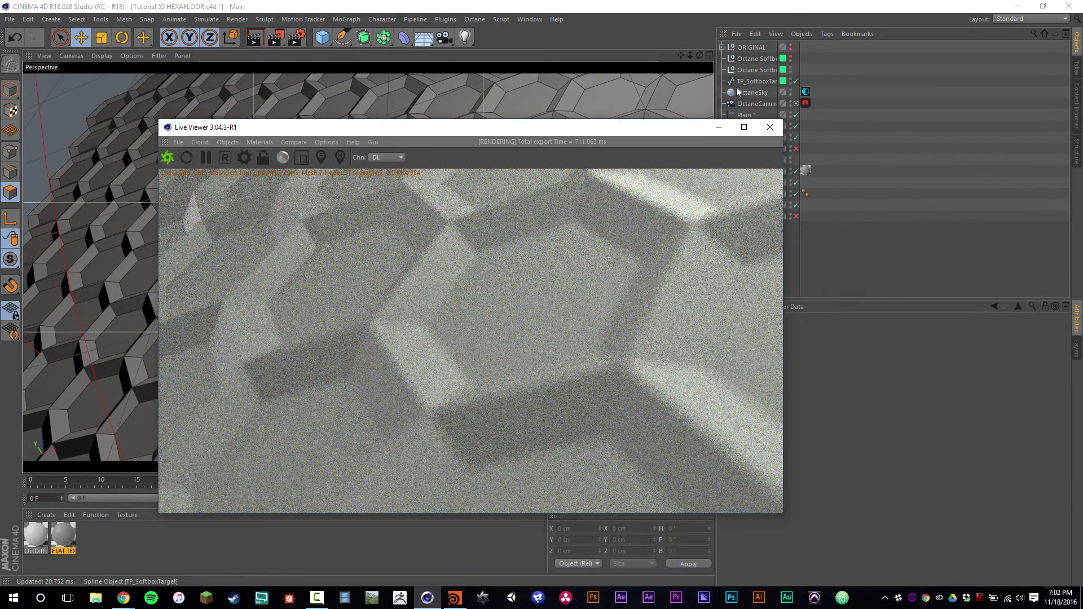
click(805, 103)
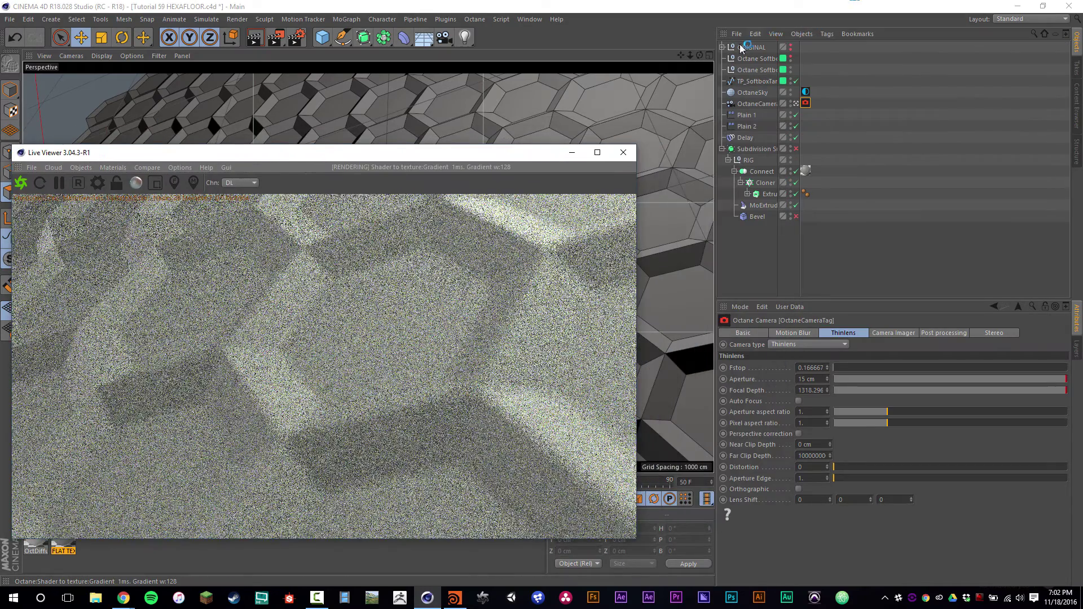
Pick focus on the central hexagon tile (focal depth 861.416) and restart the render
click(722, 47)
click(722, 47)
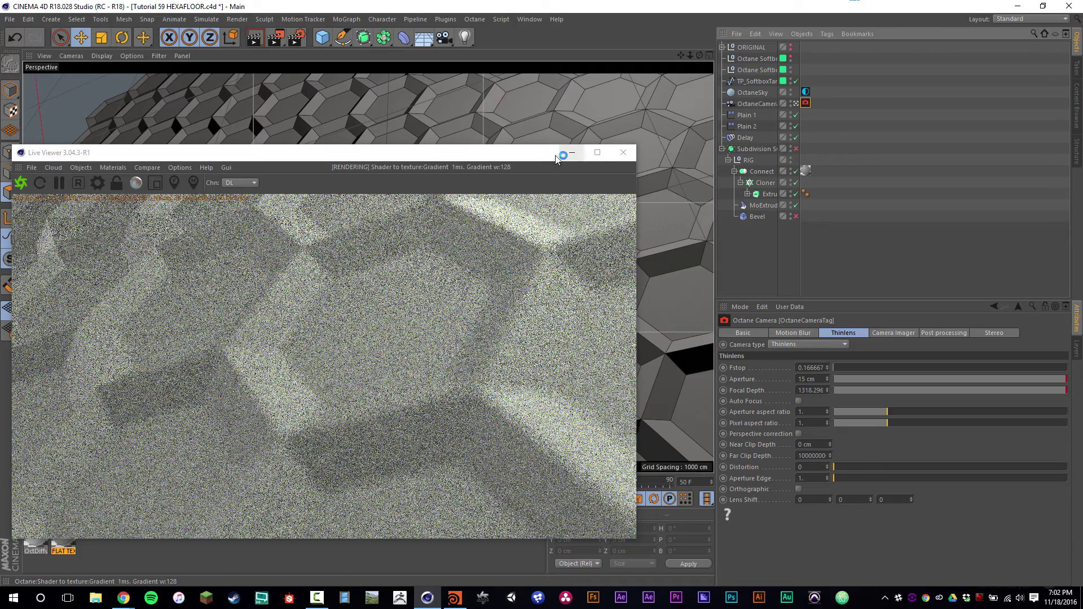
drag(528, 158, 641, 150)
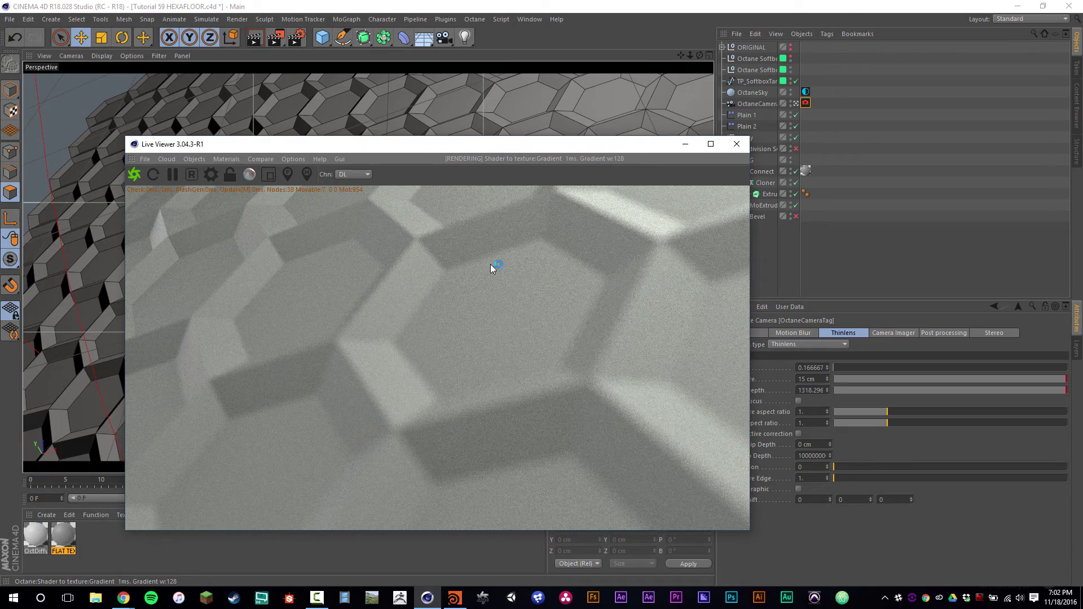
click(286, 175)
click(466, 252)
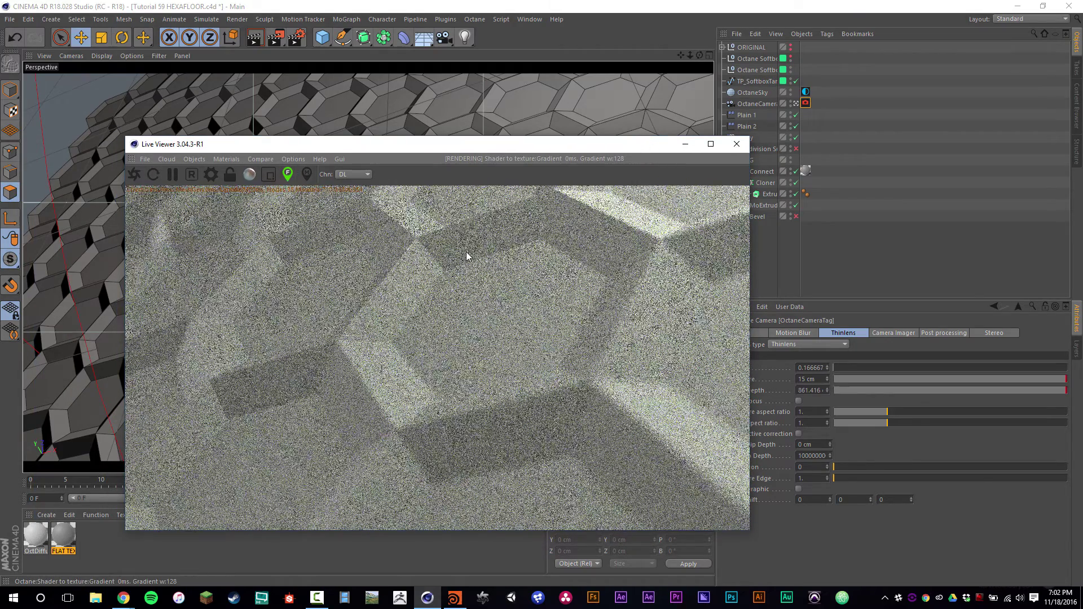
click(136, 174)
Close the Live Viewer and enable the Subdivision Surface to smooth the floor
click(736, 144)
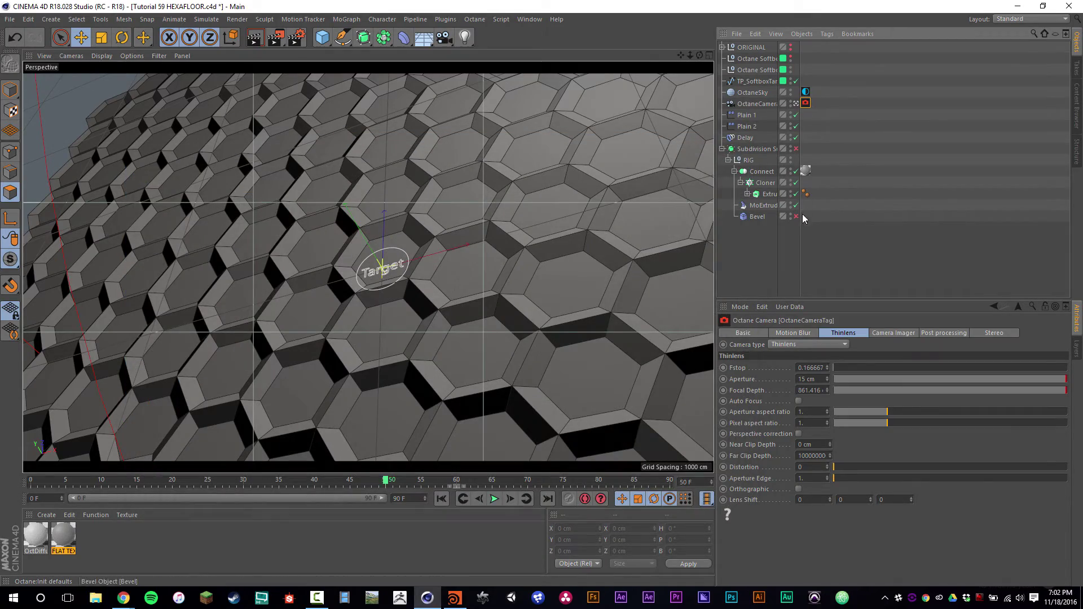
click(795, 149)
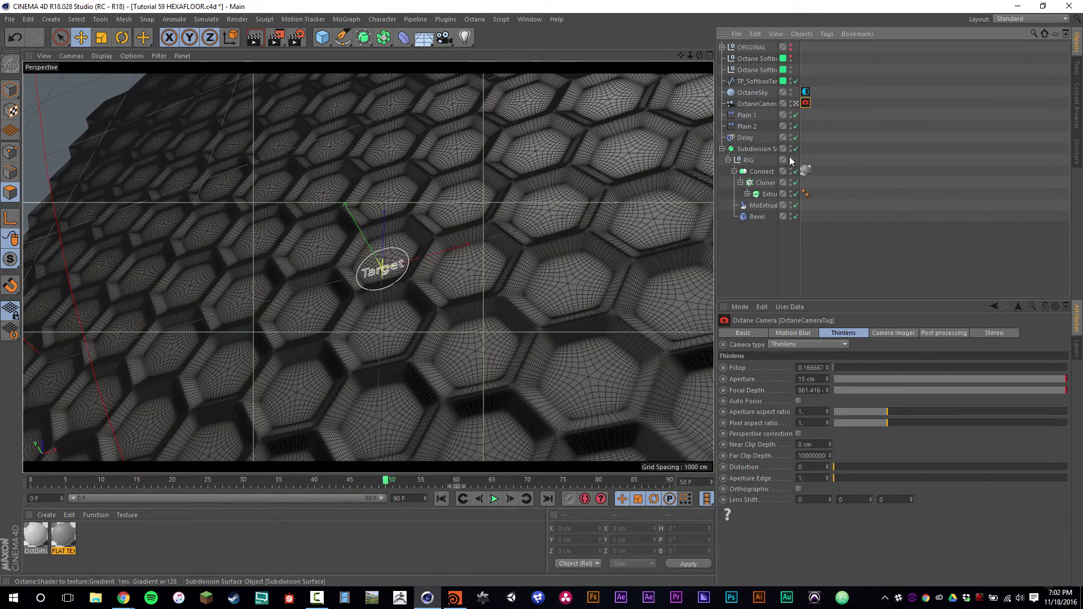
click(816, 219)
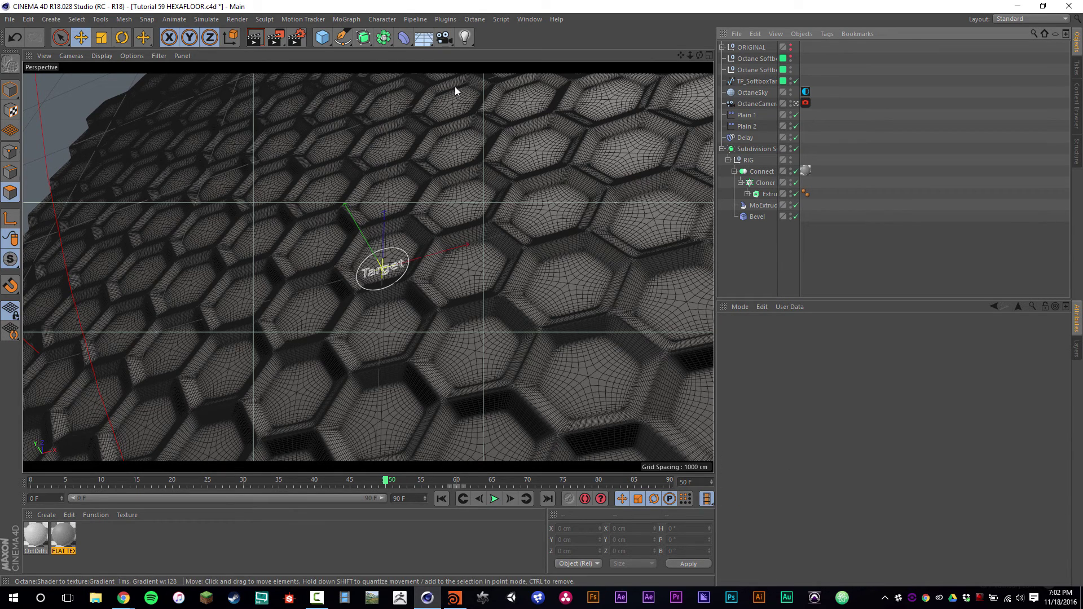
Reopen the Octane Live Viewer and send the scene to render
click(206, 19)
mouse_move(412, 21)
mouse_move(475, 21)
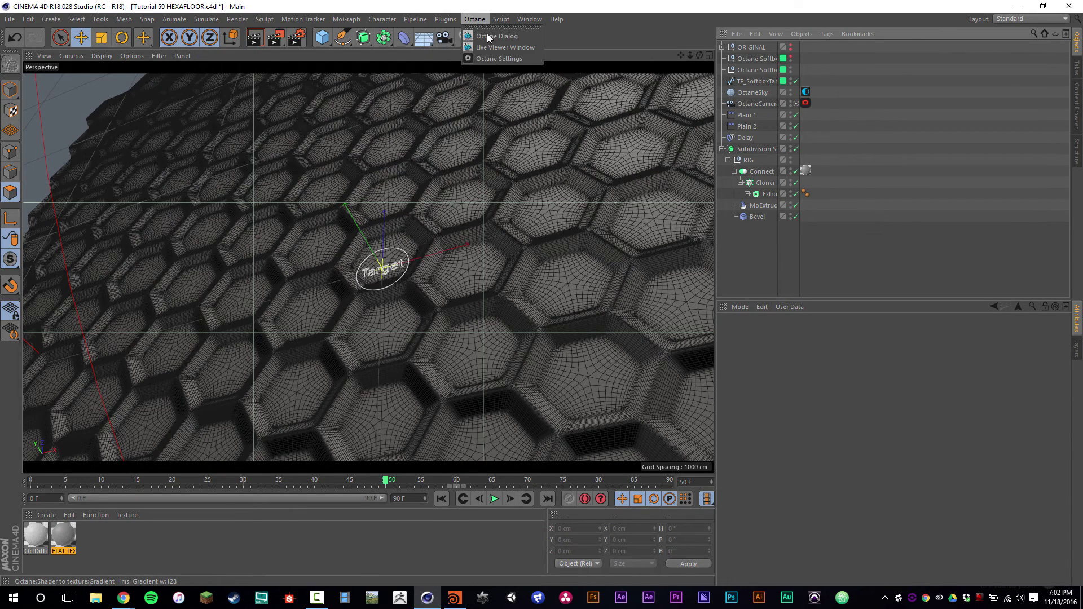
click(492, 48)
click(235, 231)
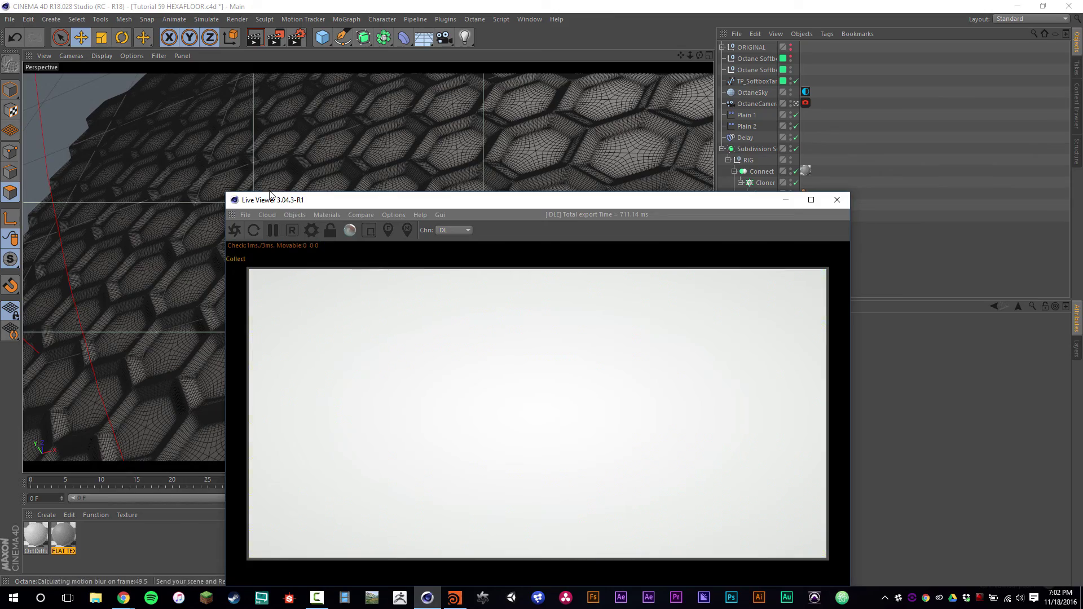
drag(293, 203, 230, 167)
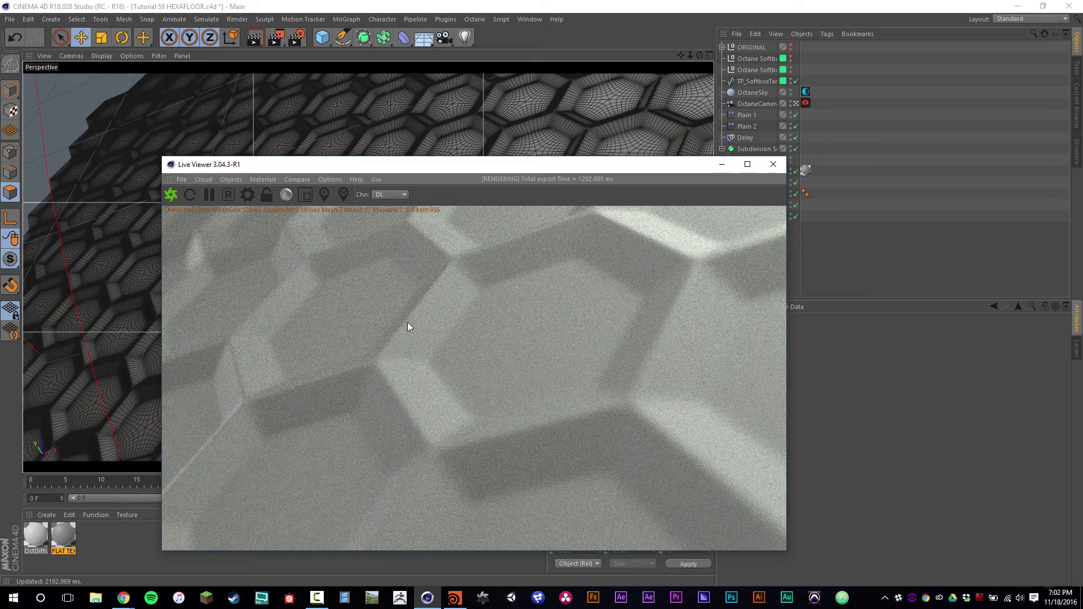
Play the animation for a few frames, then stop it
drag(434, 165, 796, 182)
click(495, 500)
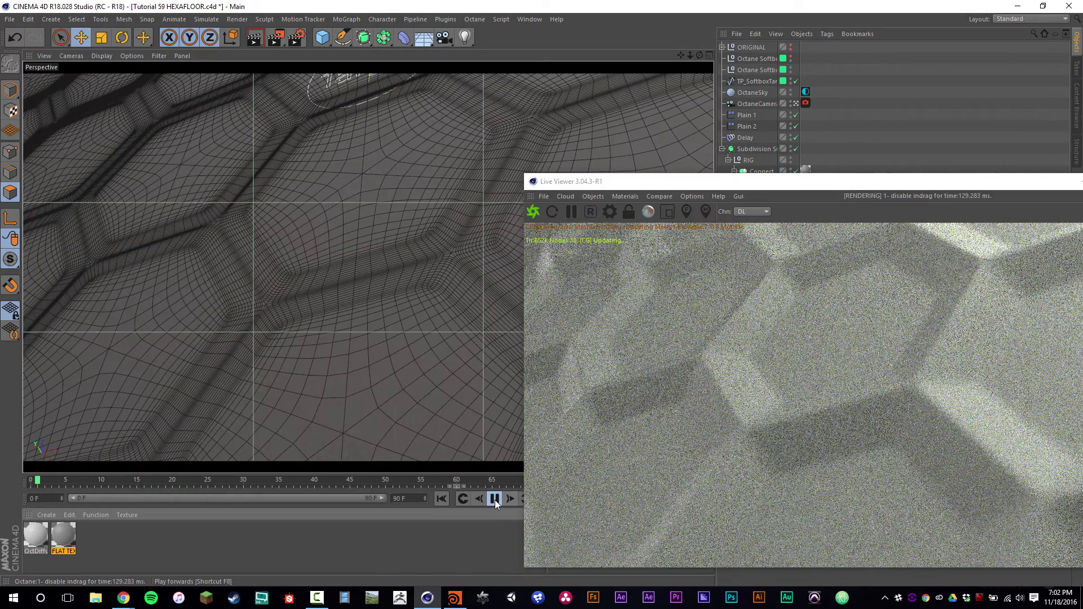
click(495, 499)
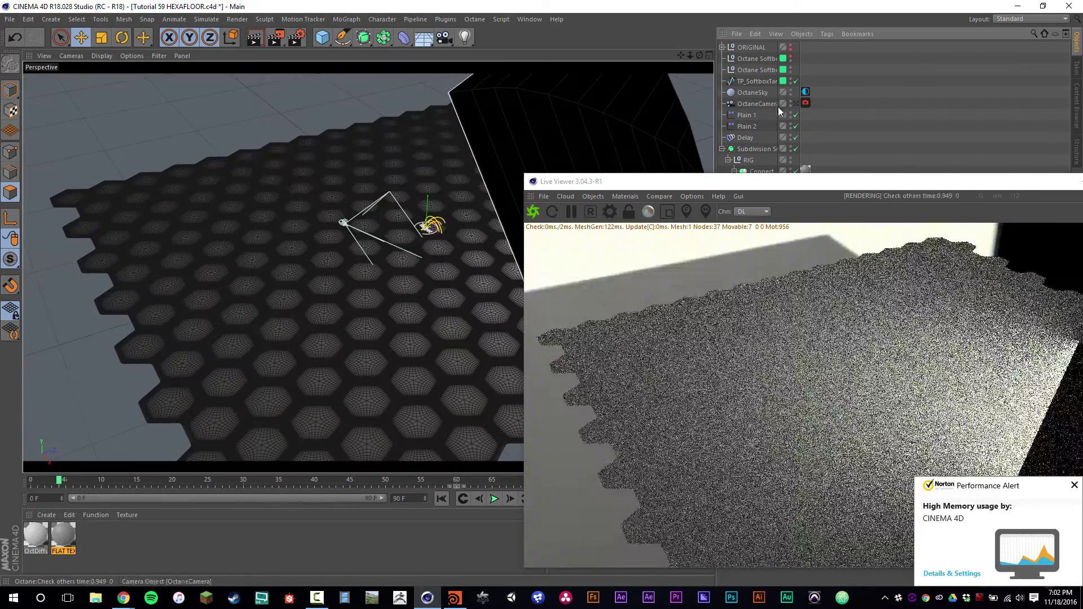
Add a new OctaneCamera from the Live Viewer's Octane objects list
click(592, 196)
click(606, 213)
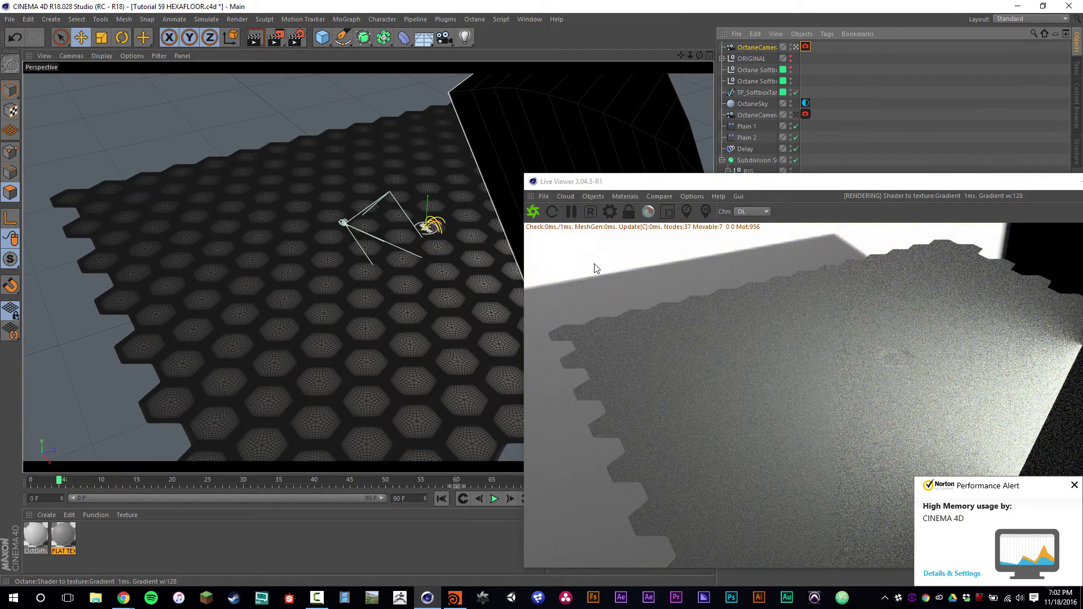
click(45, 57)
click(46, 59)
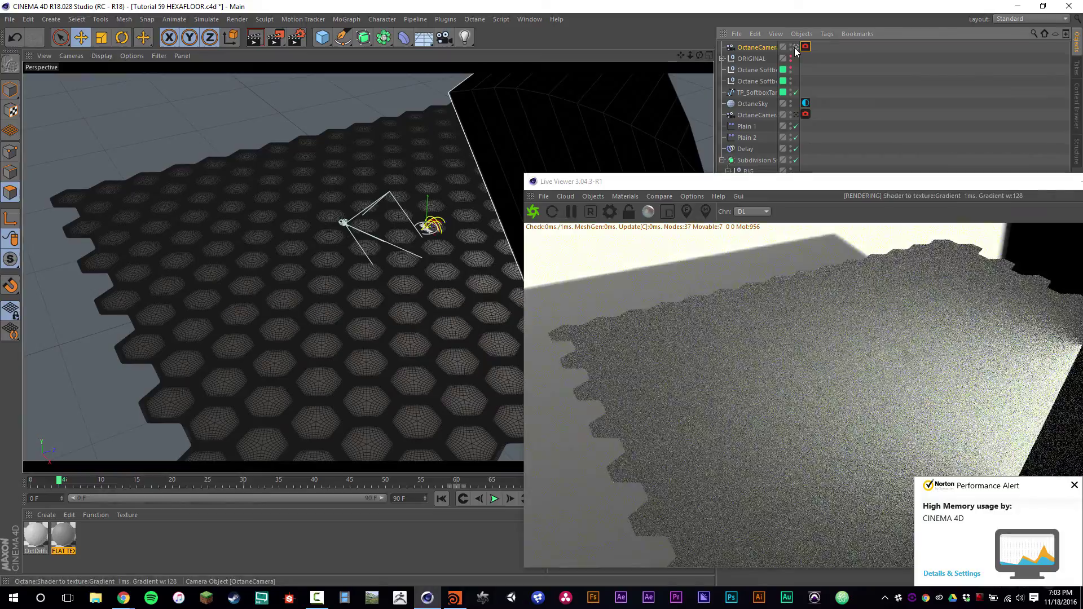
Orbit, pan and zoom the viewport in on the hexagon floor and camera target
alt+drag(365, 247, 476, 263)
scroll(495, 188, up, 8)
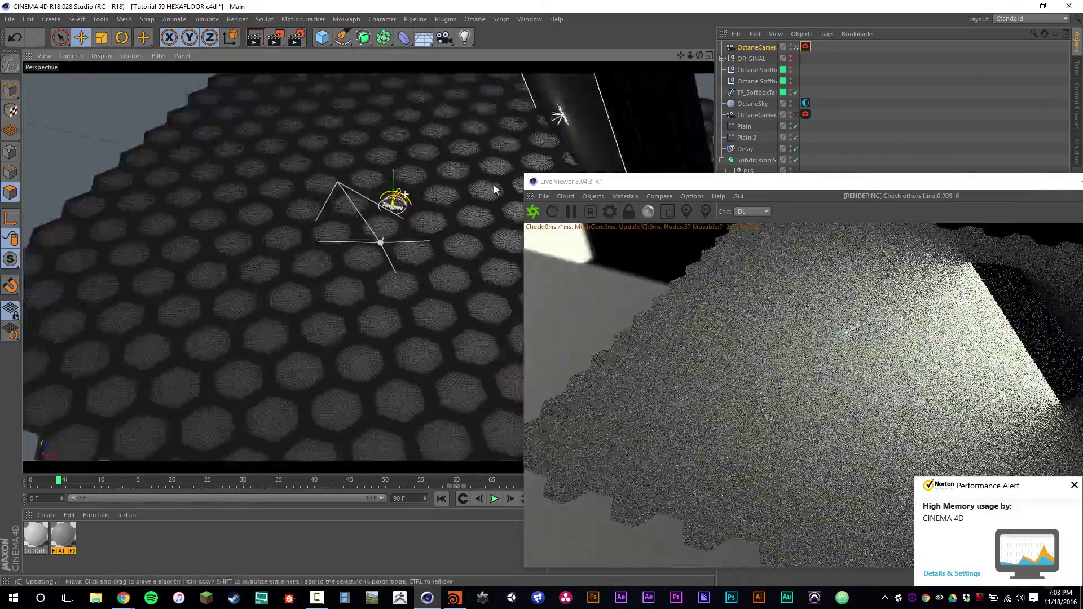
scroll(398, 226, up, 3)
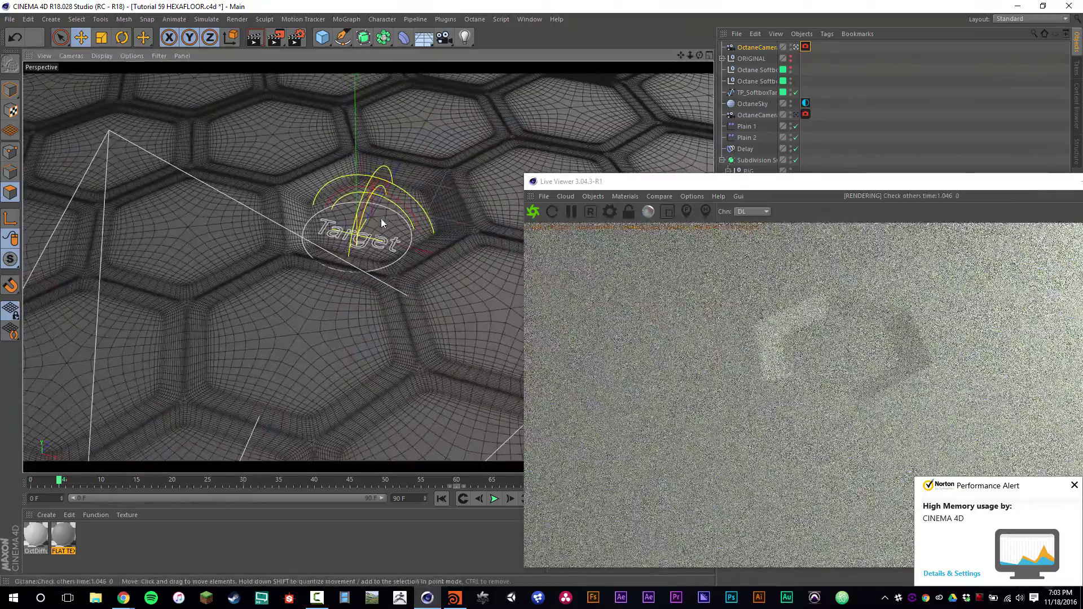
scroll(361, 248, up, 4)
alt+middle_drag(359, 260, 388, 274)
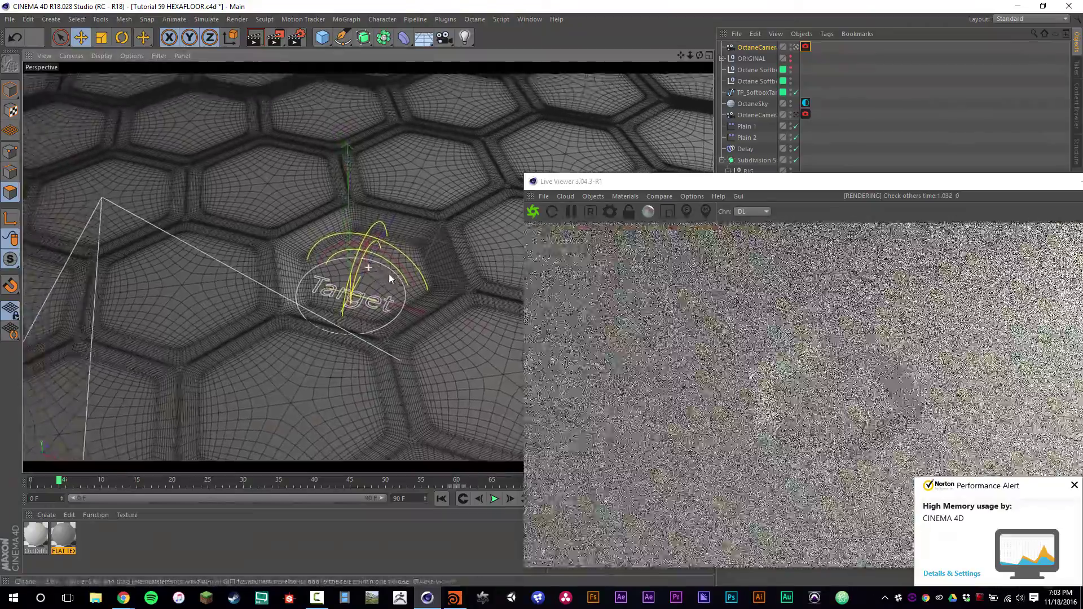
alt+right_drag(393, 273, 376, 270)
scroll(382, 265, down, 2)
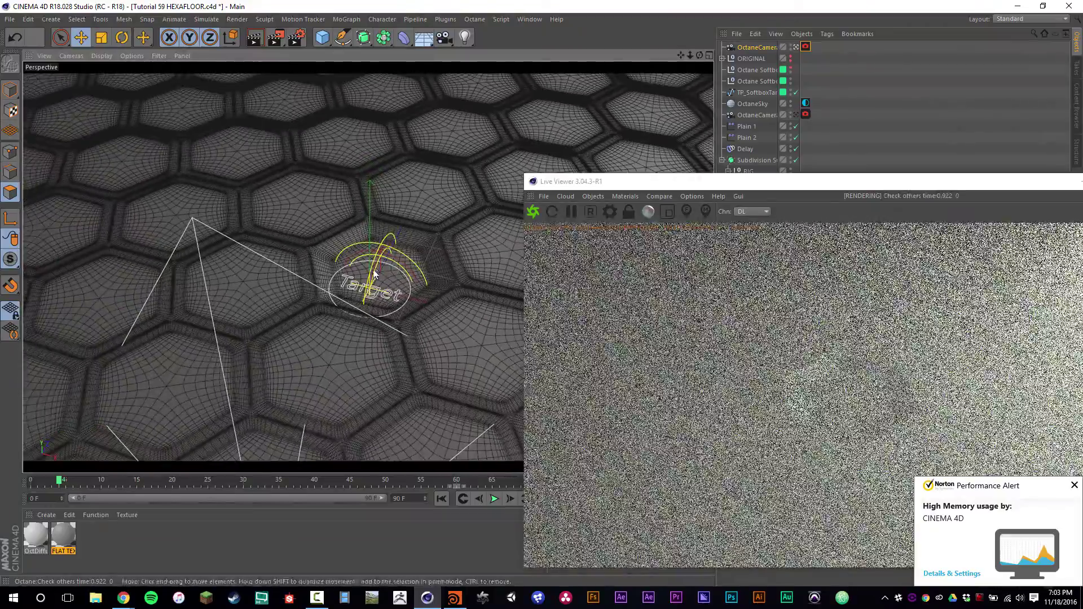
drag(626, 185, 496, 136)
scroll(375, 265, up, 1)
scroll(363, 234, down, 1)
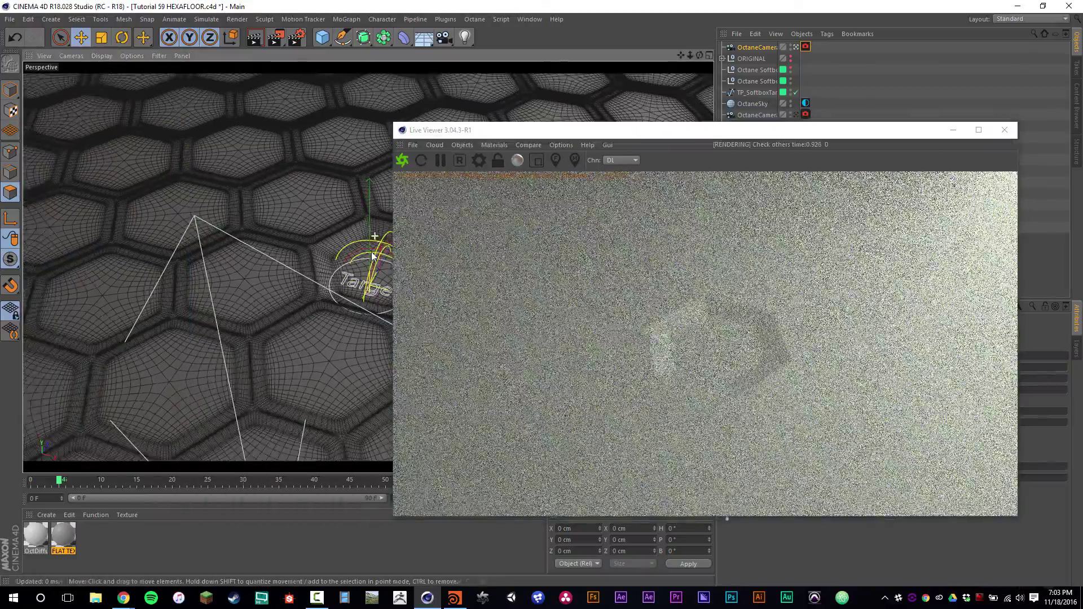
alt+middle_drag(368, 268, 364, 222)
alt+drag(365, 227, 361, 255)
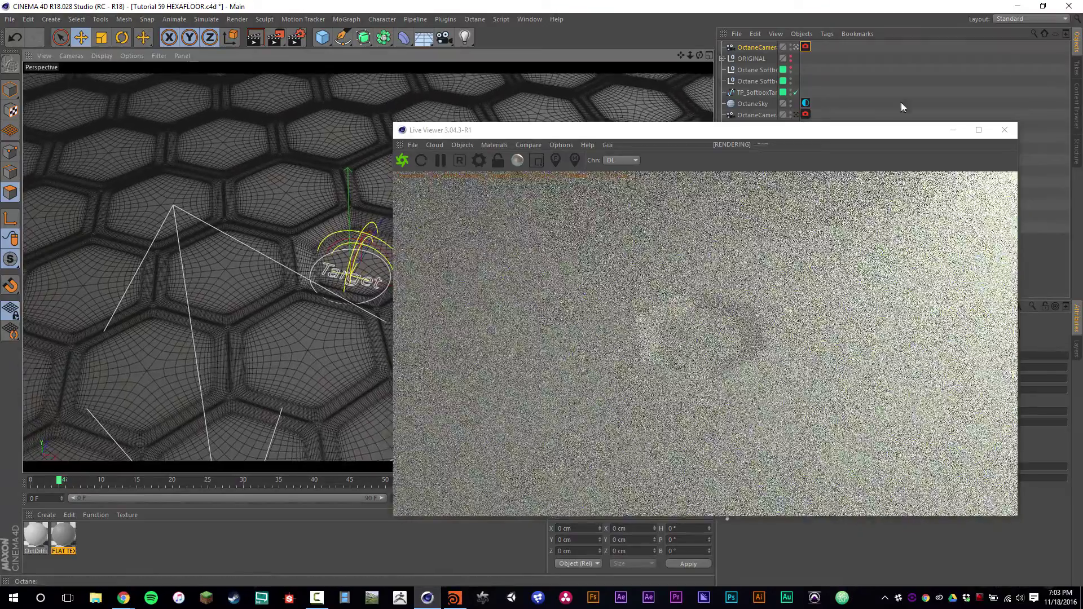
Play the animation to frame 12 and save the scene
drag(876, 133, 626, 62)
click(494, 499)
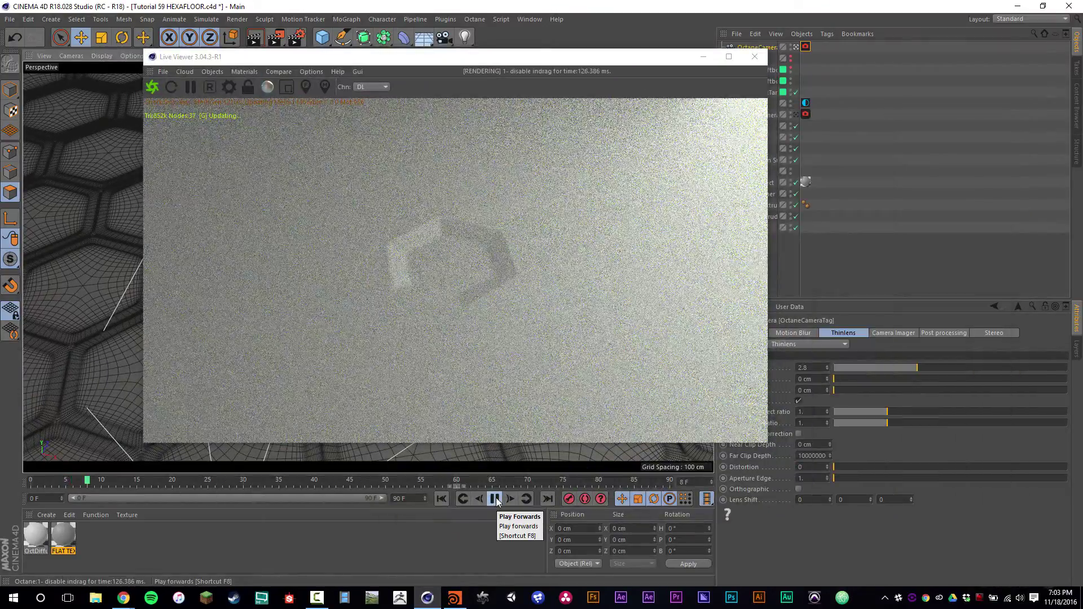
click(495, 498)
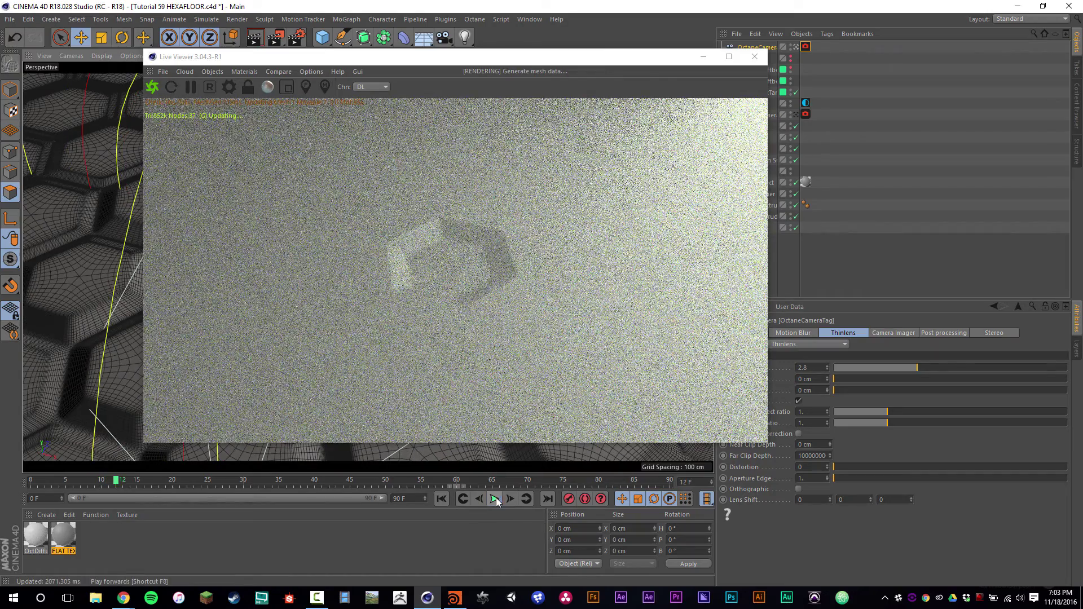
mouse_move(327, 61)
mouse_down()
mouse_move(522, 101)
mouse_move(311, 73)
mouse_up()
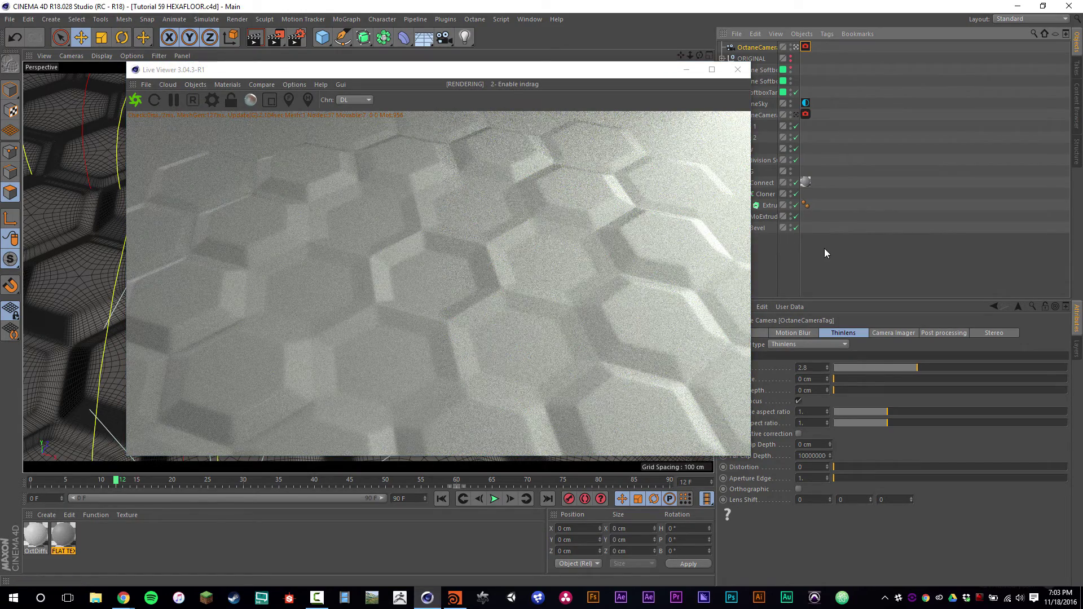
key(ctrl+s)
drag(640, 77, 586, 77)
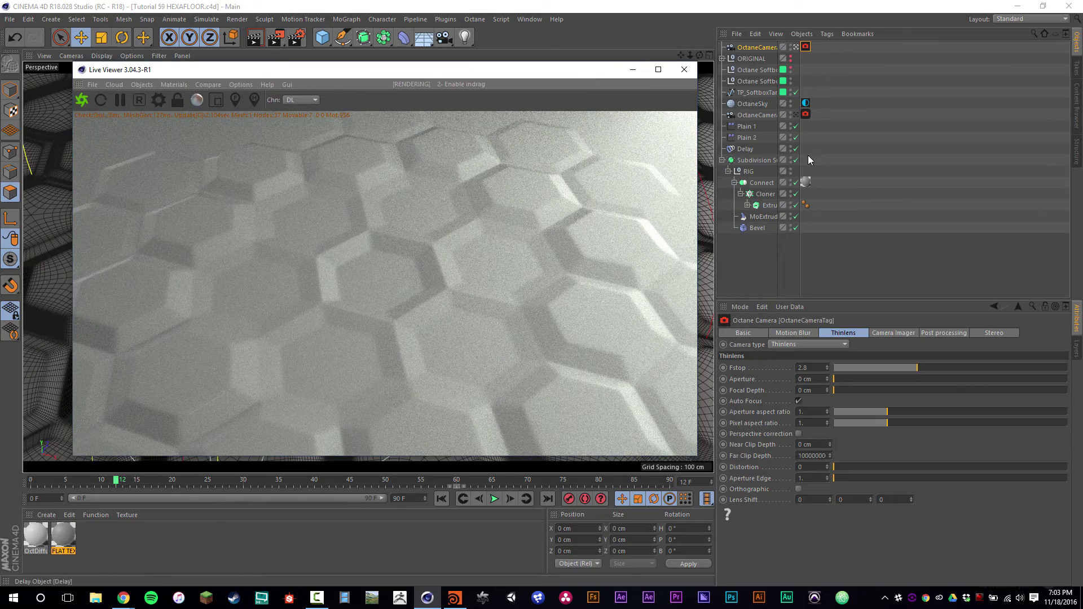
Tag RIG with an Octane ObjectTag whose object motion blur is Transform/vertex
right_click(750, 172)
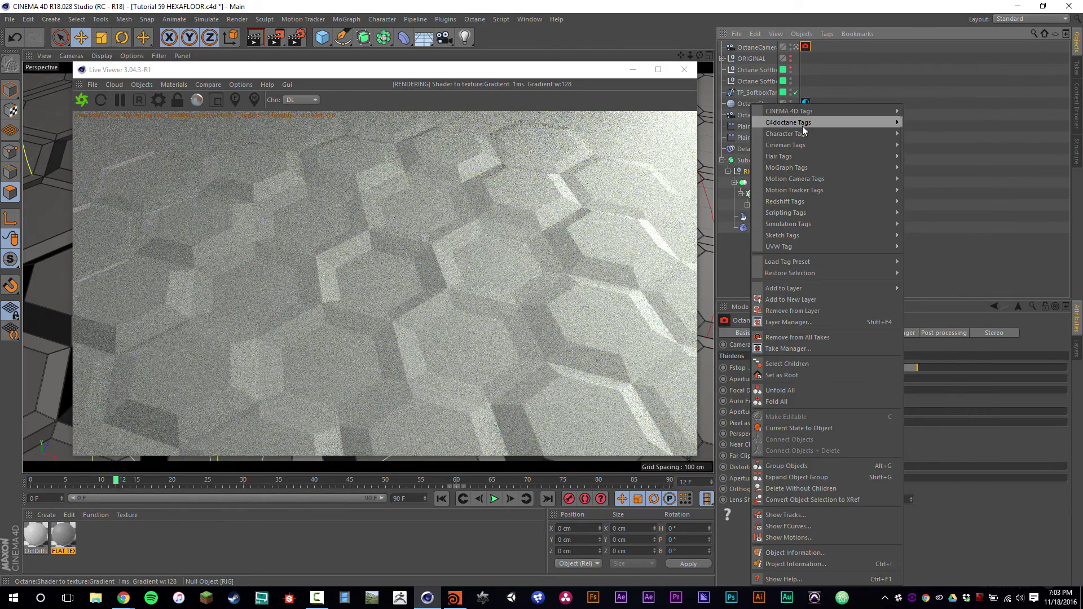
mouse_move(803, 125)
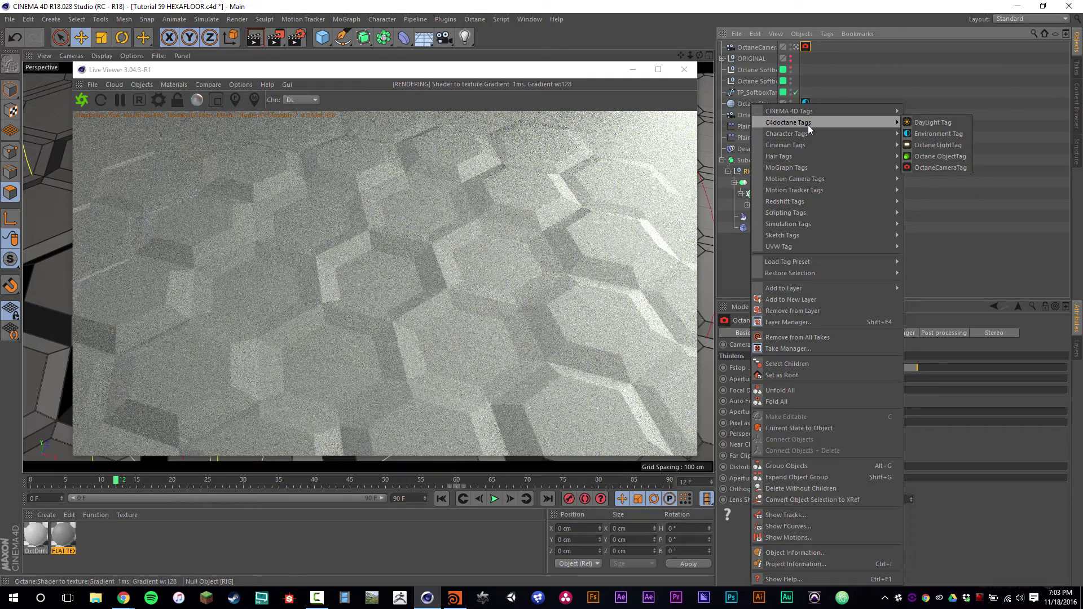
click(942, 158)
click(828, 366)
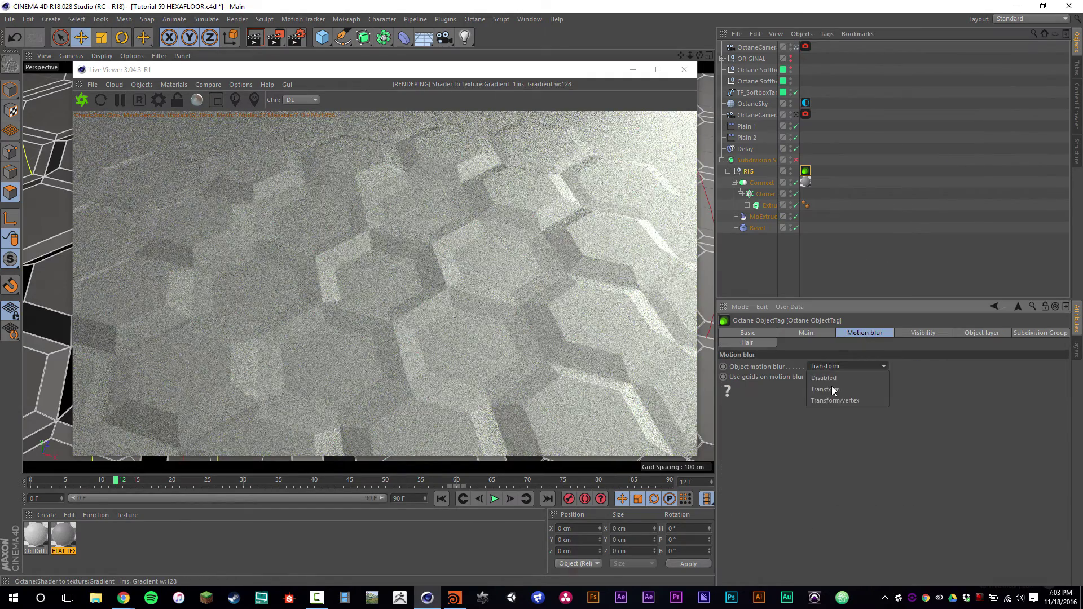
click(837, 400)
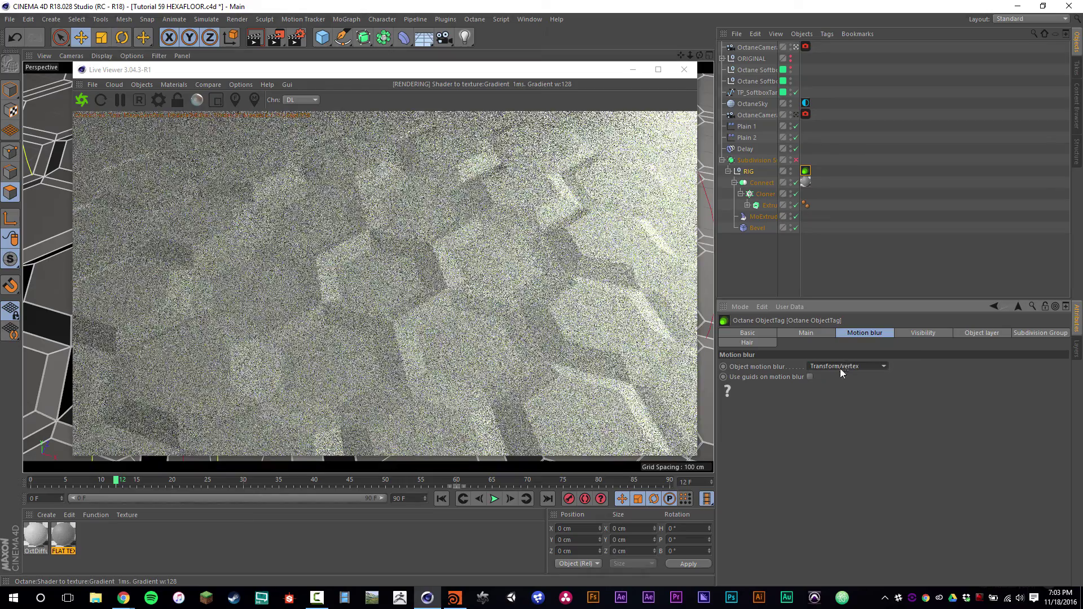
click(796, 47)
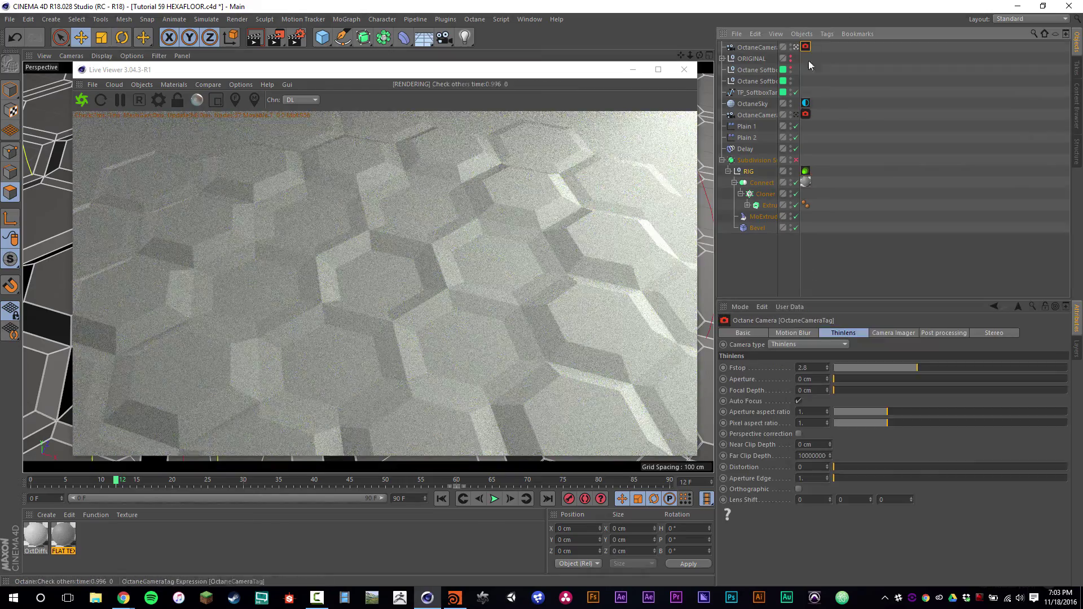
Set the camera aperture to 15 cm and pick focus on the floor (focal depth 1792.094)
click(816, 379)
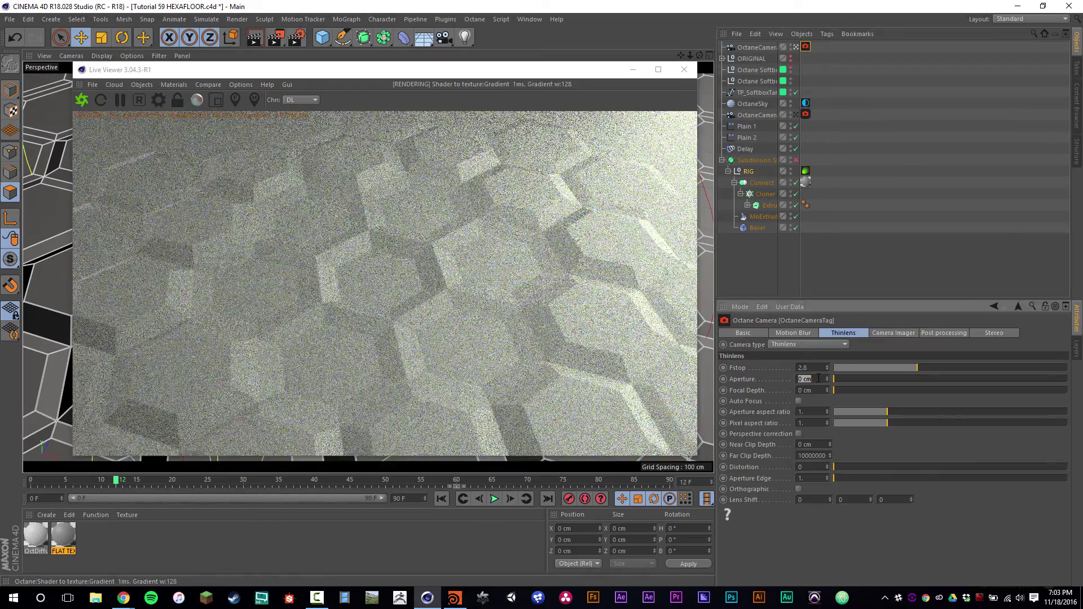
text(8)
key(Return)
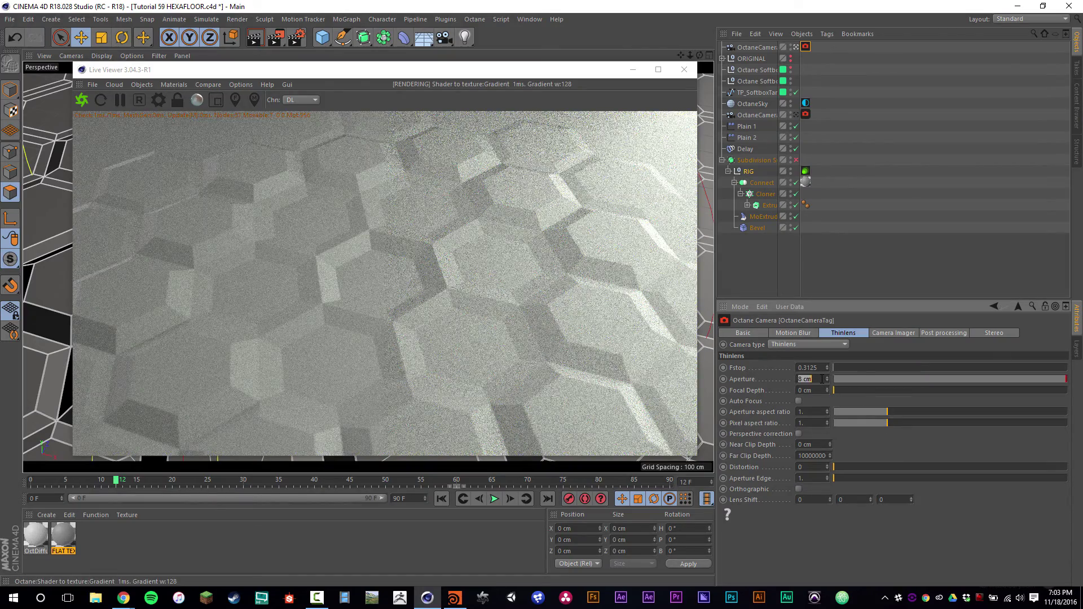
text(15)
key(Return)
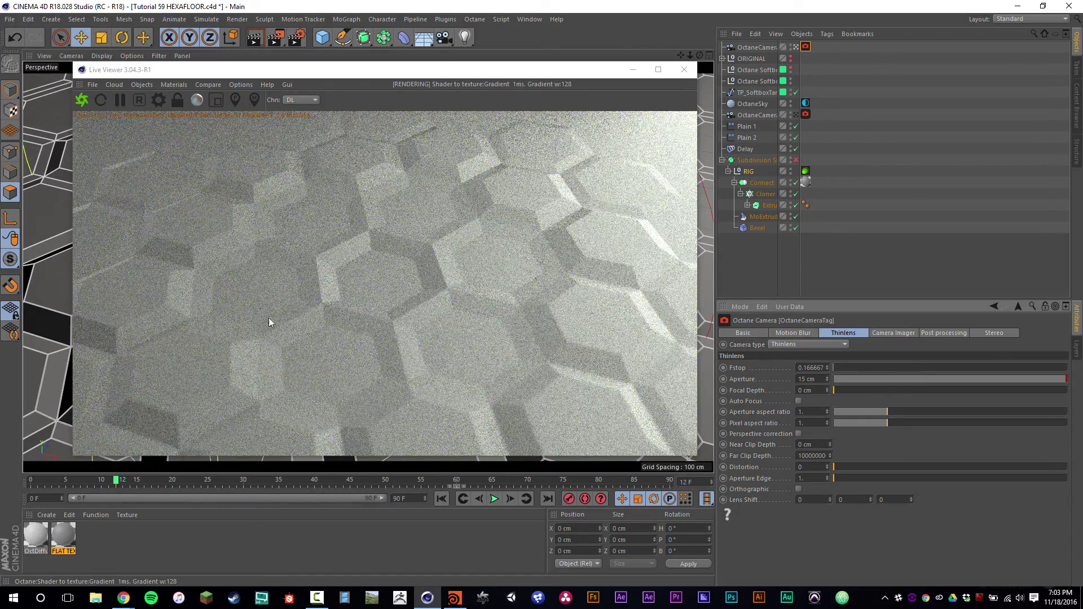
click(235, 100)
click(386, 280)
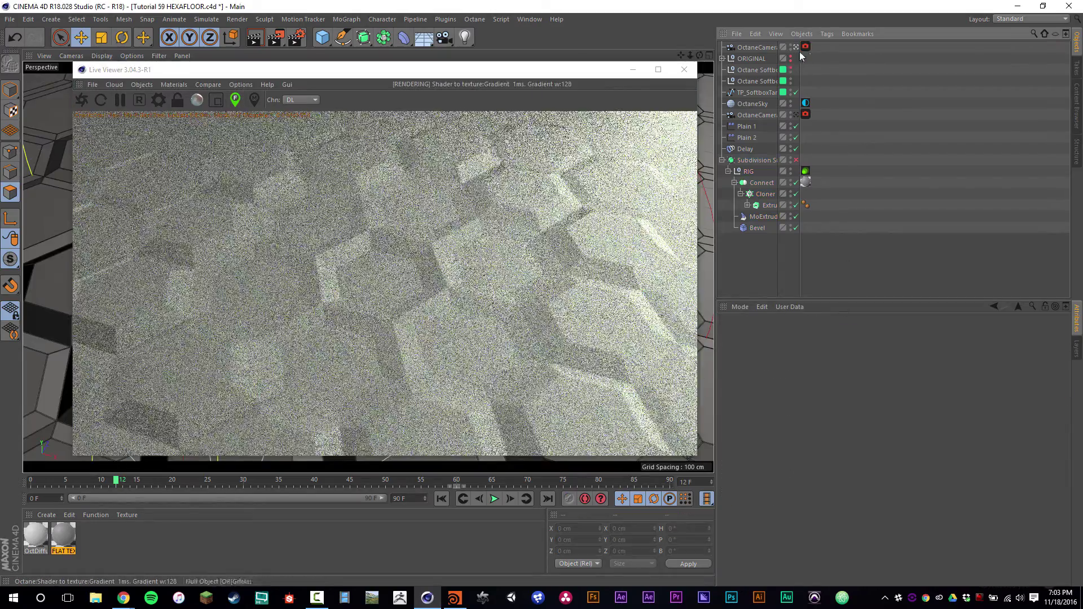
Delete the duplicate OctaneCamera
click(806, 47)
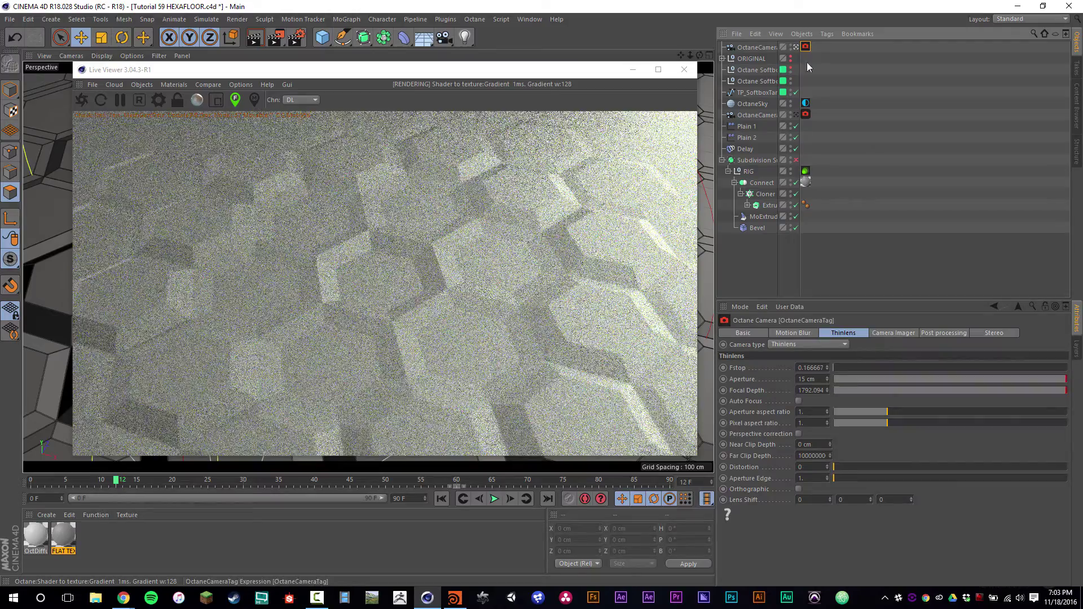
click(758, 115)
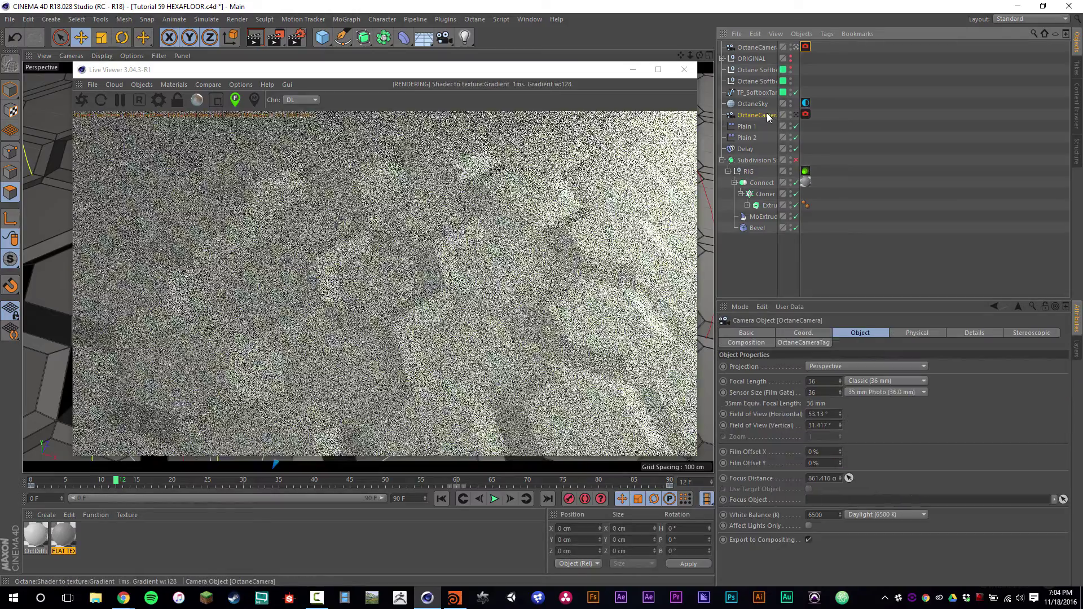
key(Delete)
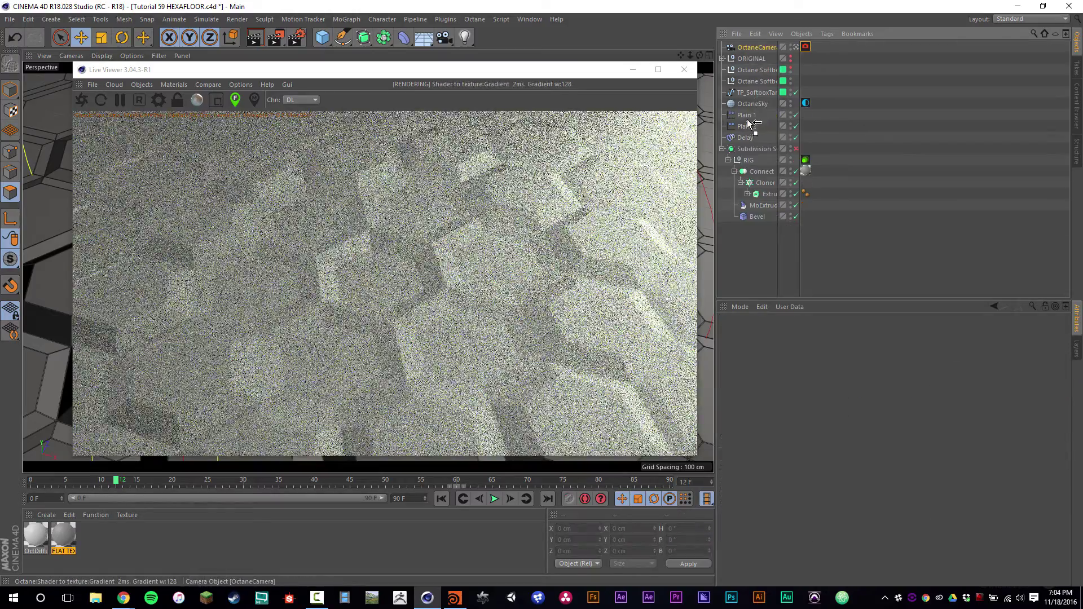
Place OctaneCamera below OctaneSky and give RIG's Octane tag subdivision level 3
drag(749, 121, 750, 109)
click(805, 160)
click(864, 333)
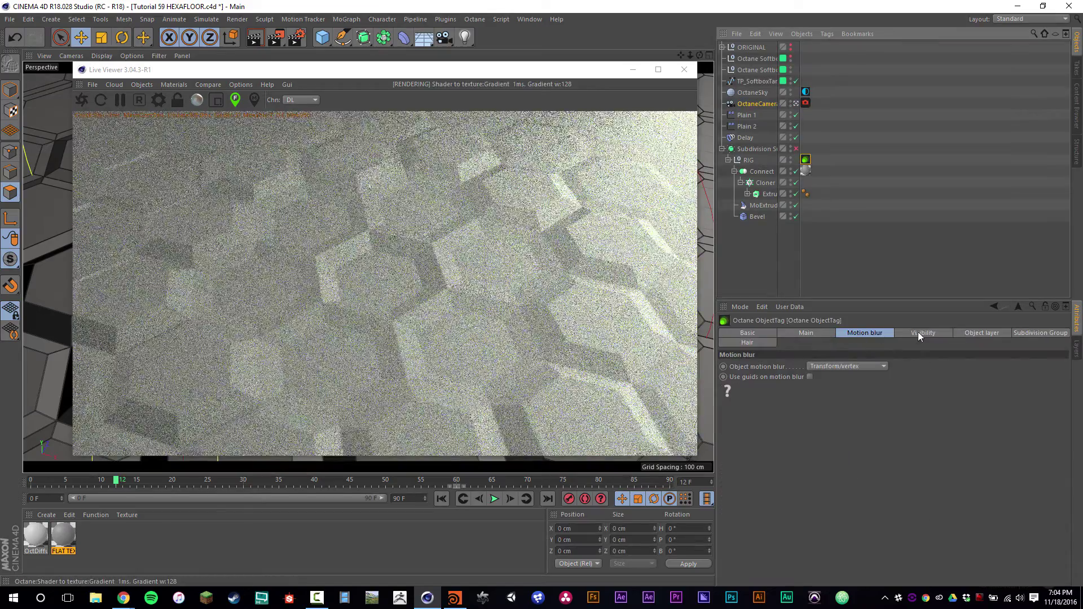
click(1040, 333)
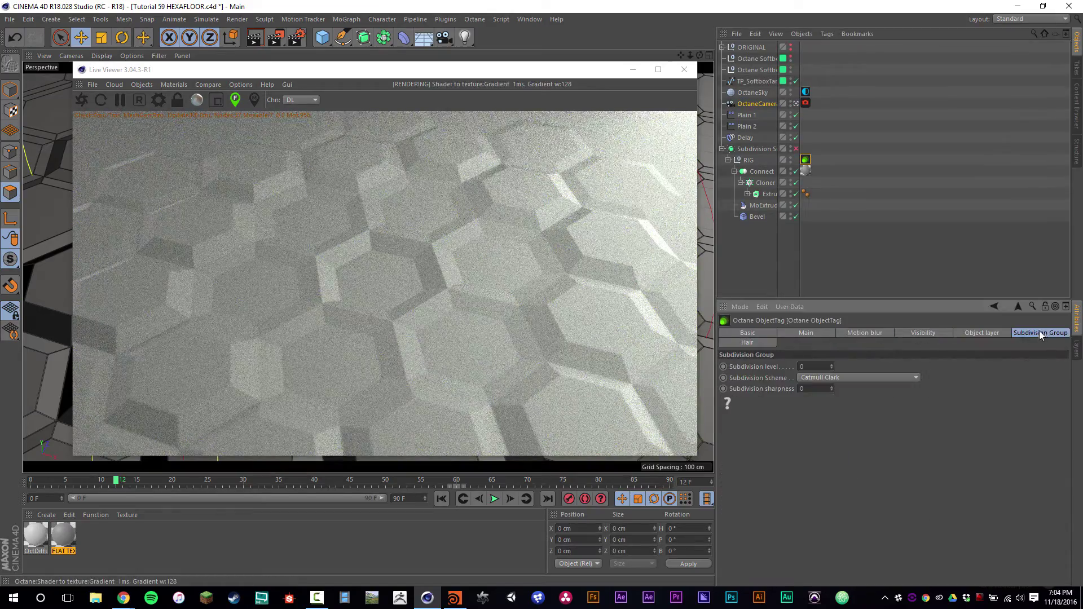
key(Return)
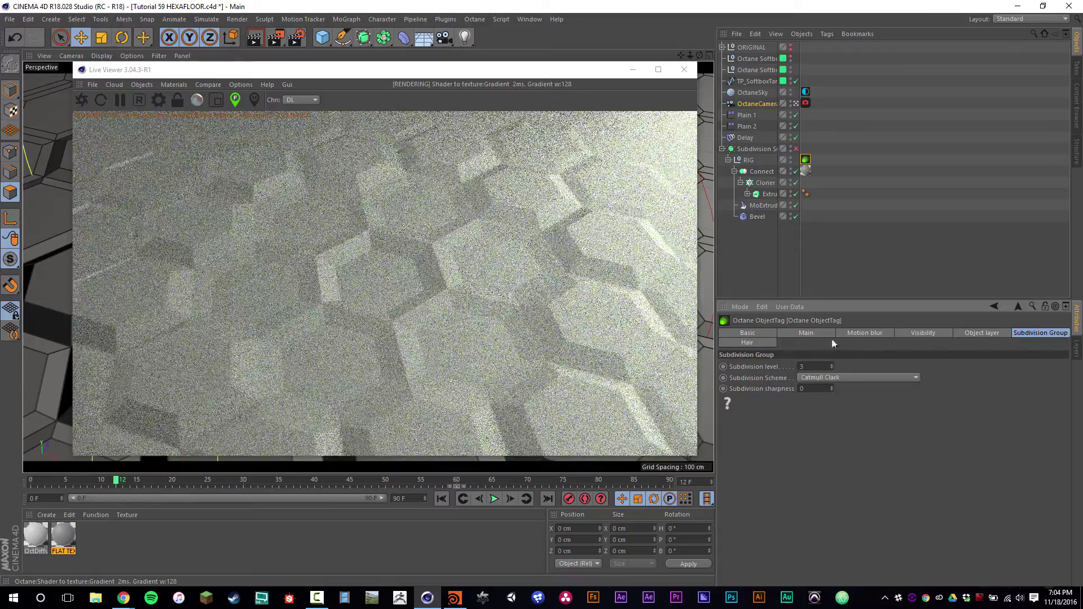
Save the scene and restart the Live Viewer render
key(ctrl+s)
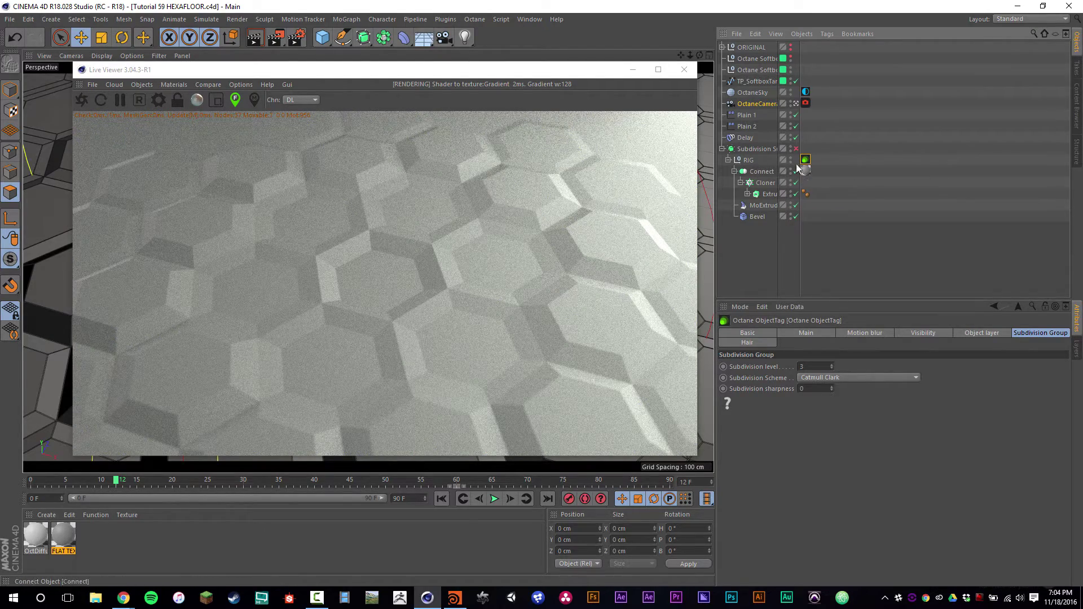
click(99, 101)
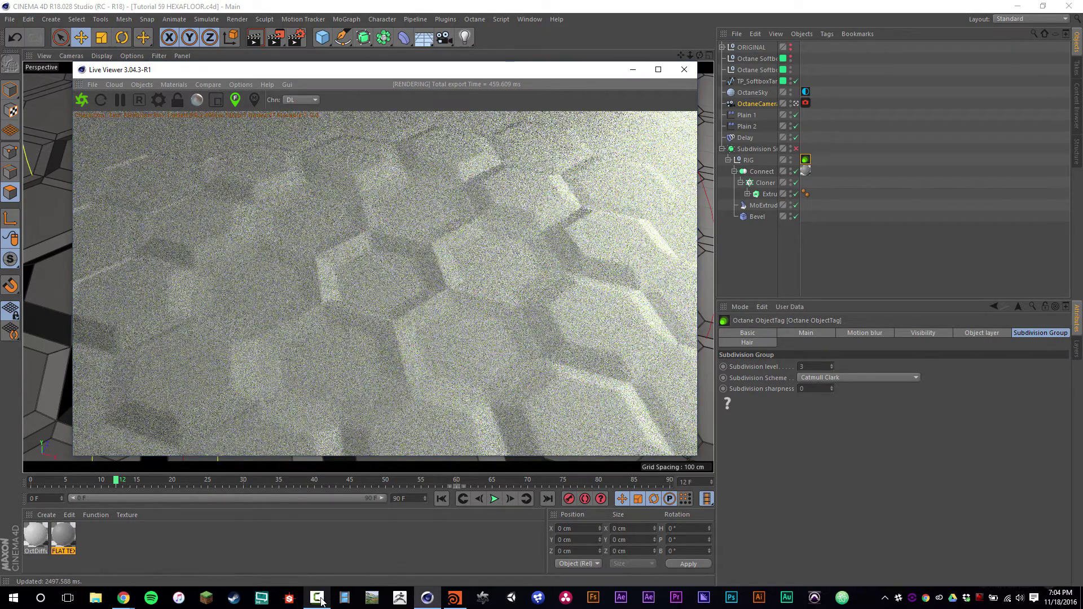
mouse_move(320, 601)
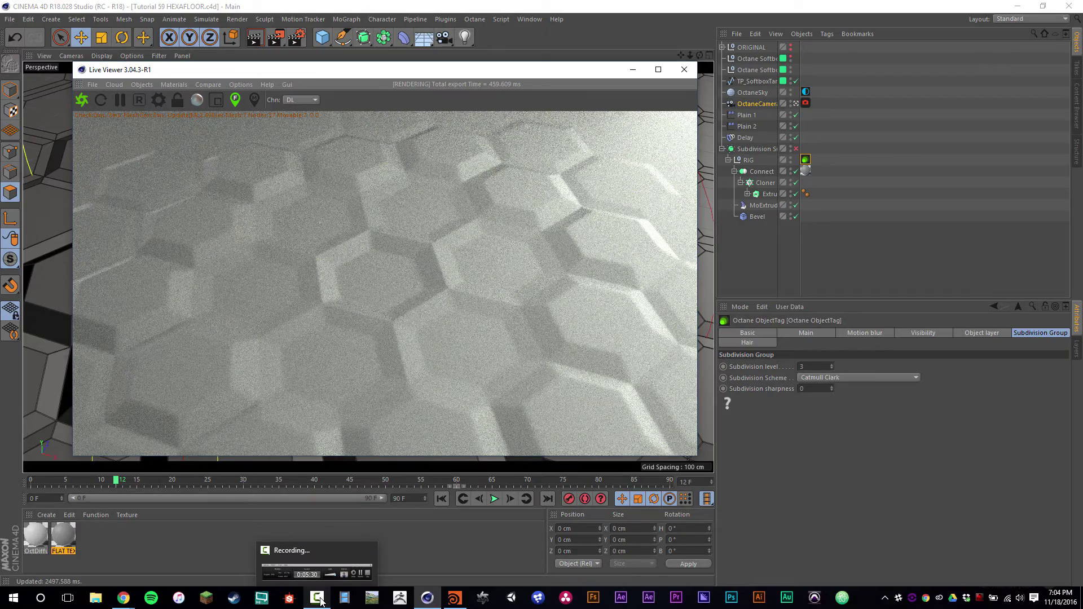